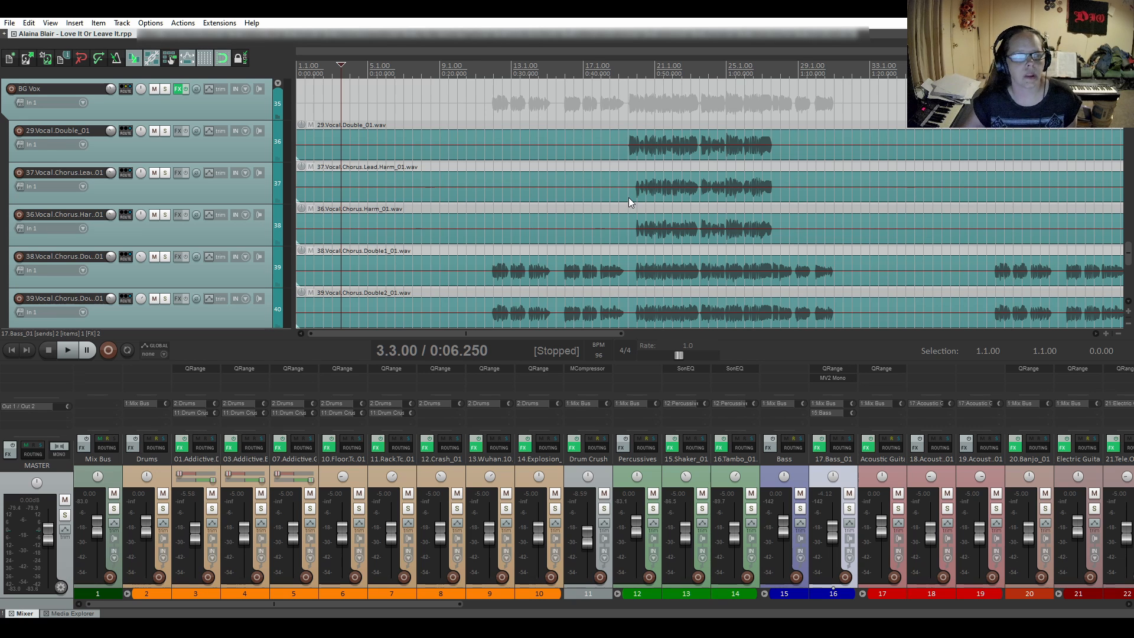
- Solo the 29.Vocal.Double_01 track and audition its first-chorus phrase endings from bars 23 and 27
click(166, 131)
click(690, 148)
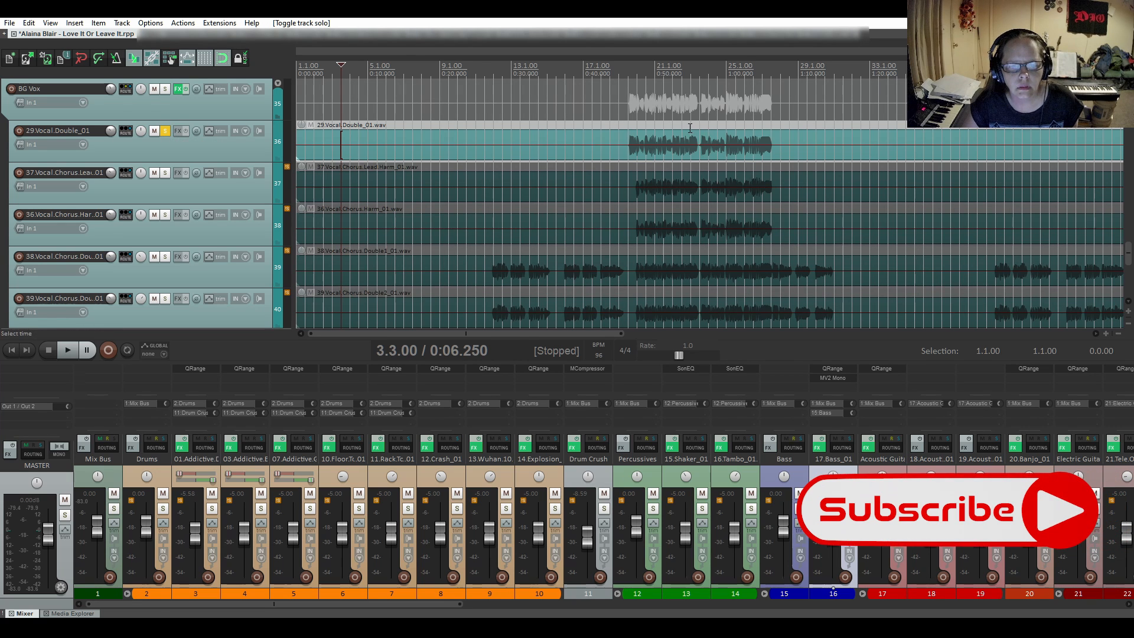
key(space)
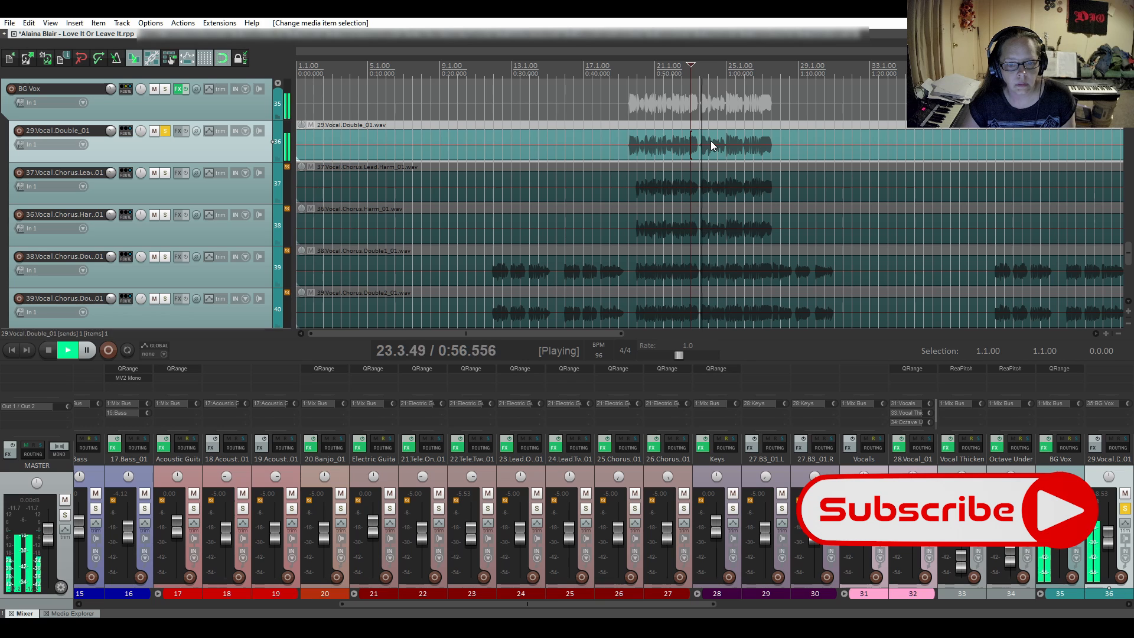
key(space)
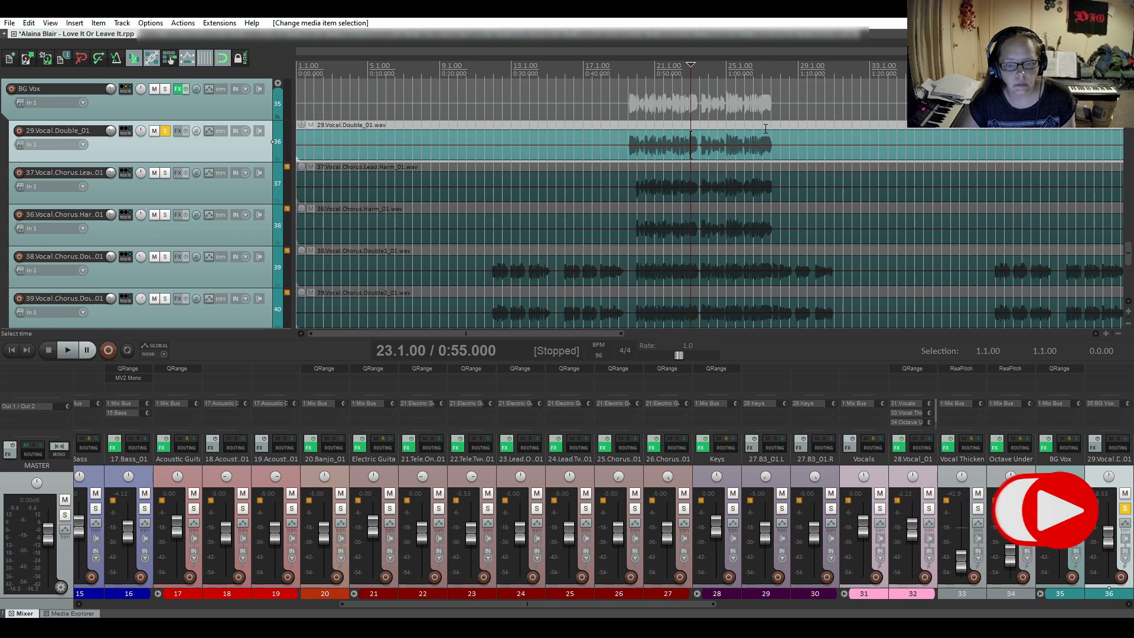
click(764, 129)
key(space)
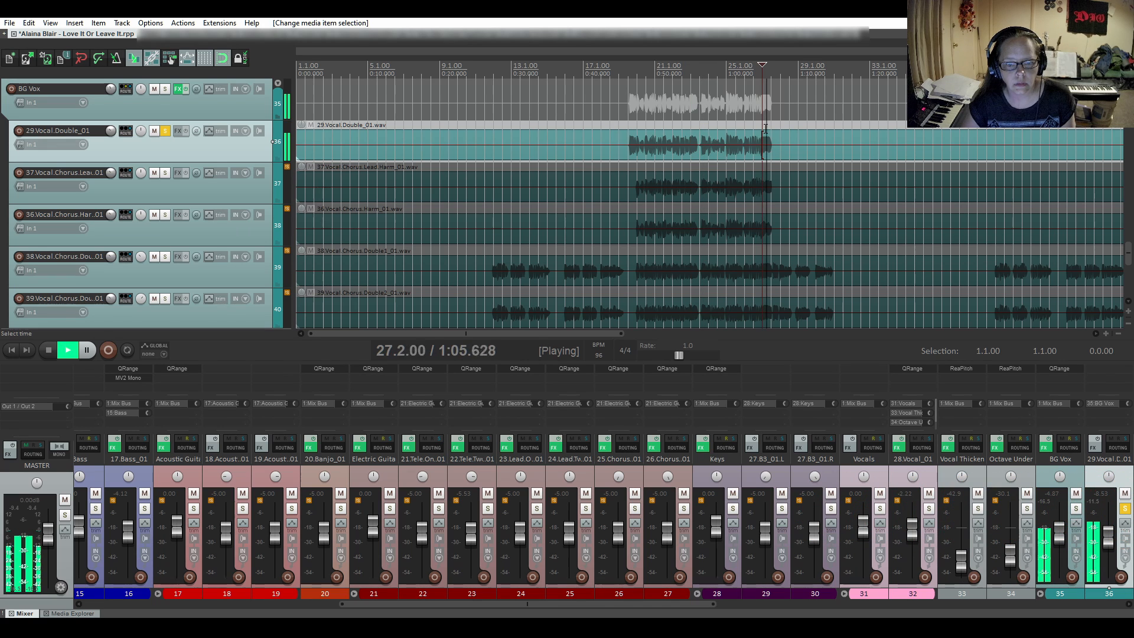
key(space)
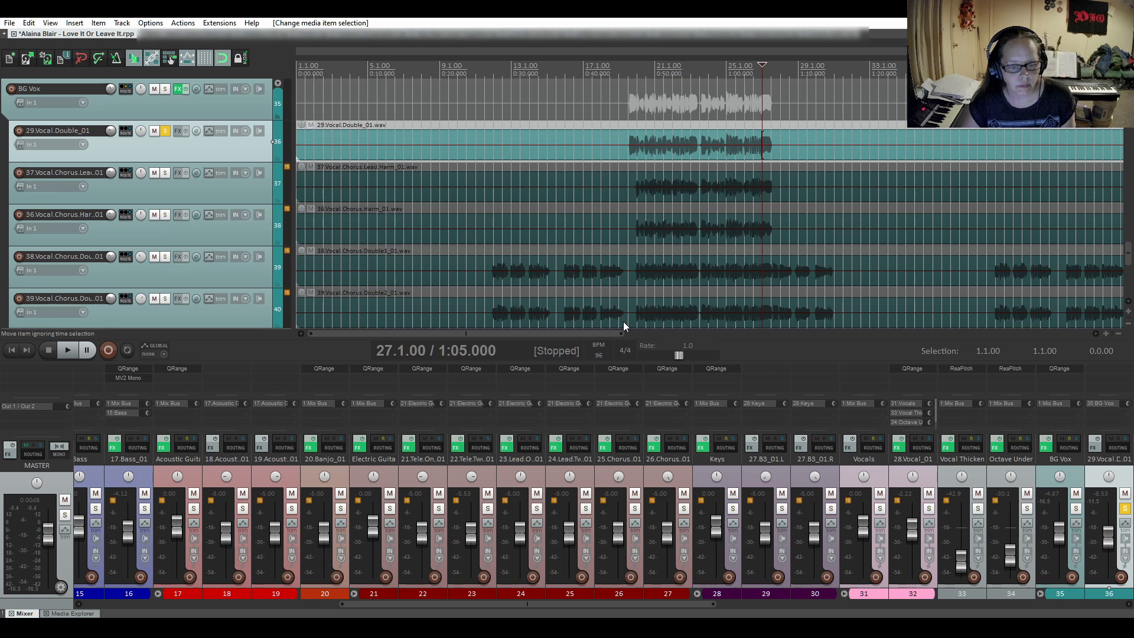
- Audition the soloed vocal double's second-chorus phrase endings from bars 51 and 55
drag(590, 332, 851, 331)
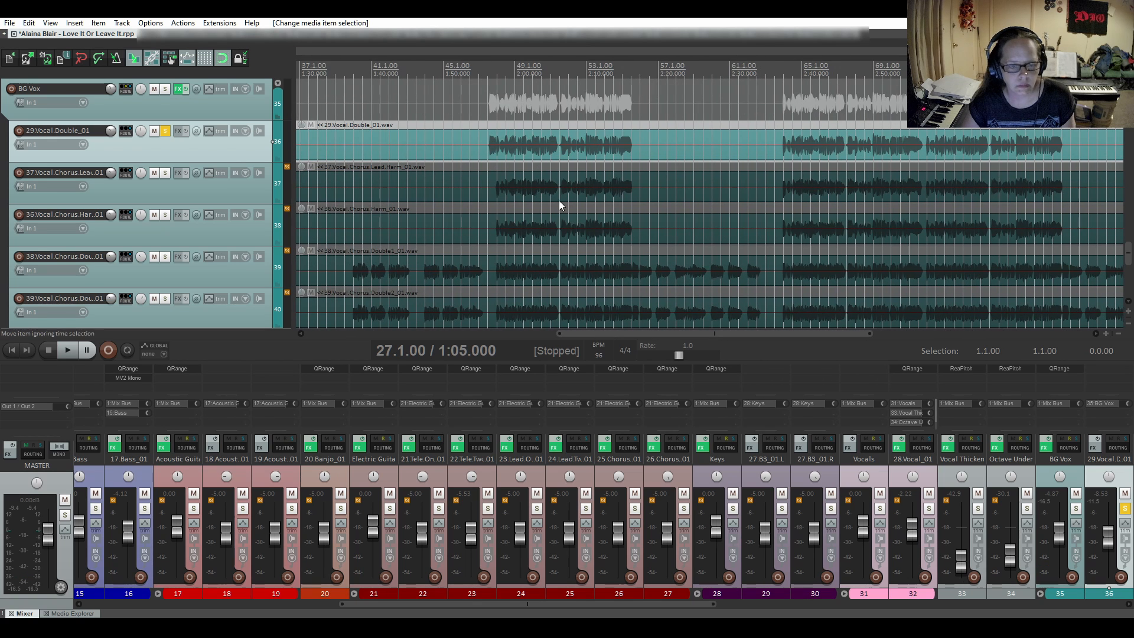
click(551, 126)
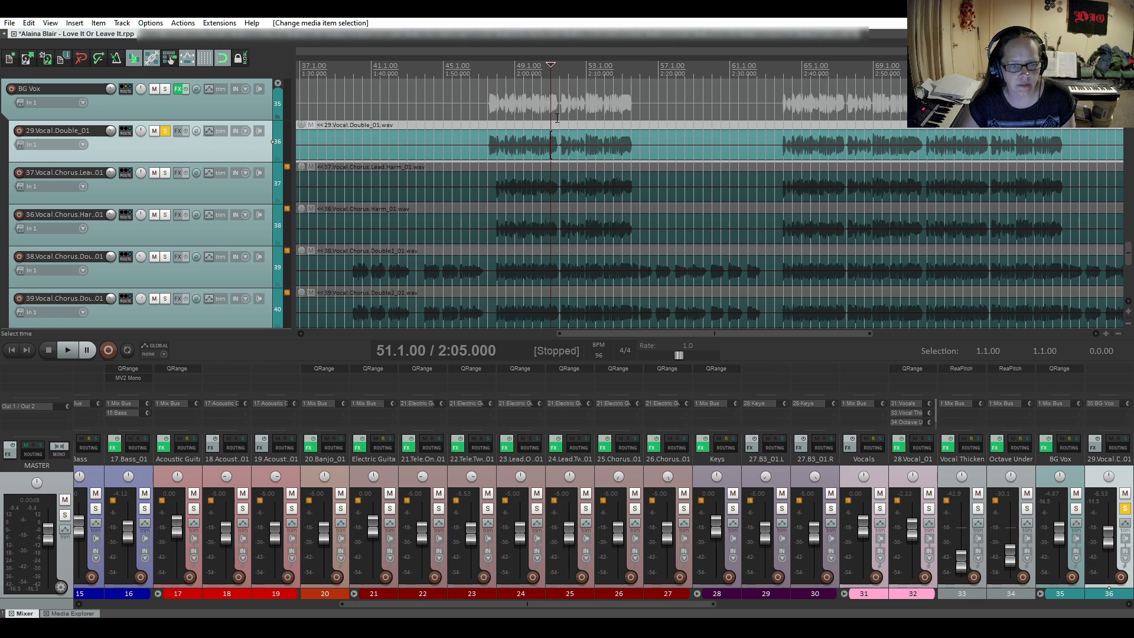
key(space)
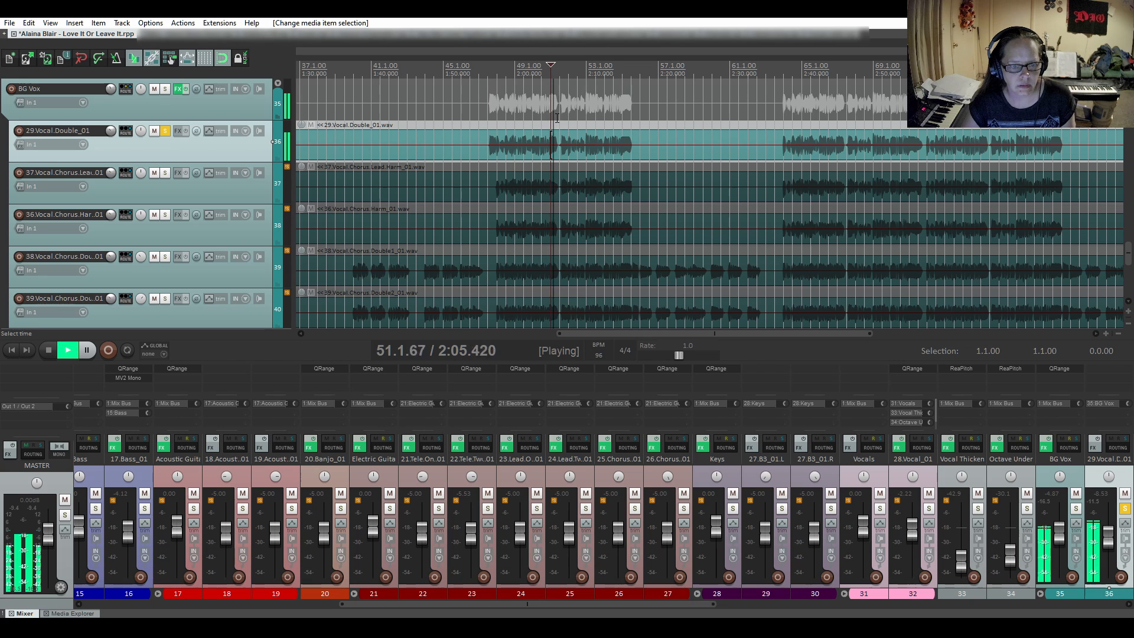
key(space)
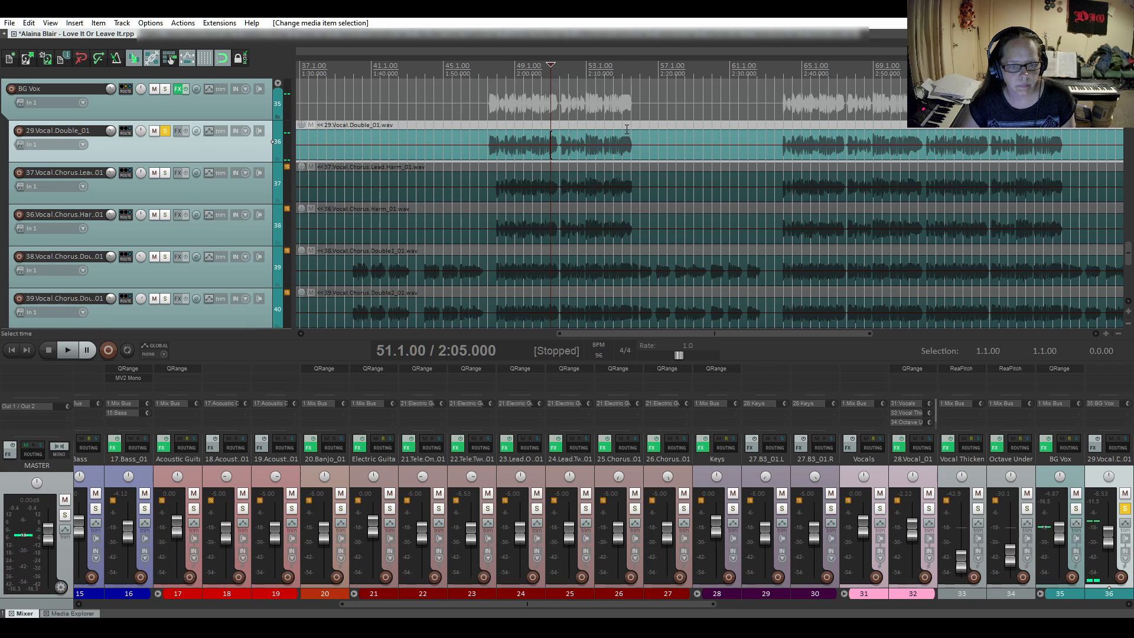
click(626, 127)
key(space)
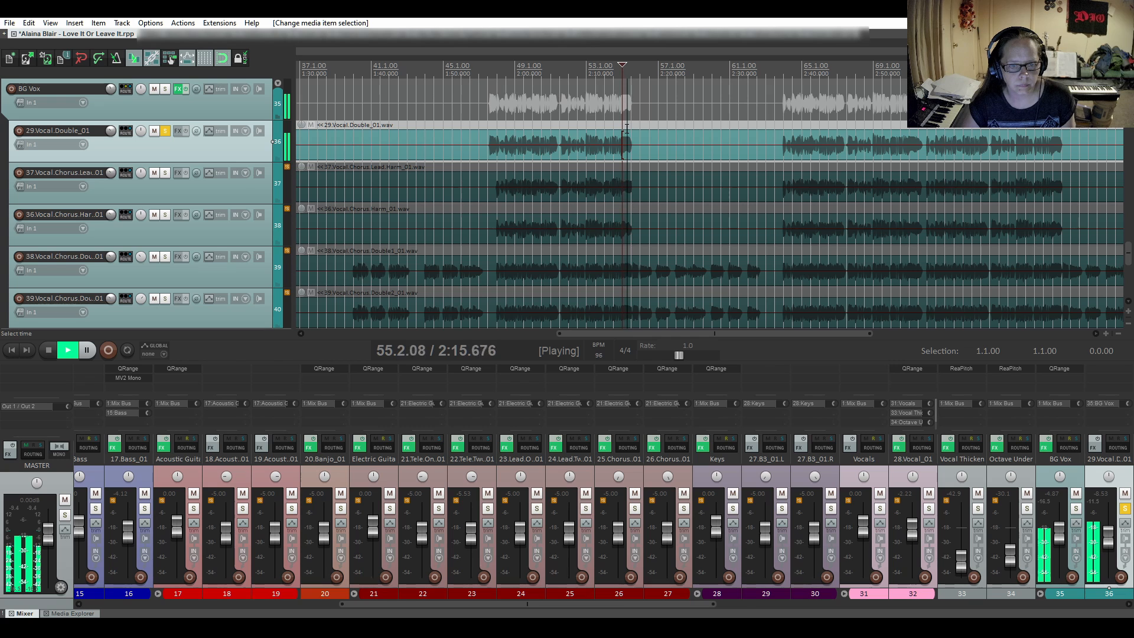
key(space)
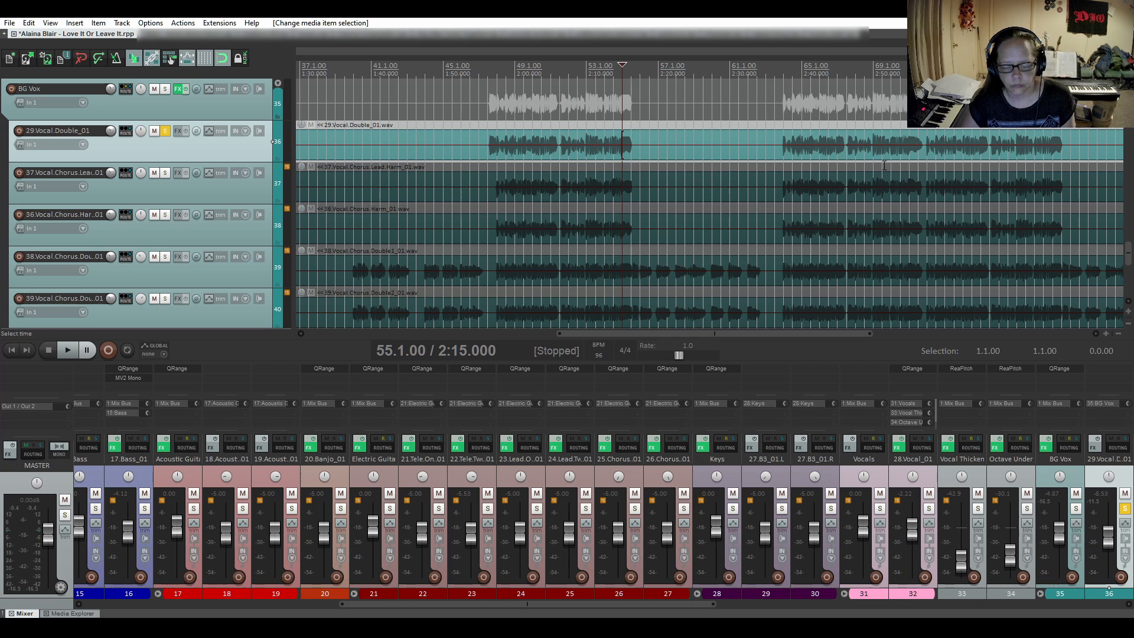
- Audition the soloed vocal double in the final chorus from bar 67 and from 68.3
drag(759, 335, 837, 334)
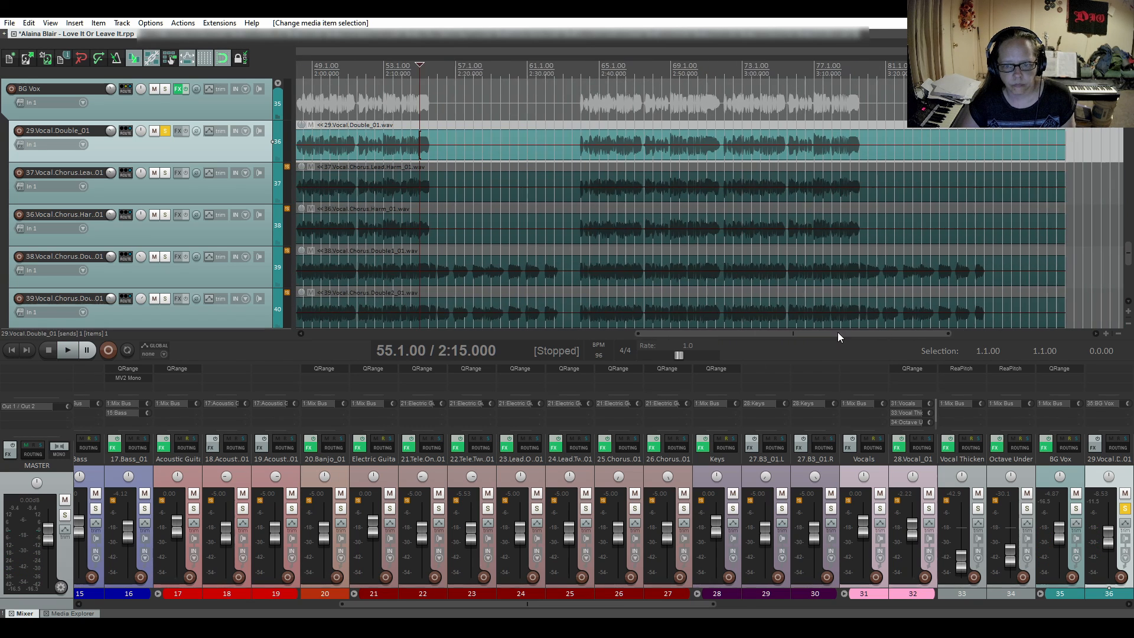
click(635, 125)
key(space)
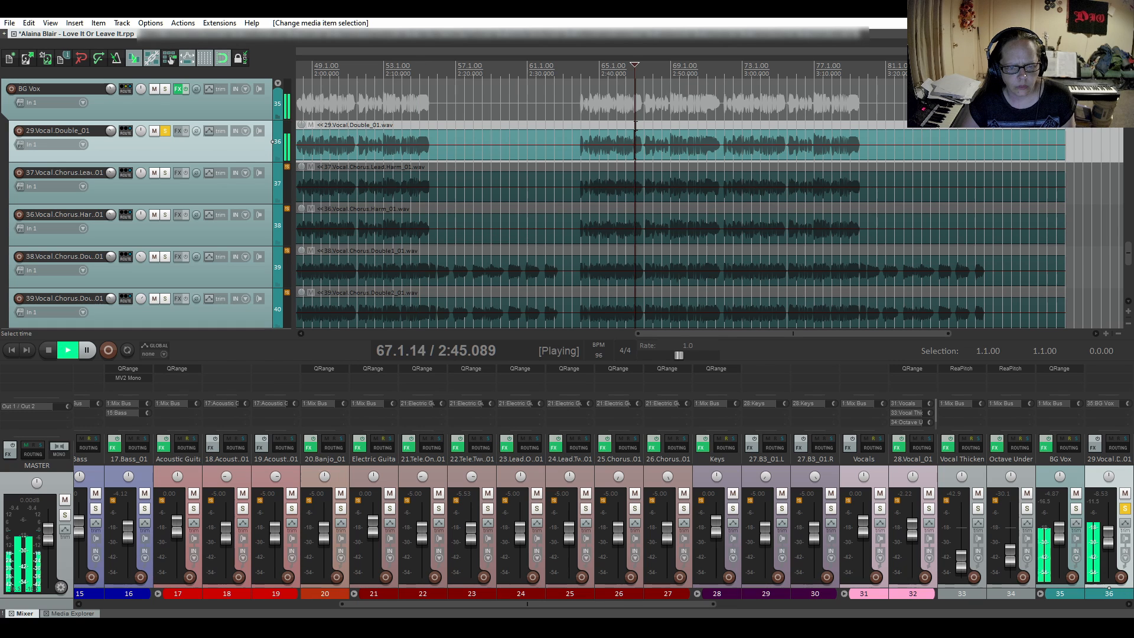
key(space)
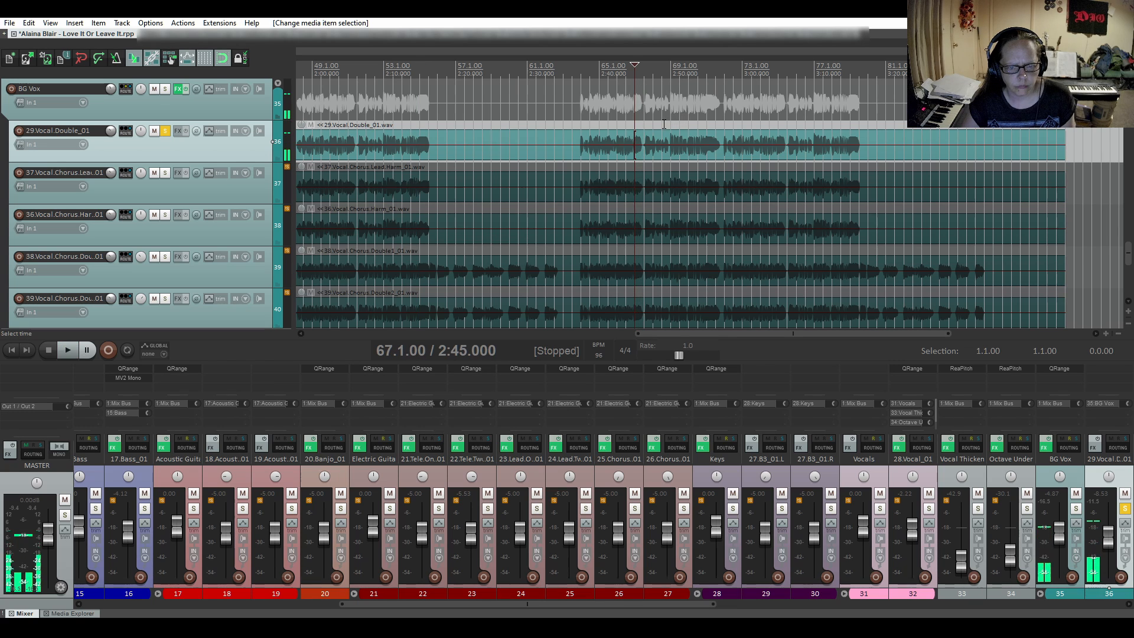
click(662, 125)
key(space)
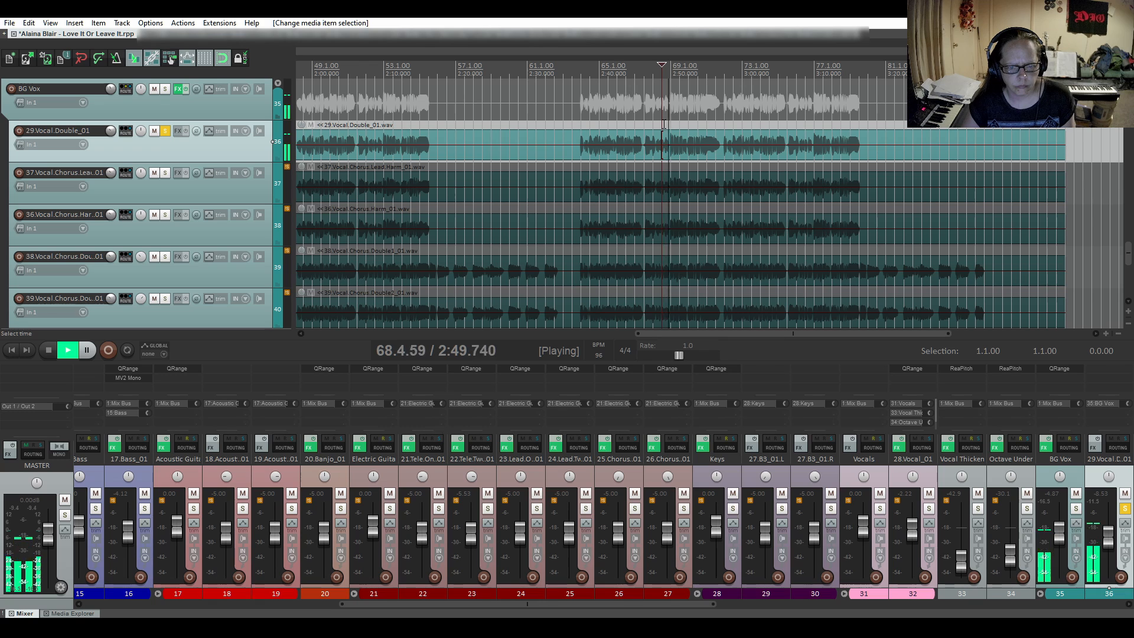
key(space)
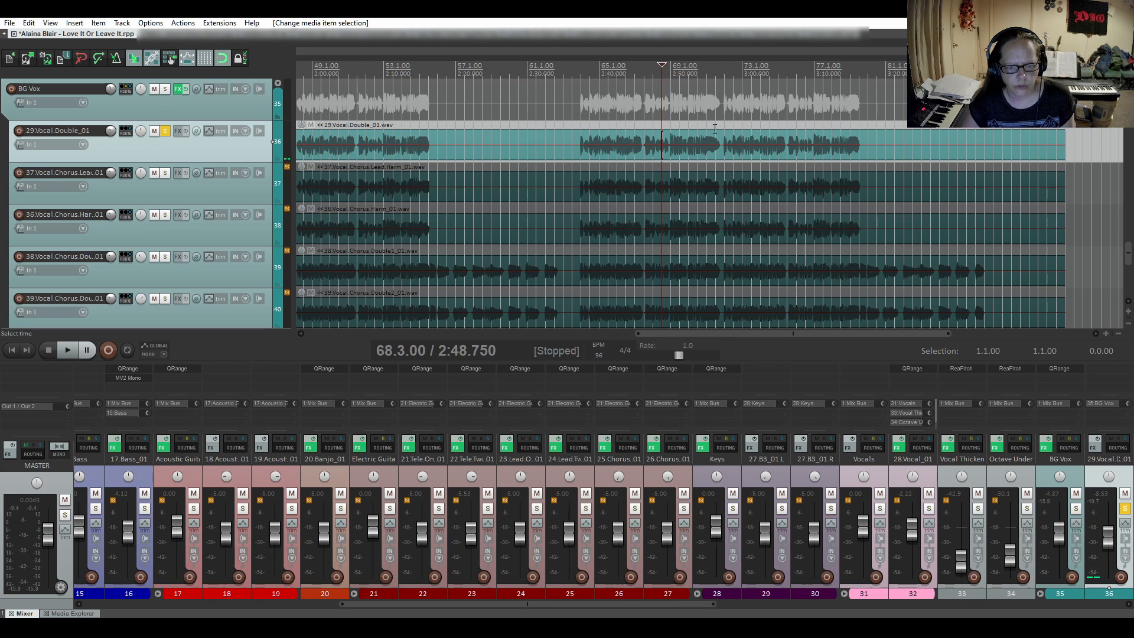
- Audition the vocal double's phrase ending in the middle of the final chorus from 71.3 and again from 71.1
click(714, 128)
key(space)
key(space)
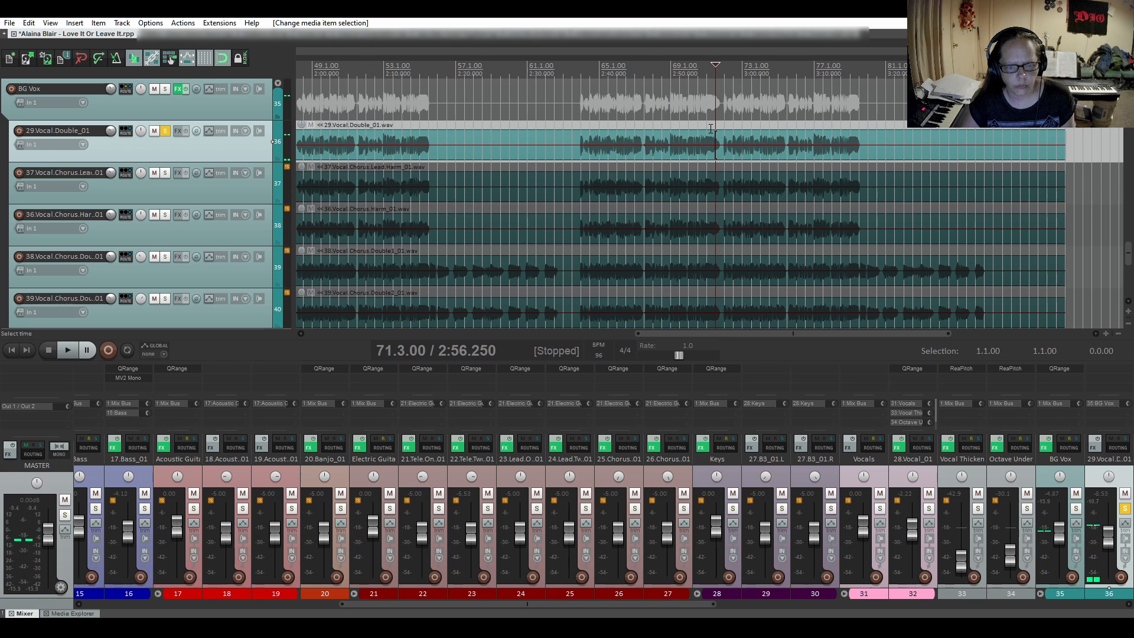
click(710, 129)
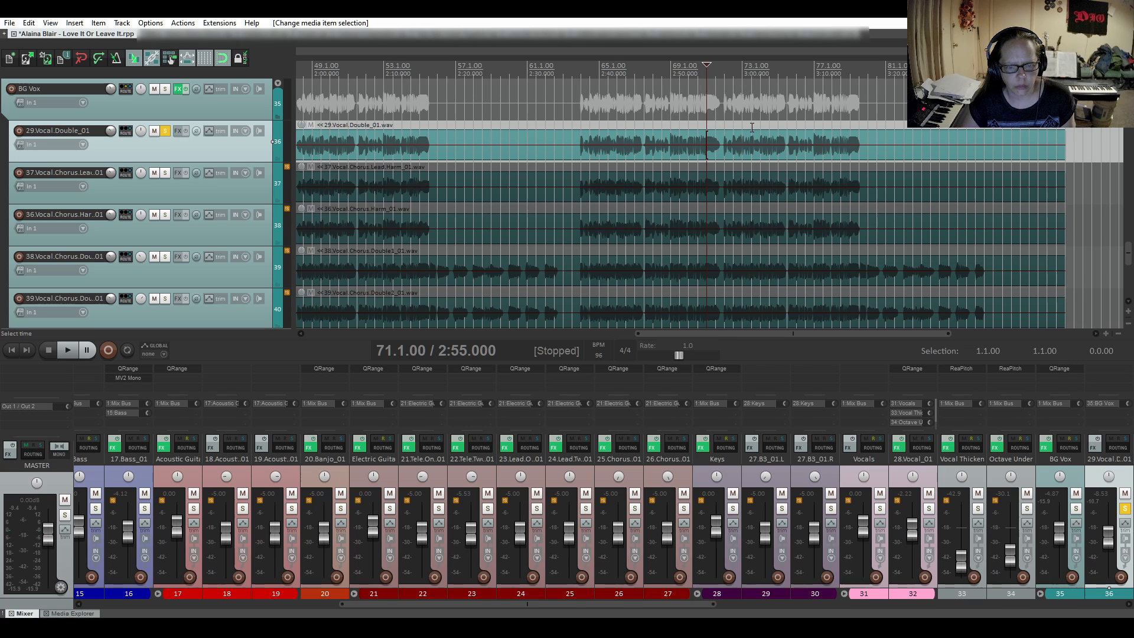
key(space)
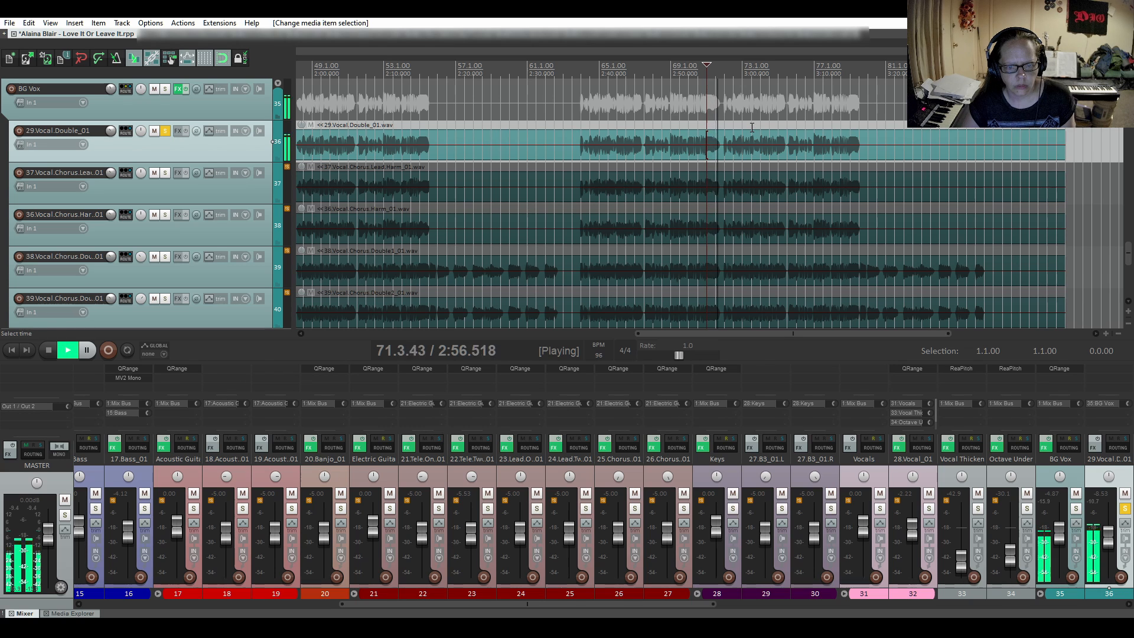
key(space)
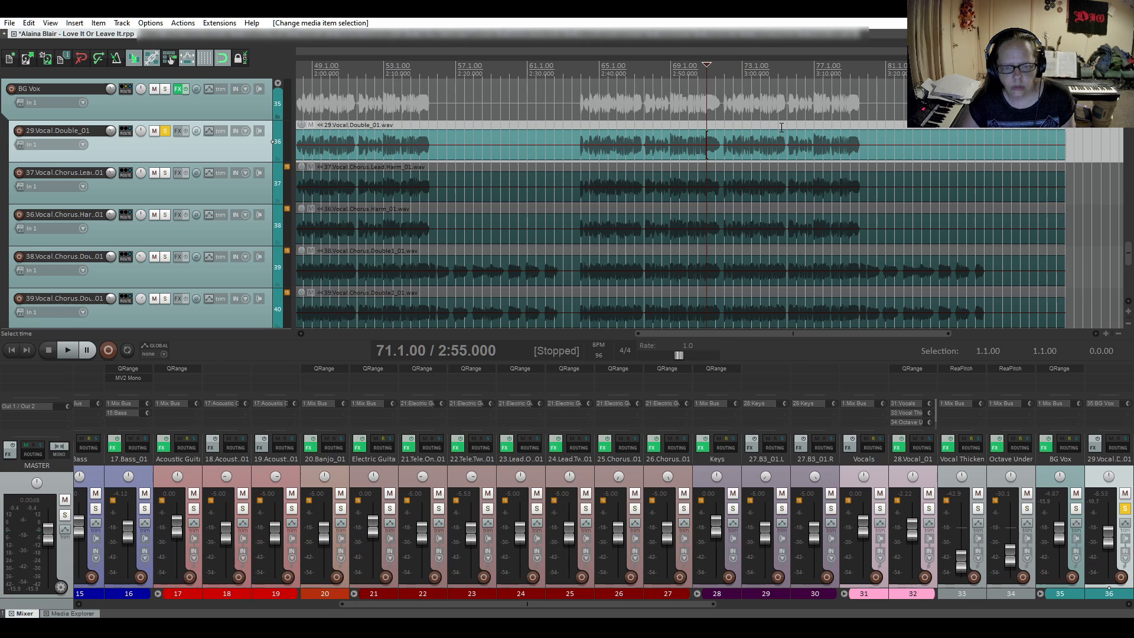
- Audition the vocal double's last phrase endings in the final chorus from bars 75 and 79
click(779, 127)
key(space)
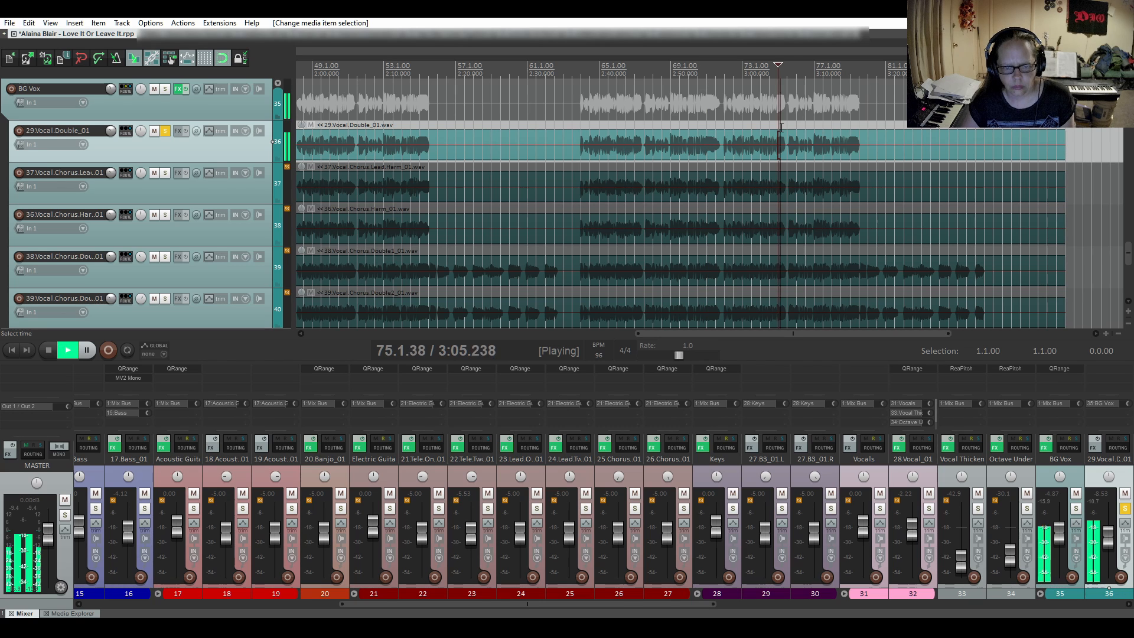
key(space)
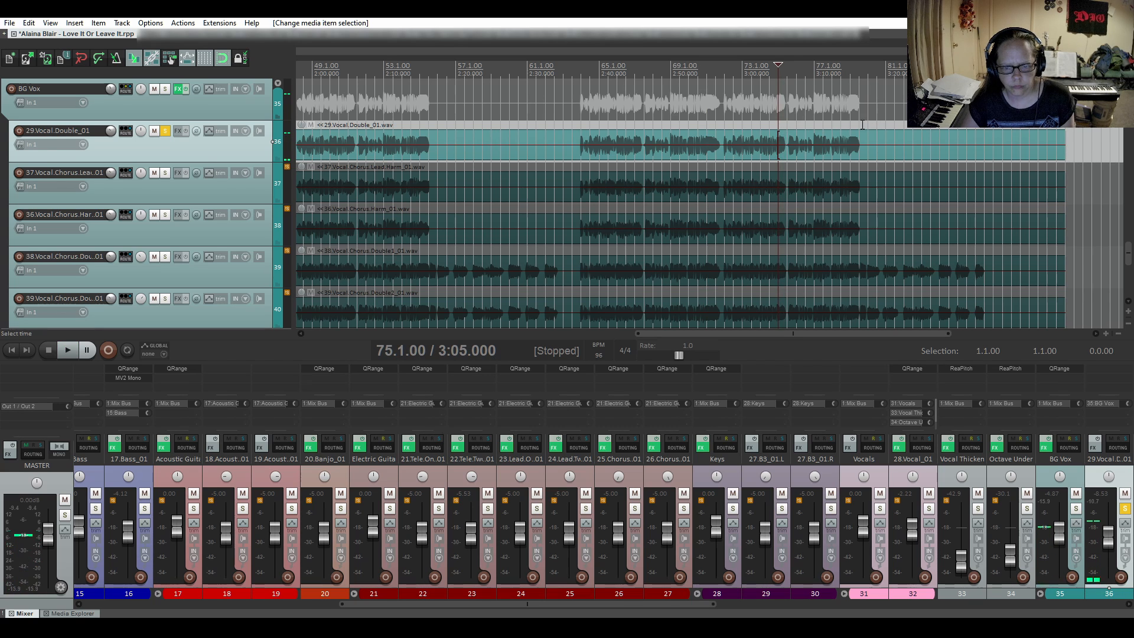
click(852, 128)
key(space)
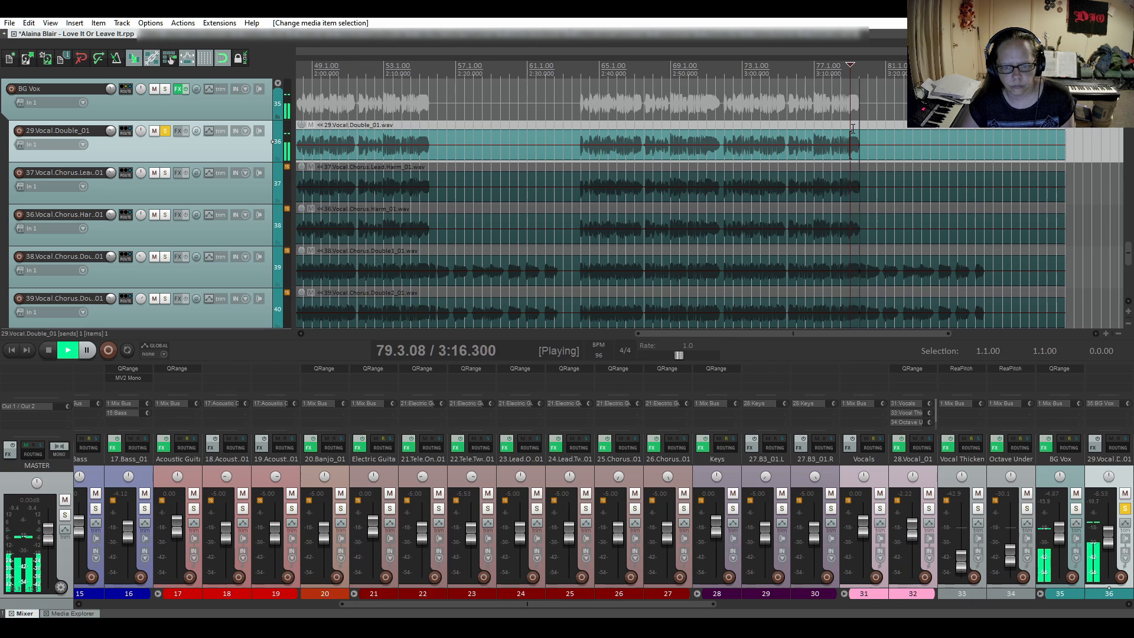
key(space)
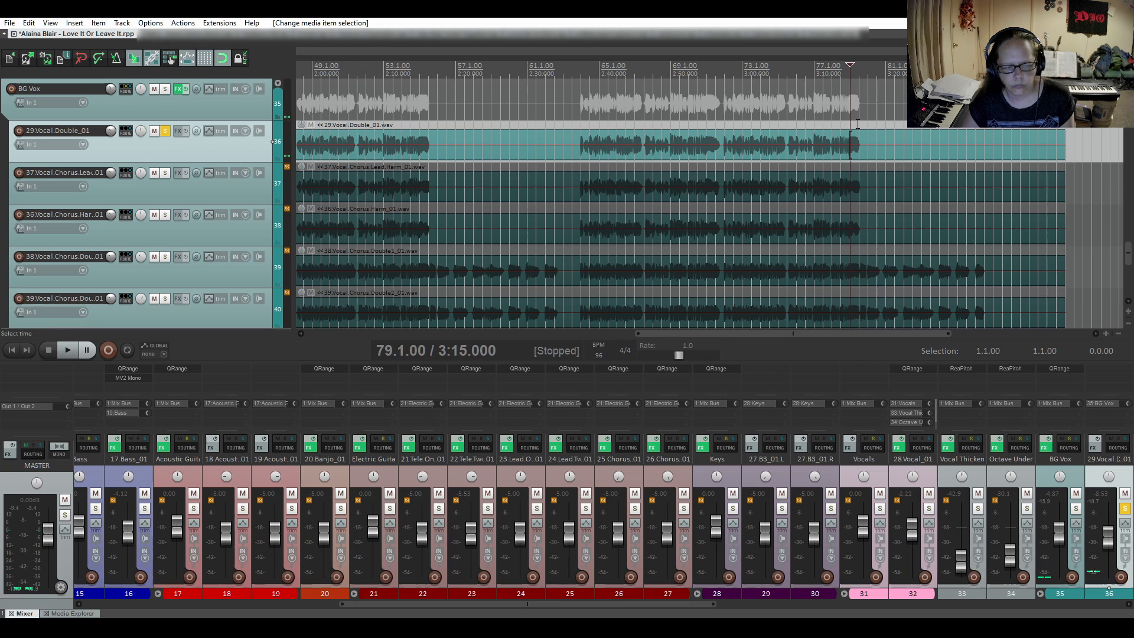
- Solo 37.Vocal.Chorus.Lead.Harm_01 instead of the vocal double and audition its first-chorus phrase endings from bars 23 and 27
click(165, 130)
click(165, 173)
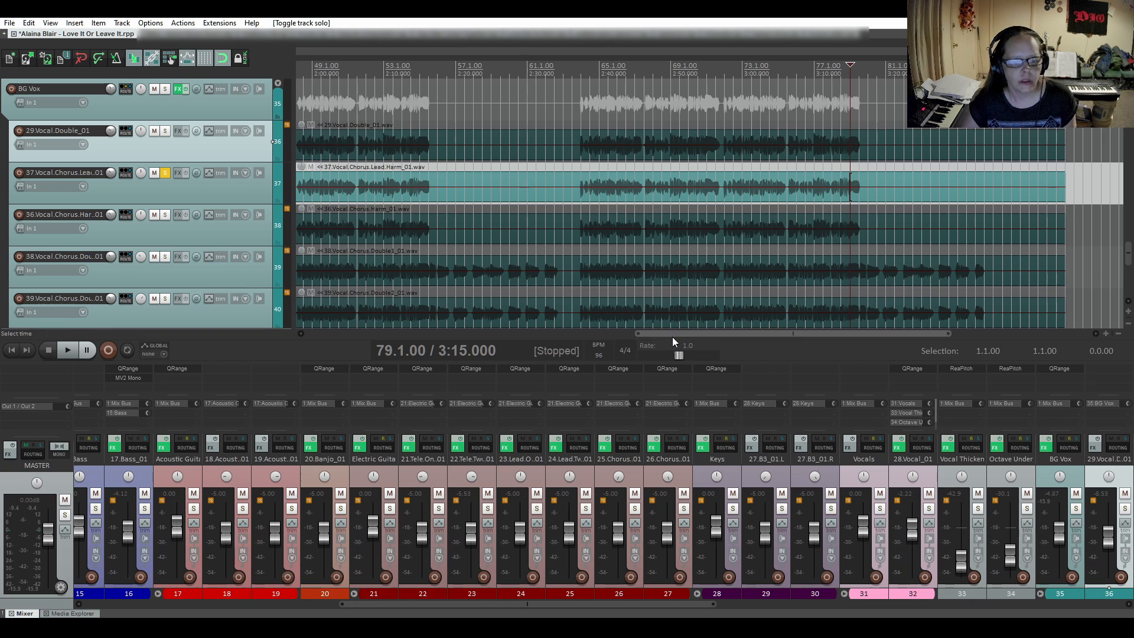
drag(672, 337, 363, 362)
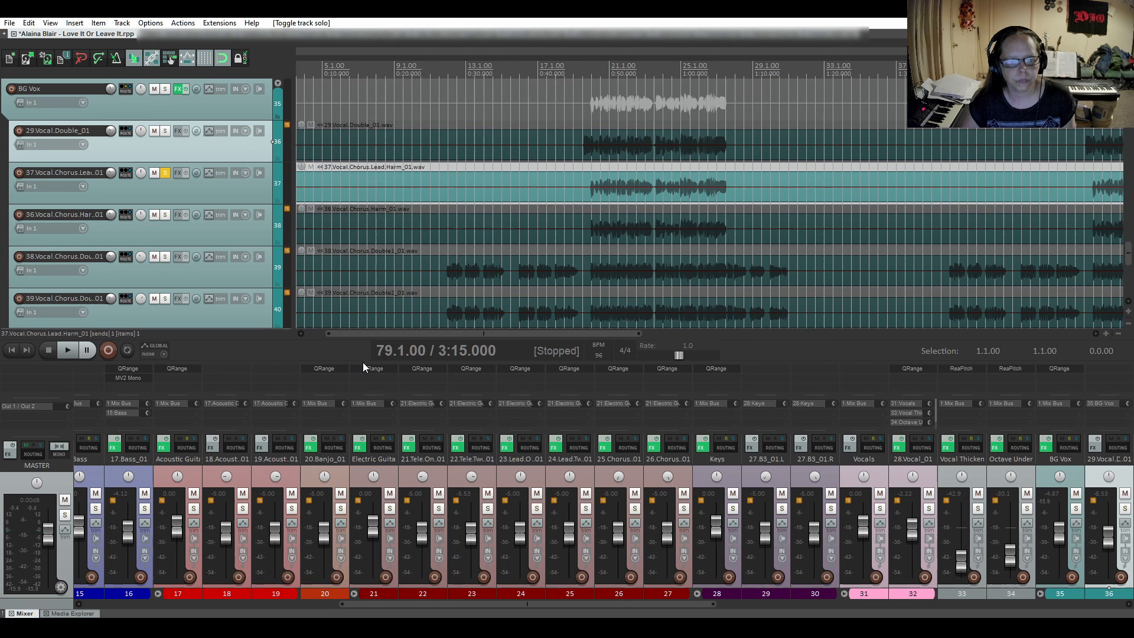
click(644, 170)
key(space)
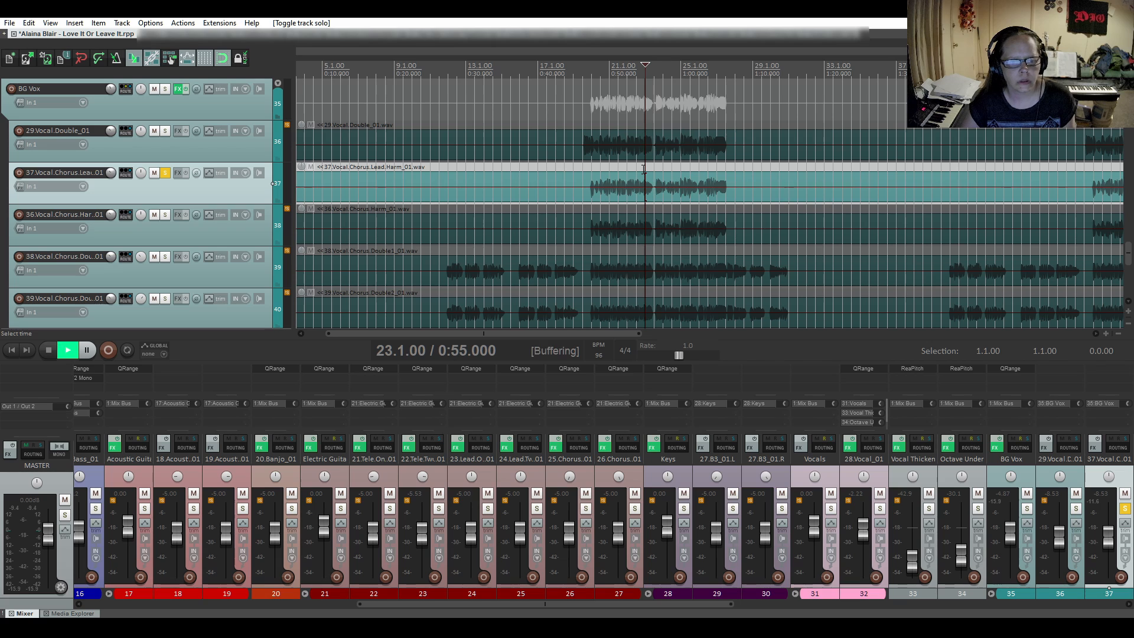
key(space)
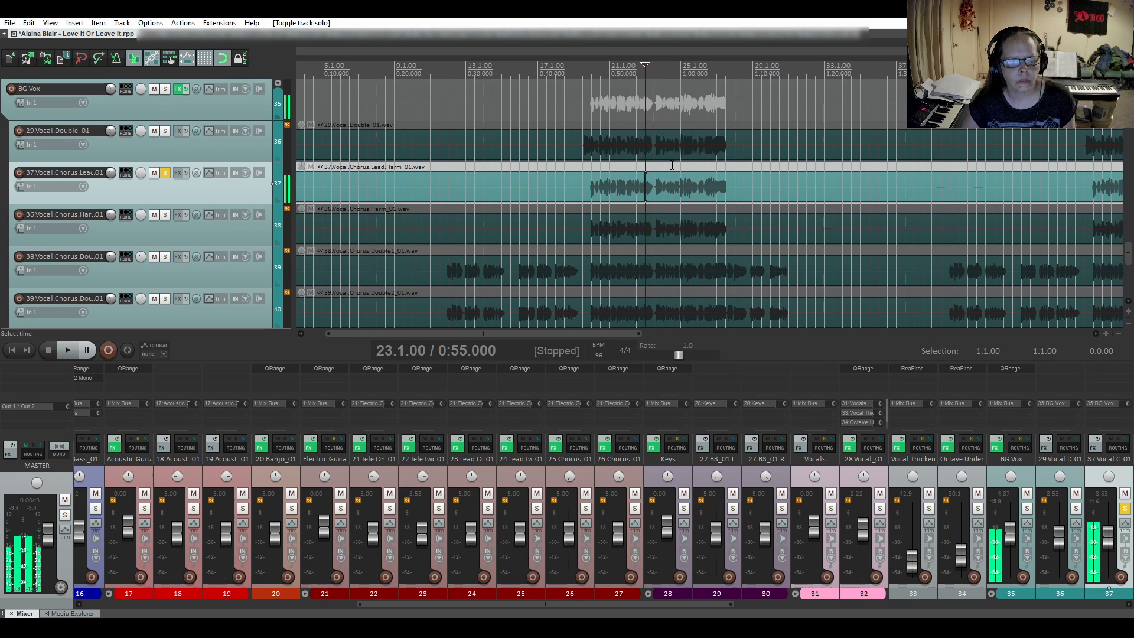
click(721, 170)
key(space)
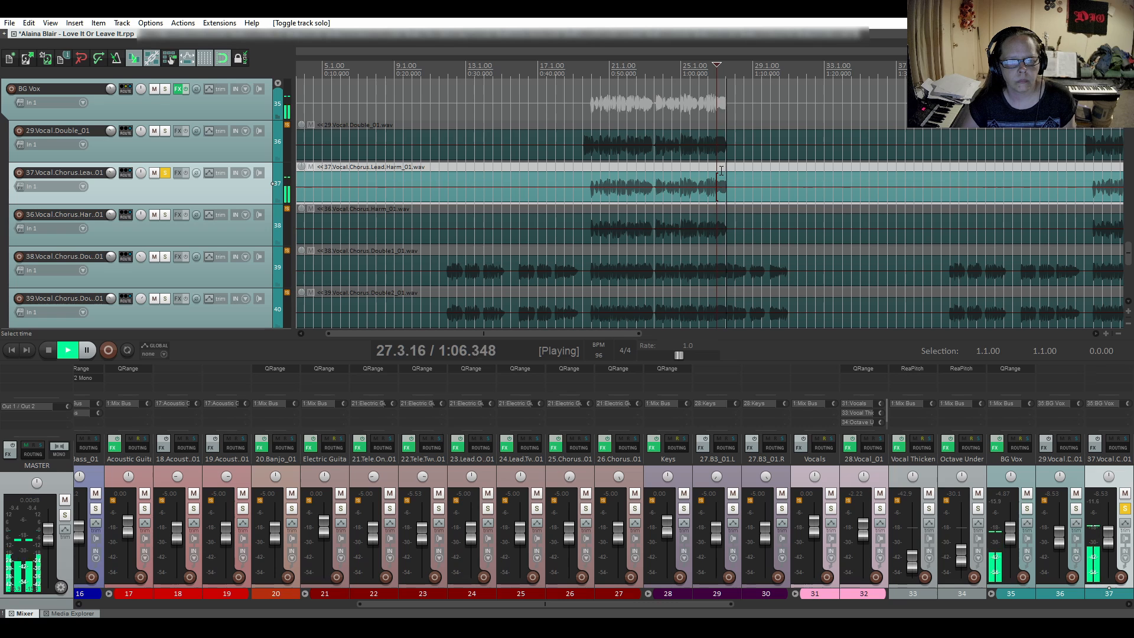
key(space)
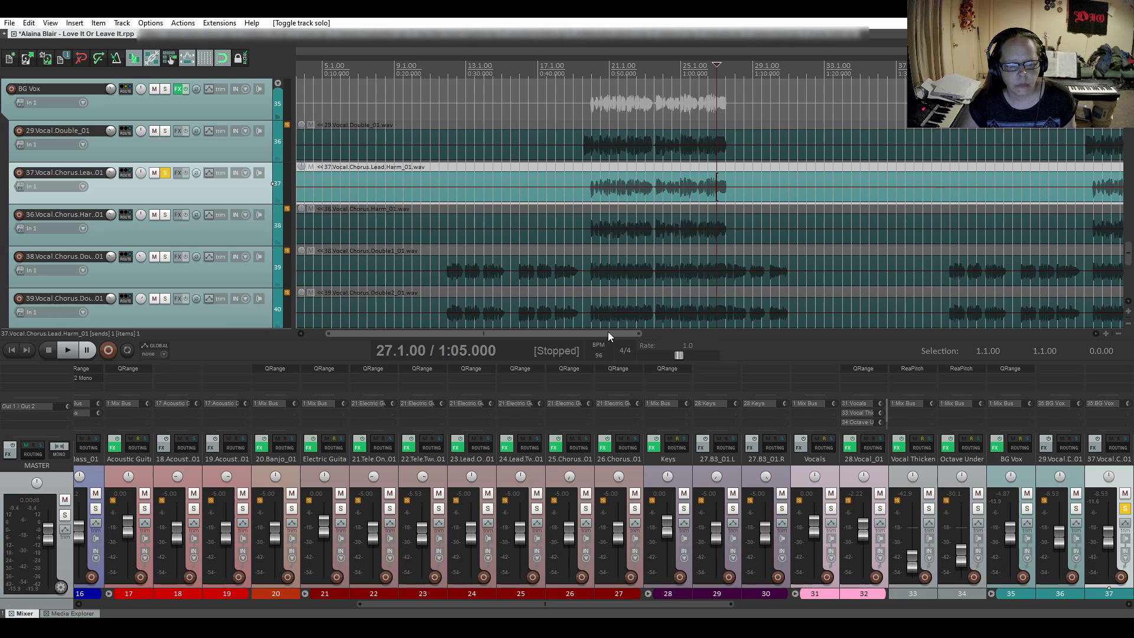
- Audition the soloed lead harmony's second-chorus phrase endings from bars 51 and 55
drag(608, 332, 813, 322)
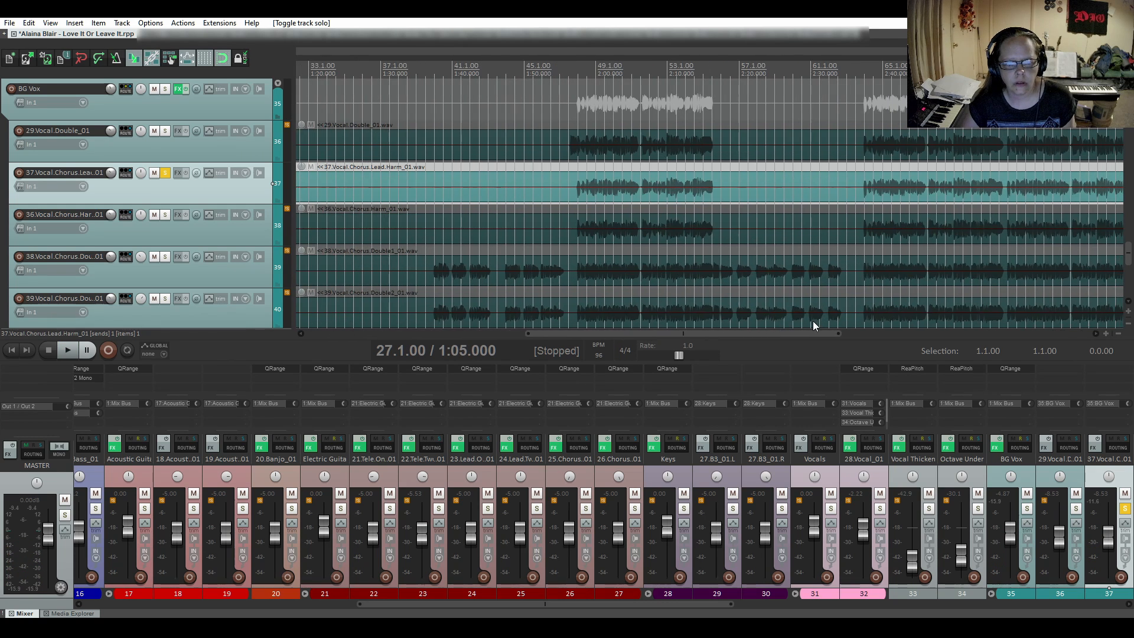
click(632, 167)
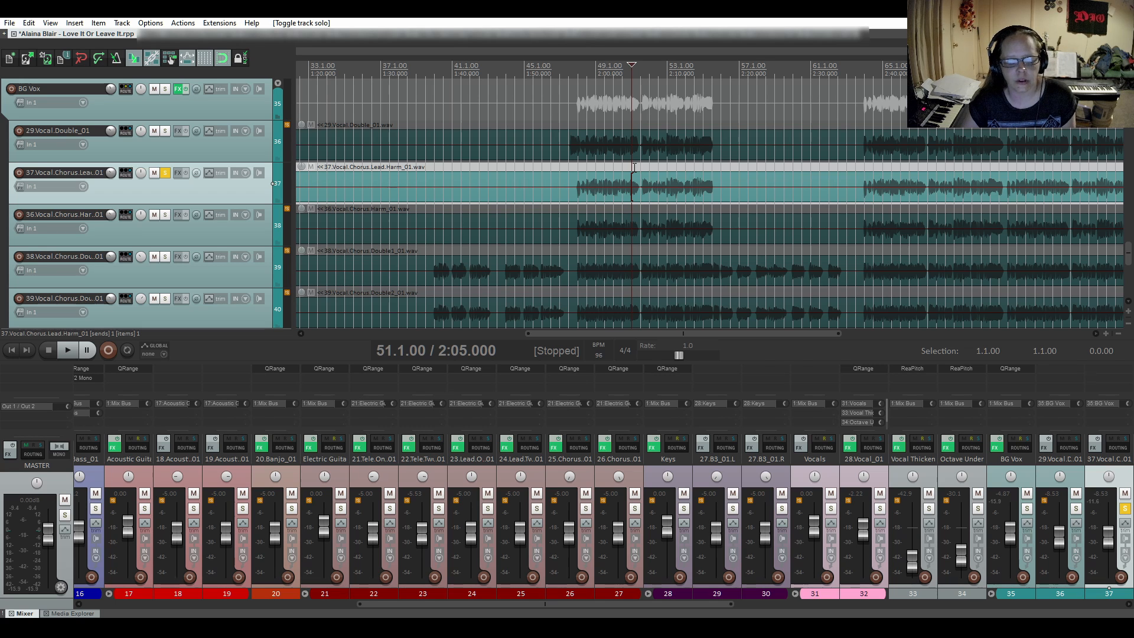
key(space)
key(space)
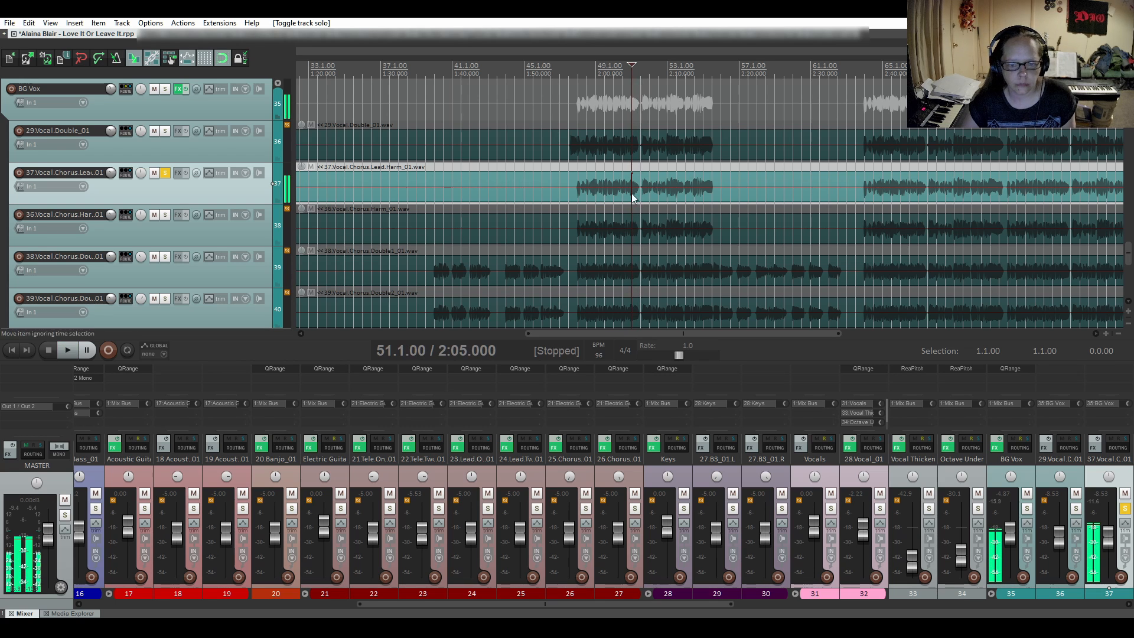
click(708, 170)
key(space)
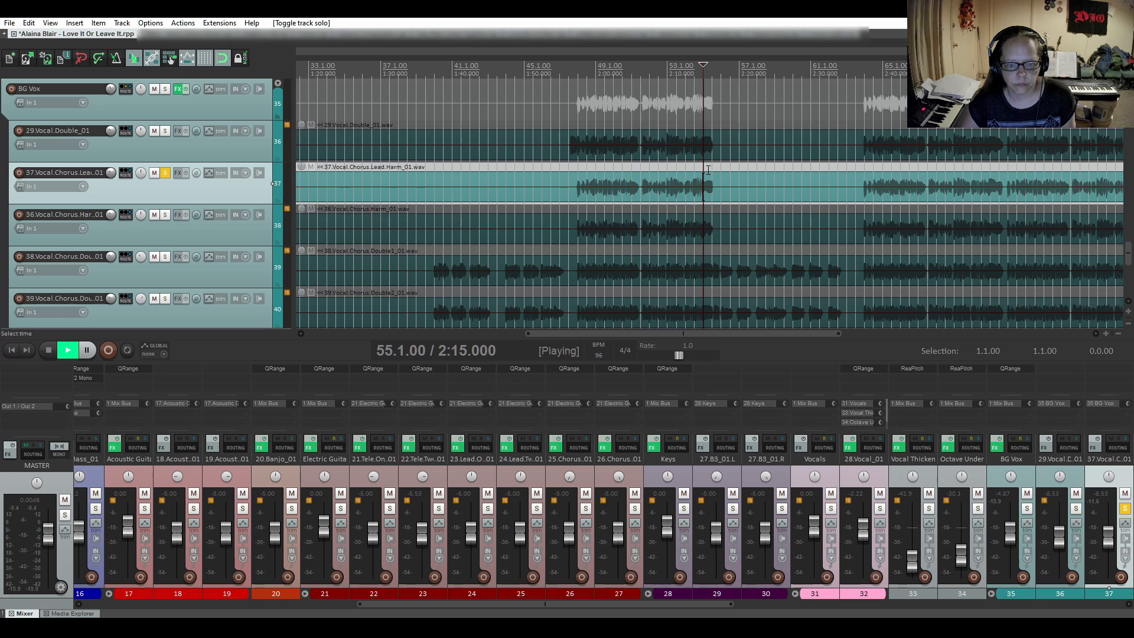
key(space)
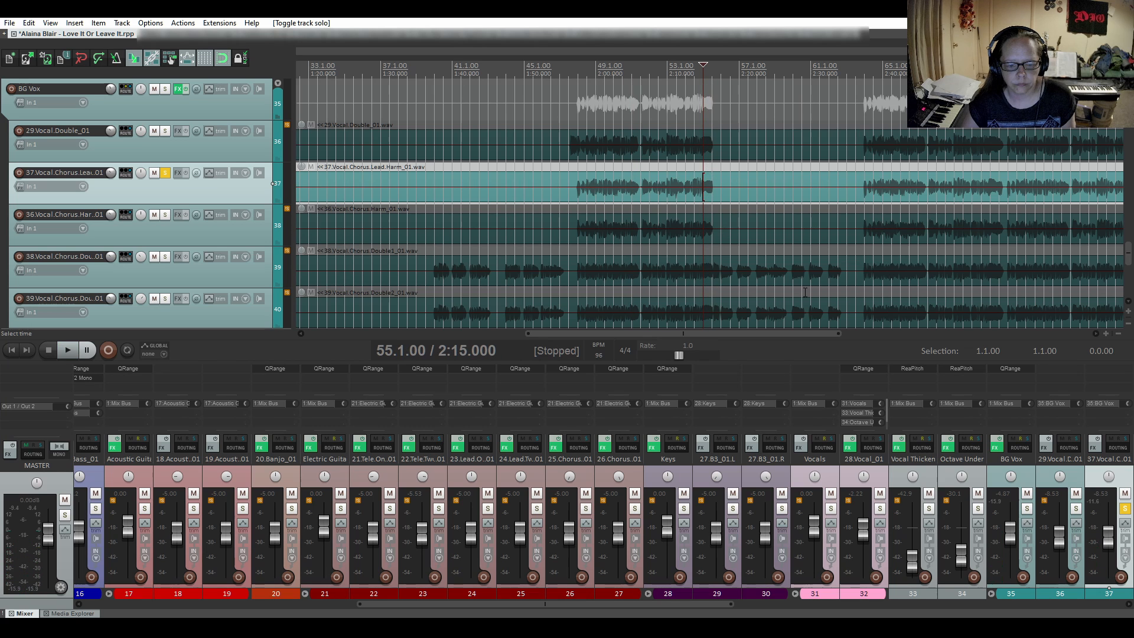
- Audition the soloed lead harmony's phrase endings in the final chorus from bar 67 and twice from 69.3
drag(770, 333, 873, 334)
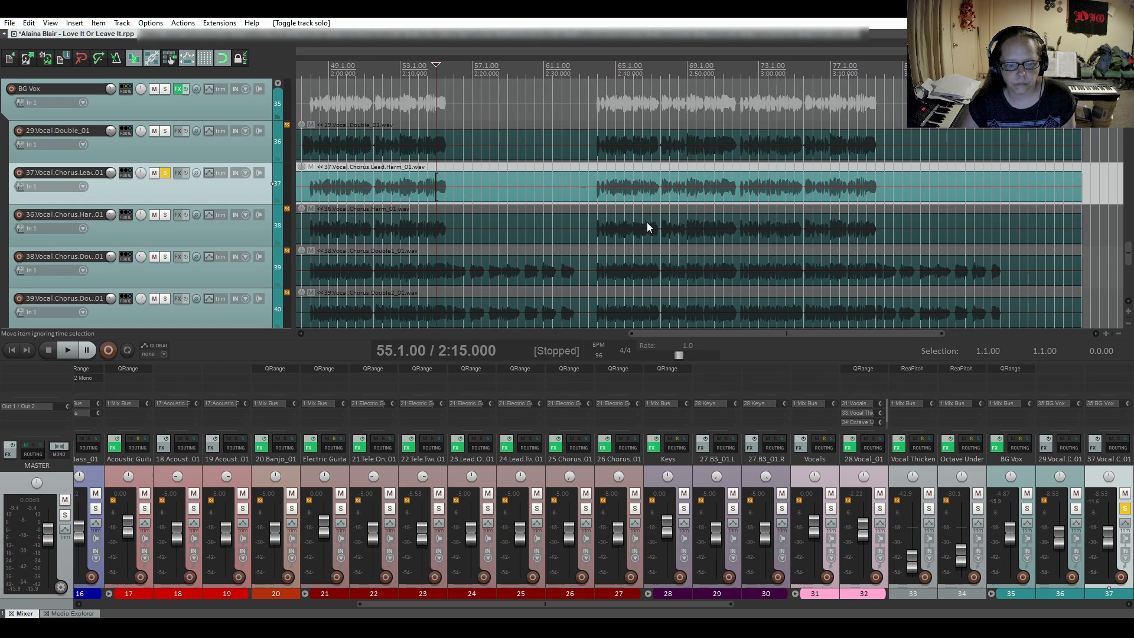
click(652, 172)
key(space)
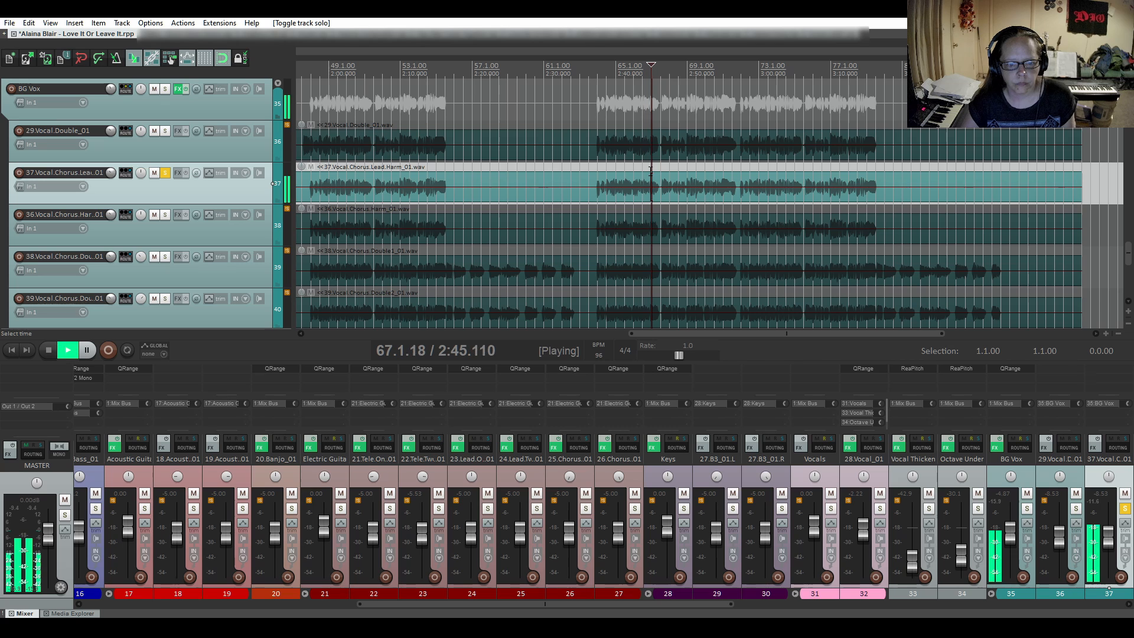
key(space)
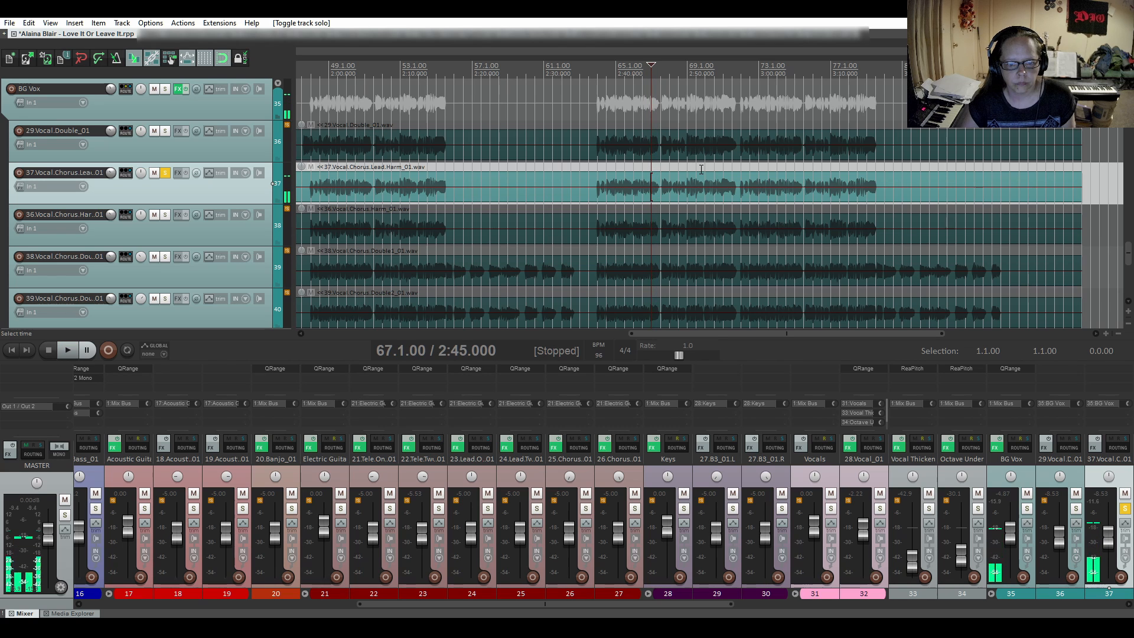
click(699, 171)
key(space)
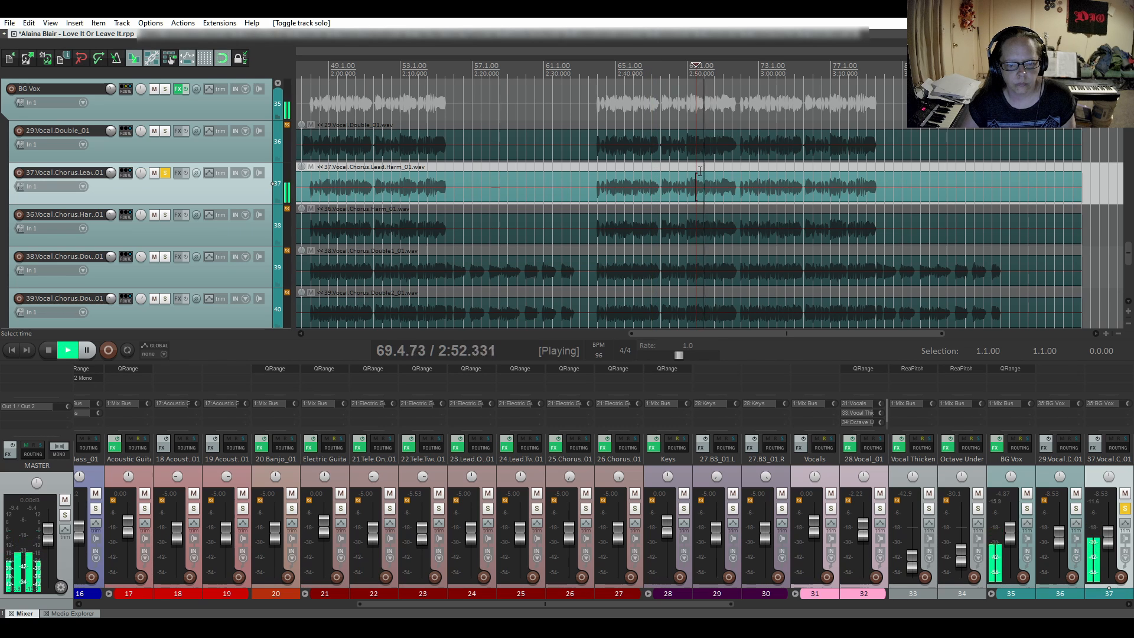
key(space)
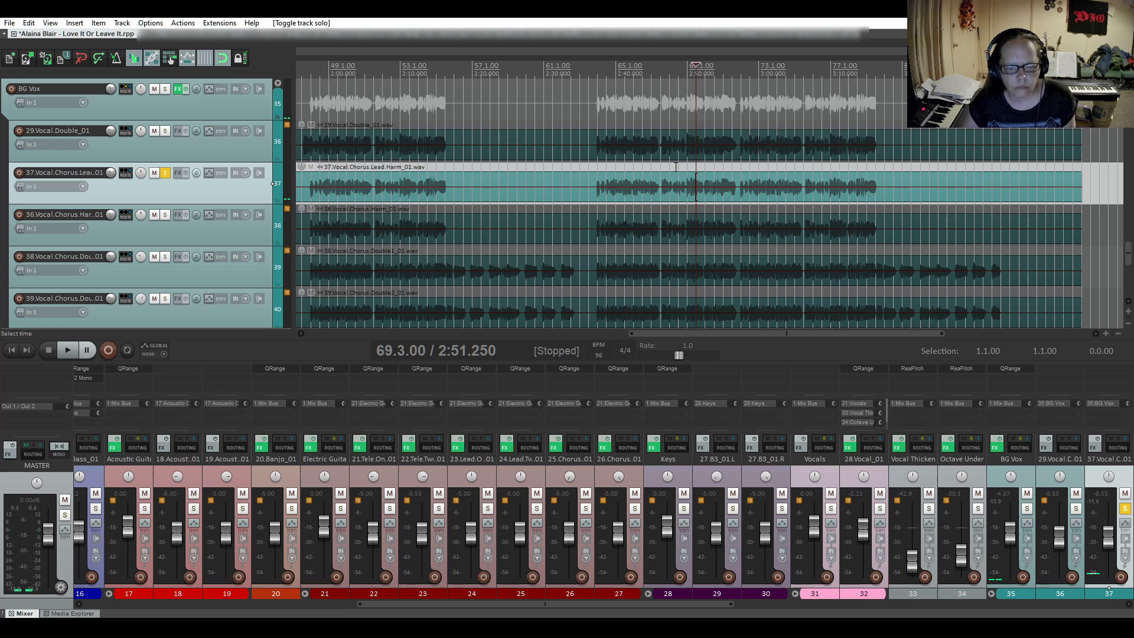
key(space)
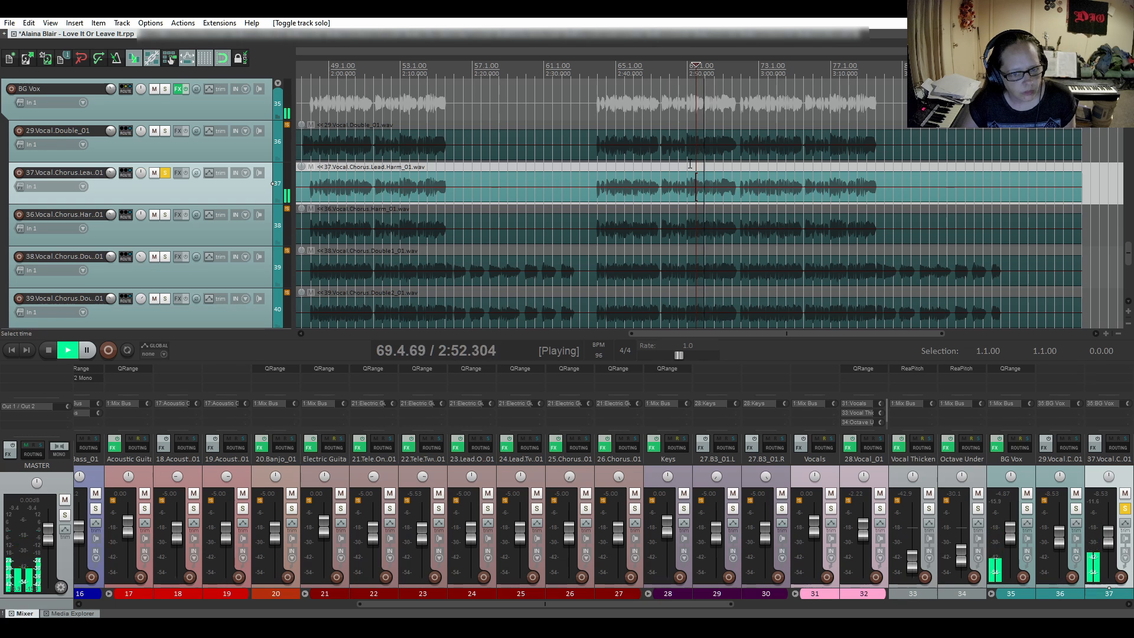
key(space)
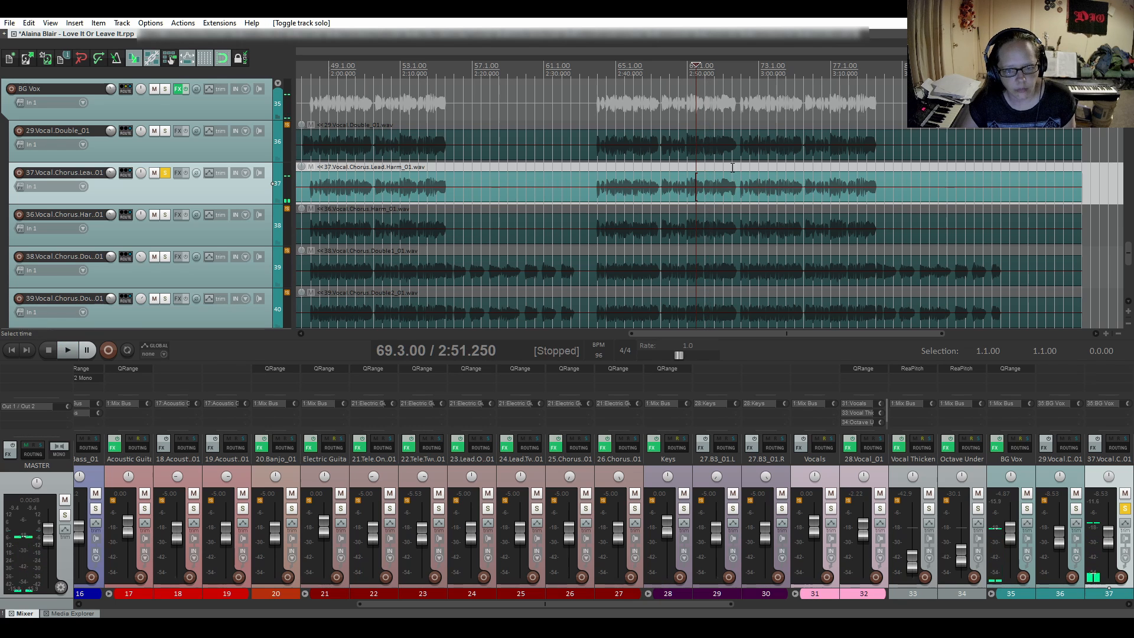
- Audition the lead harmony's phrase ending in the middle of the final chorus from 71.2
click(731, 168)
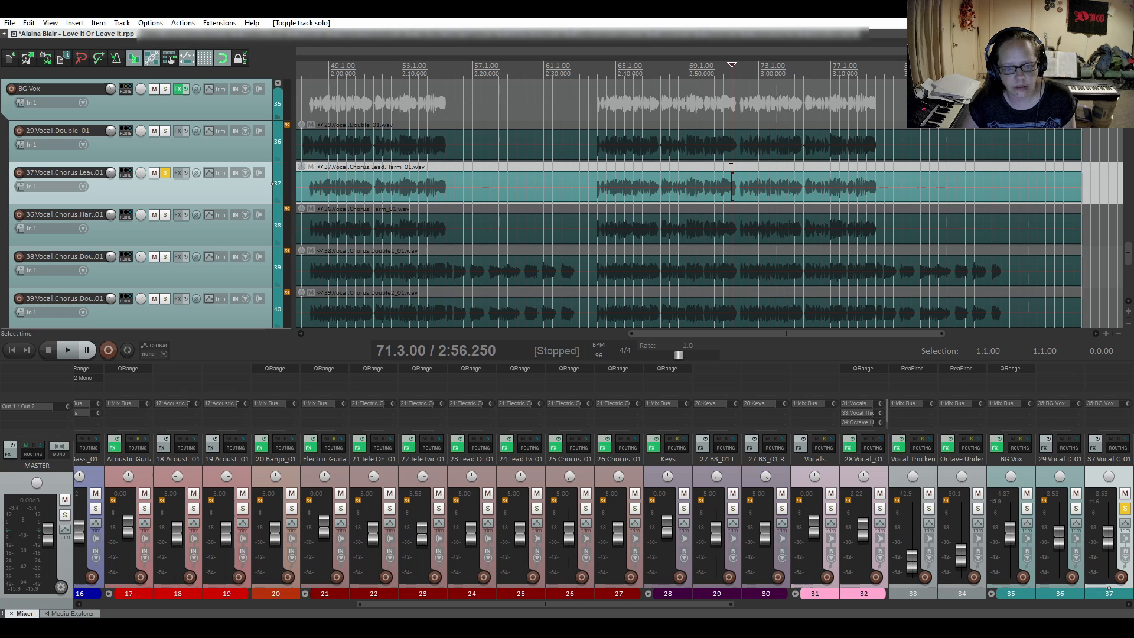
scroll(729, 183, up, 1)
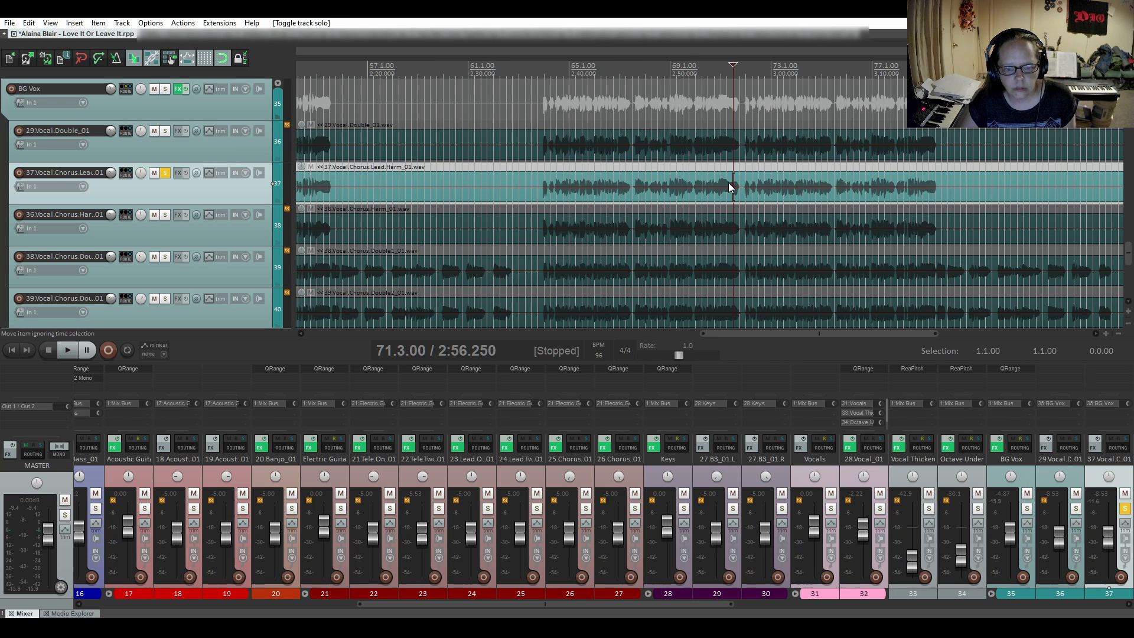
click(726, 168)
key(space)
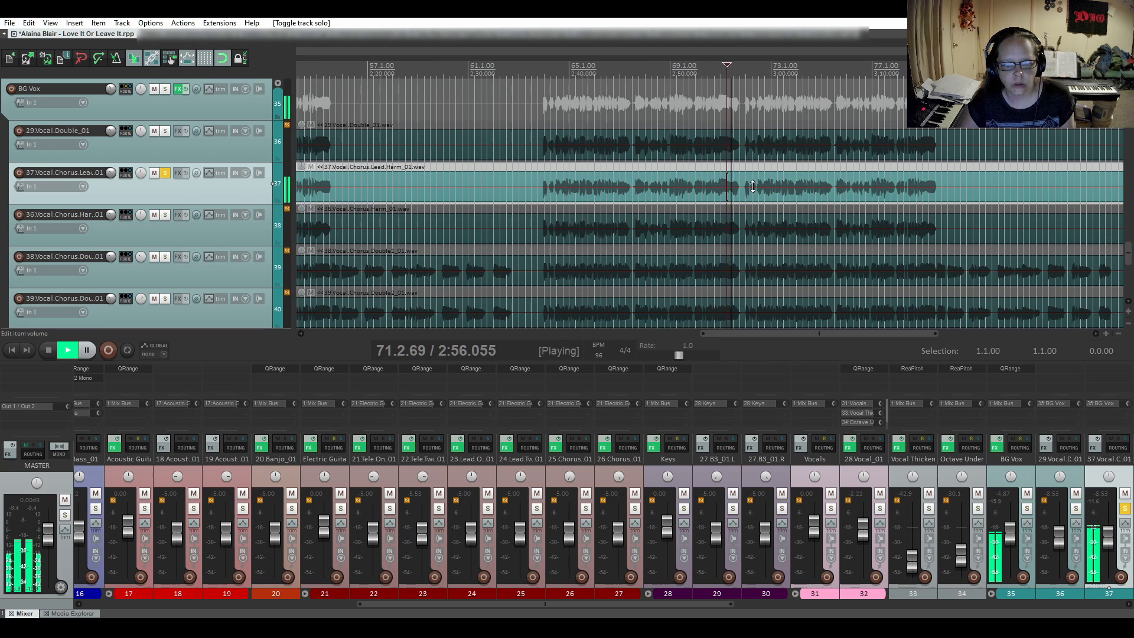
key(space)
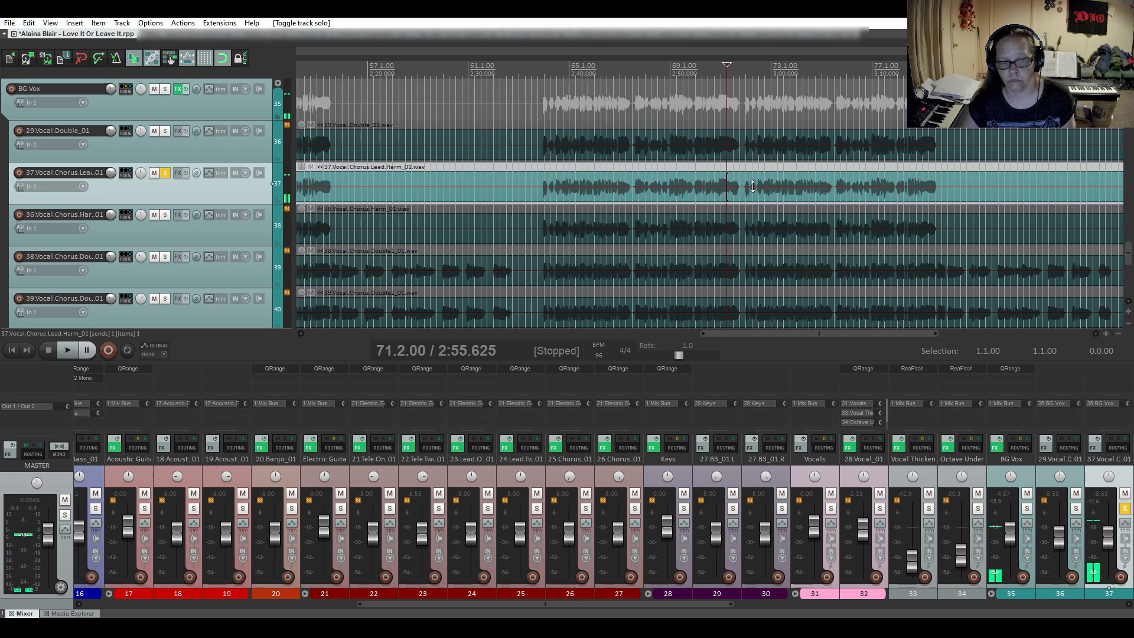
- Audition the lead harmony's next phrase ending in the final chorus from bar 75
click(823, 170)
key(space)
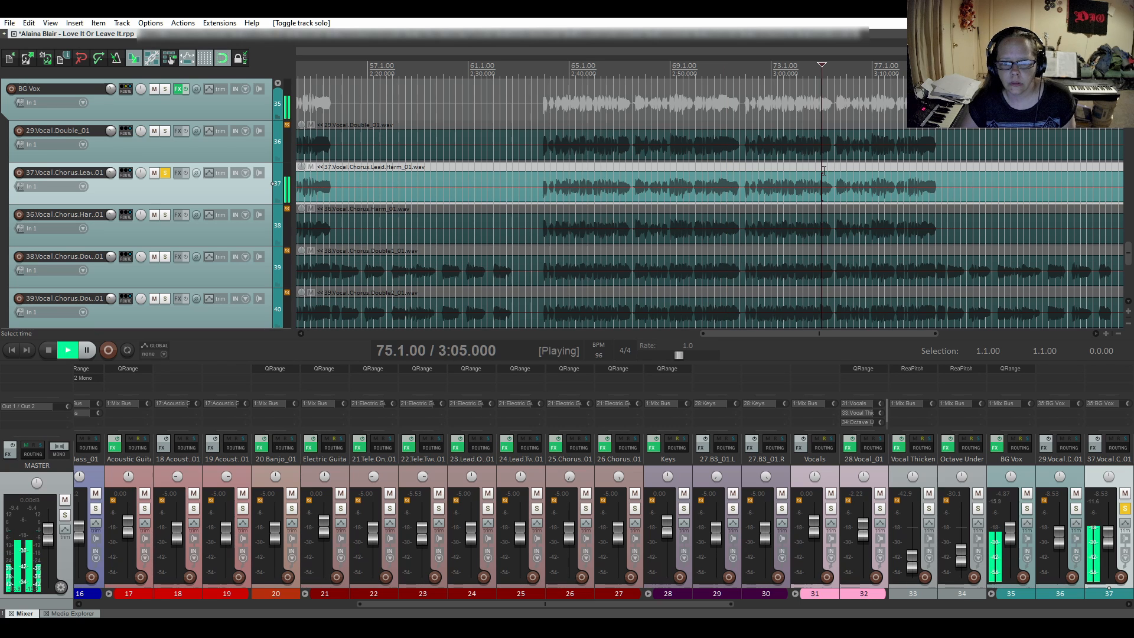
key(space)
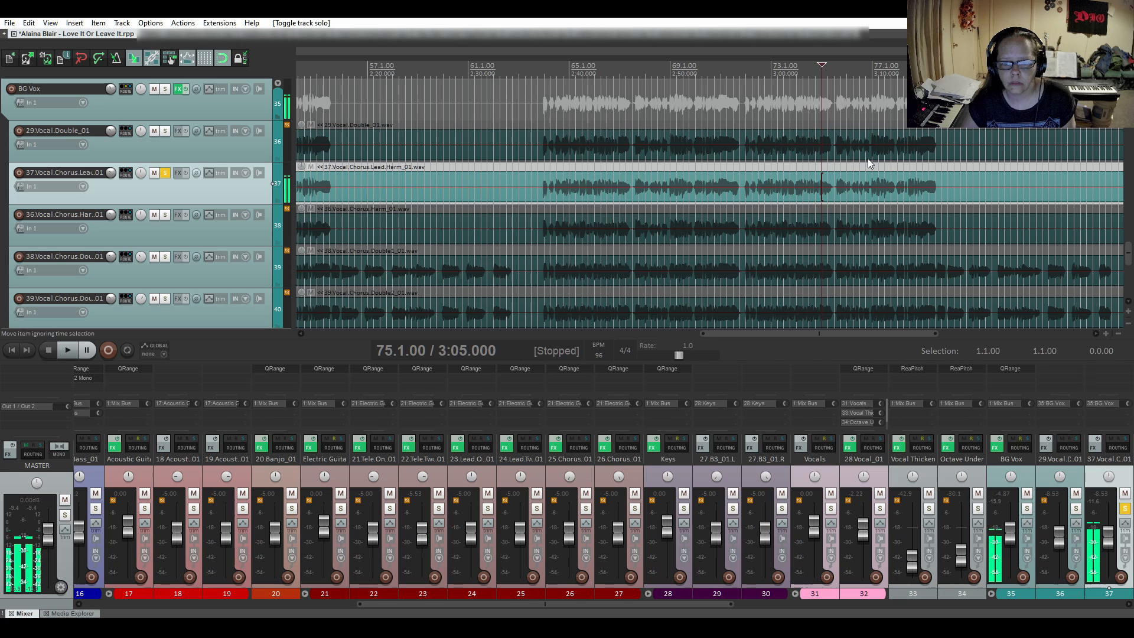
- Audition the end of the lead harmony's last final-chorus phrase from 77.4 and 79.2
click(891, 171)
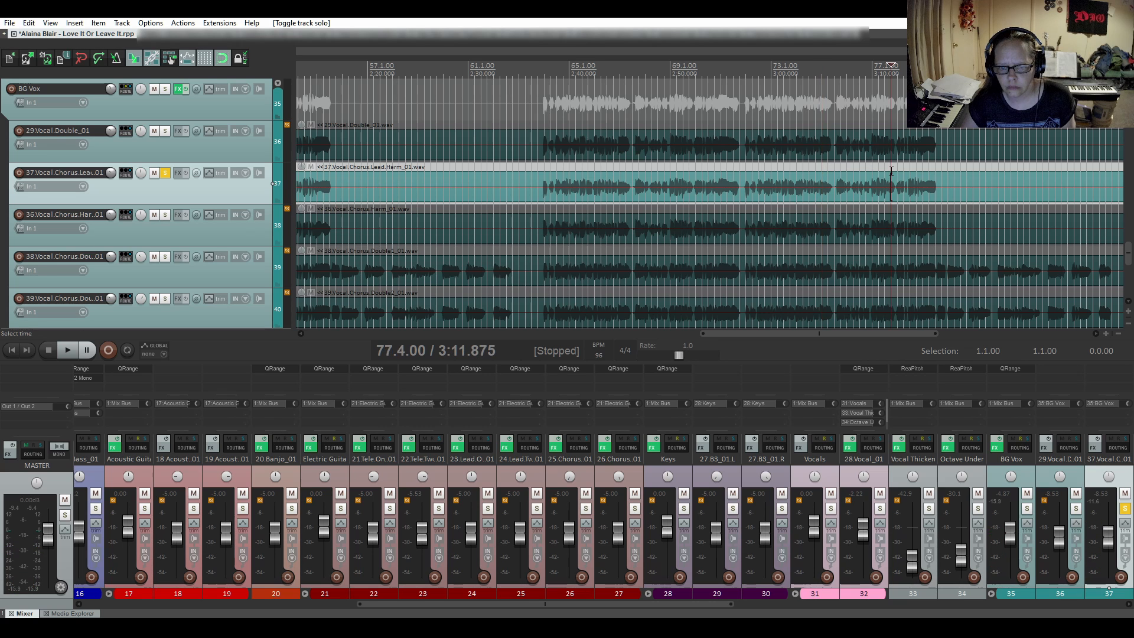
key(space)
key(space)
key(space)
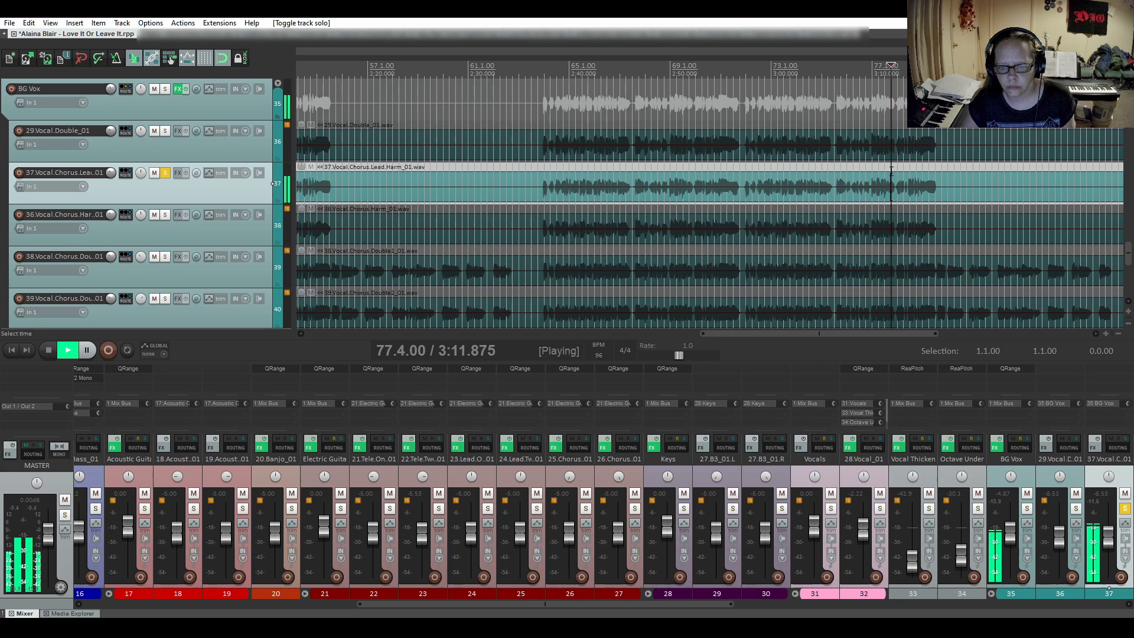
key(space)
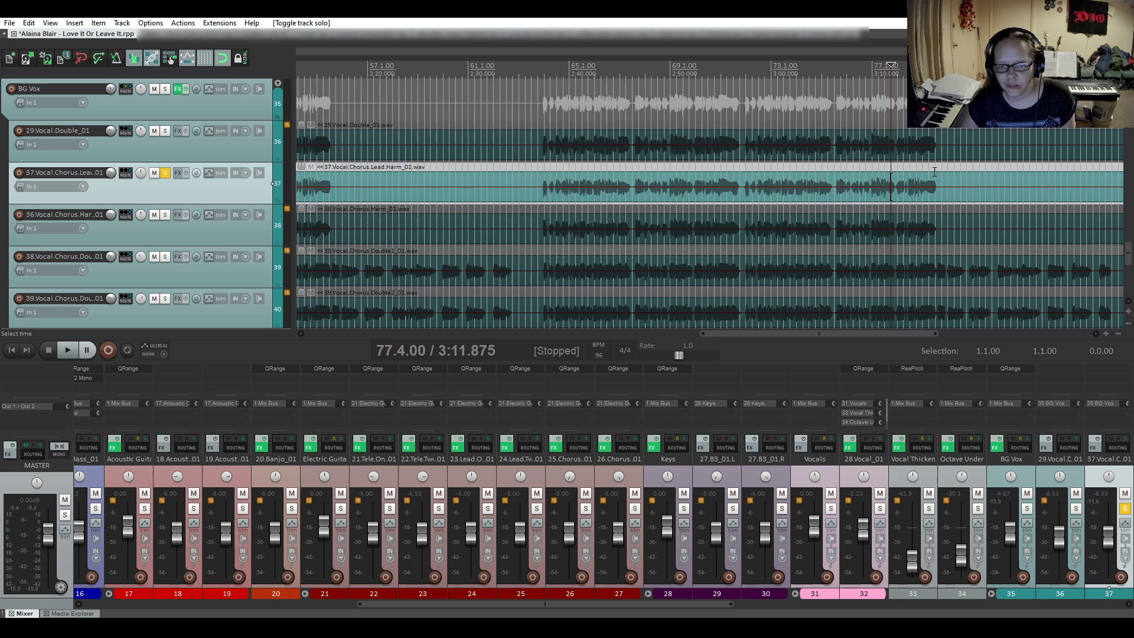
click(929, 171)
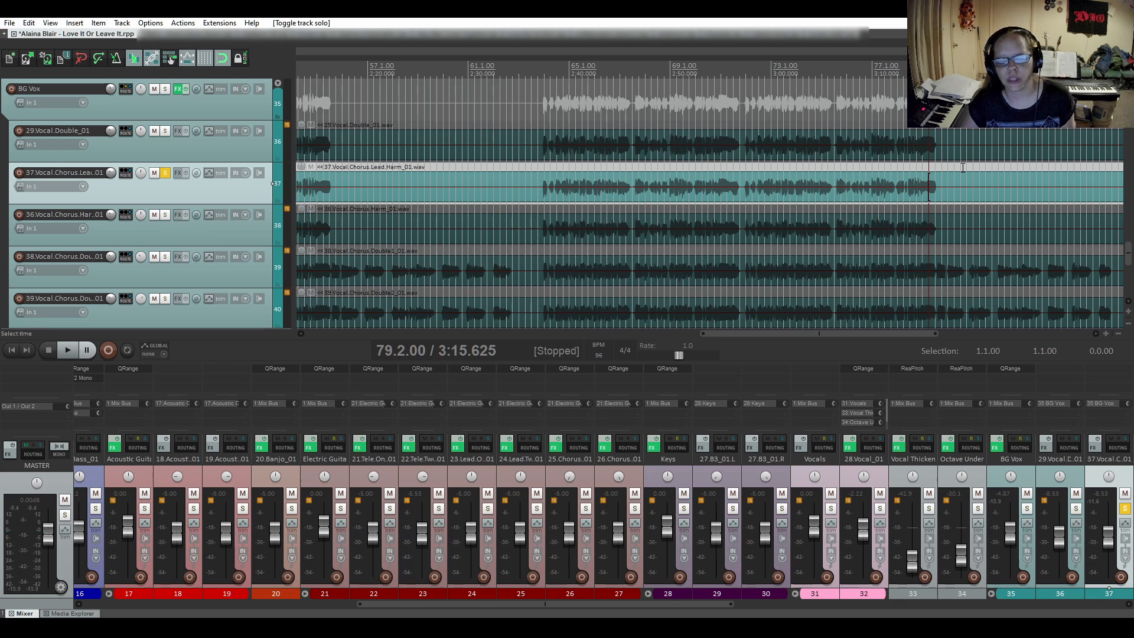
key(space)
key(space)
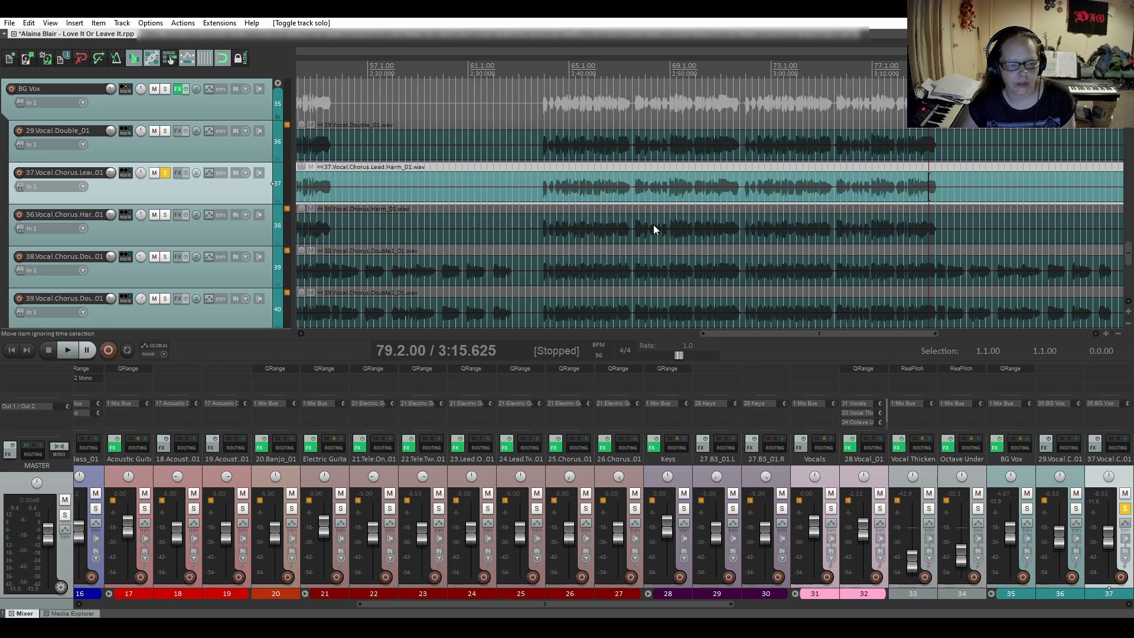
- Unsolo the lead harmony and solo 36.Vocal.Chorus.Harm_01 for checking its first chorus
key(ctrl+a)
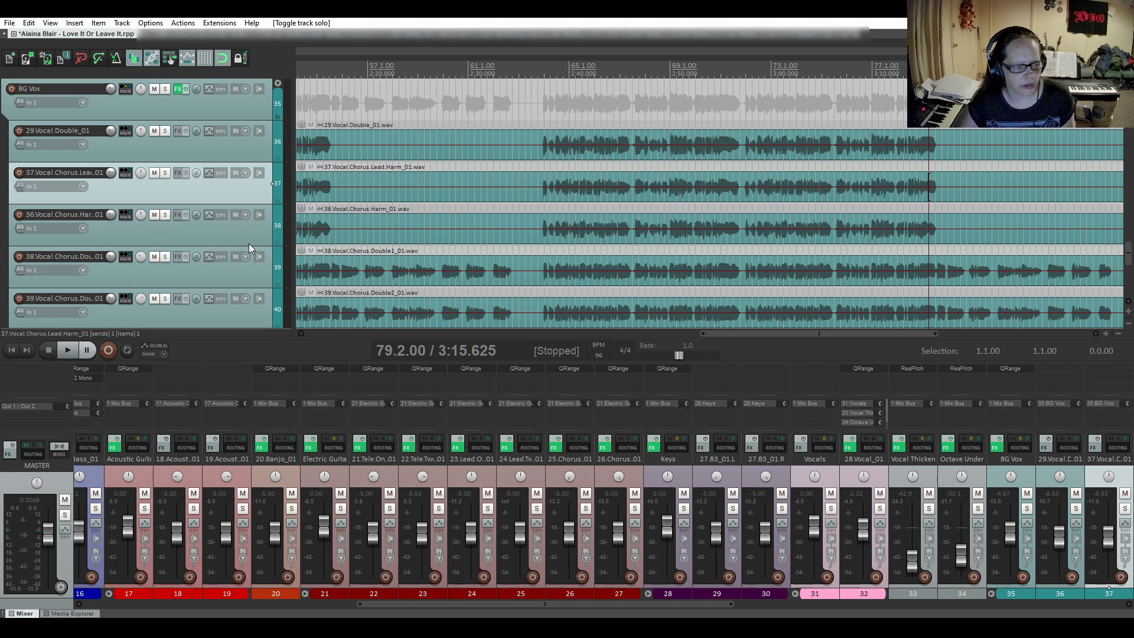
scroll(248, 243, down, 3)
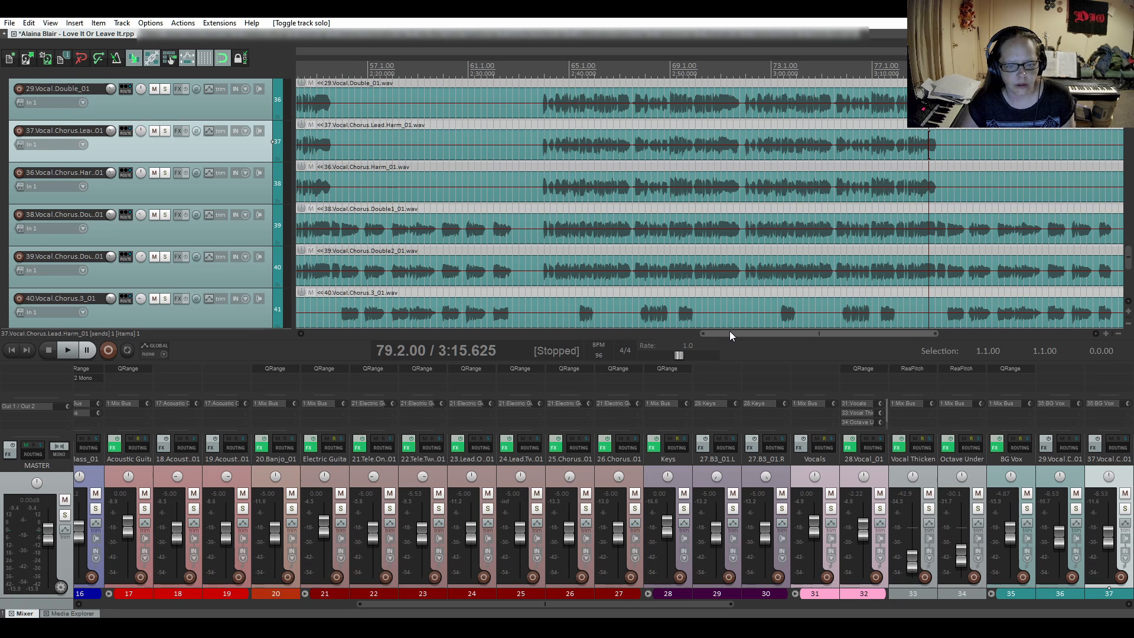
drag(728, 333, 444, 343)
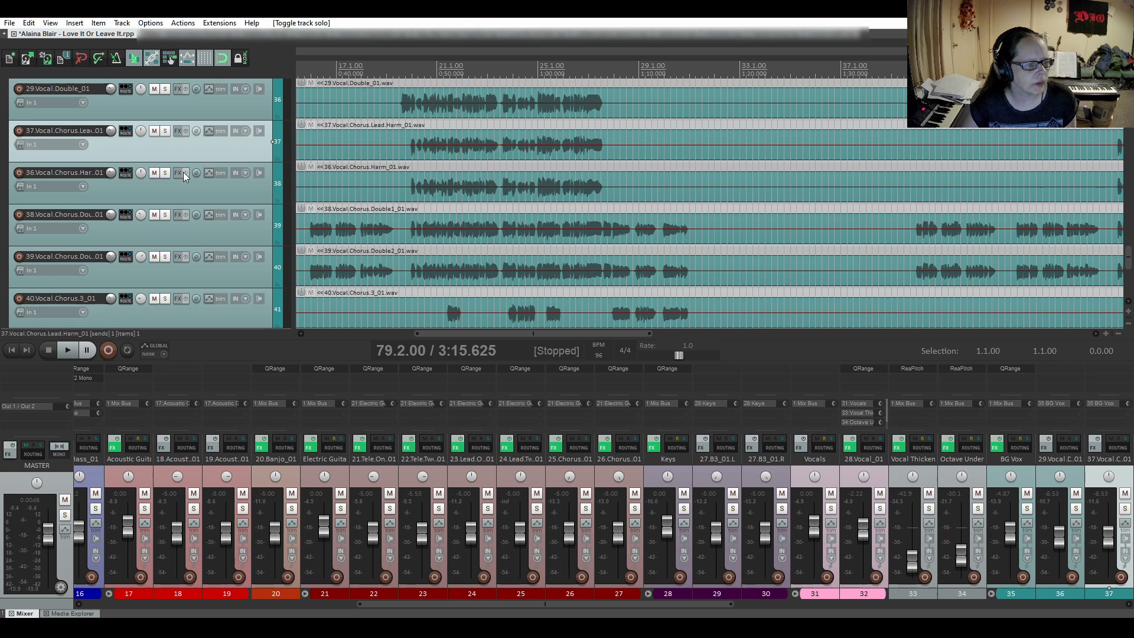
click(161, 173)
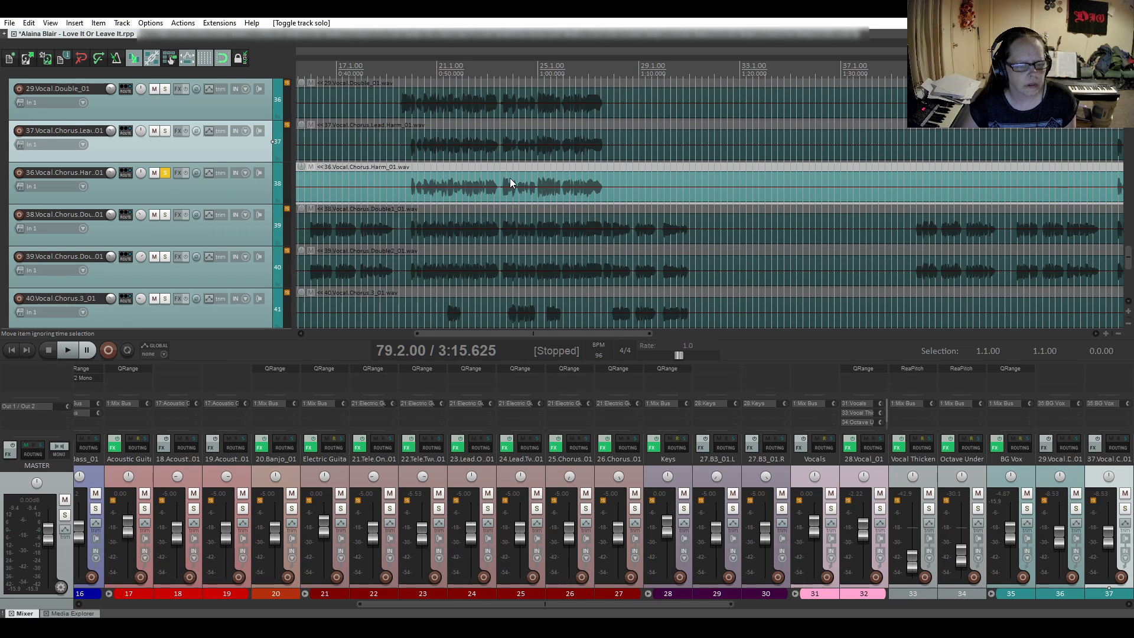
- Audition the soloed chorus harmony's first-chorus phrase endings from bars 23 and 27
click(489, 175)
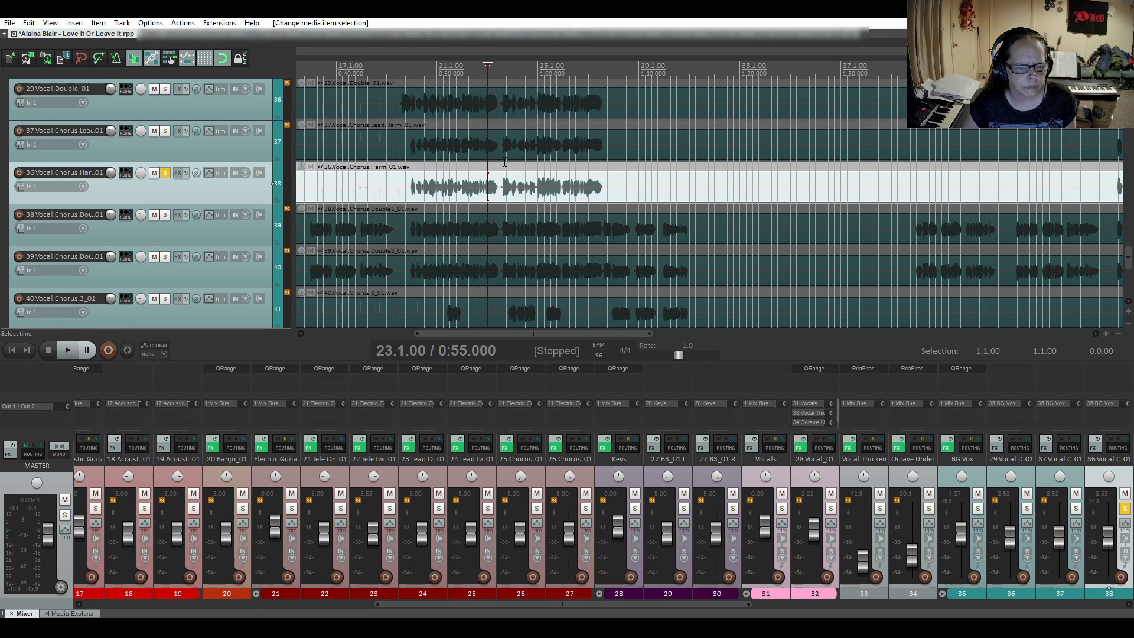
key(space)
key(space)
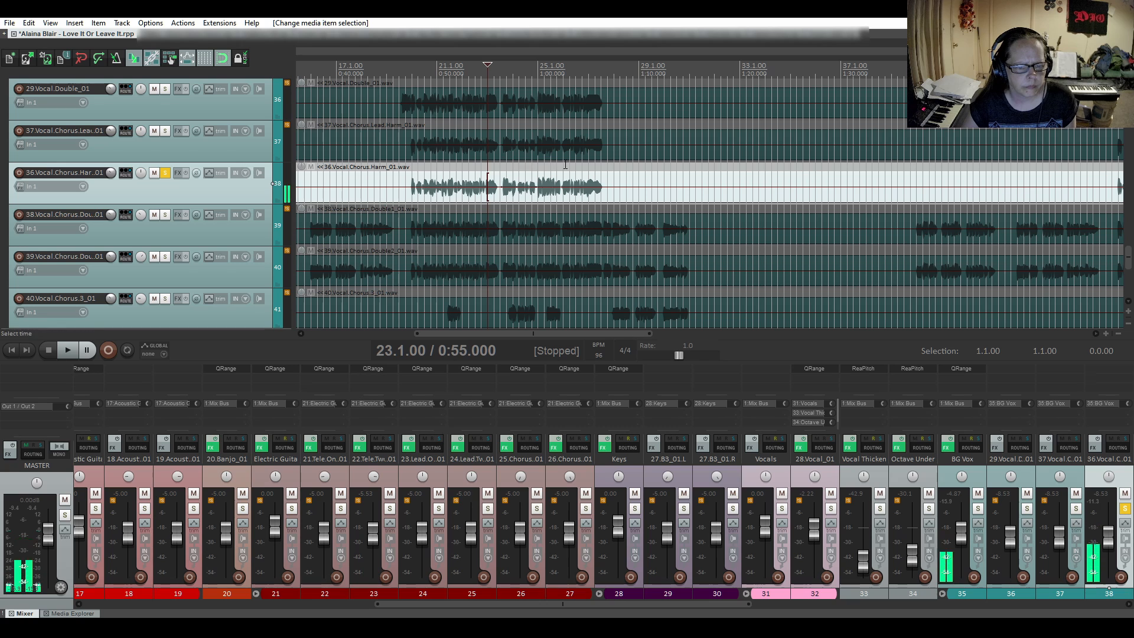
click(592, 172)
key(space)
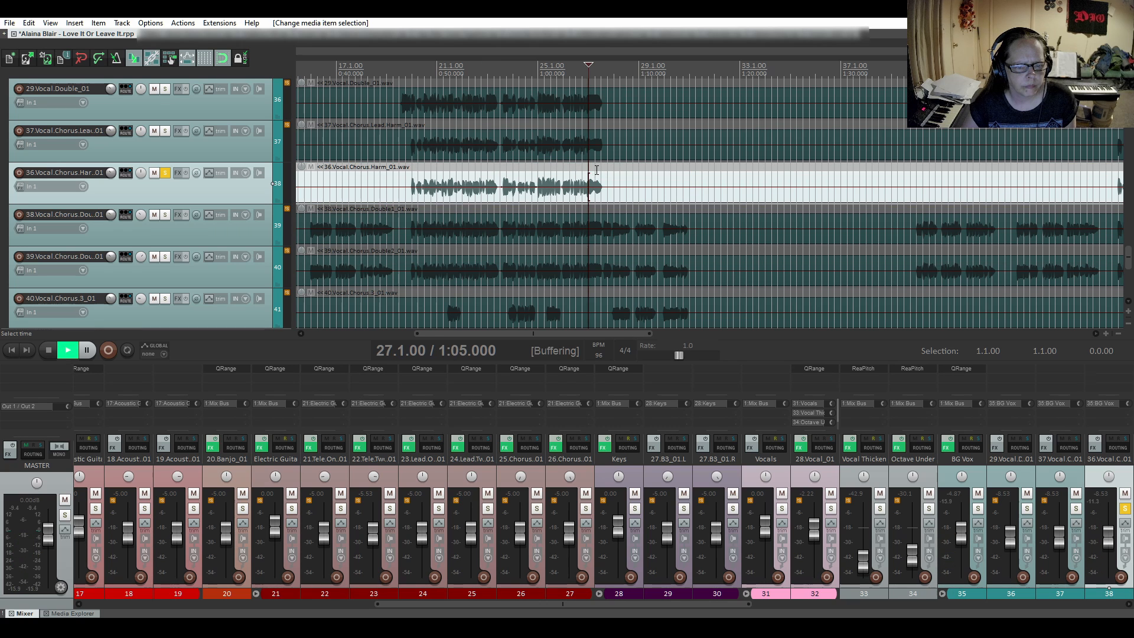
key(space)
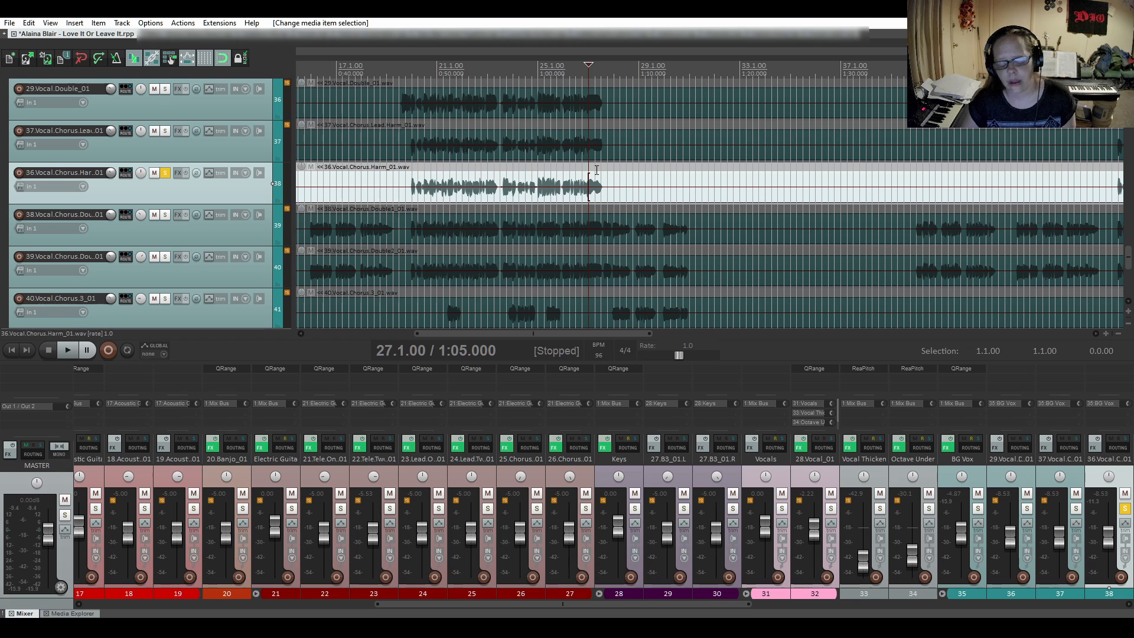
- Examine the chorus harmony's last first-chorus phrase ending up close and audition it again from bar 27
scroll(595, 172, up, 4)
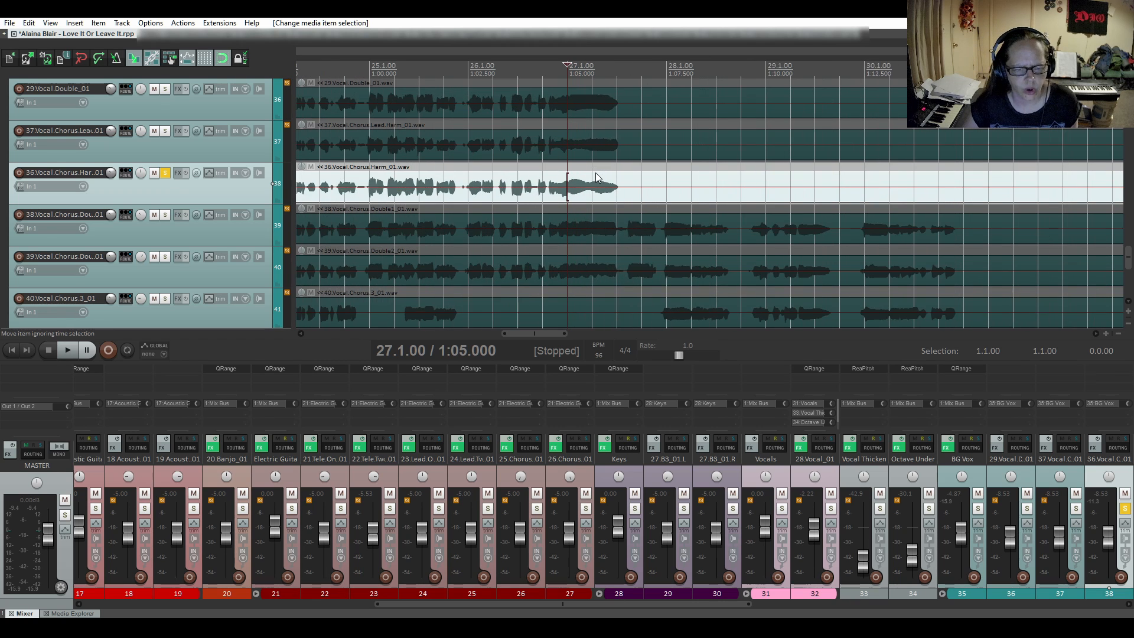
scroll(596, 172, down, 1)
key(space)
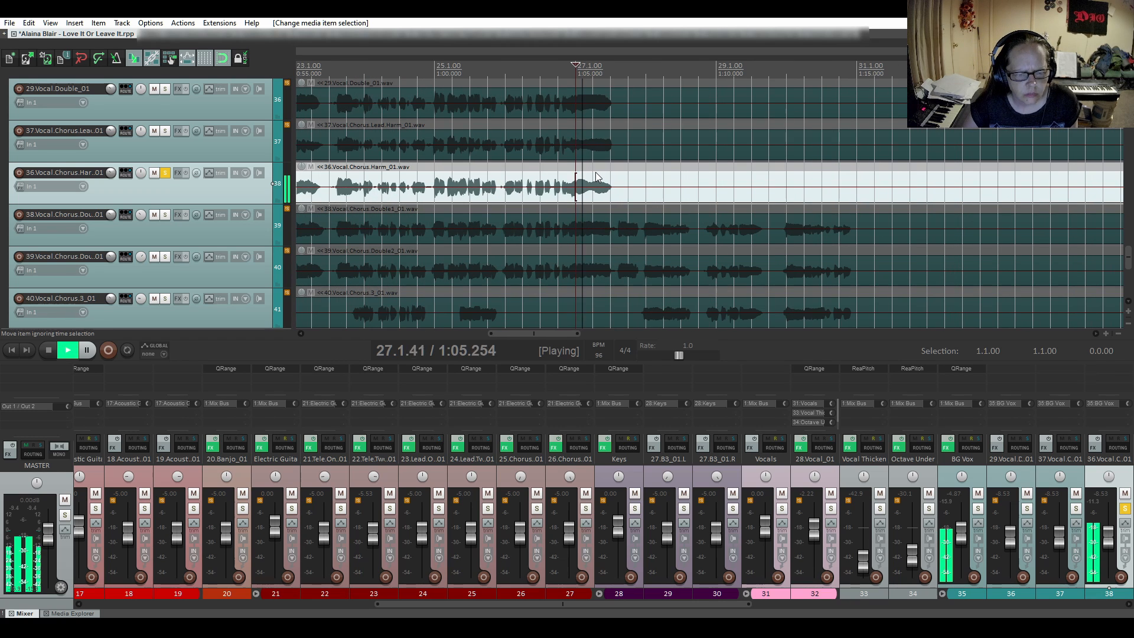
key(space)
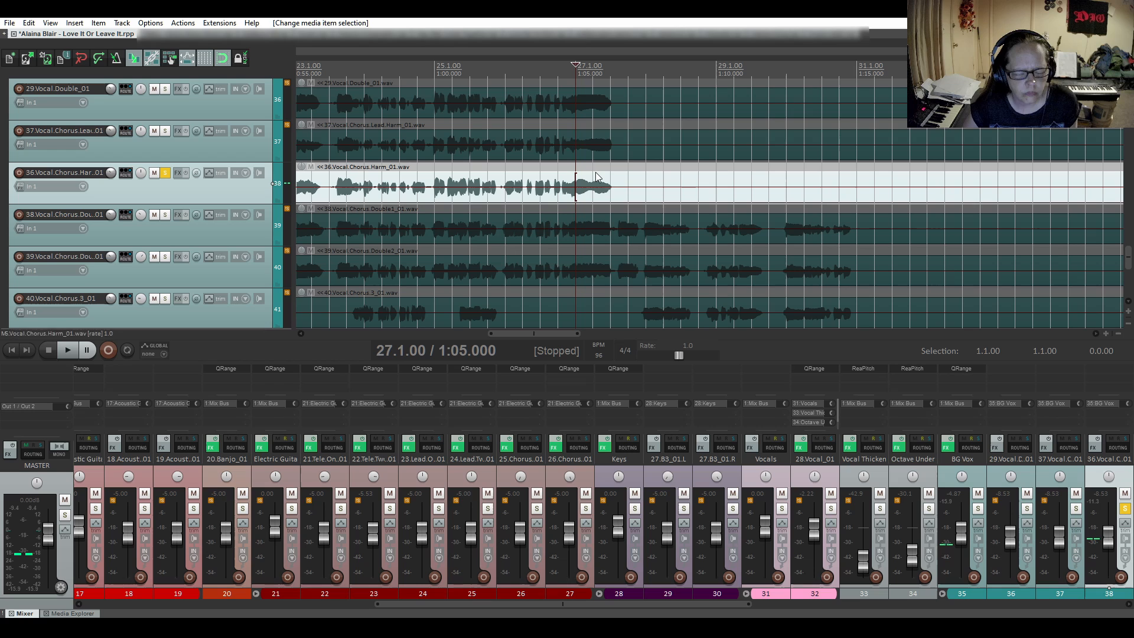
- Turn off snapping and split the chorus harmony item at 27.4, just after the first chorus's last note
click(628, 183)
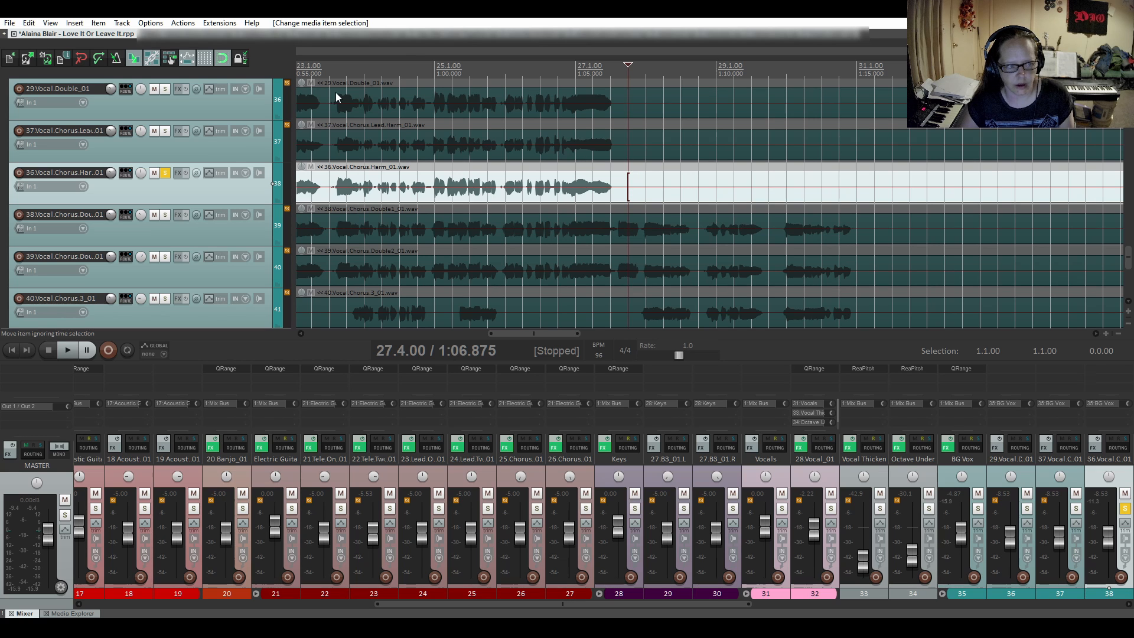
click(223, 57)
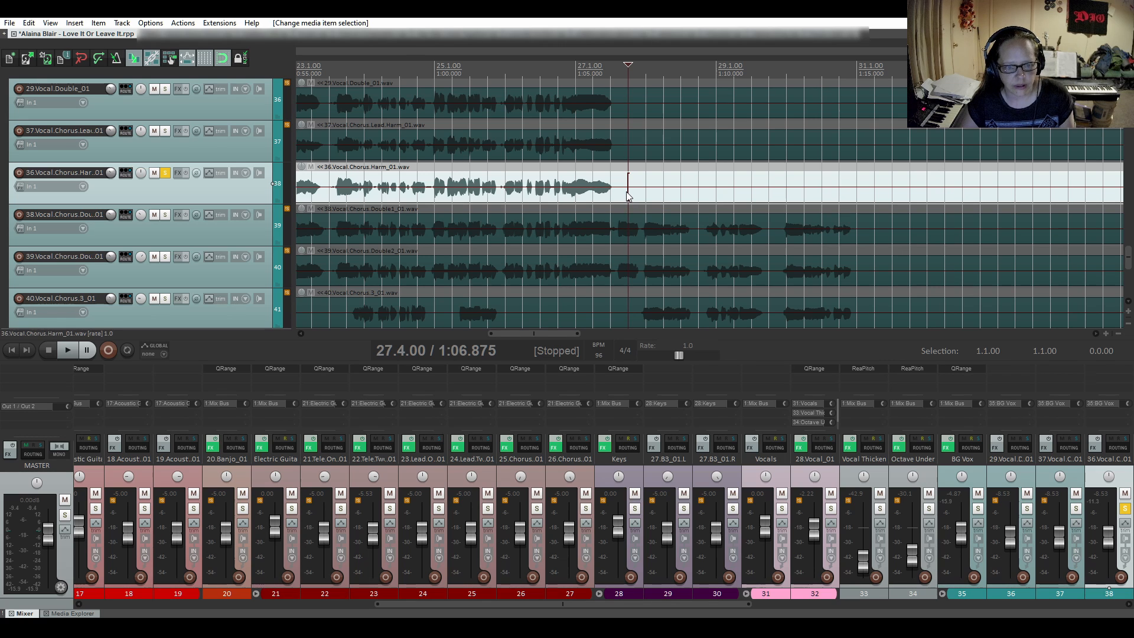
key(s)
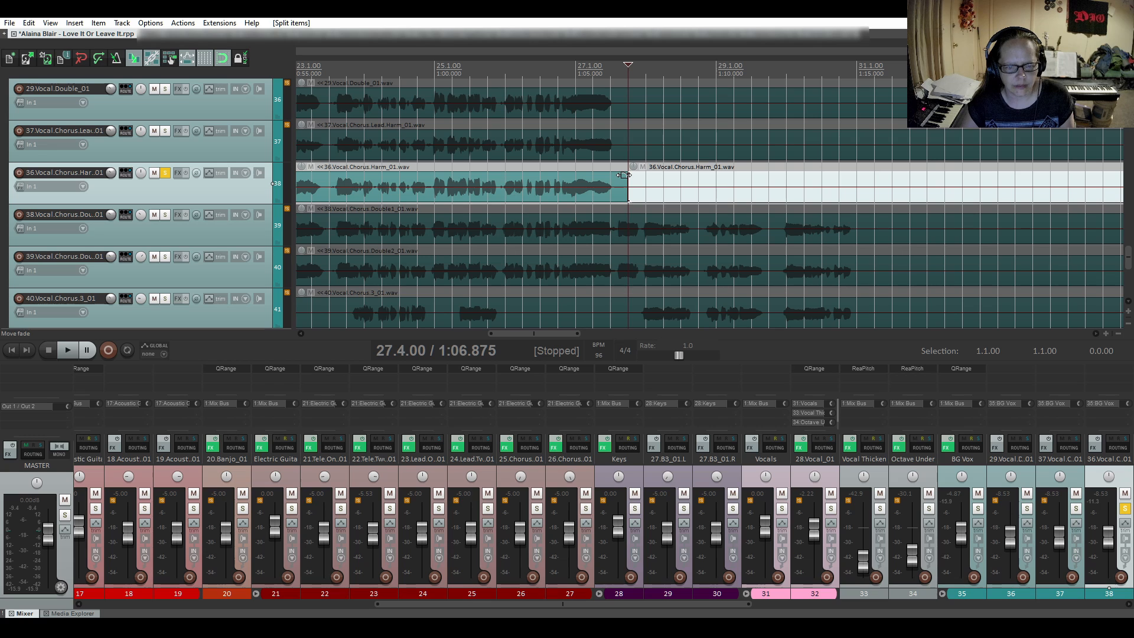
- Add a fade-out over the tail of the first-chorus harmony's last note and return the edit cursor to the start of bar 27
drag(624, 175, 604, 178)
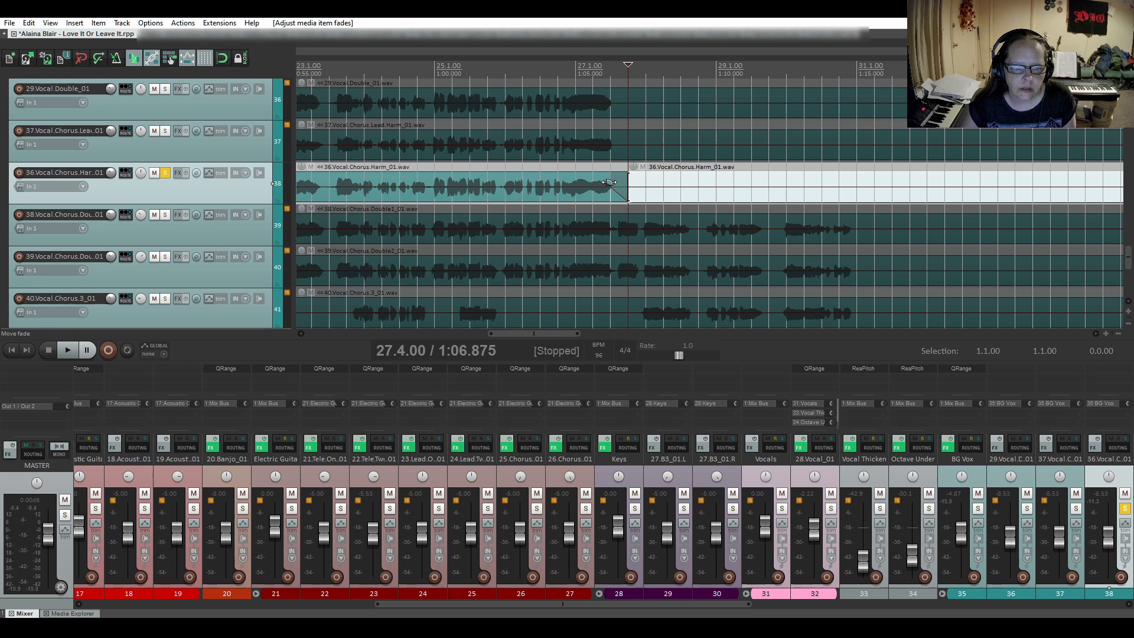
drag(608, 182, 603, 184)
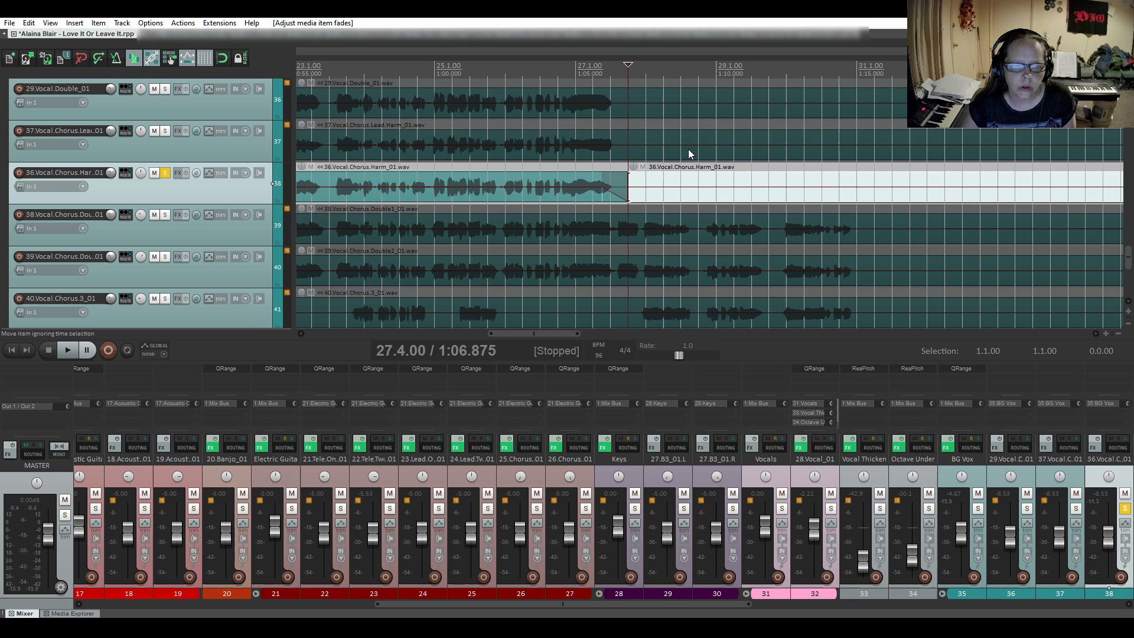
click(577, 168)
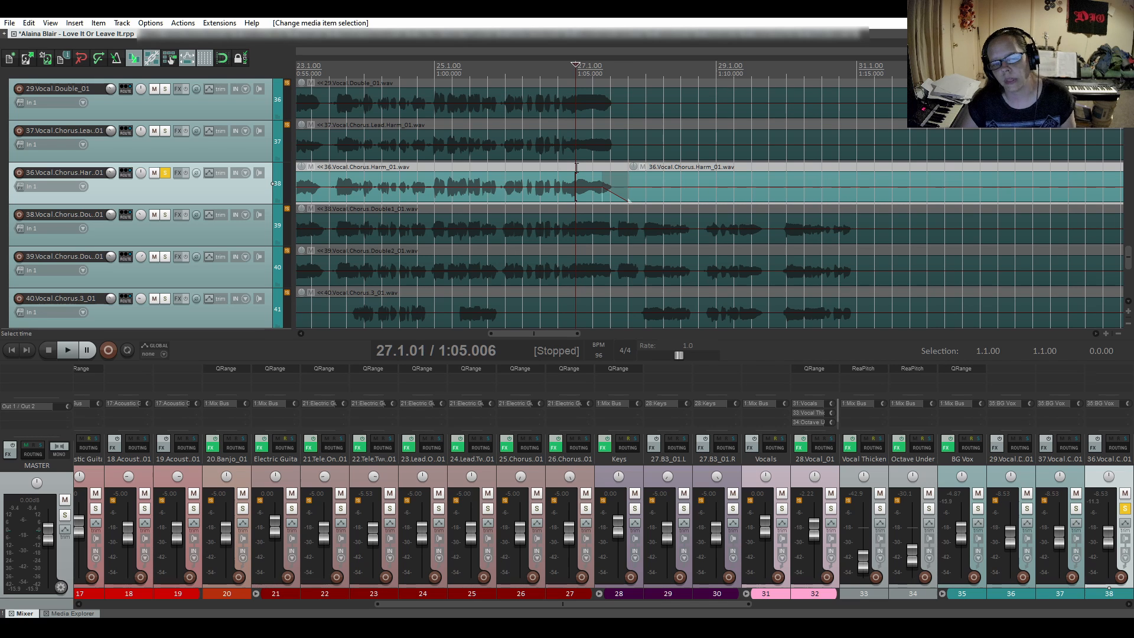
- Audition the first-chorus harmony ending from bar 27, then lengthen its fade-out to start closer to 27.1 and audition again
key(space)
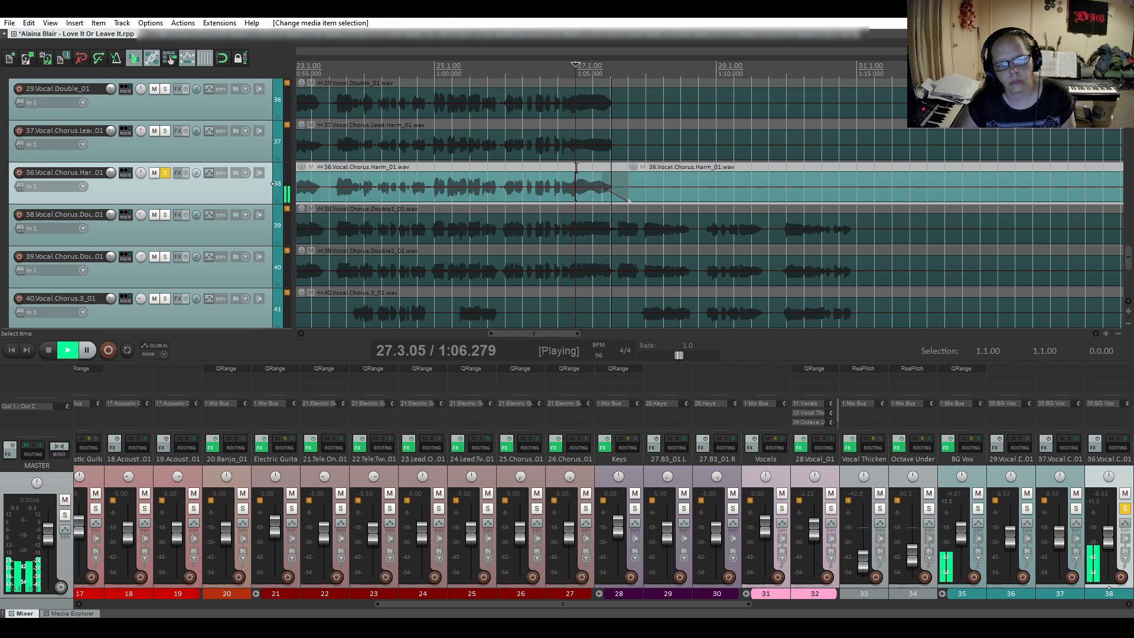
key(space)
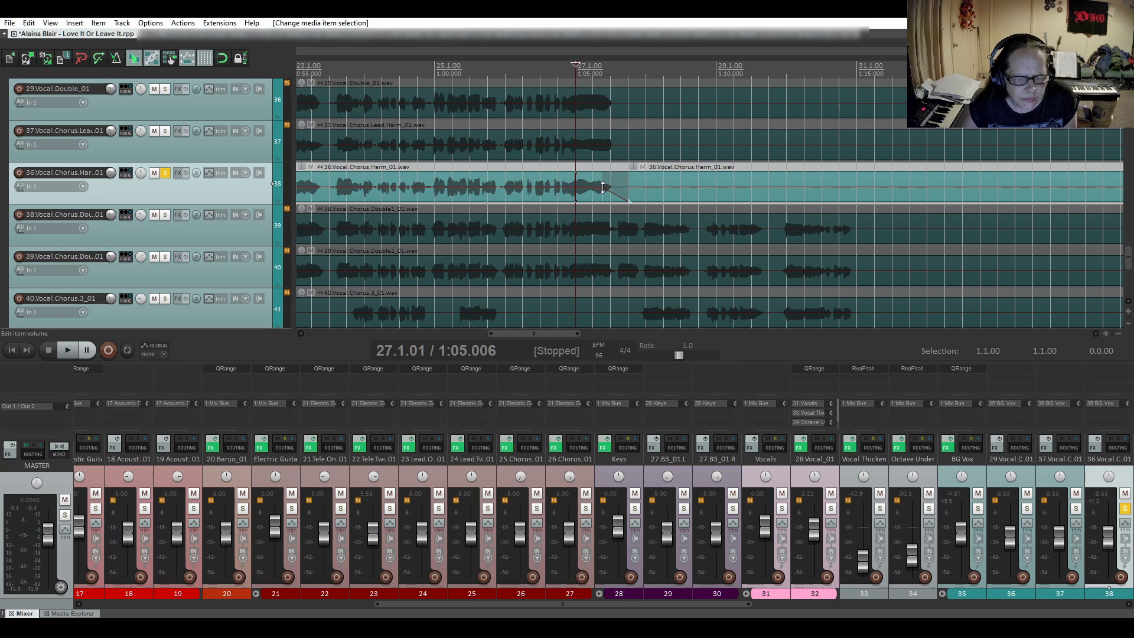
drag(603, 189, 588, 189)
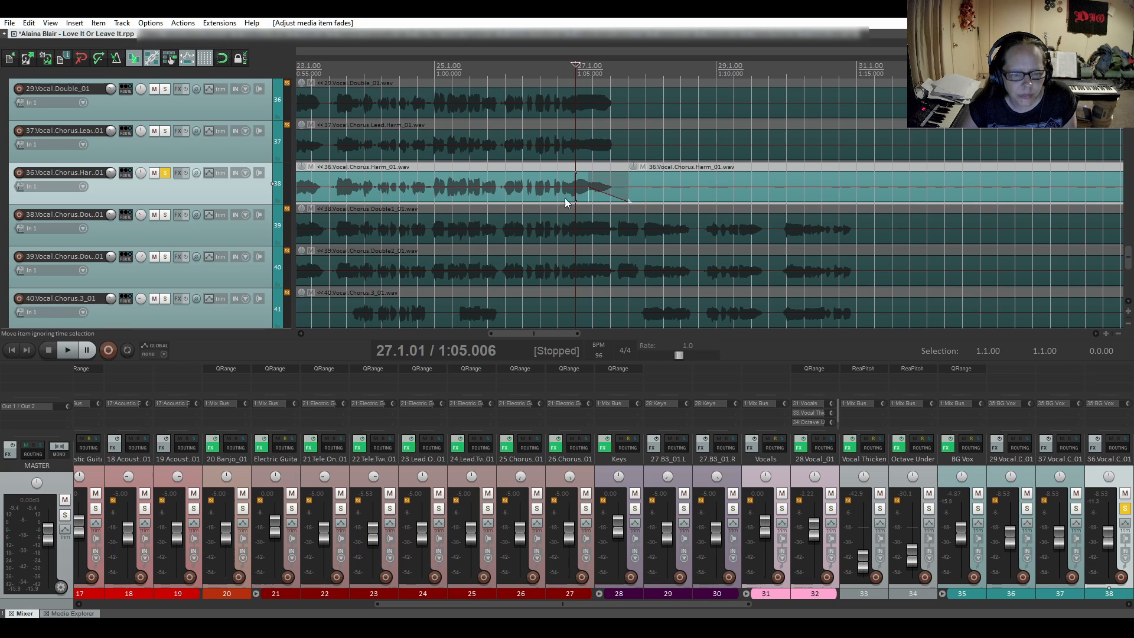
key(space)
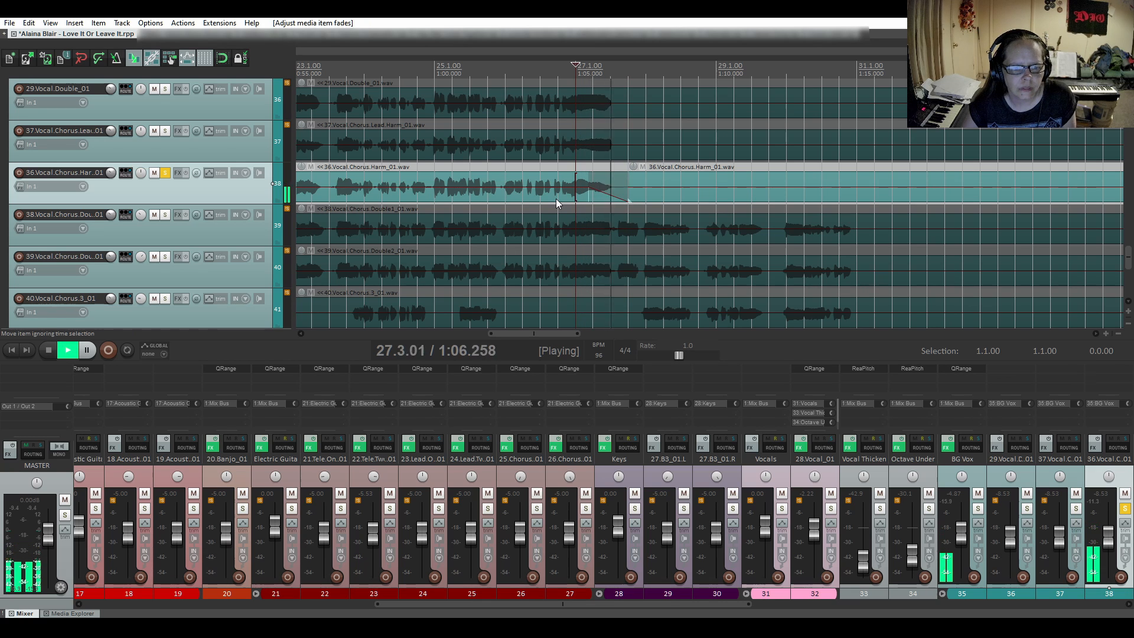
key(space)
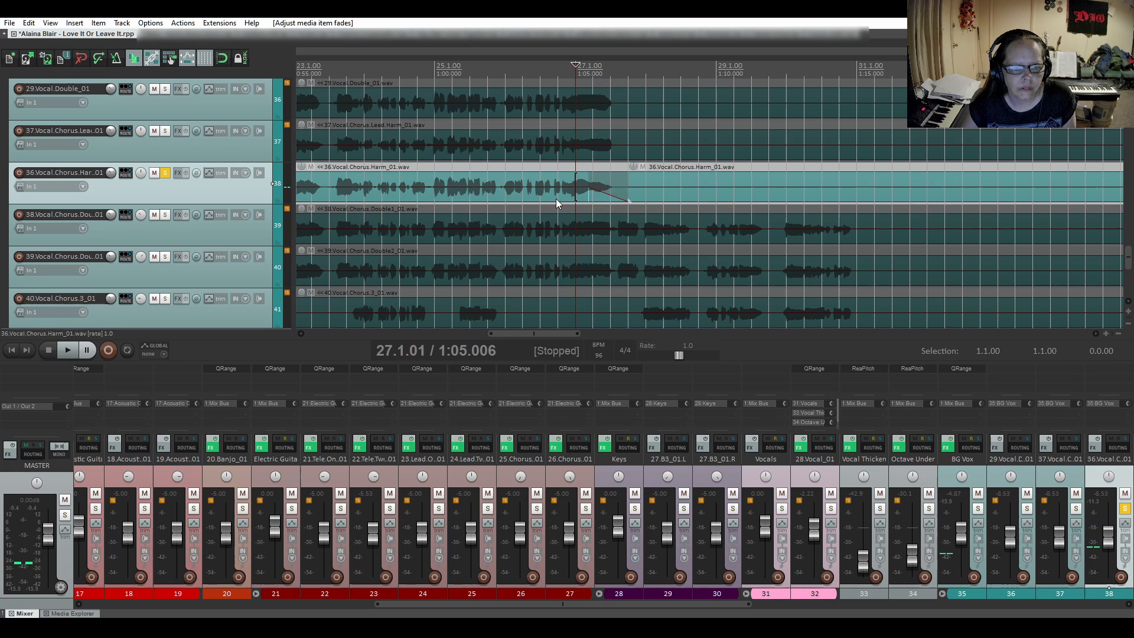
- Try the third, gently inward-curved fade-out shape on the first-chorus harmony ending and audition it from late in bar 26
right_click(597, 190)
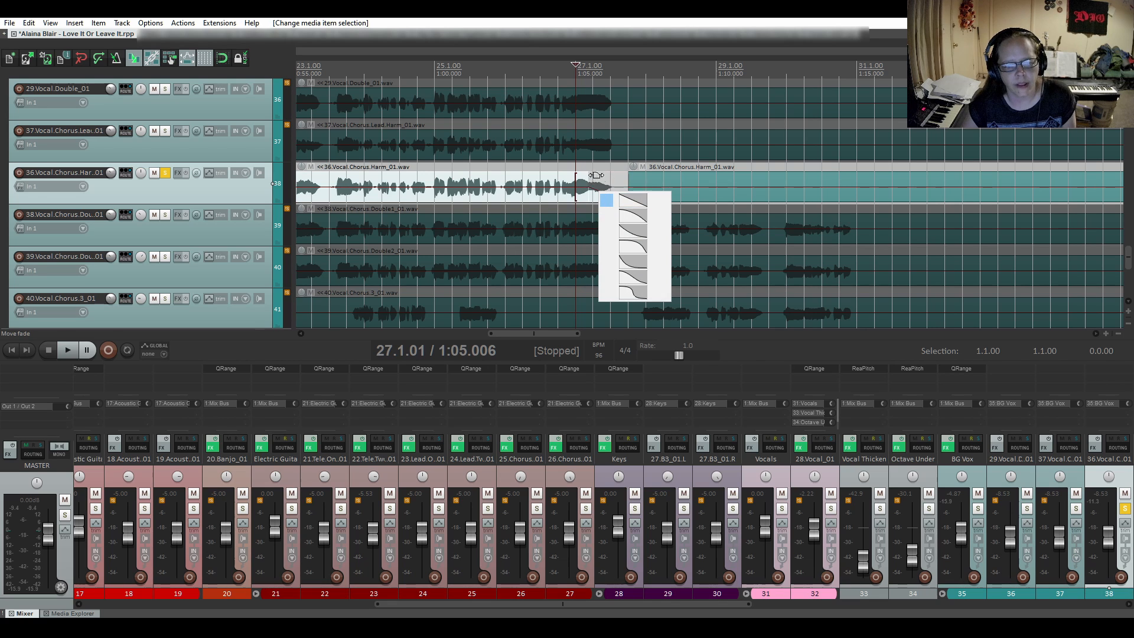
click(602, 177)
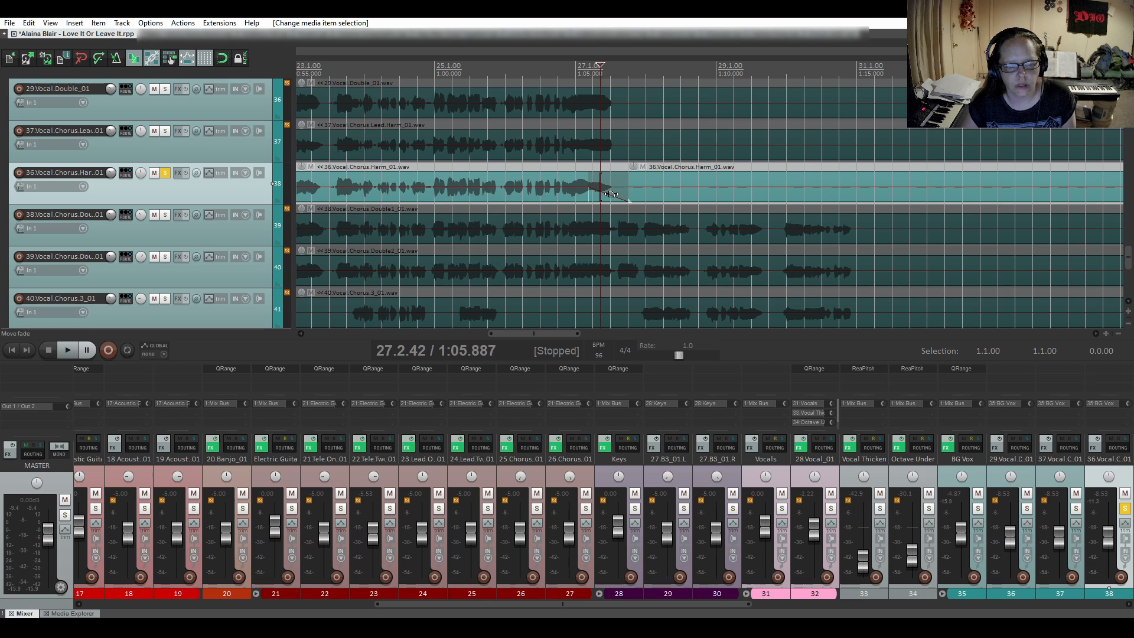
right_click(610, 194)
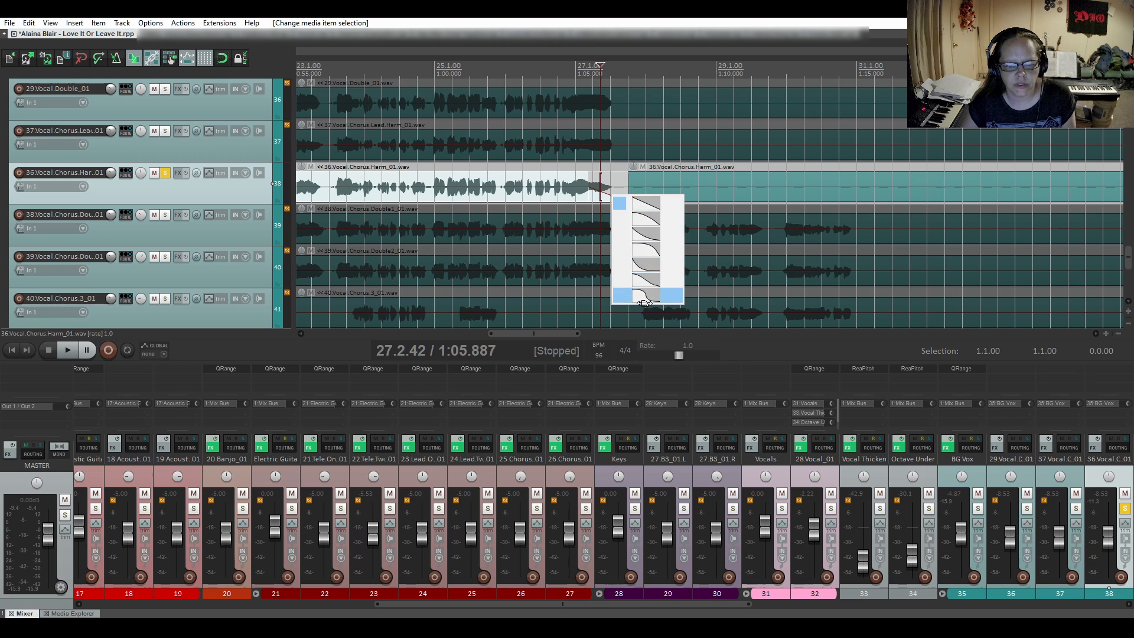
click(643, 234)
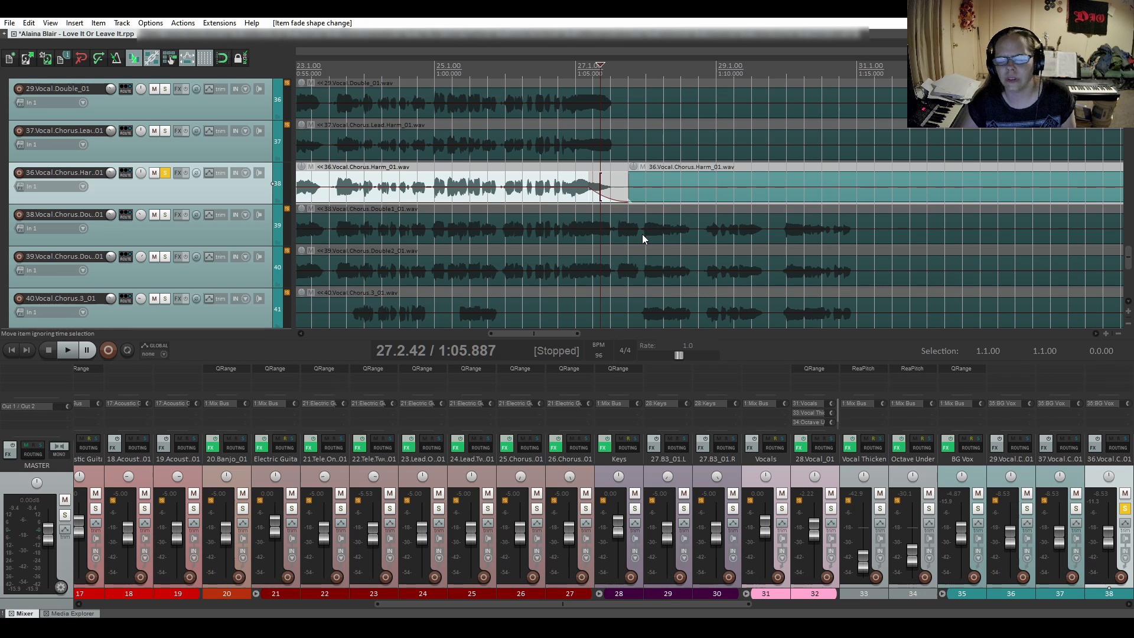
click(561, 168)
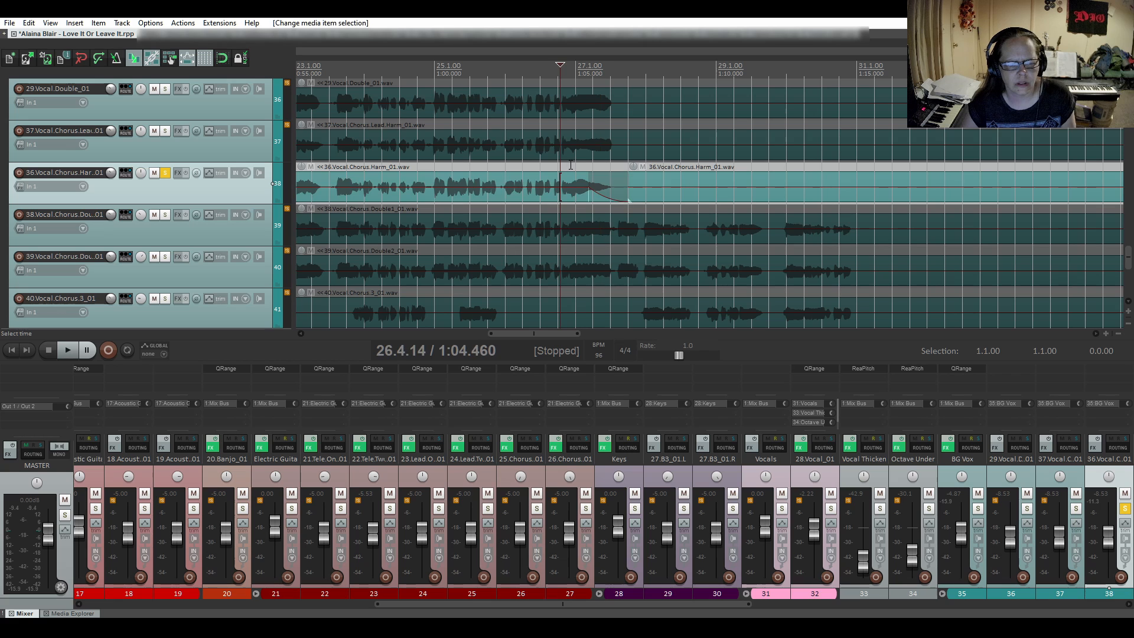
click(572, 165)
click(555, 164)
key(space)
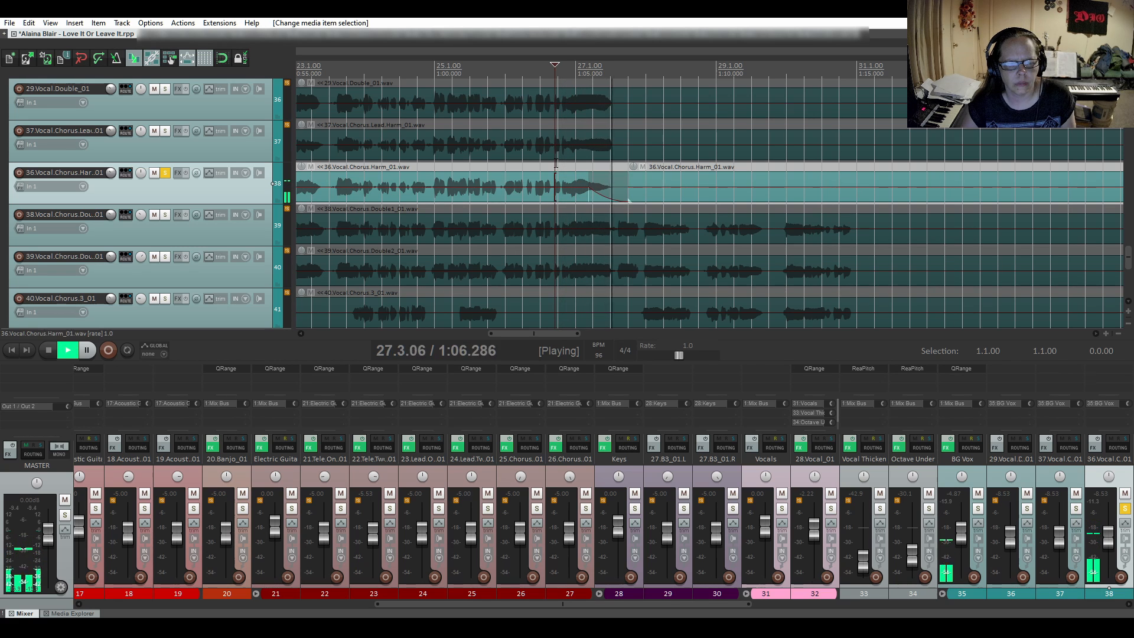
key(space)
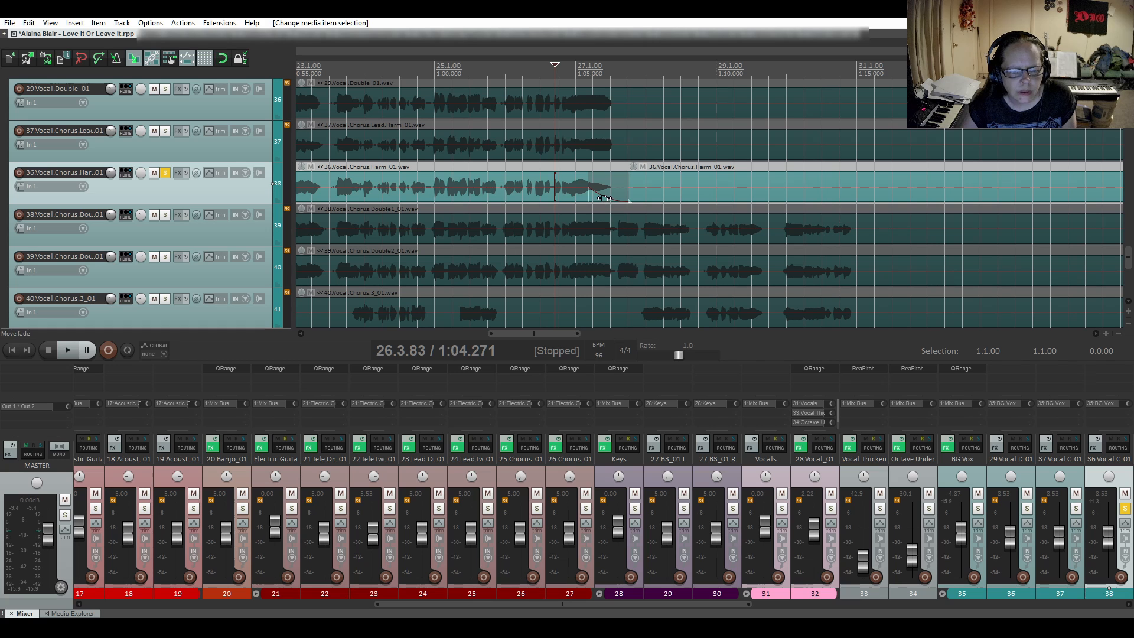
- Start the first-chorus harmony's curved fade-out slightly earlier in the last note and audition the ending from 26.3.83
drag(599, 193, 586, 193)
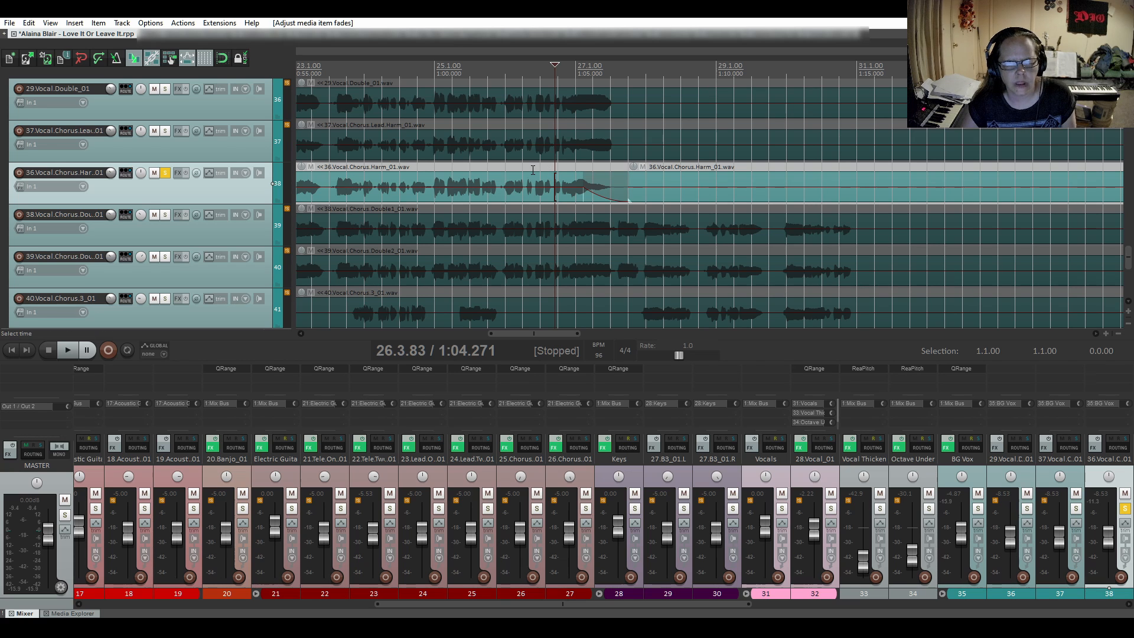
key(space)
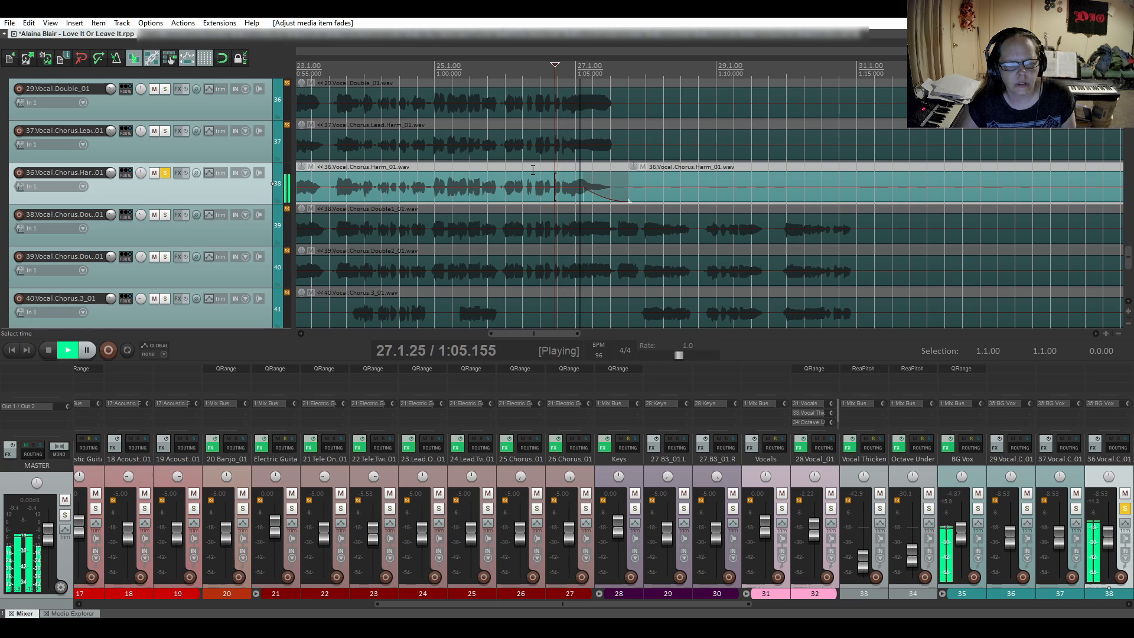
key(space)
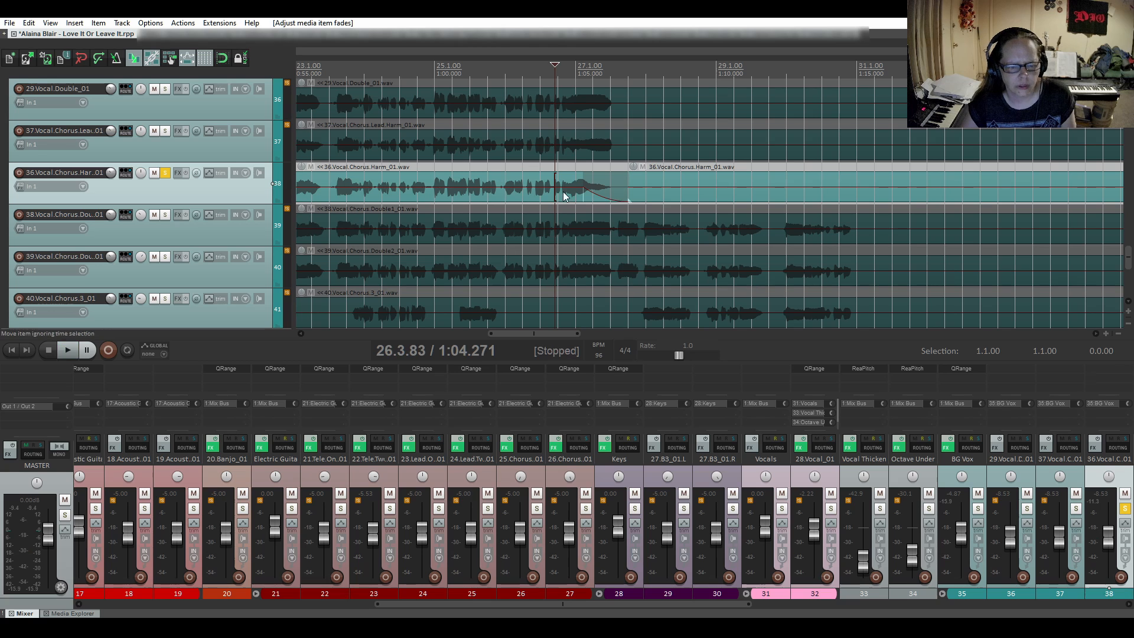
- Change the first-chorus harmony's fade-out to the fifth, steeper inward-curved shape and audition it from 26.3.83
right_click(599, 195)
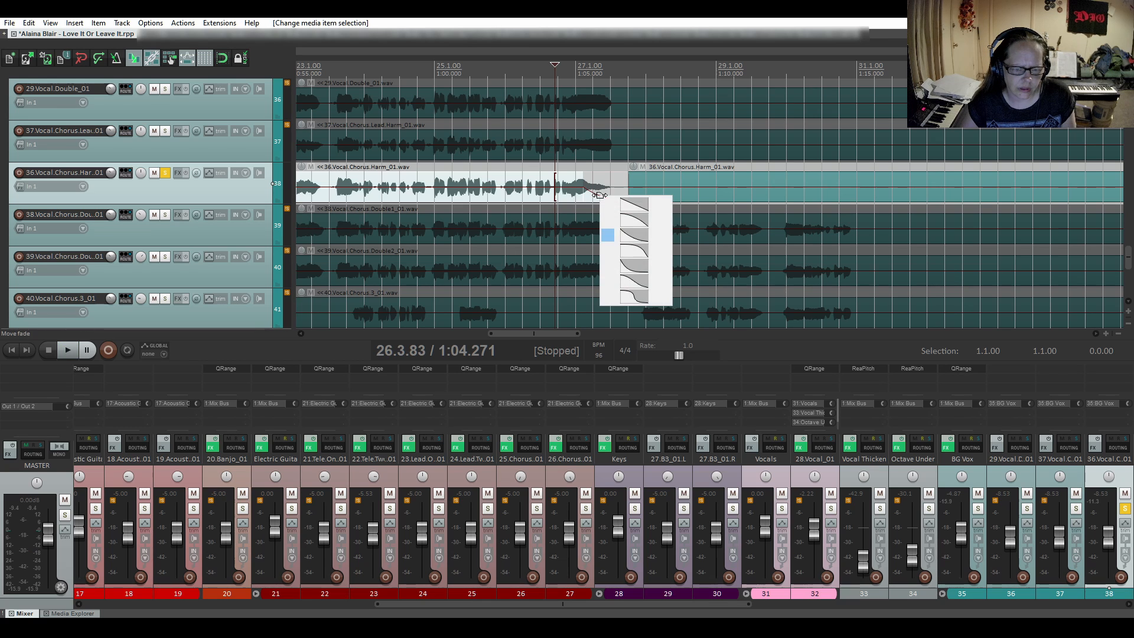
click(634, 266)
key(space)
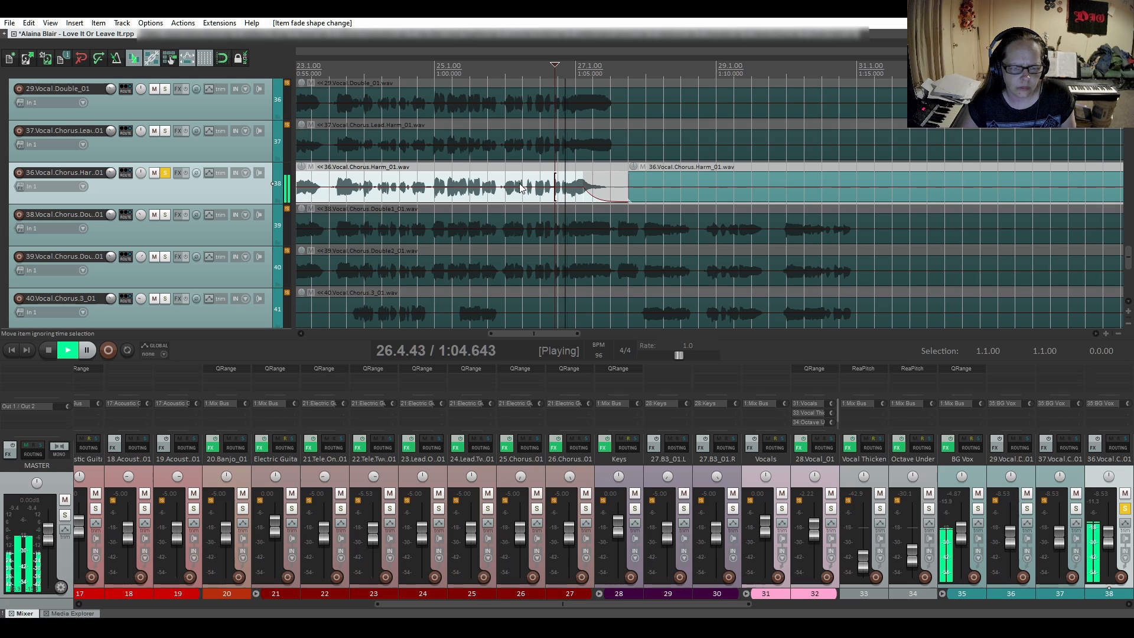
key(space)
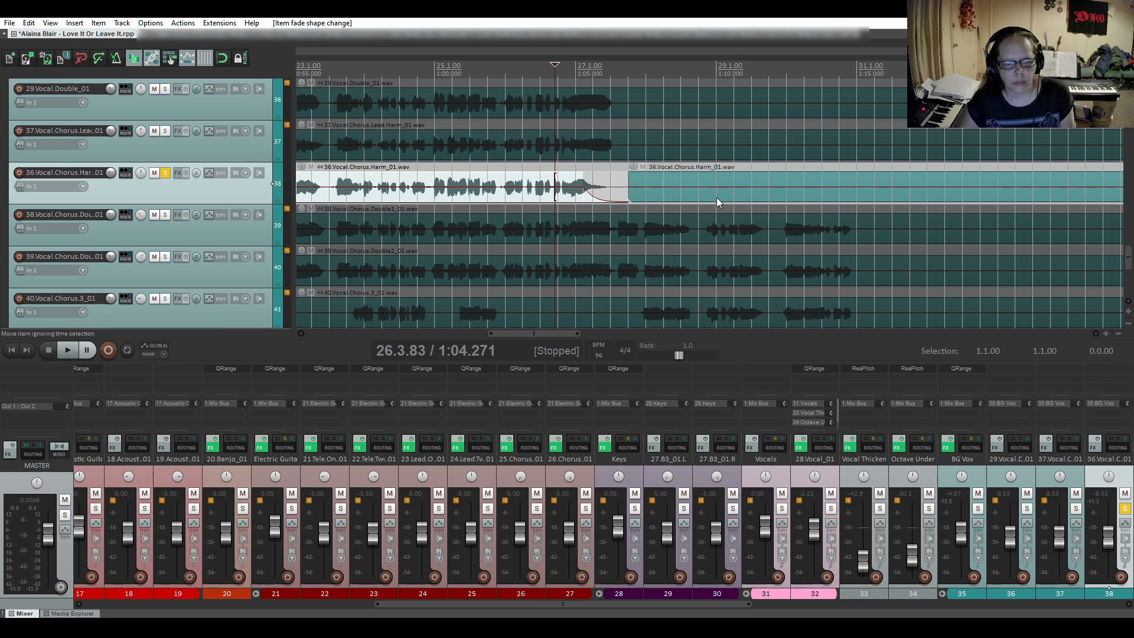
- Re-enable snapping and audition the soloed chorus harmony's second-chorus phrase ending from bar 51
scroll(781, 215, down, 3)
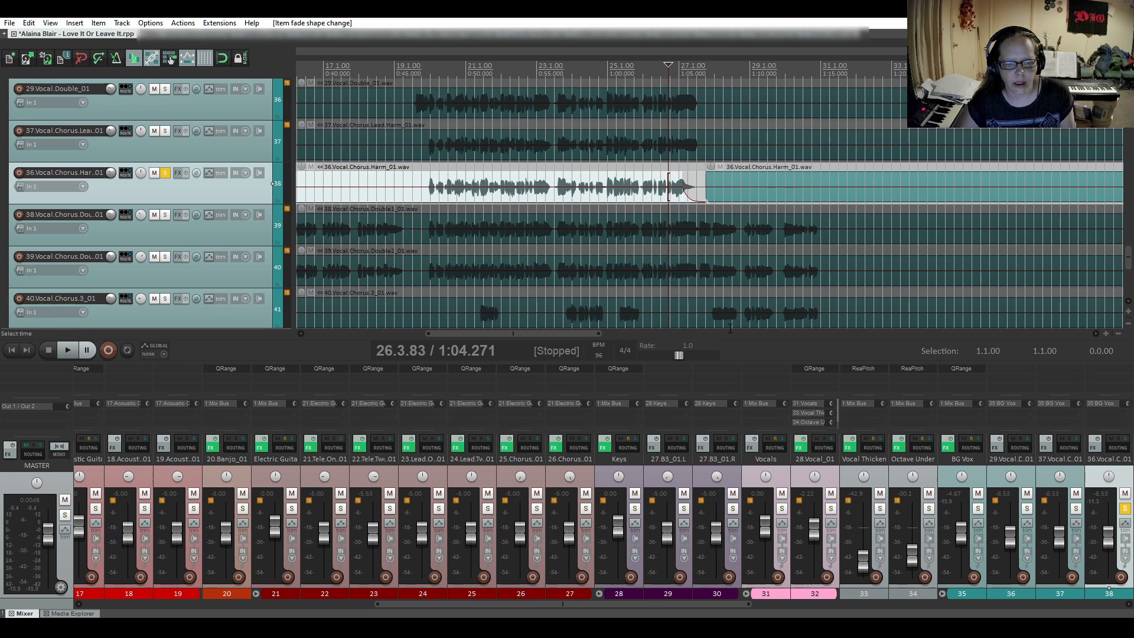
click(222, 58)
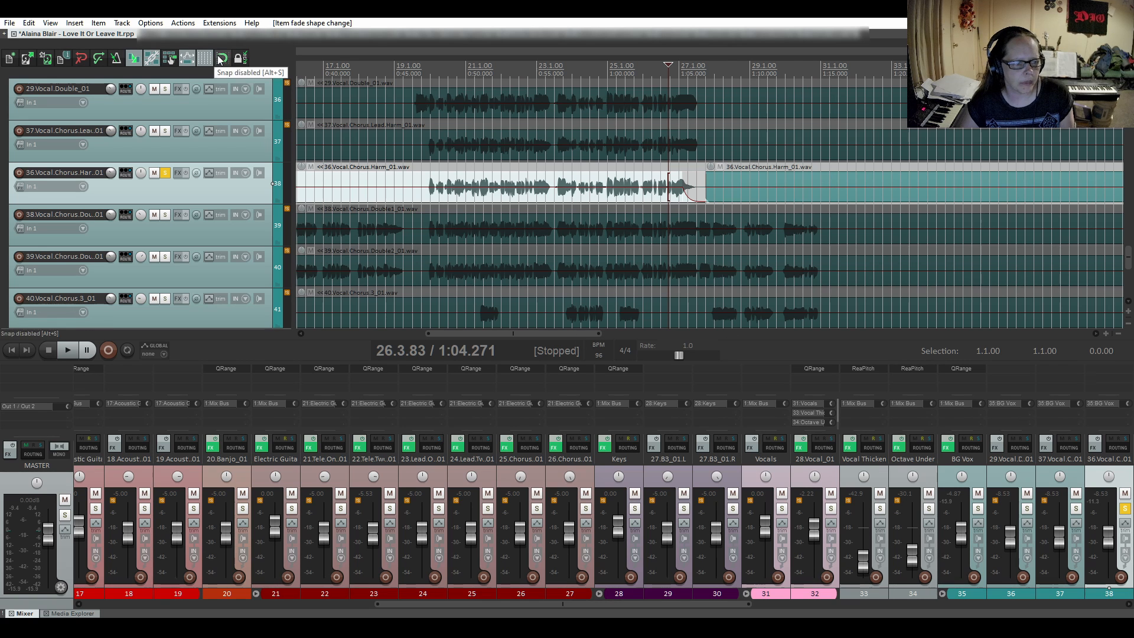
drag(561, 333, 749, 342)
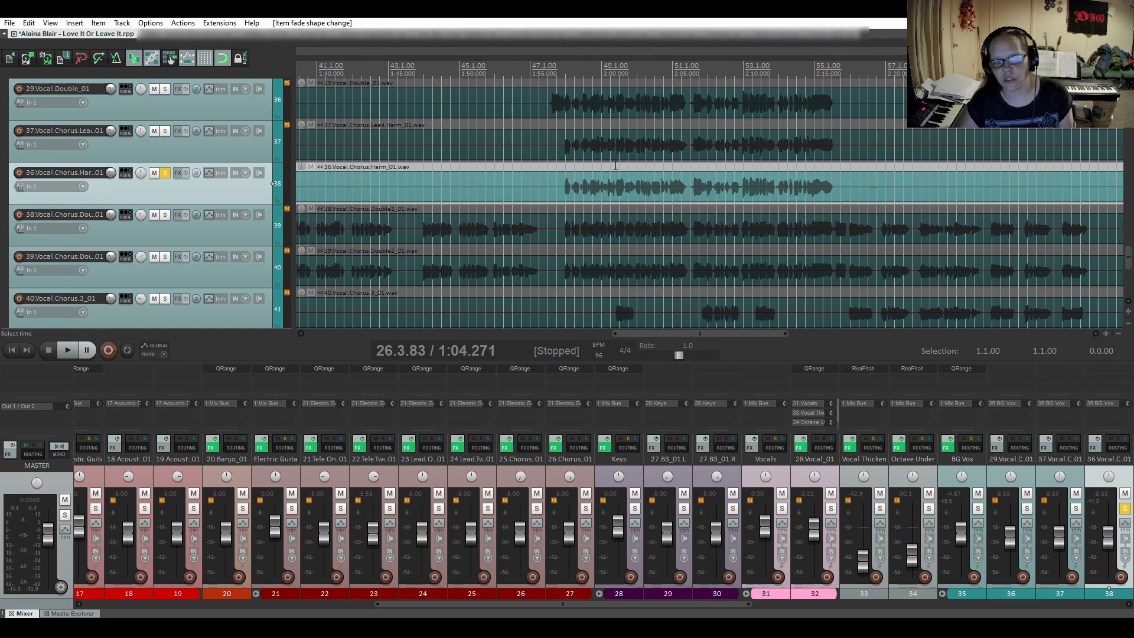
scroll(671, 180, up, 2)
scroll(672, 183, down, 1)
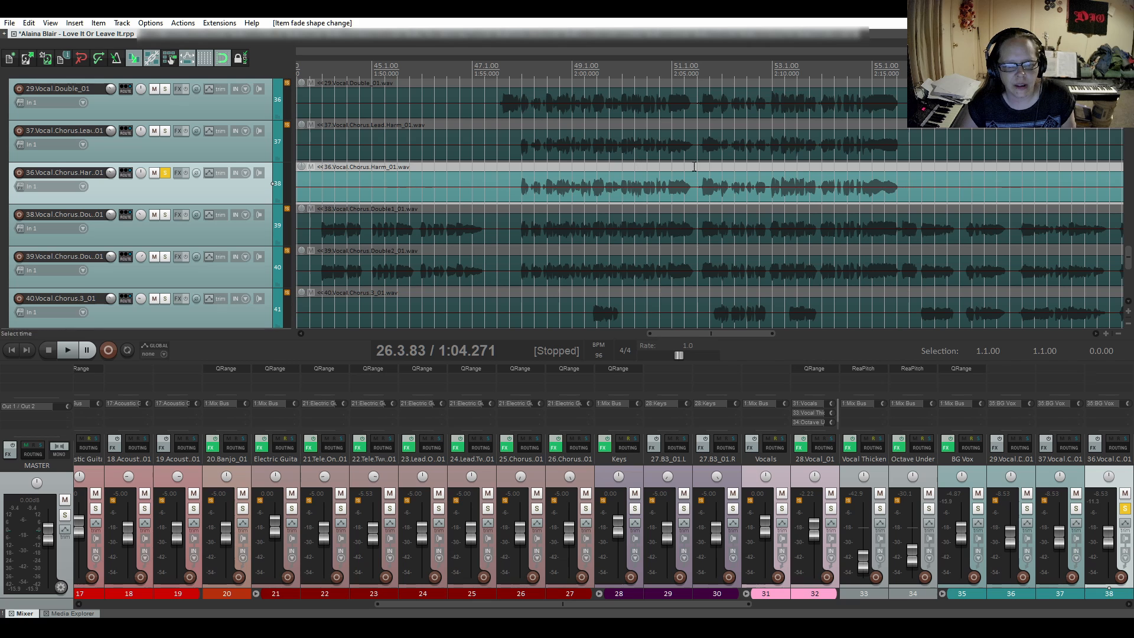
click(680, 171)
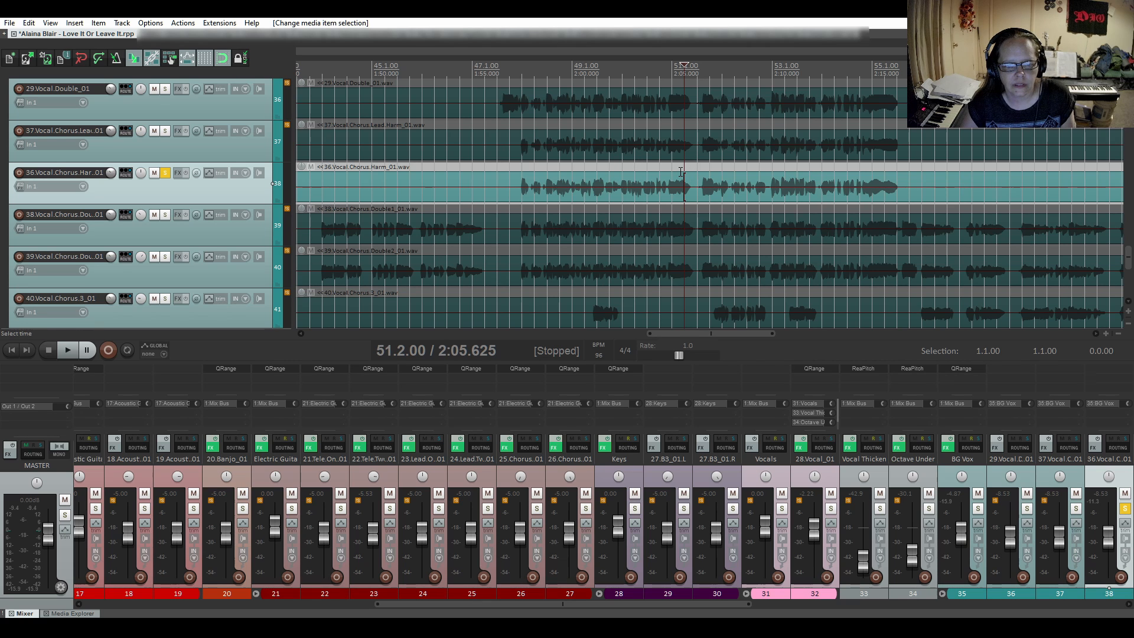
click(673, 176)
scroll(700, 182, up, 2)
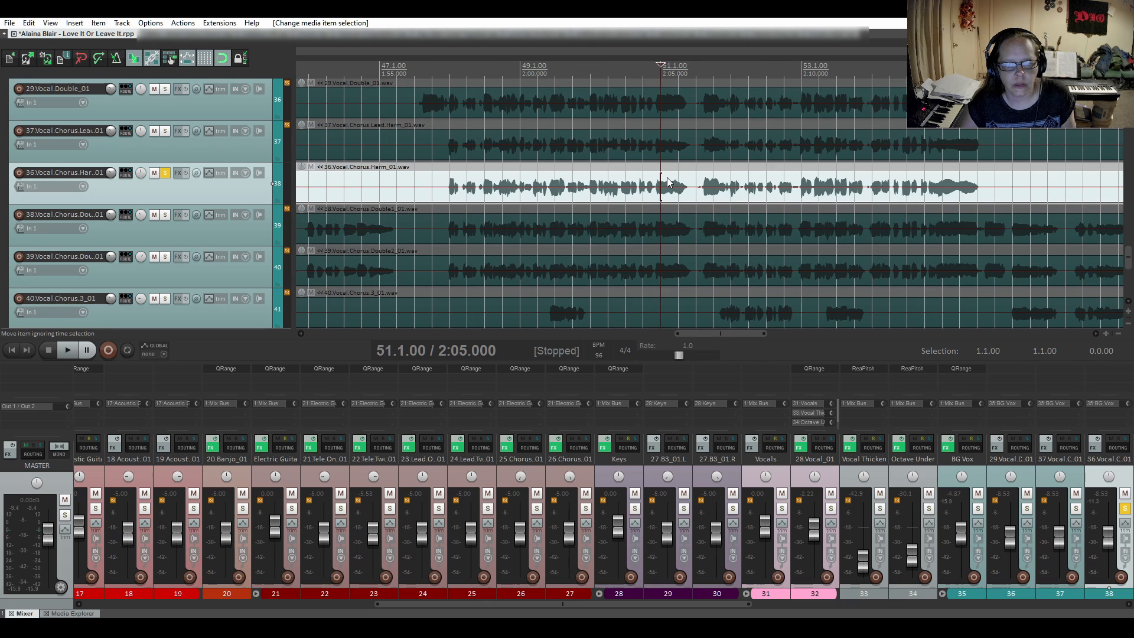
scroll(668, 182, down, 3)
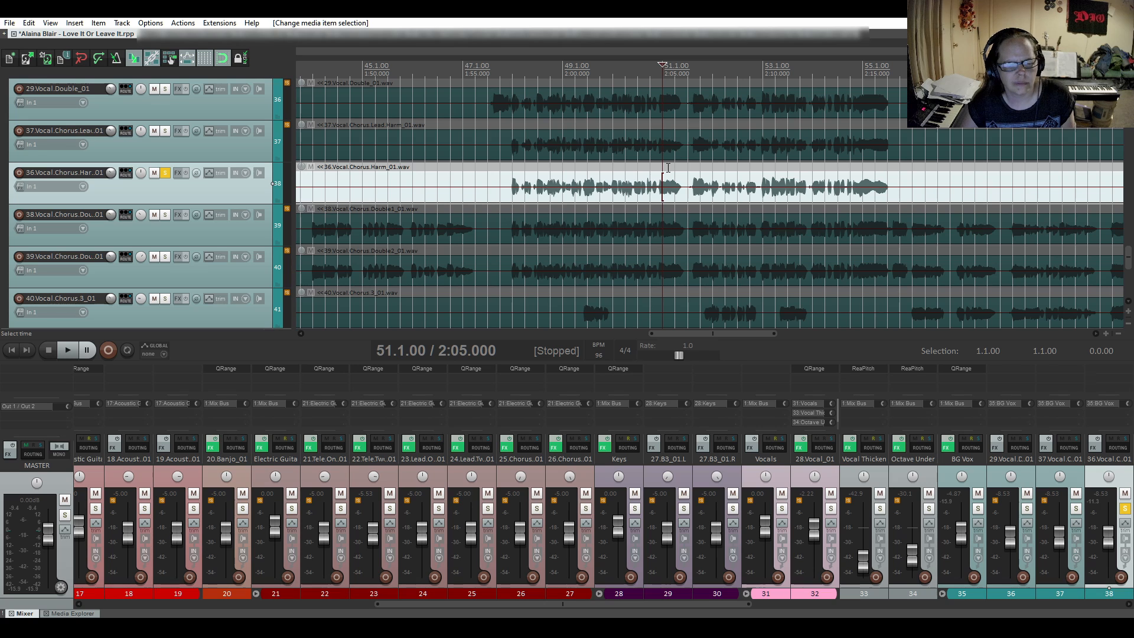
key(space)
key(space)
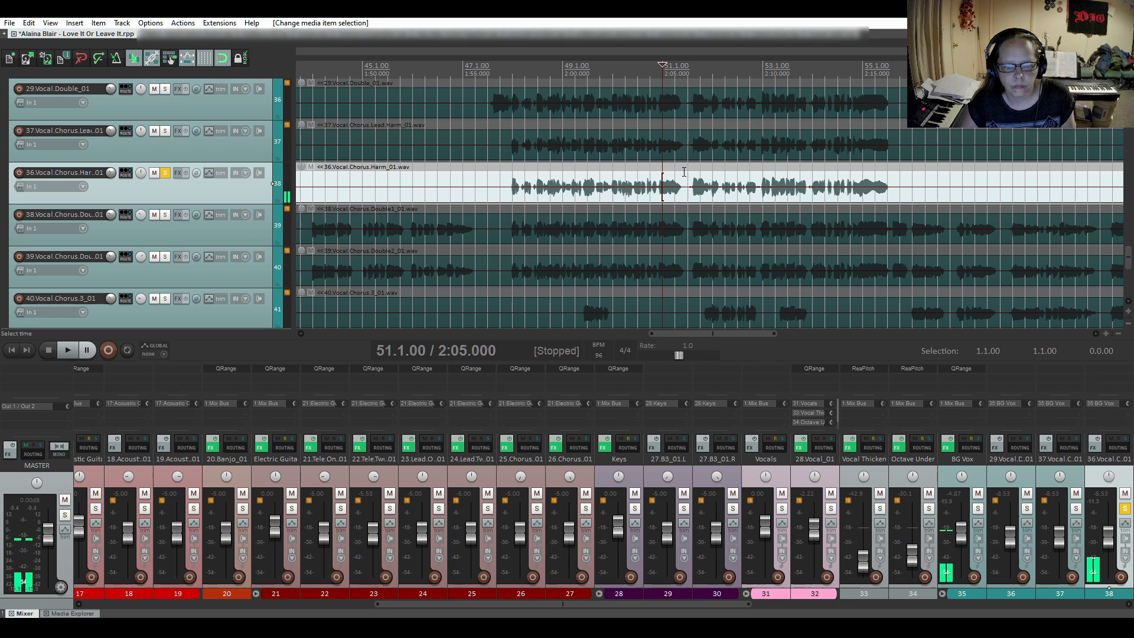
- Audition the chorus harmony's remaining second-chorus phrase endings from 53.4, 55.2 and 55.1
click(801, 166)
key(space)
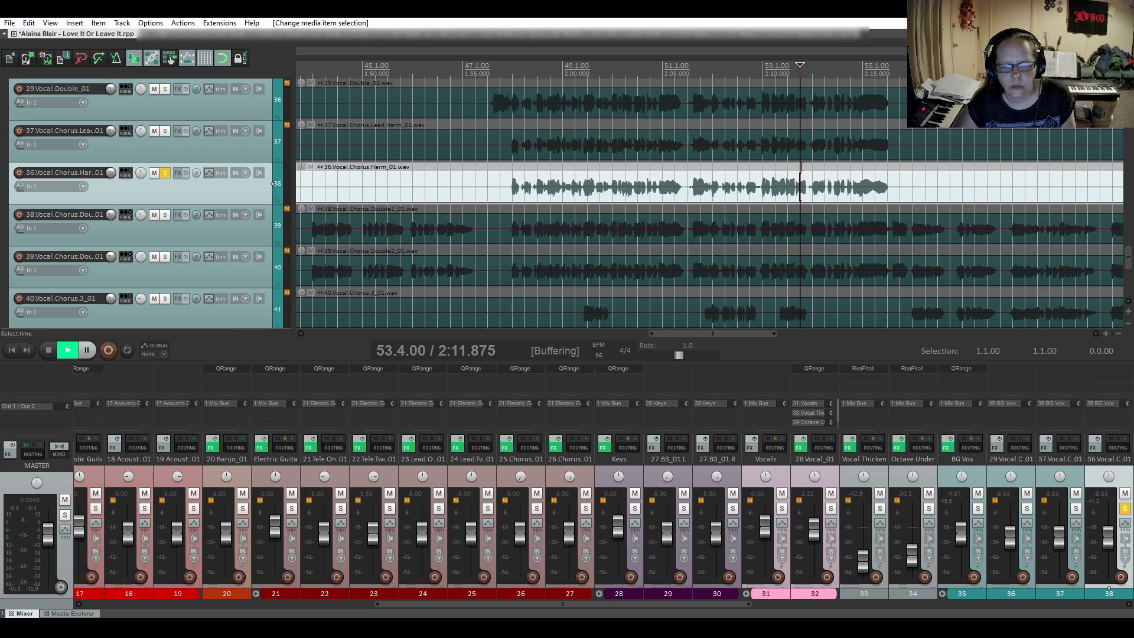
key(space)
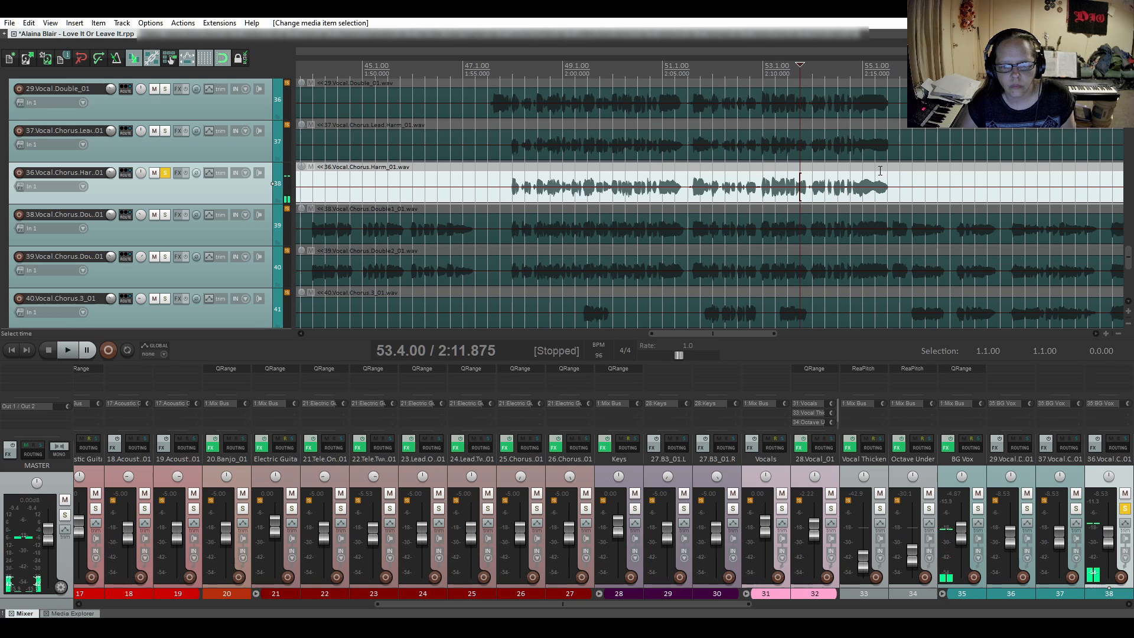
click(875, 168)
key(space)
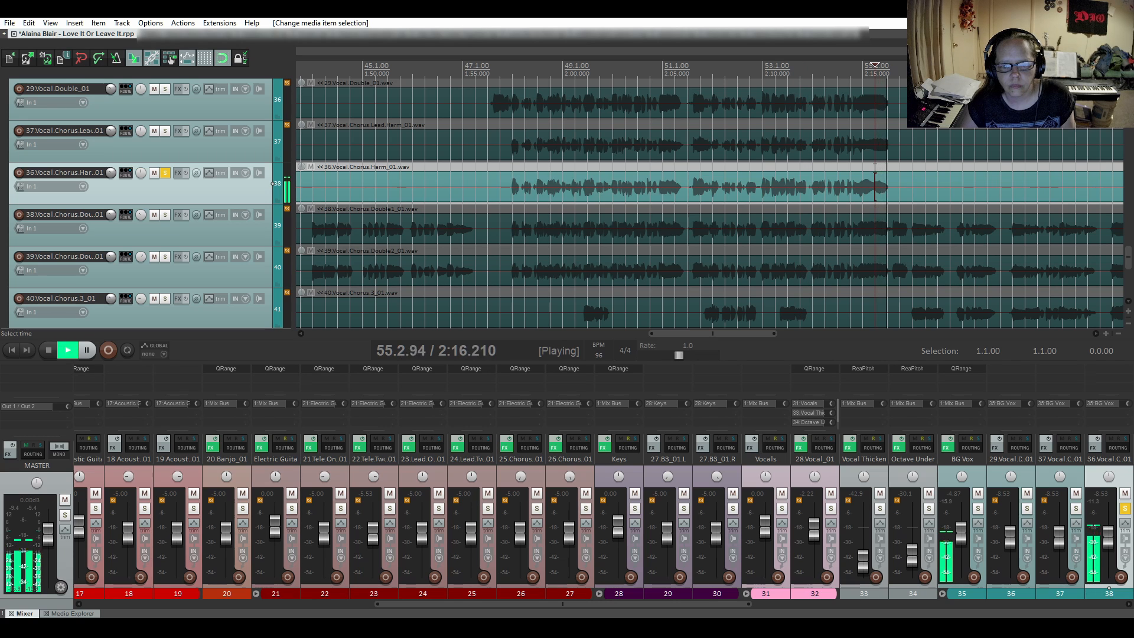
key(space)
click(862, 169)
key(space)
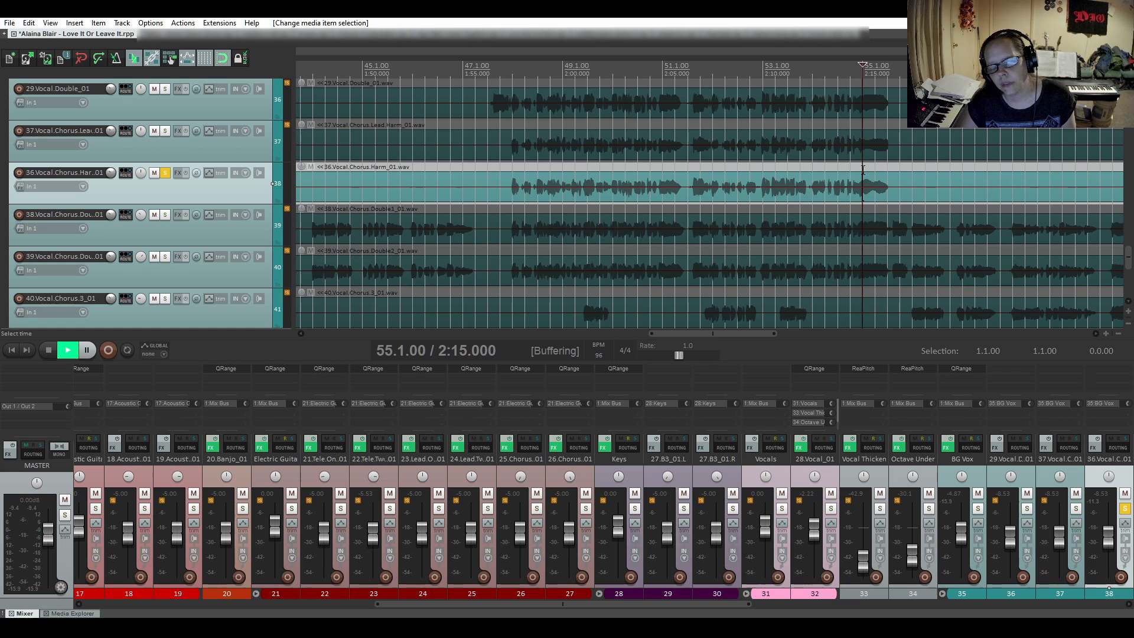
key(space)
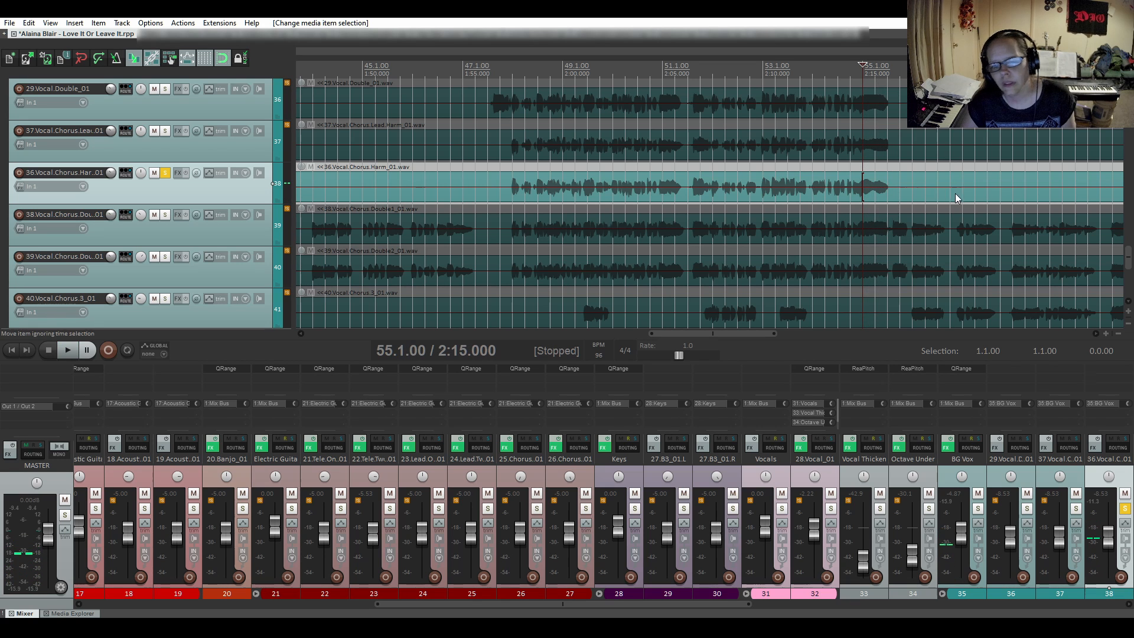
- Split the chorus harmony item at 55.4, just after the second chorus's last note
click(898, 183)
scroll(912, 187, up, 2)
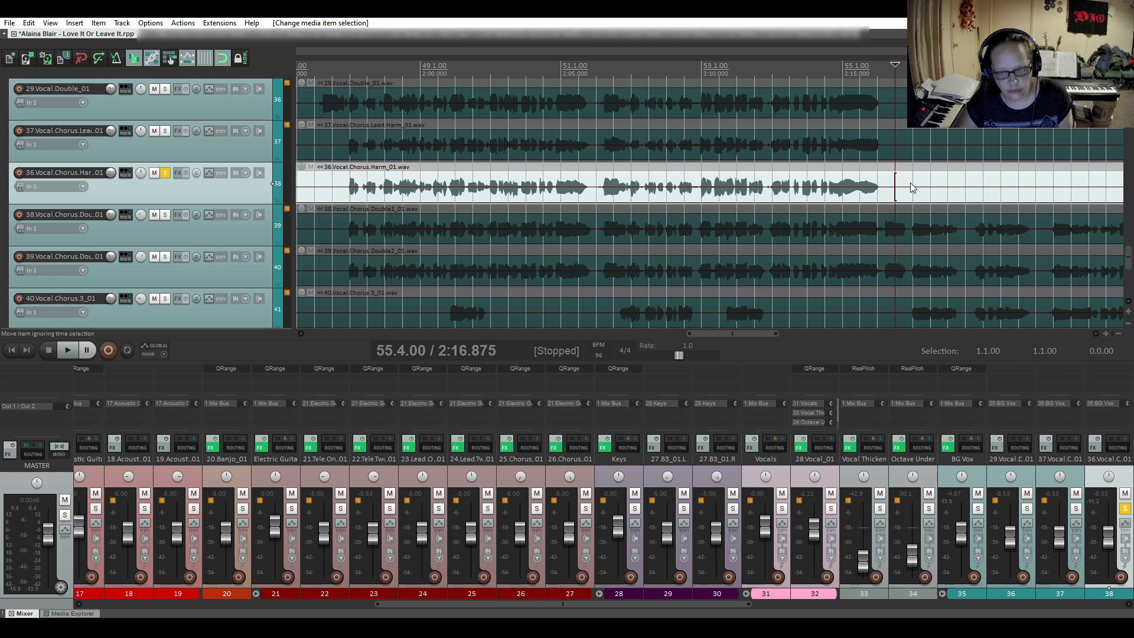
key(s)
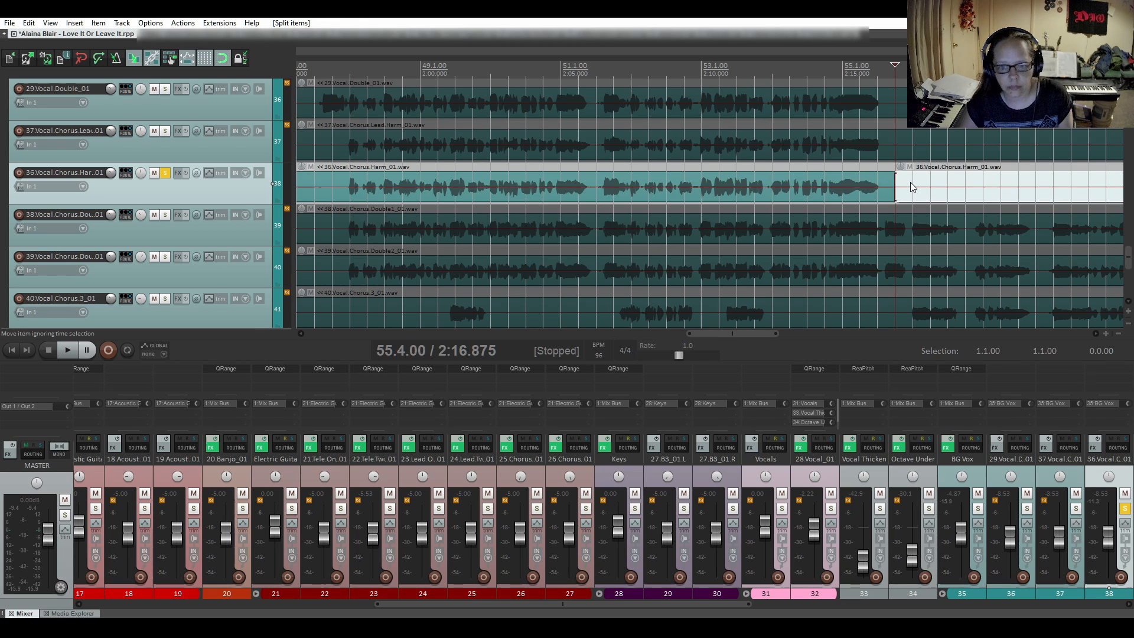
- Turn off snapping and fade out the chorus harmony's last second-chorus note before the 55.4 split, using the fifth, inward-curved shape
click(222, 59)
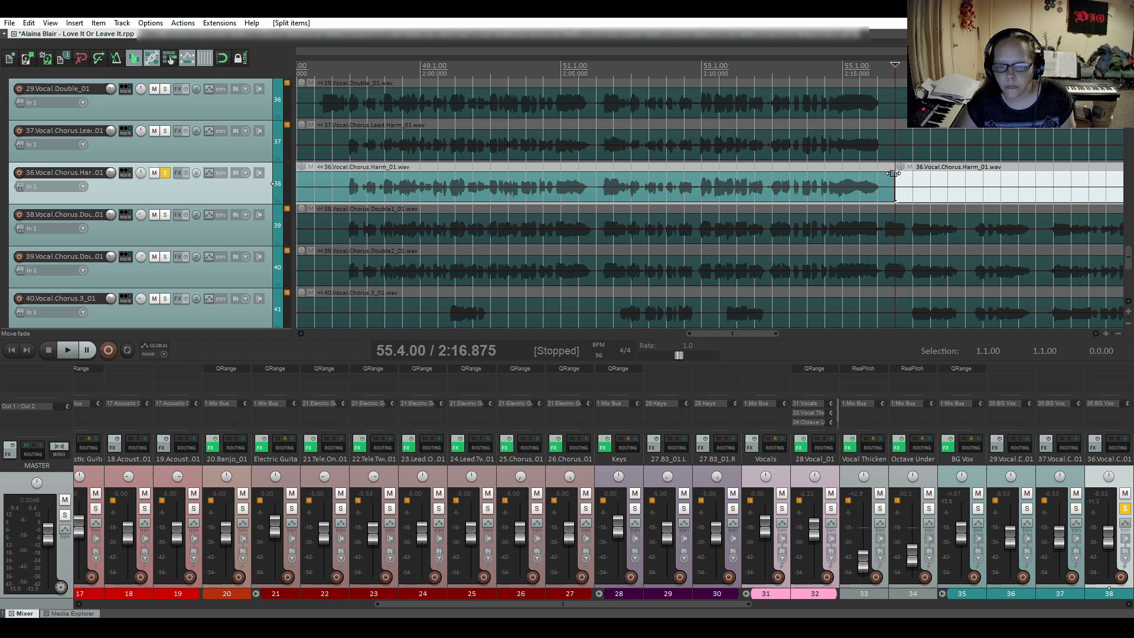
drag(894, 173, 856, 180)
right_click(868, 191)
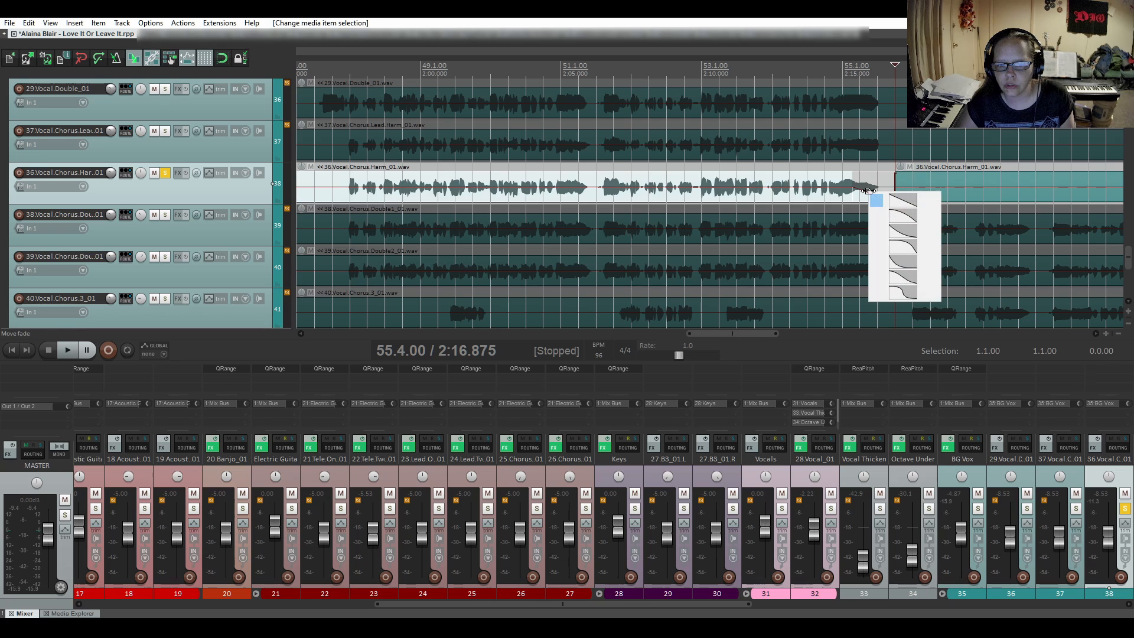
click(907, 264)
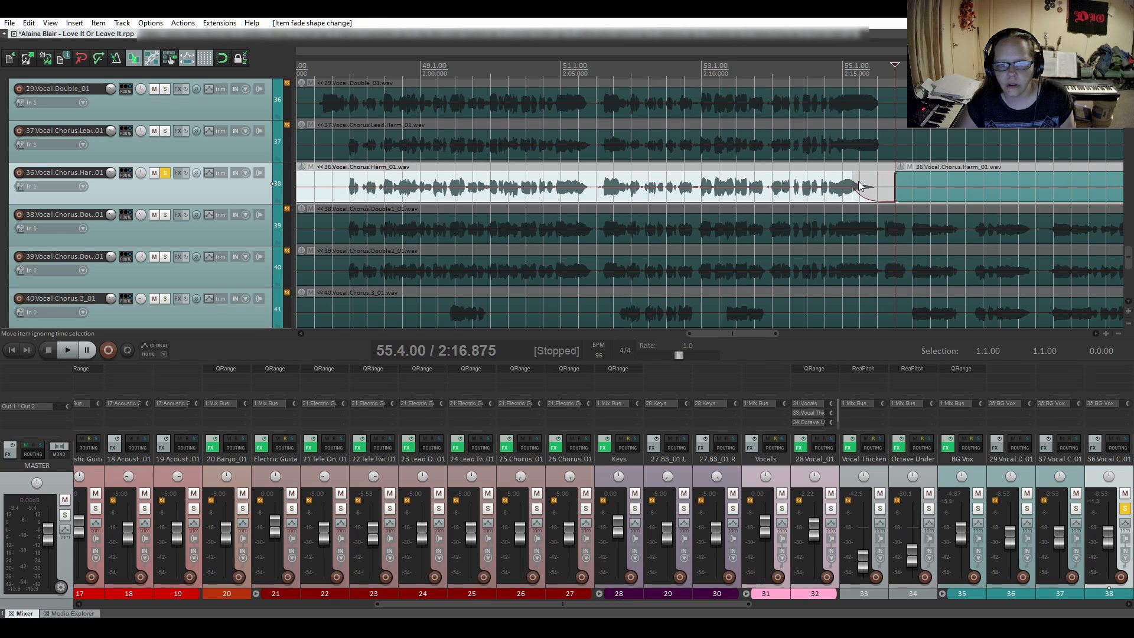
- Audition the new second-chorus fade-out on the soloed chorus harmony from 54.4.20
click(829, 167)
key(space)
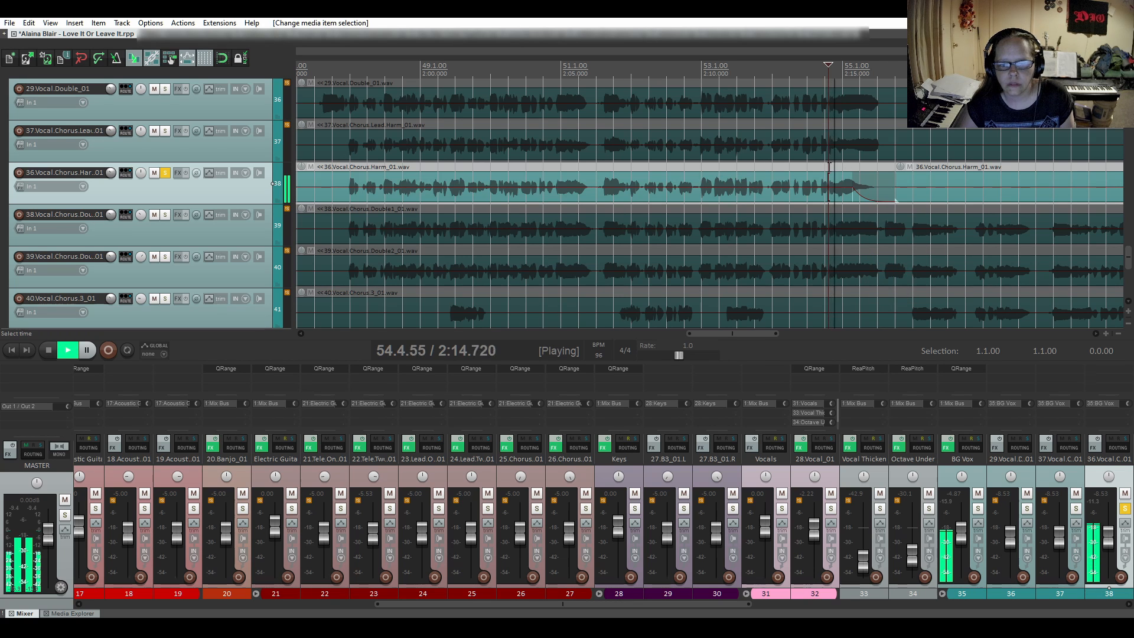
key(space)
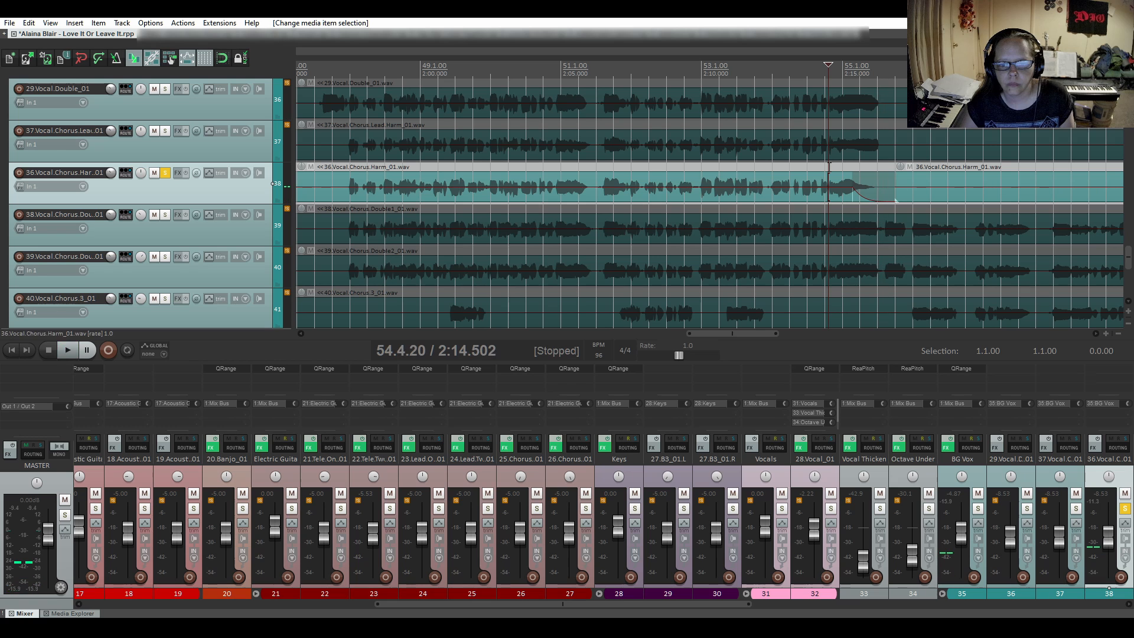
- Audition the opening phrases of the chorus harmony's next chorus from 63.4.59
scroll(788, 251, down, 2)
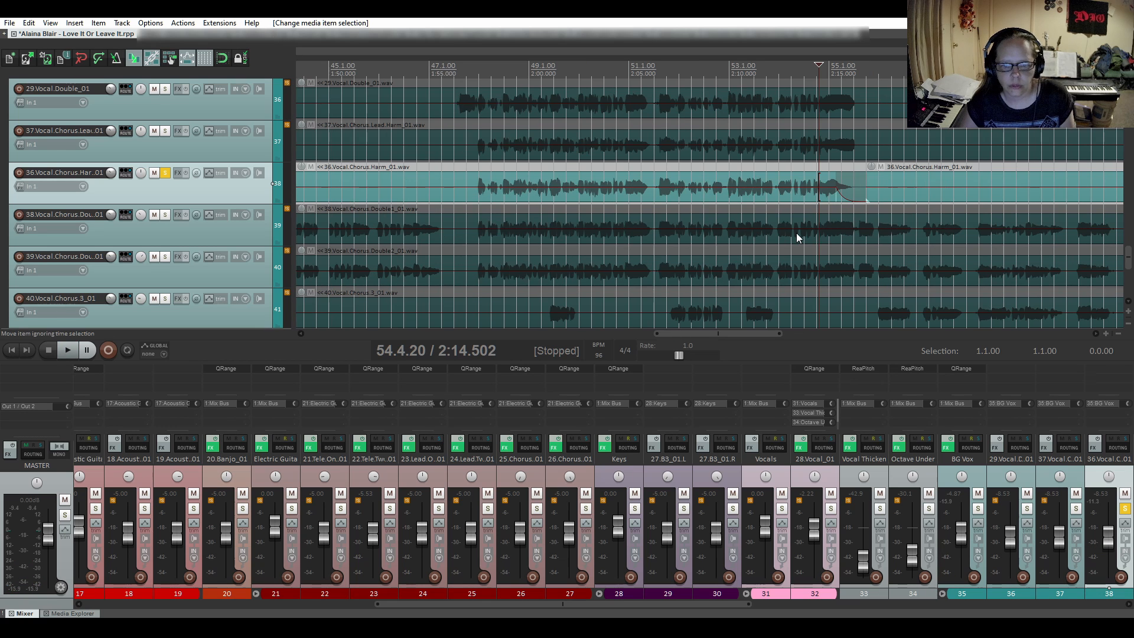
drag(771, 333, 880, 331)
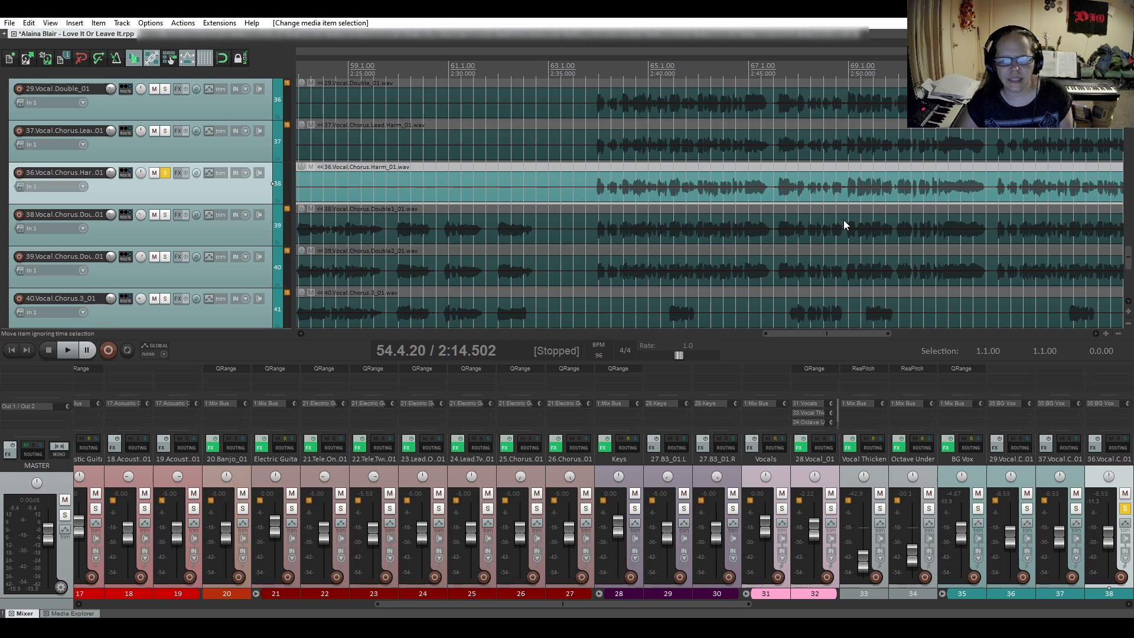
click(593, 168)
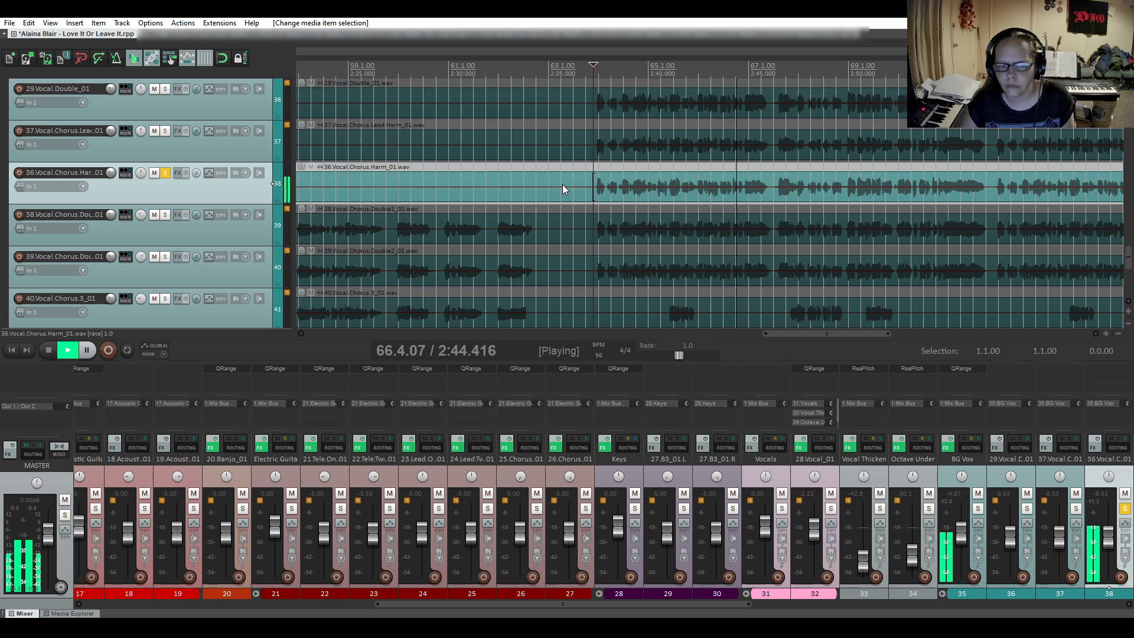
key(space)
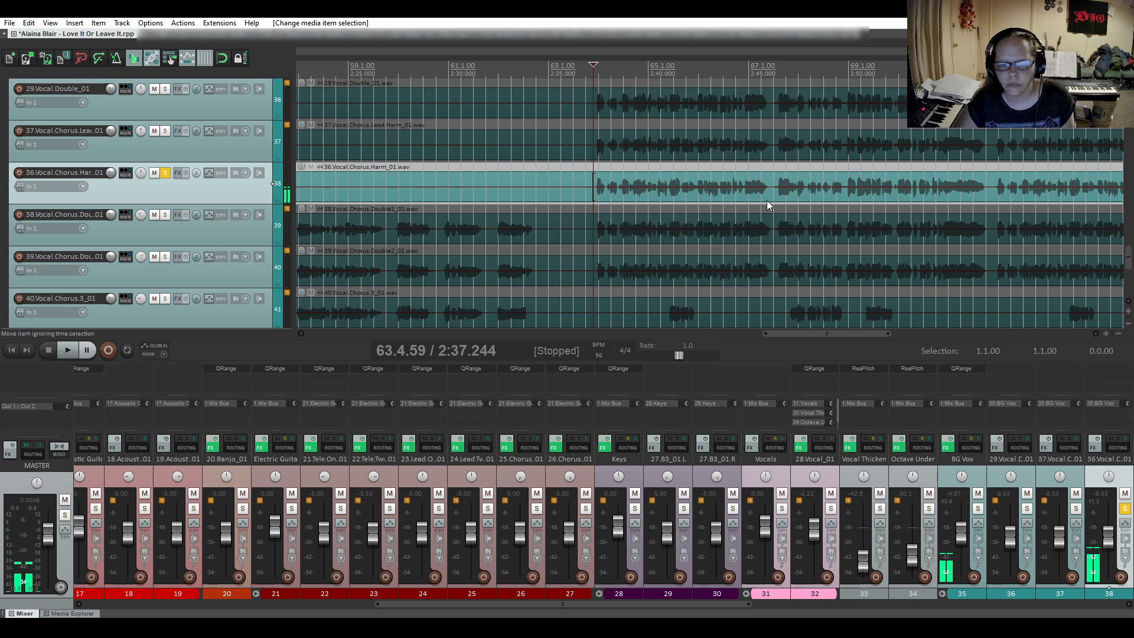
- Audition the chorus harmony's following phrase endings from 71.2.17 and 75.1.01
drag(841, 335, 875, 338)
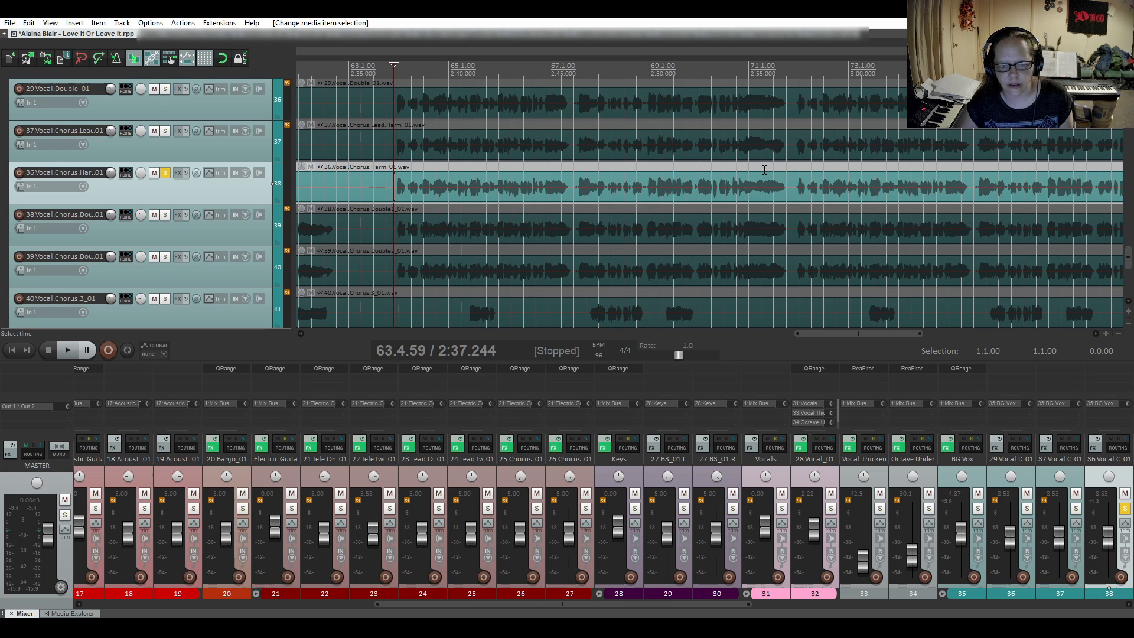
click(764, 170)
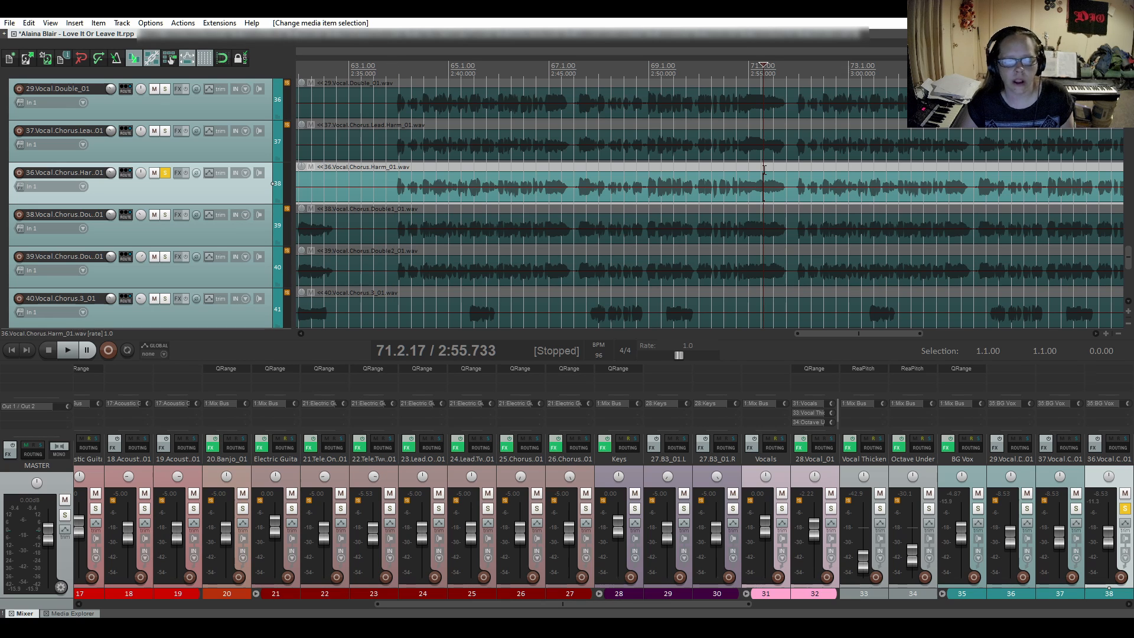
key(space)
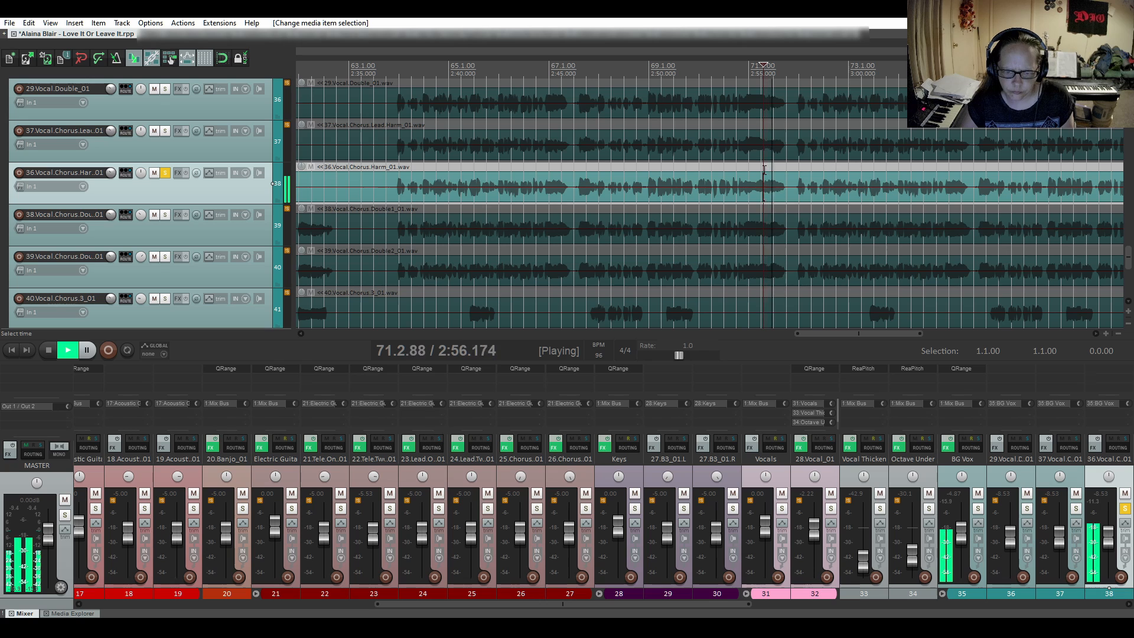
key(space)
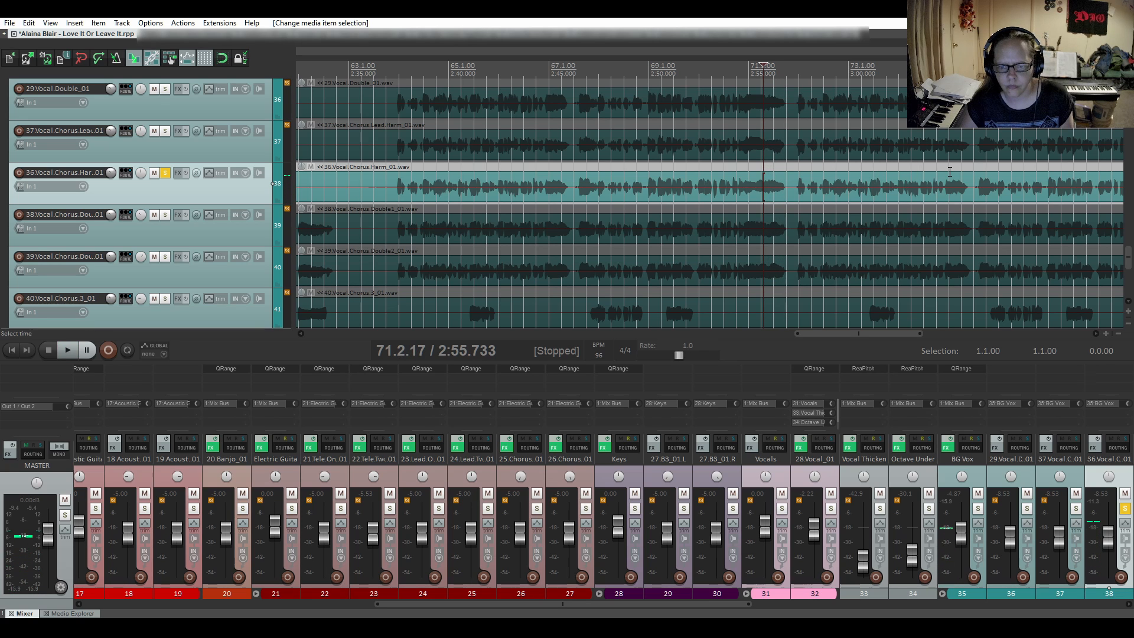
click(948, 171)
key(space)
key(space)
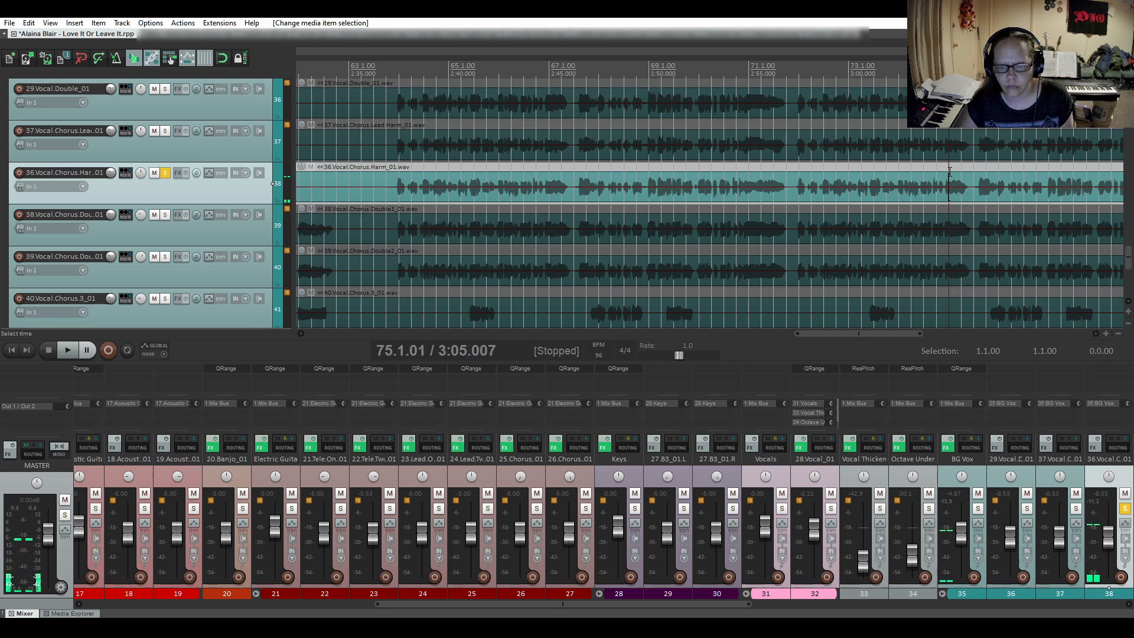
- Audition the chorus harmony's remaining phrase endings from 76.3.86, 77.4 and 79.1.60
drag(895, 332, 943, 337)
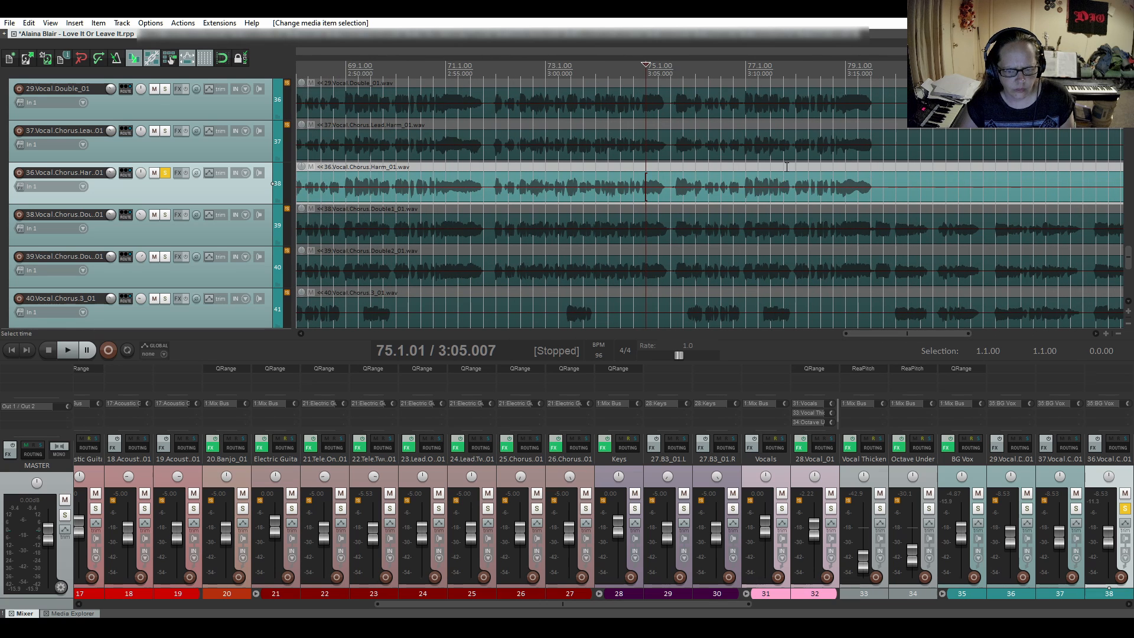
click(732, 167)
key(space)
key(space)
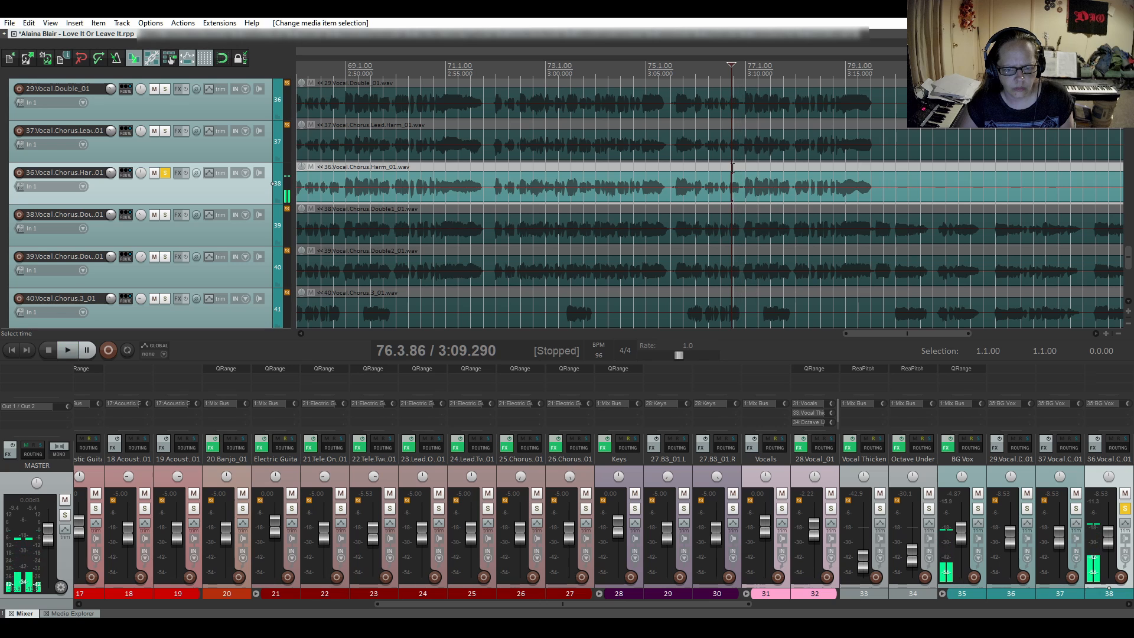
click(786, 171)
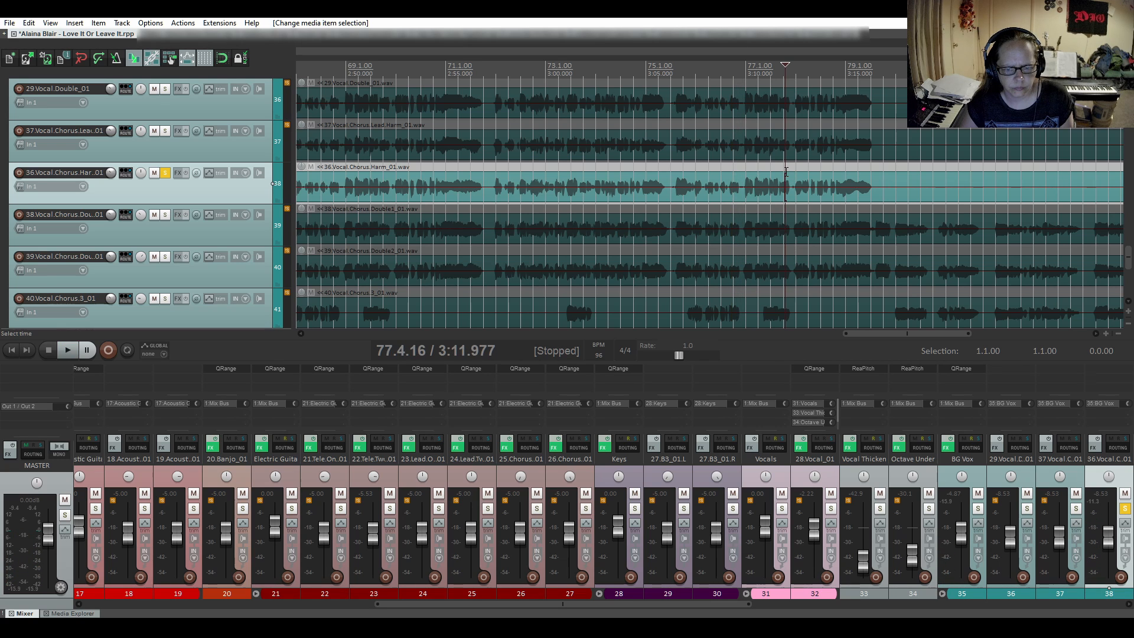
click(782, 169)
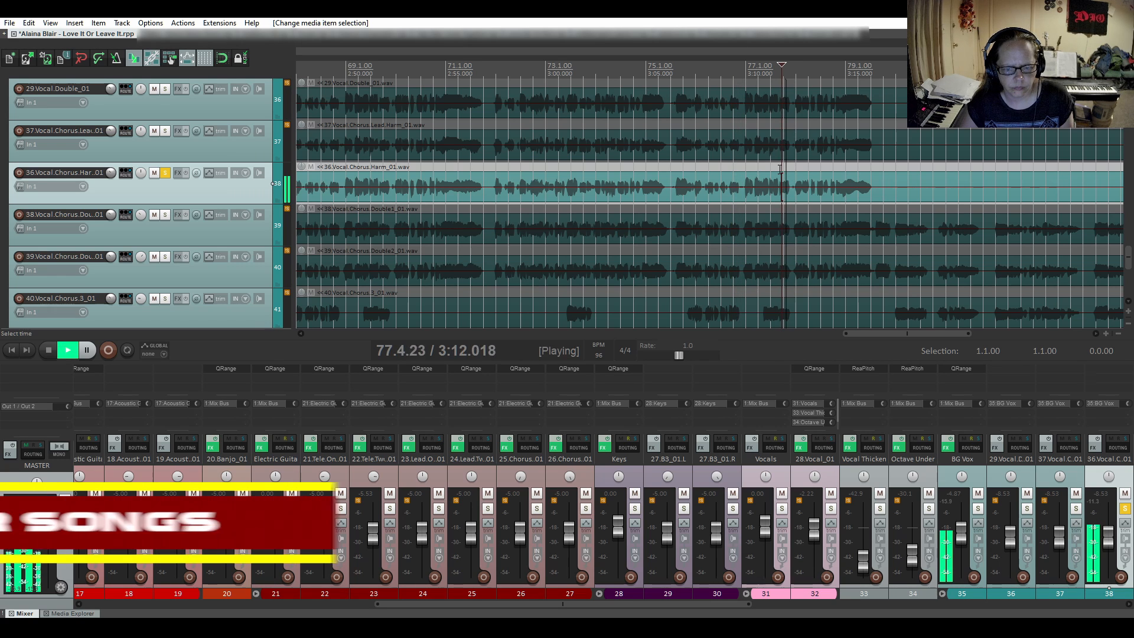
click(853, 166)
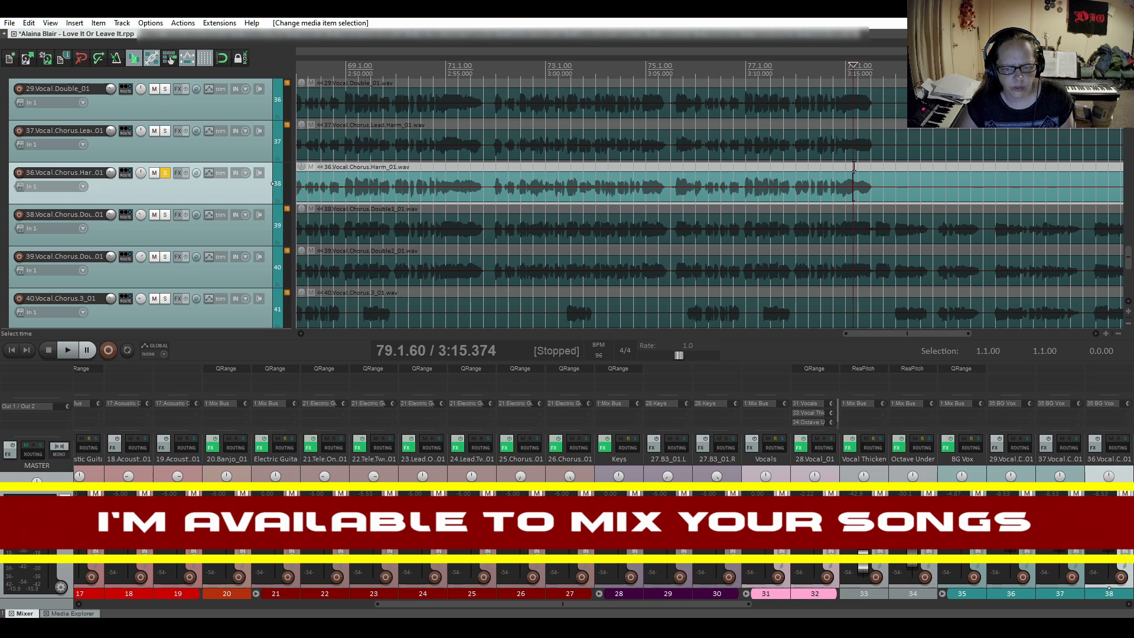
key(space)
key(space)
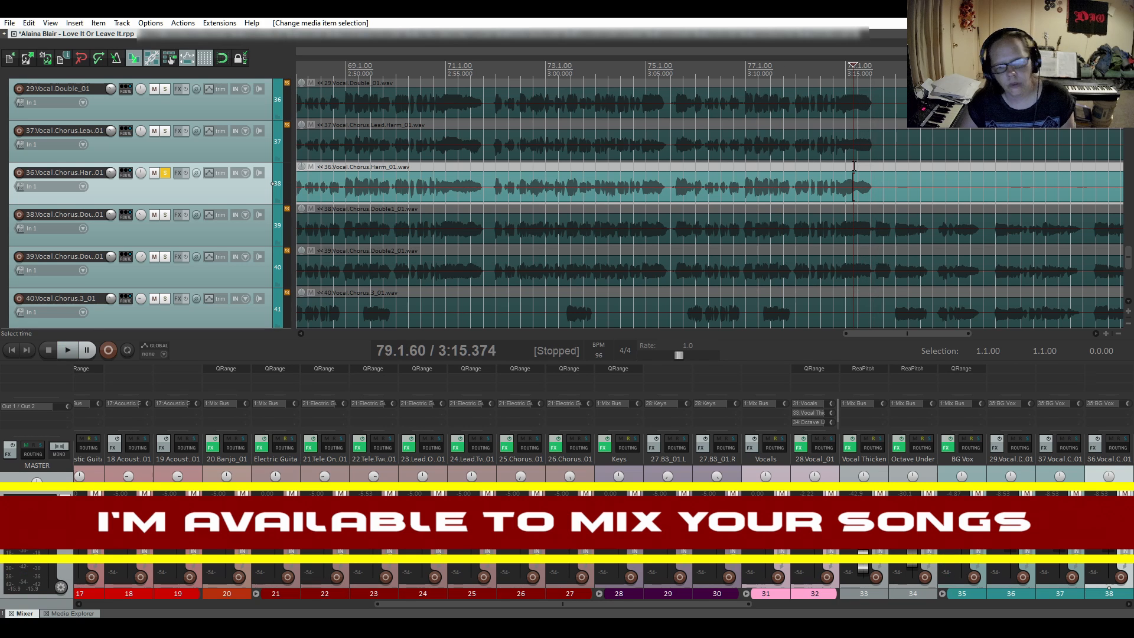
- Enable snapping and split the chorus harmony item at 79.4, just after the final chorus's last note
scroll(886, 187, up, 2)
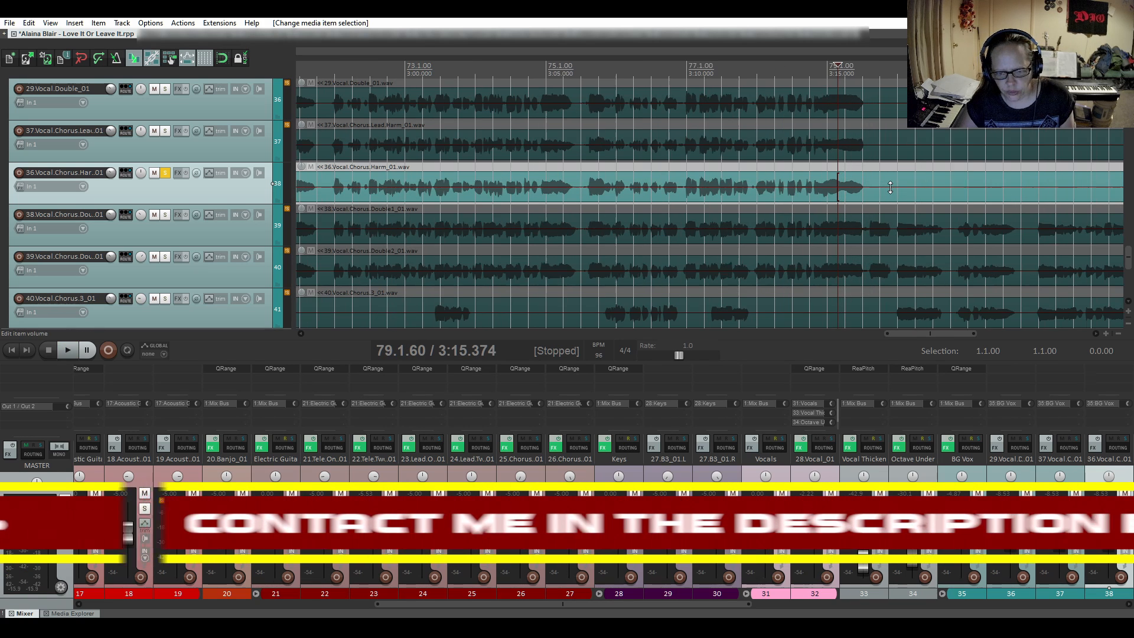
click(878, 200)
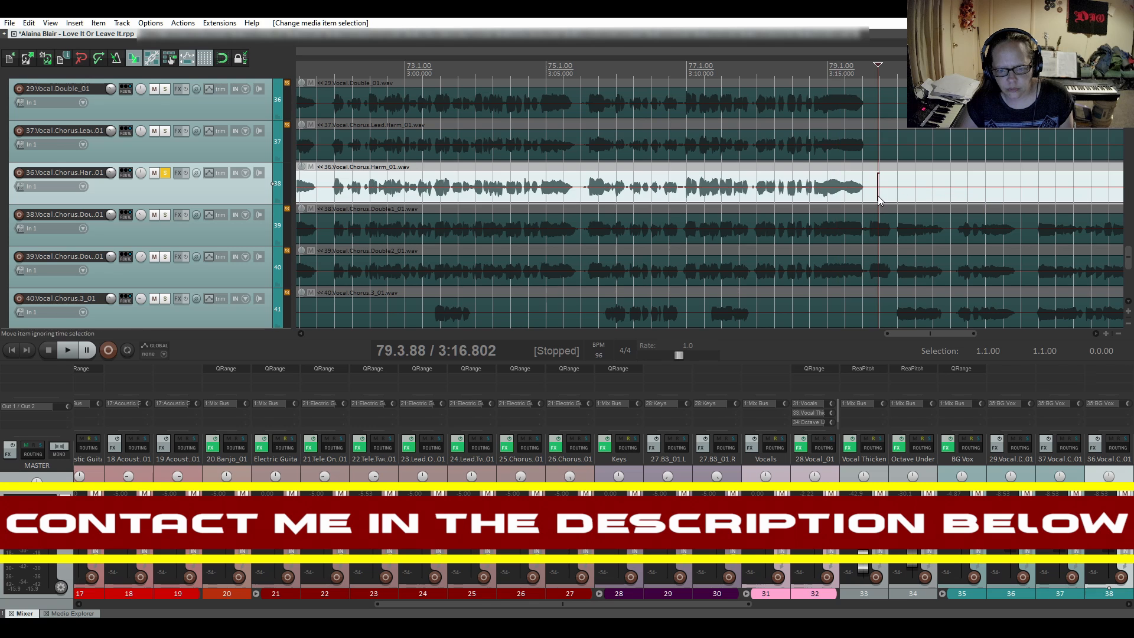
click(223, 59)
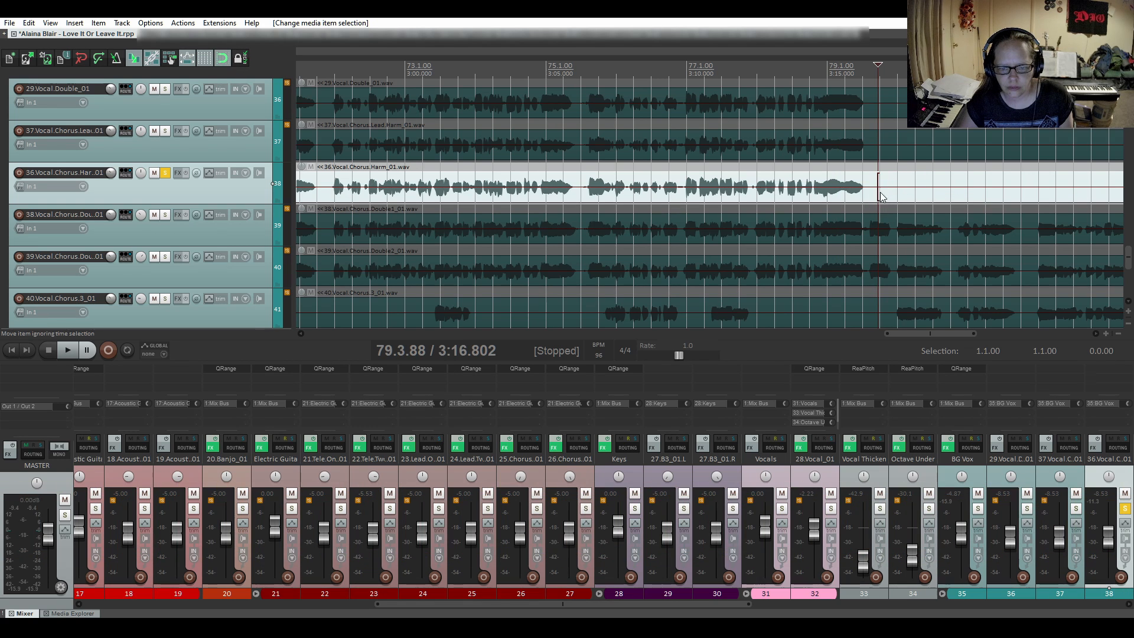
key(s)
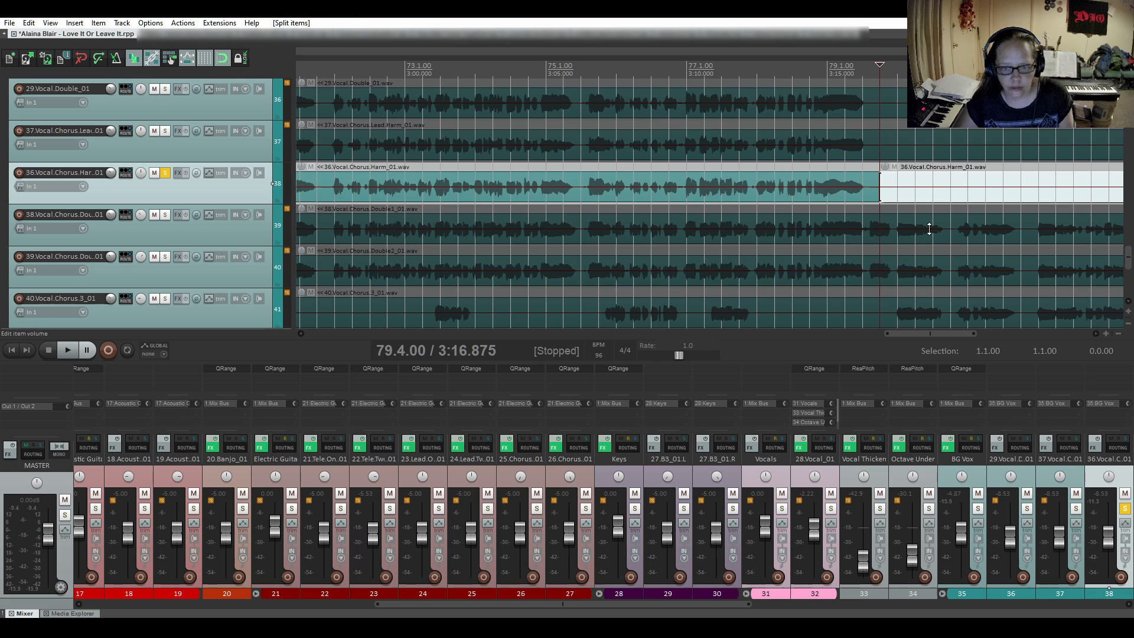
- Fade out the harmony's last note before the 79.4 split with the fifth, inward-curved shape, and audition it from 78.3.72
drag(876, 172, 840, 178)
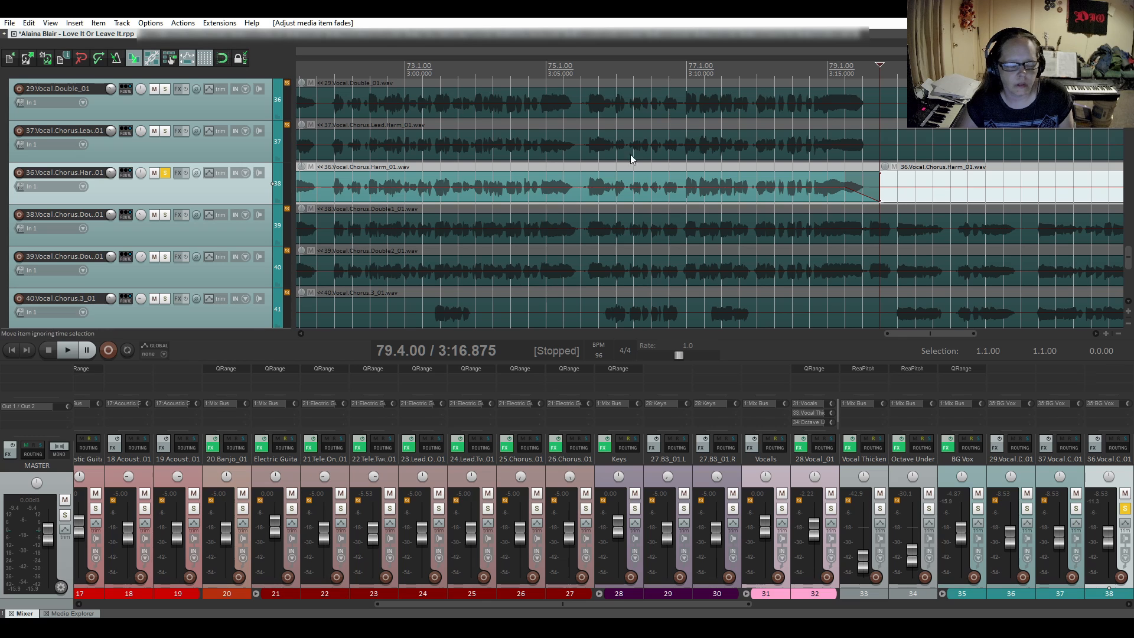
drag(845, 181, 838, 184)
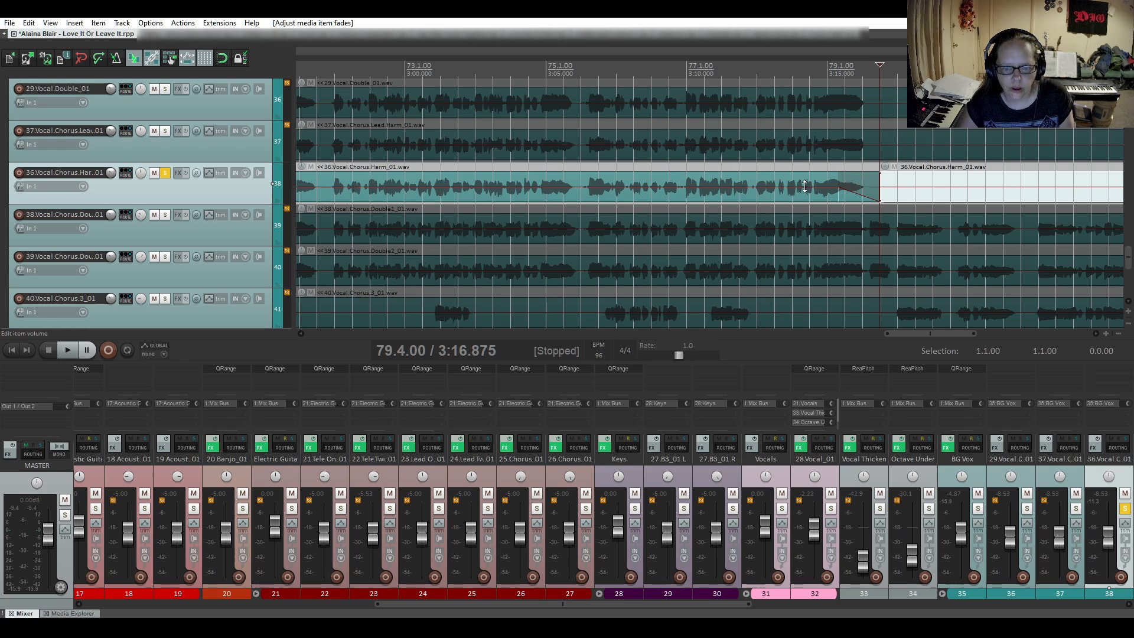
click(804, 187)
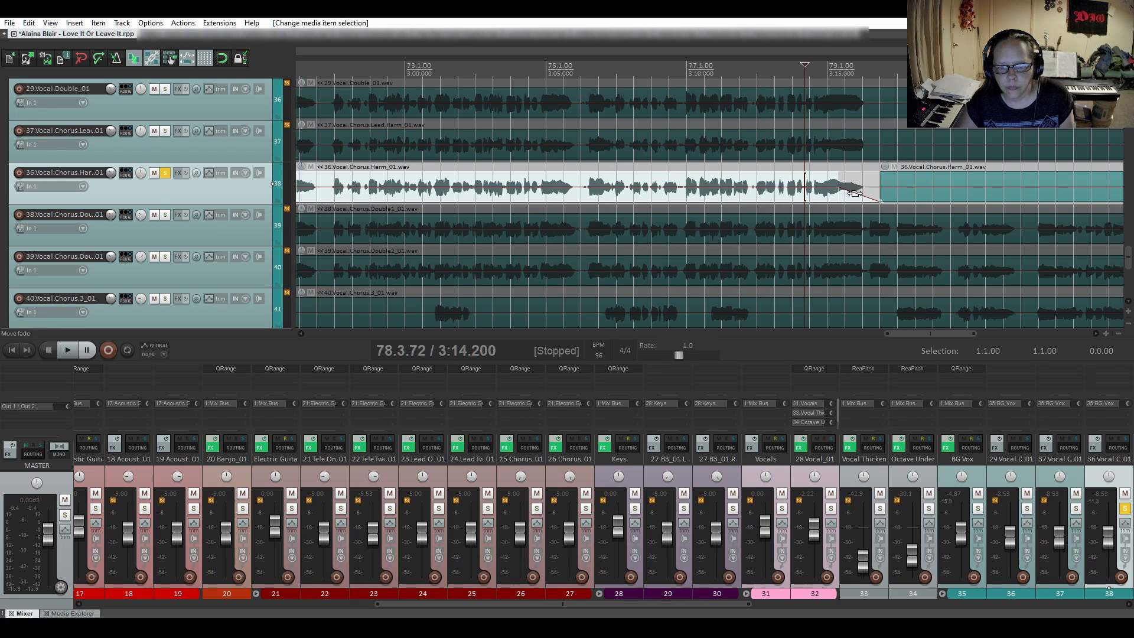
right_click(857, 192)
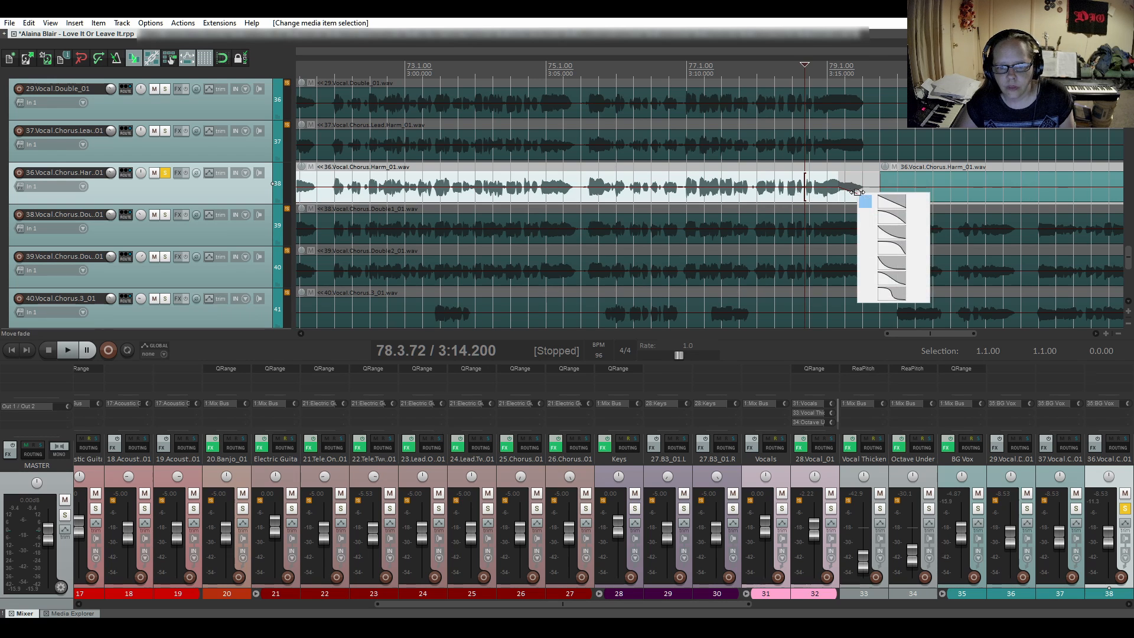
click(897, 266)
key(space)
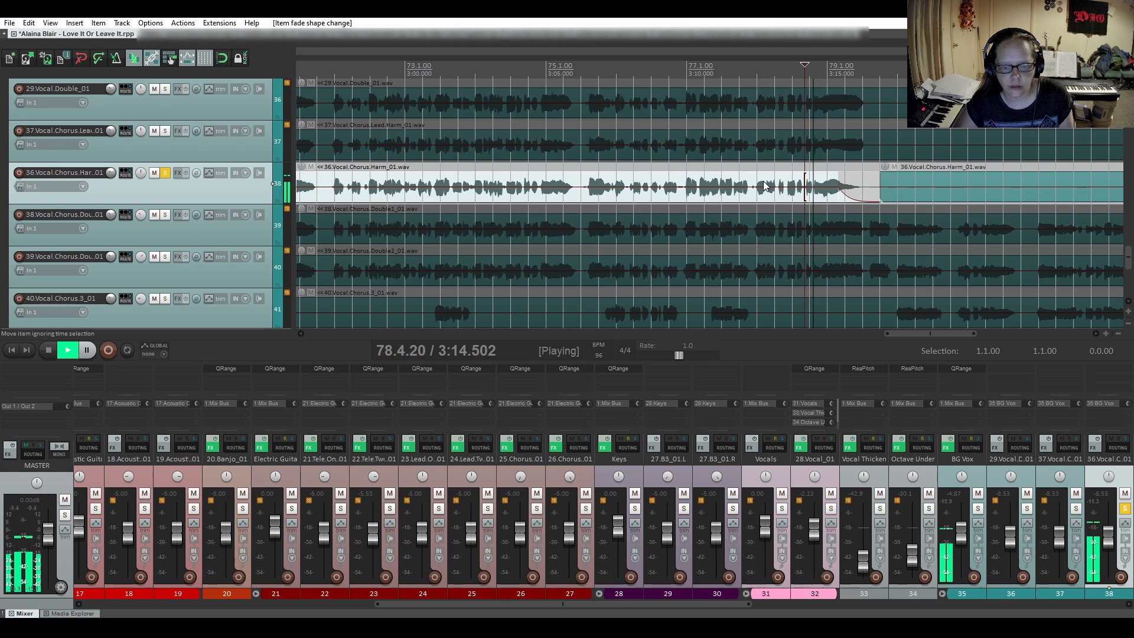
key(space)
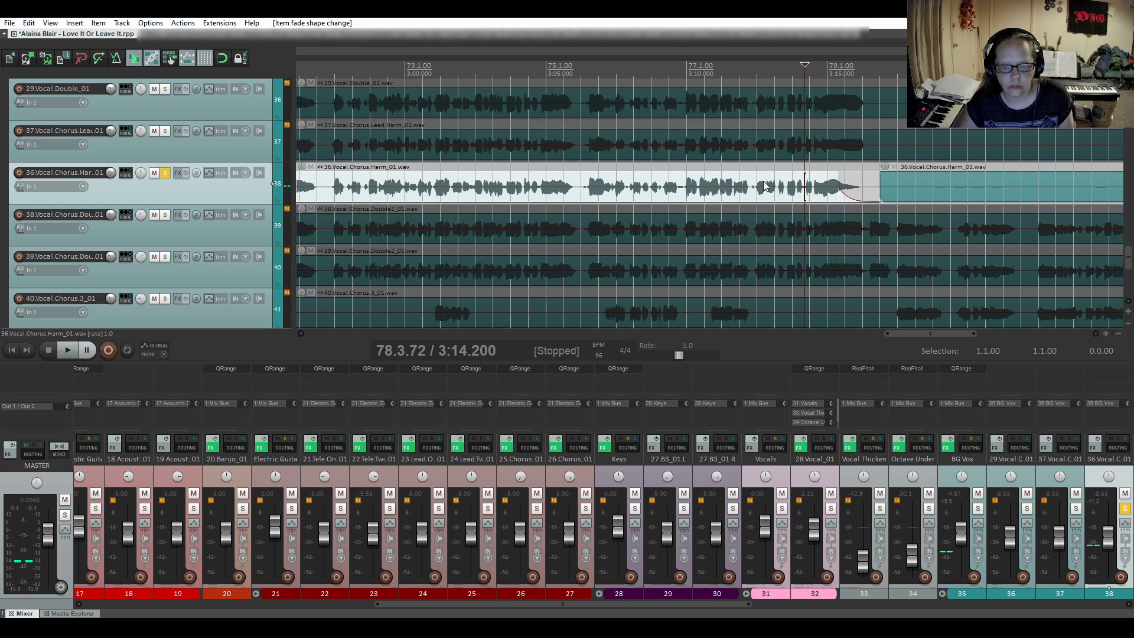
- Unsolo the chorus harmony track and solo the first chorus double track, 38.Vocal.Chorus.Double1_01, around its first vocal phrases
click(164, 173)
scroll(469, 267, down, 3)
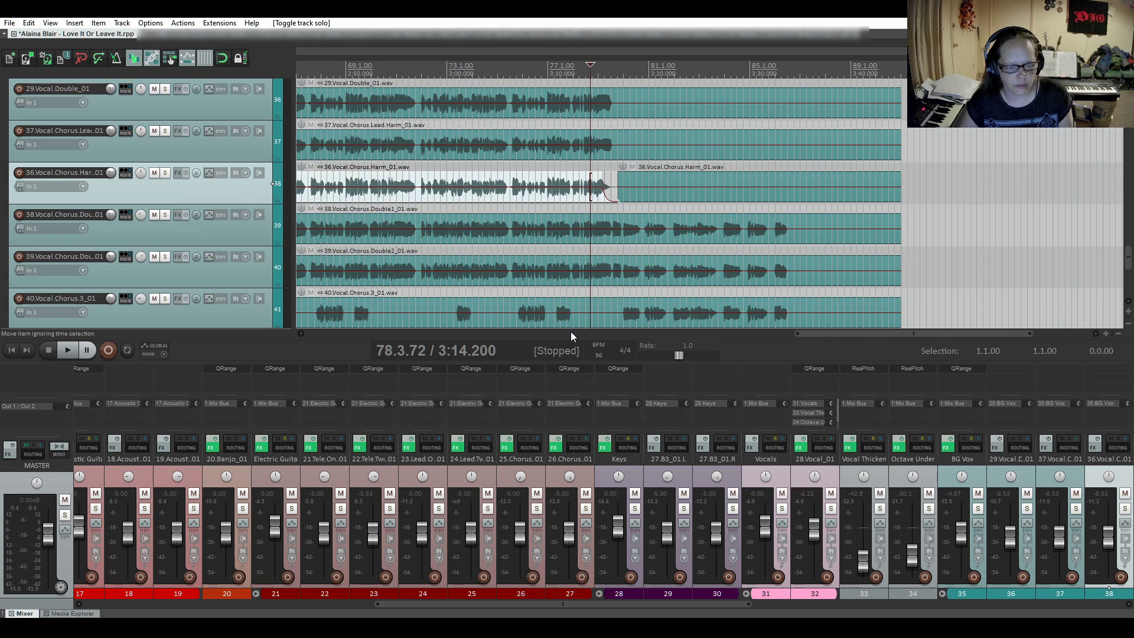
drag(833, 341, 327, 349)
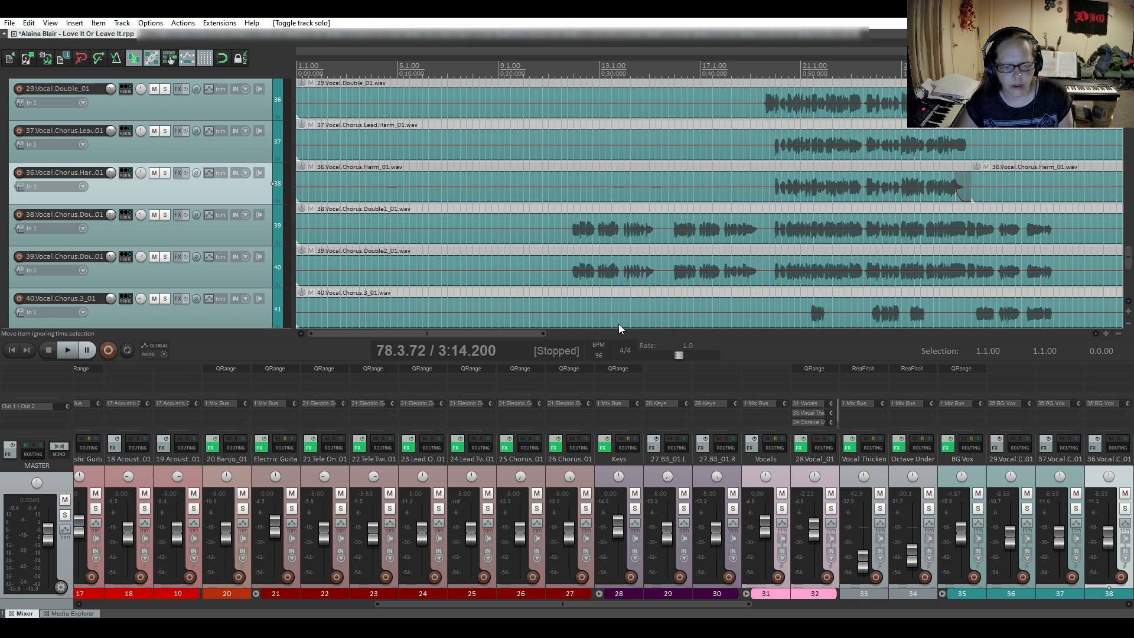
drag(523, 335, 580, 315)
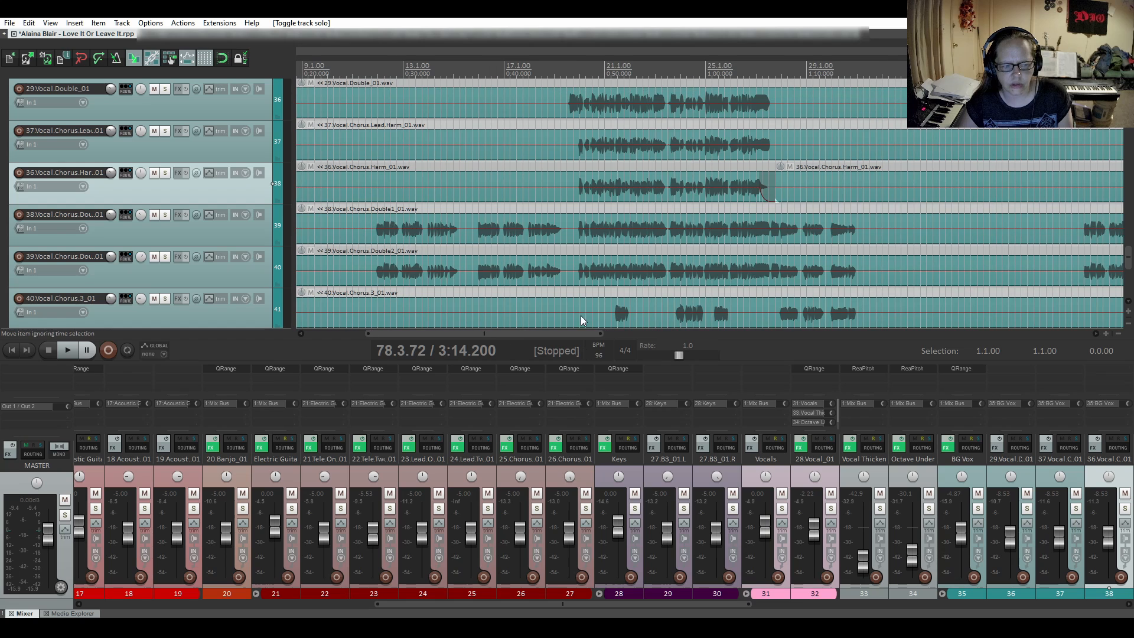
click(165, 214)
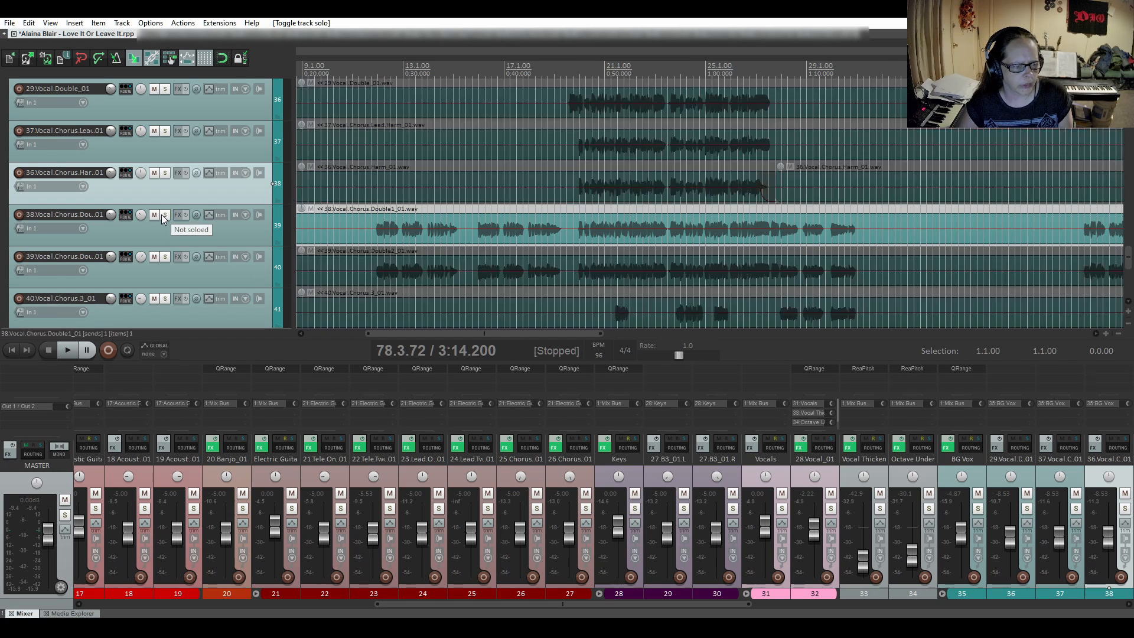
- Audition the first chorus double's opening phrases from 11.3.41 and 16.1
click(368, 213)
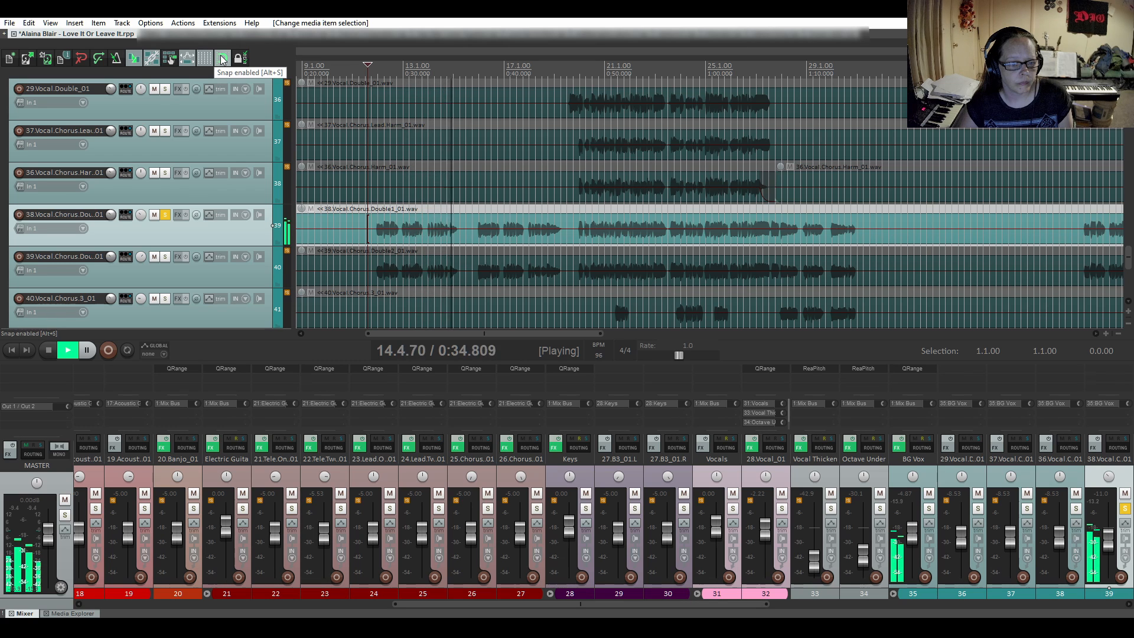
key(space)
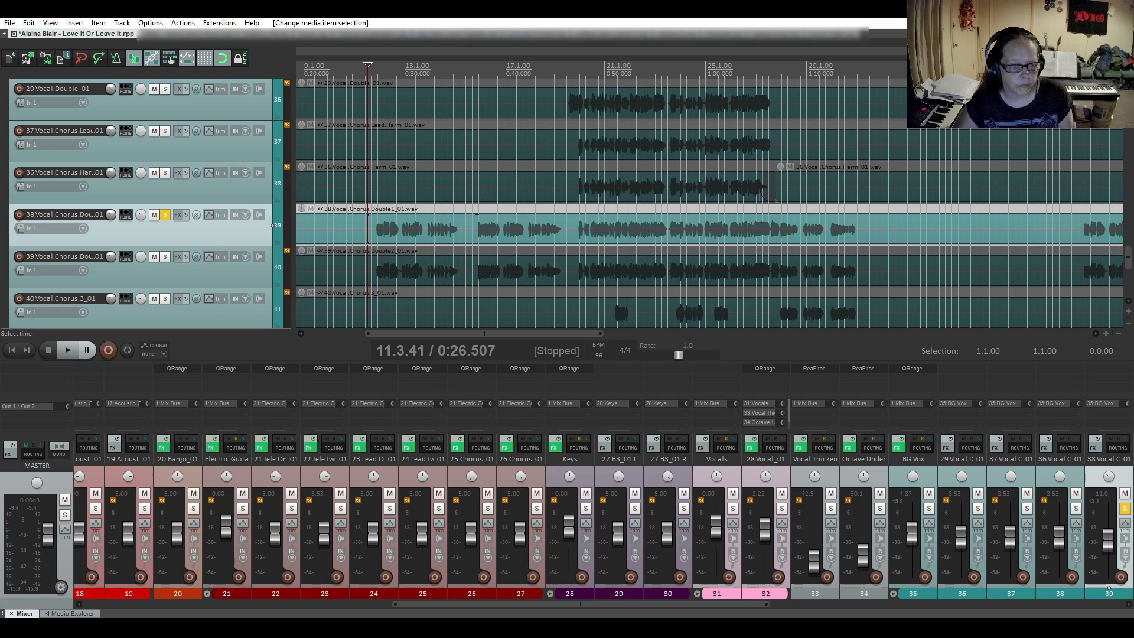
click(477, 209)
key(space)
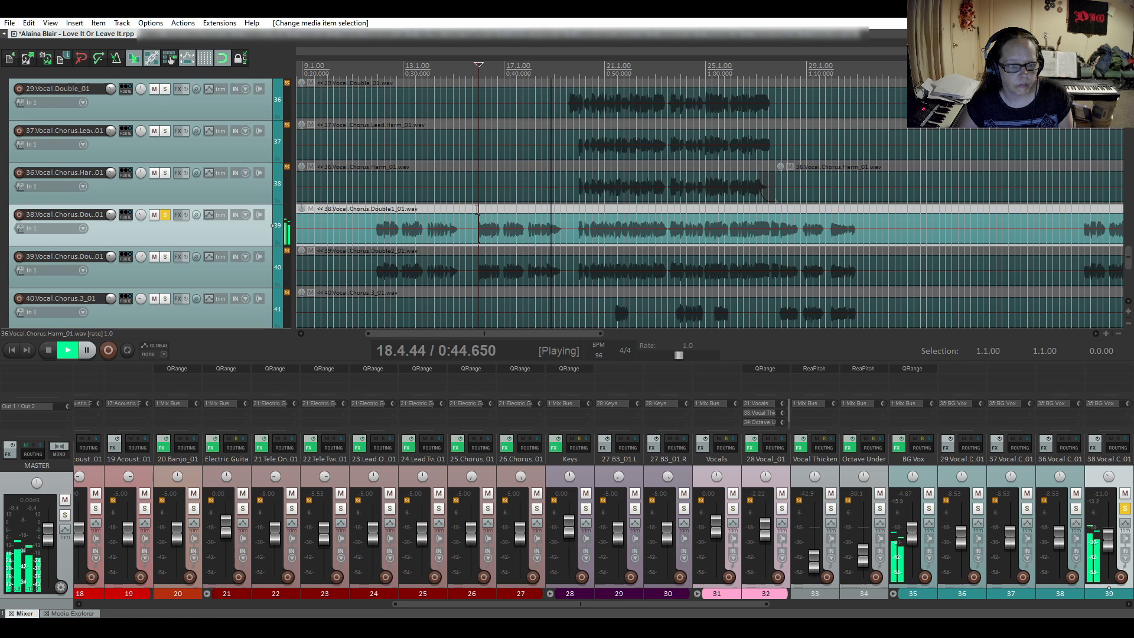
key(space)
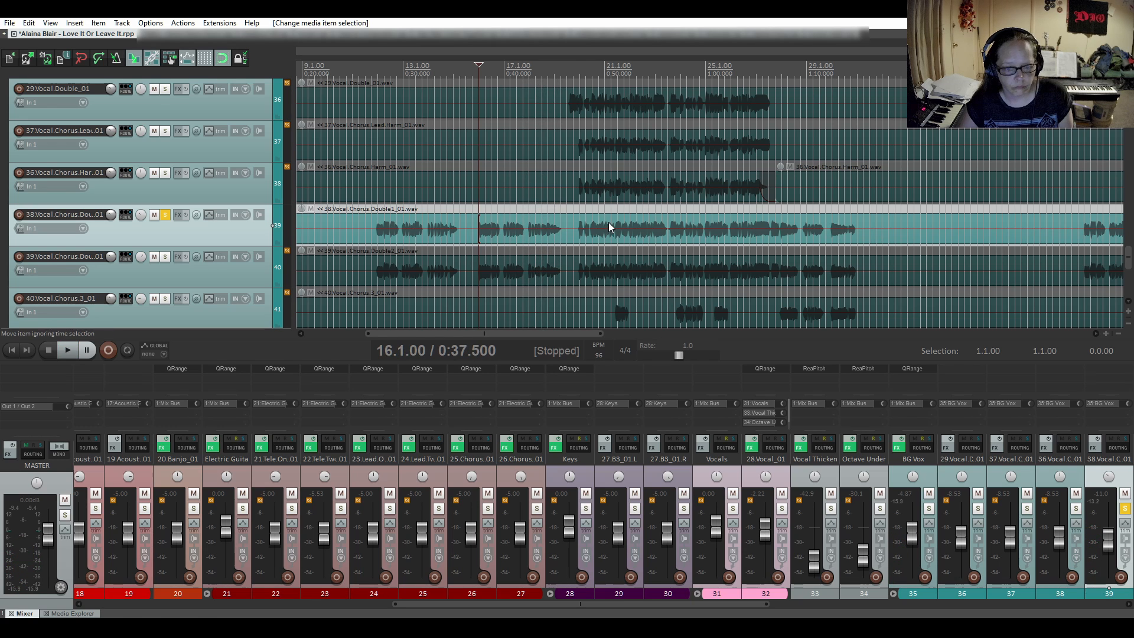
- Audition the first chorus double through the first chorus from 19.4, and check the phrase ending from 25.3 twice
click(575, 210)
key(space)
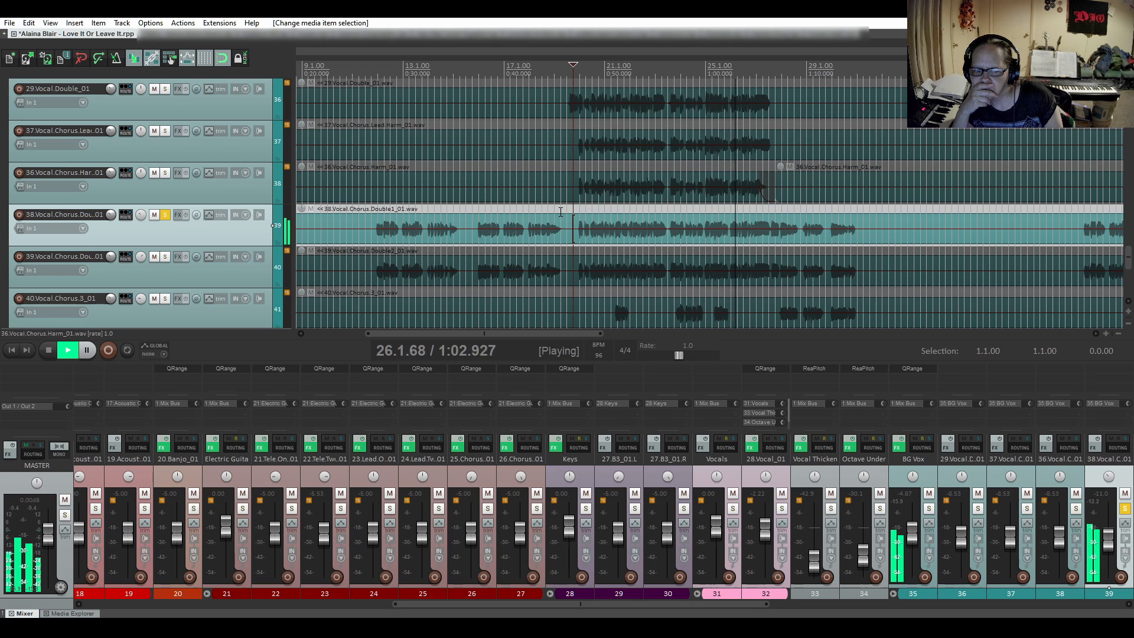
key(space)
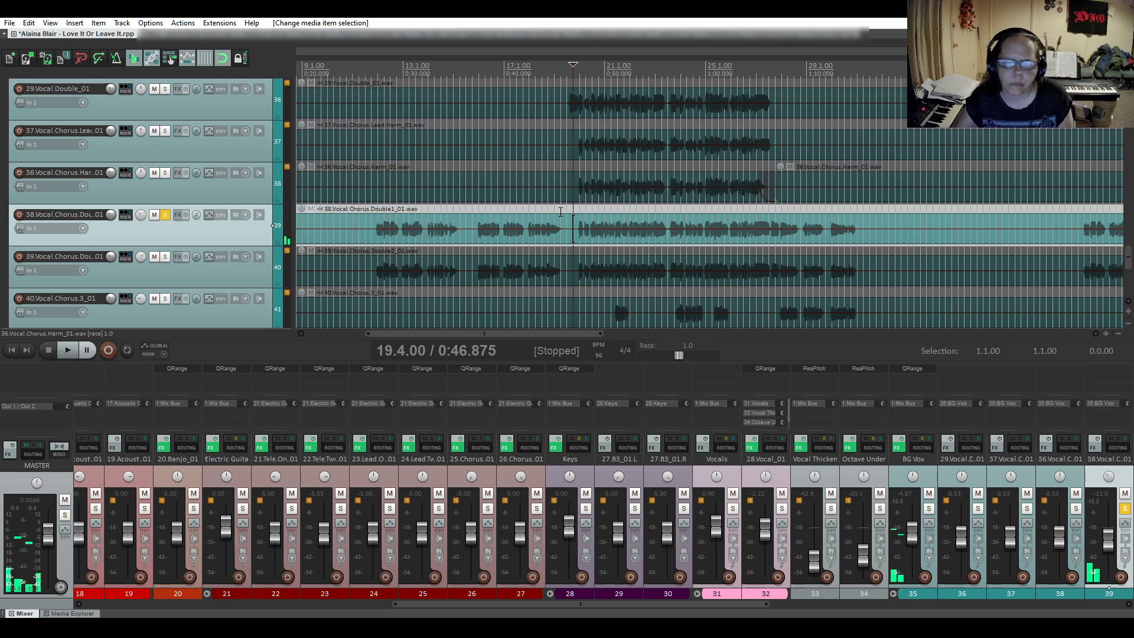
scroll(719, 227, up, 3)
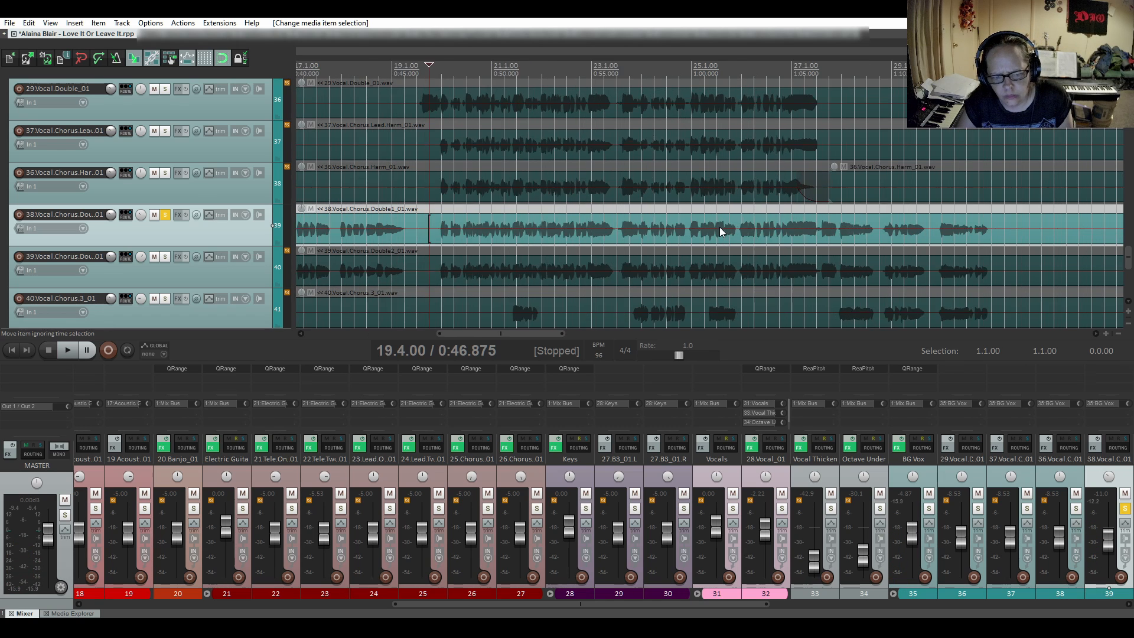
click(725, 209)
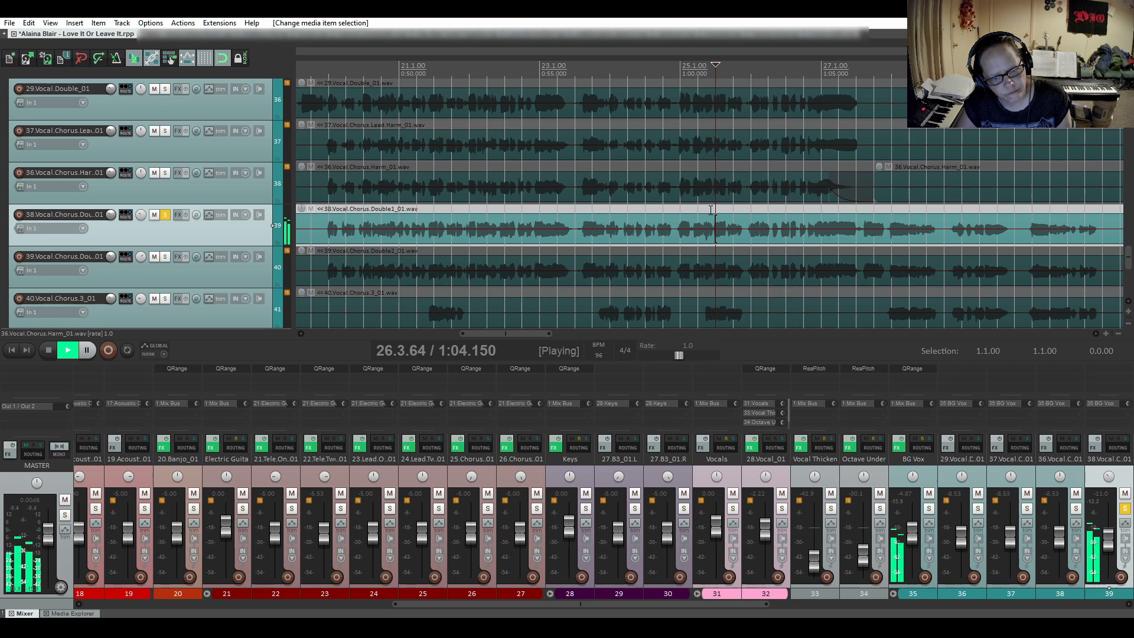
key(space)
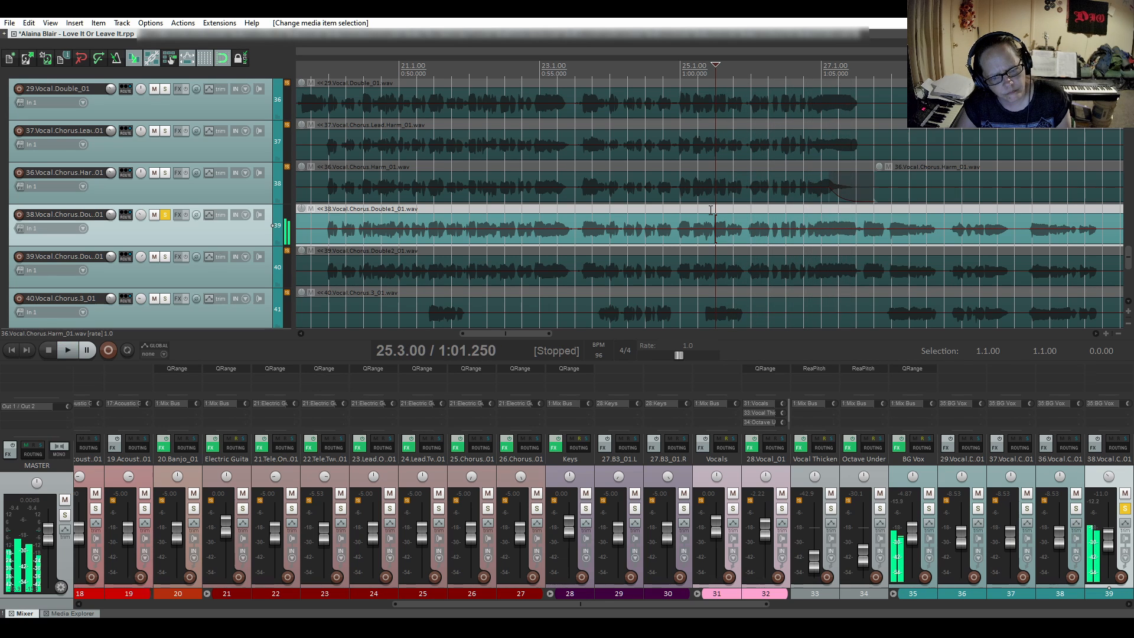
scroll(764, 222, up, 3)
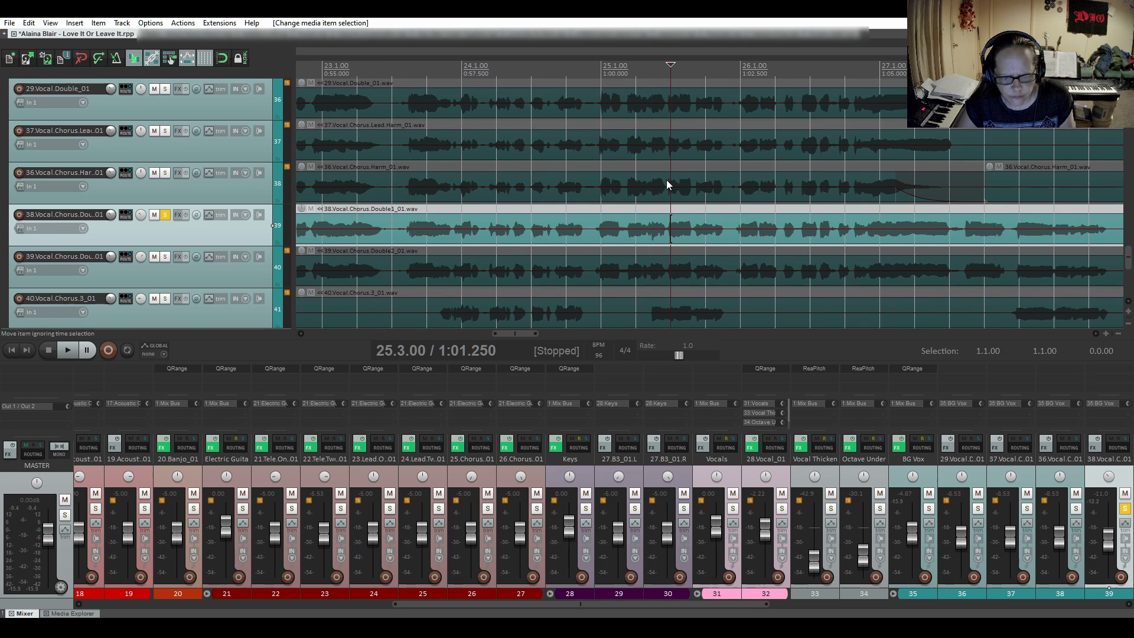
key(space)
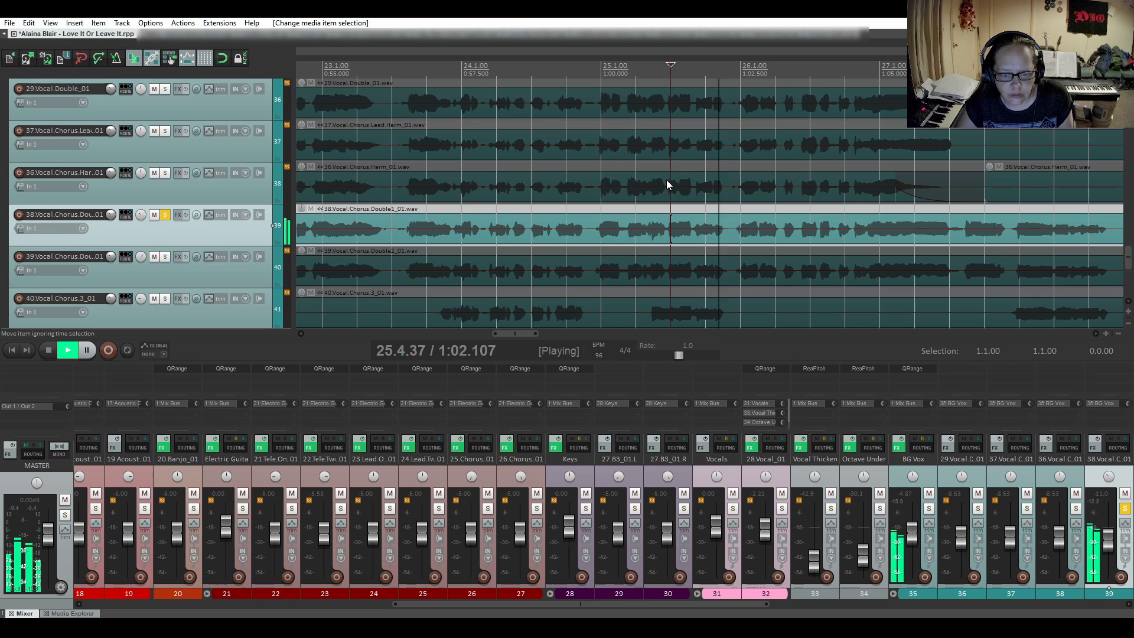
key(space)
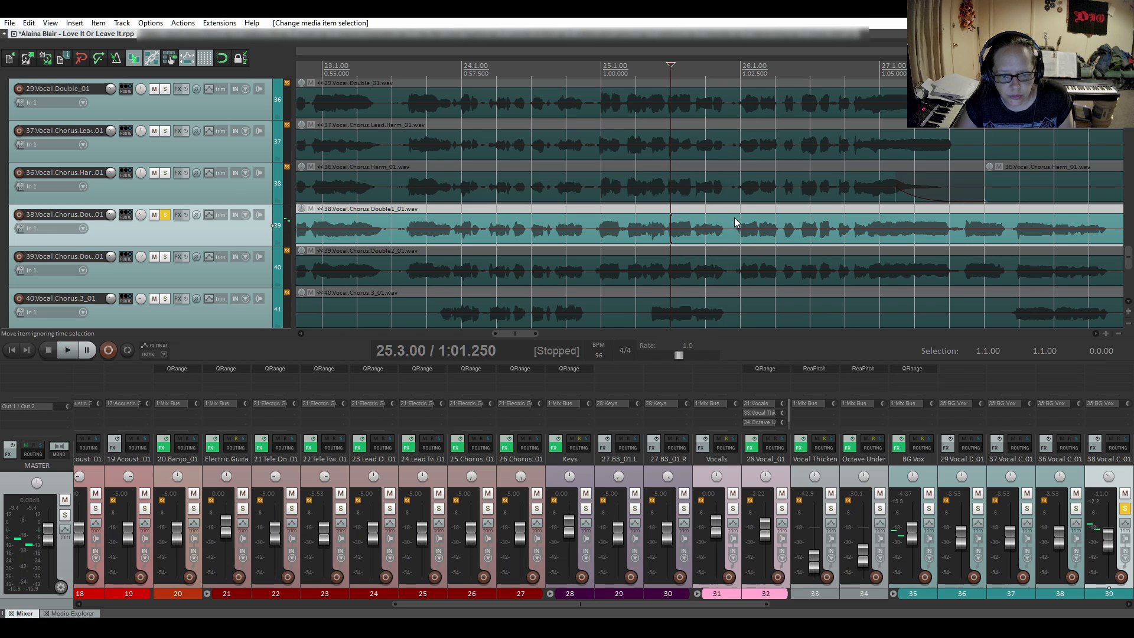
- Split the first chorus double at 25.4.66, between two phrases, and fade in the following item with the third, slow-starting curve shape
click(729, 219)
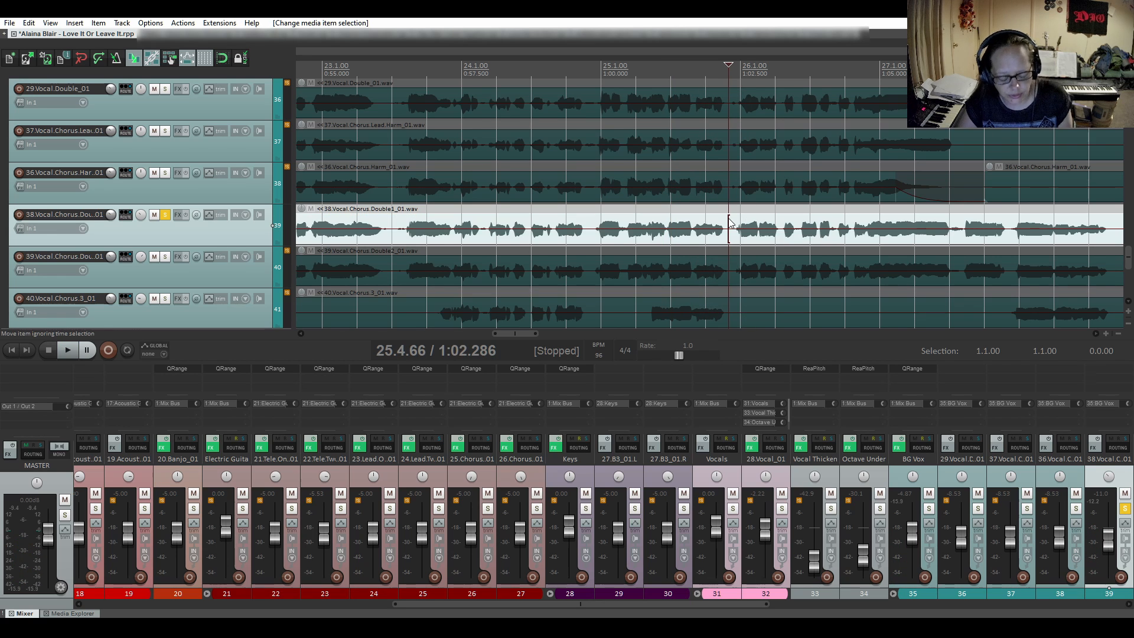
key(s)
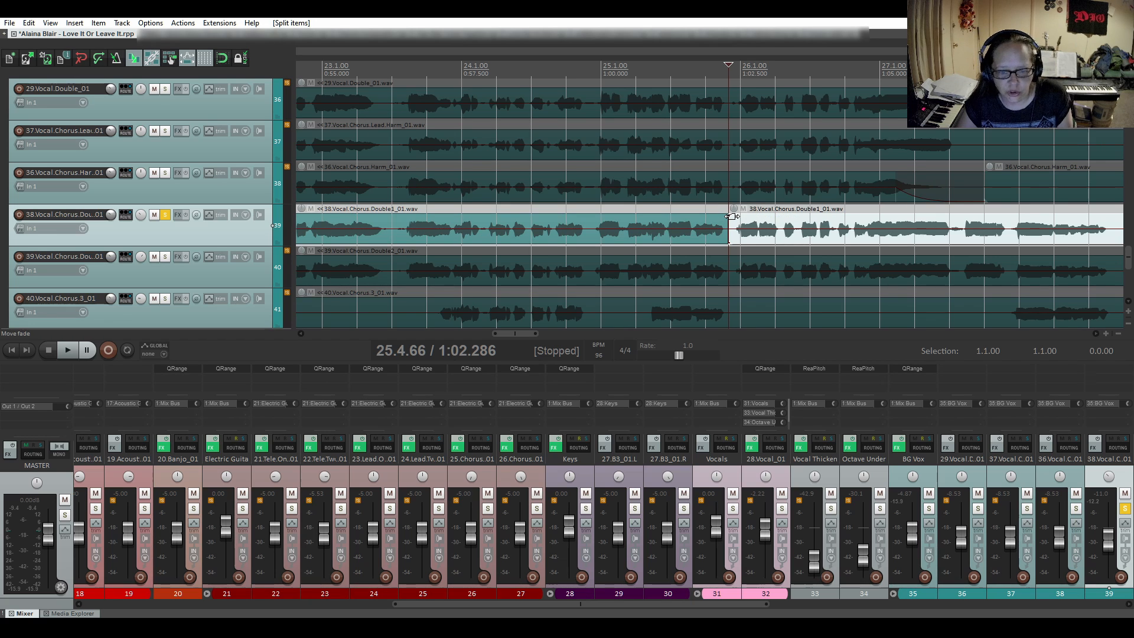
drag(731, 216, 759, 219)
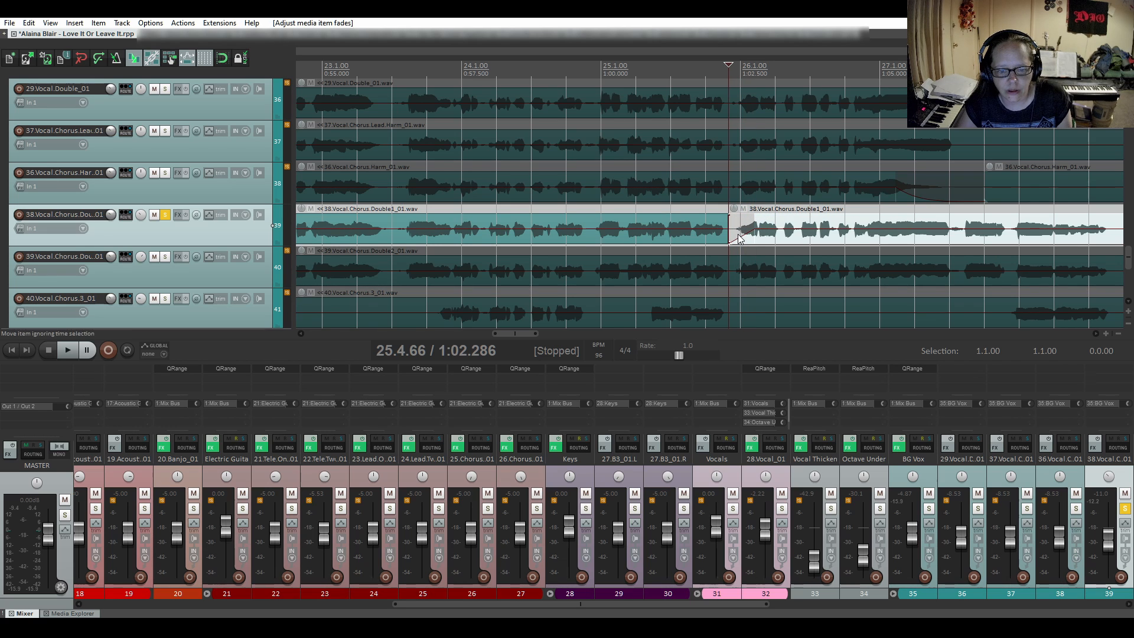
right_click(739, 236)
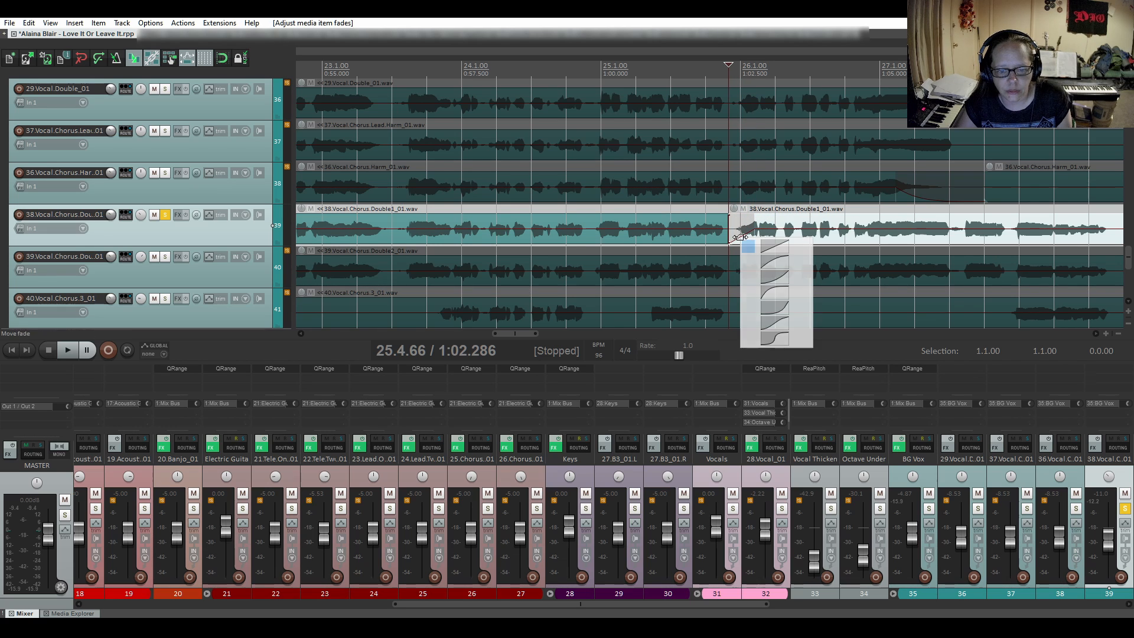
click(763, 277)
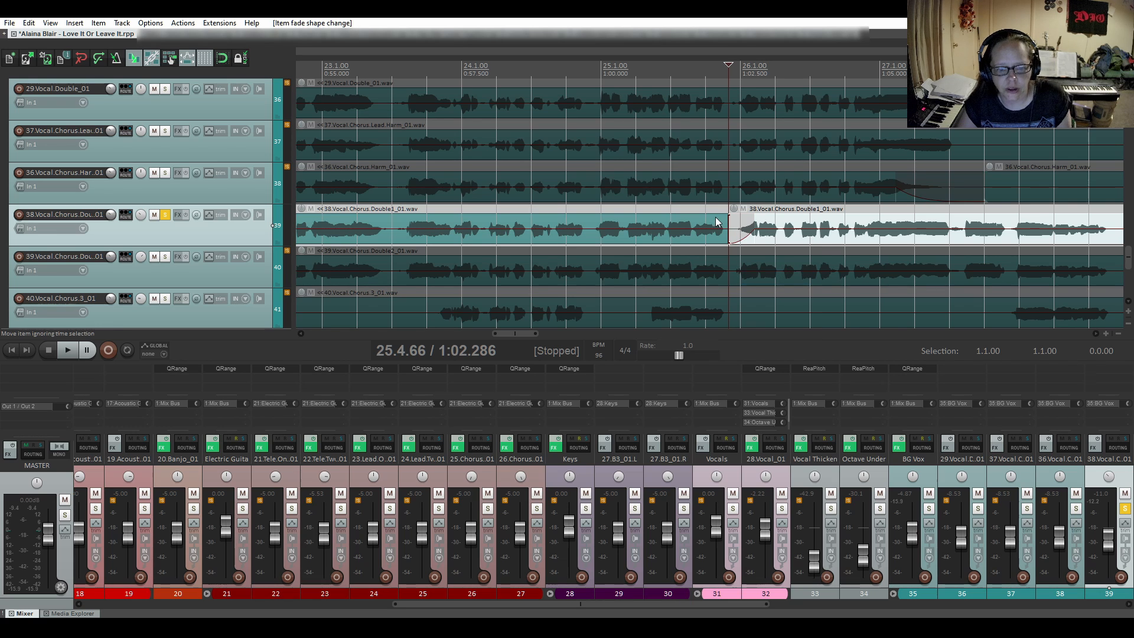
- Audition the new fade-in from 25.2.44, shorten it, and audition it again from 25.4.07 through the rest of the chorus
click(656, 204)
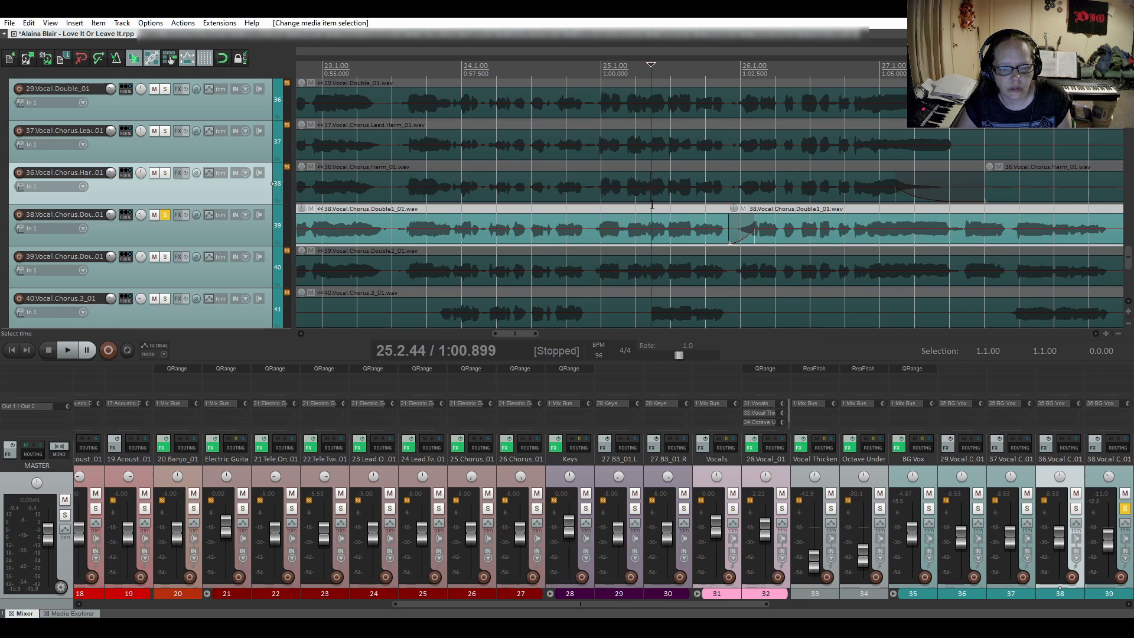
key(space)
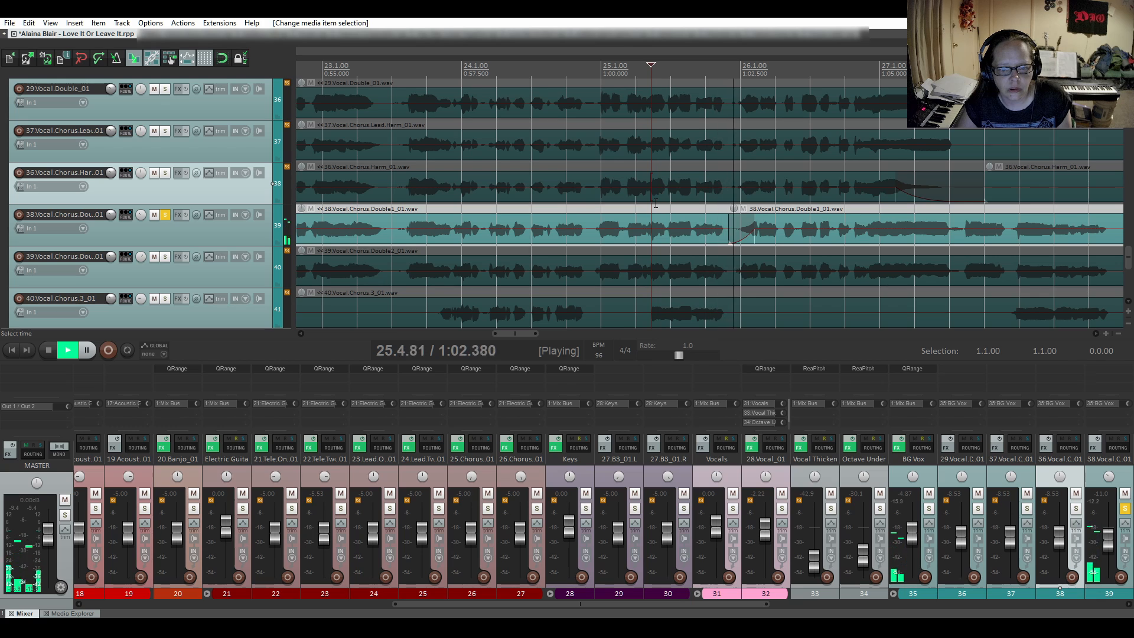
key(space)
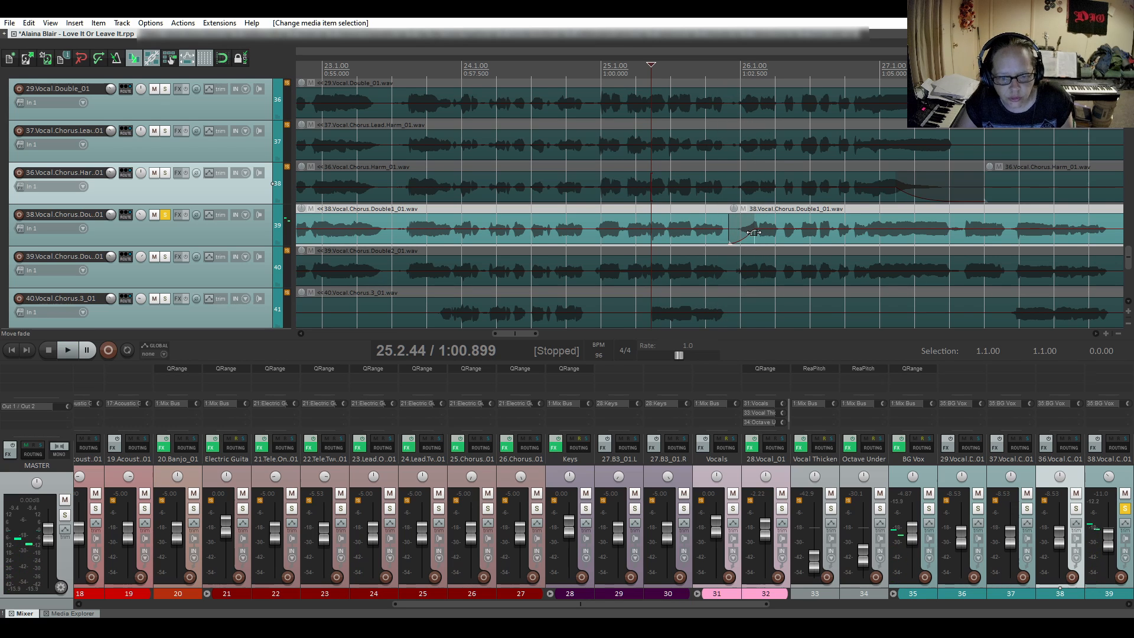
drag(755, 235, 738, 234)
click(708, 208)
key(space)
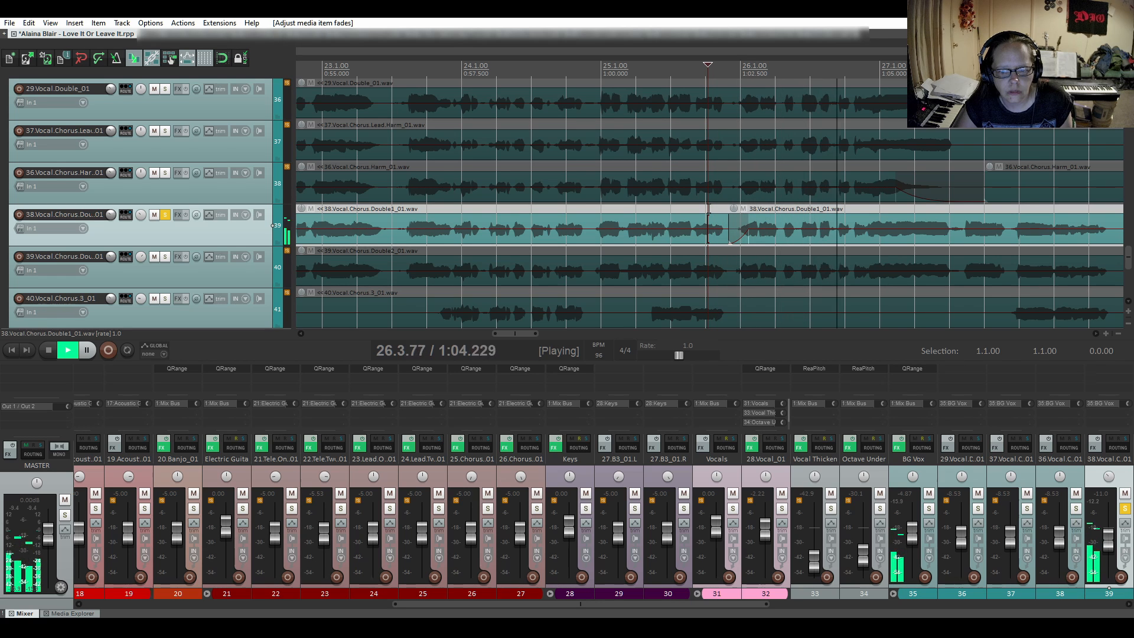
scroll(789, 264, down, 3)
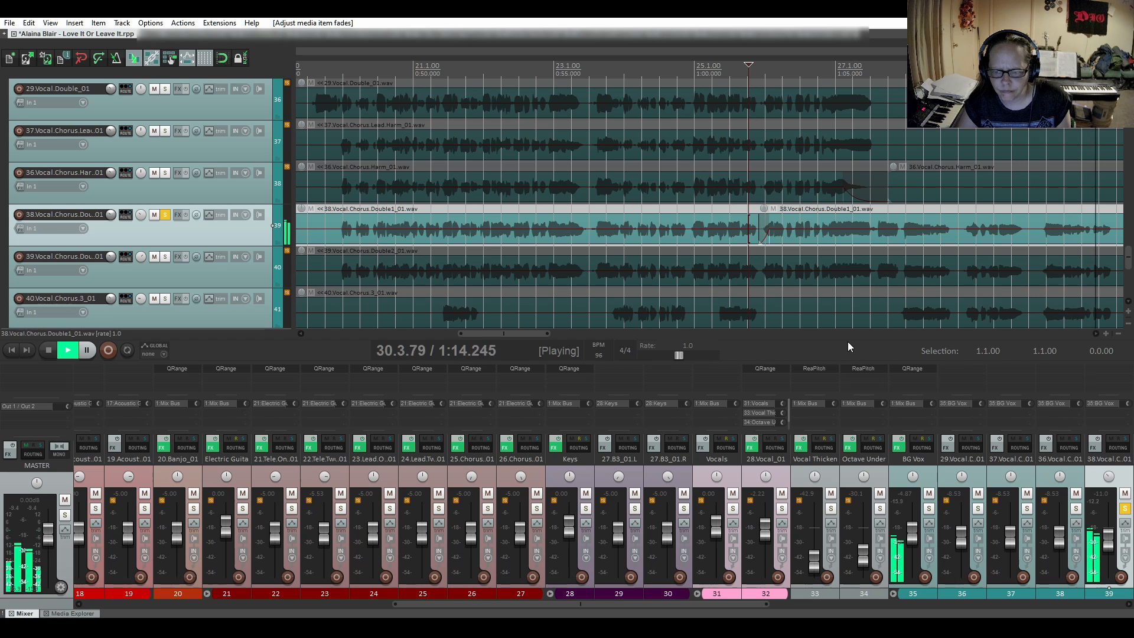
key(space)
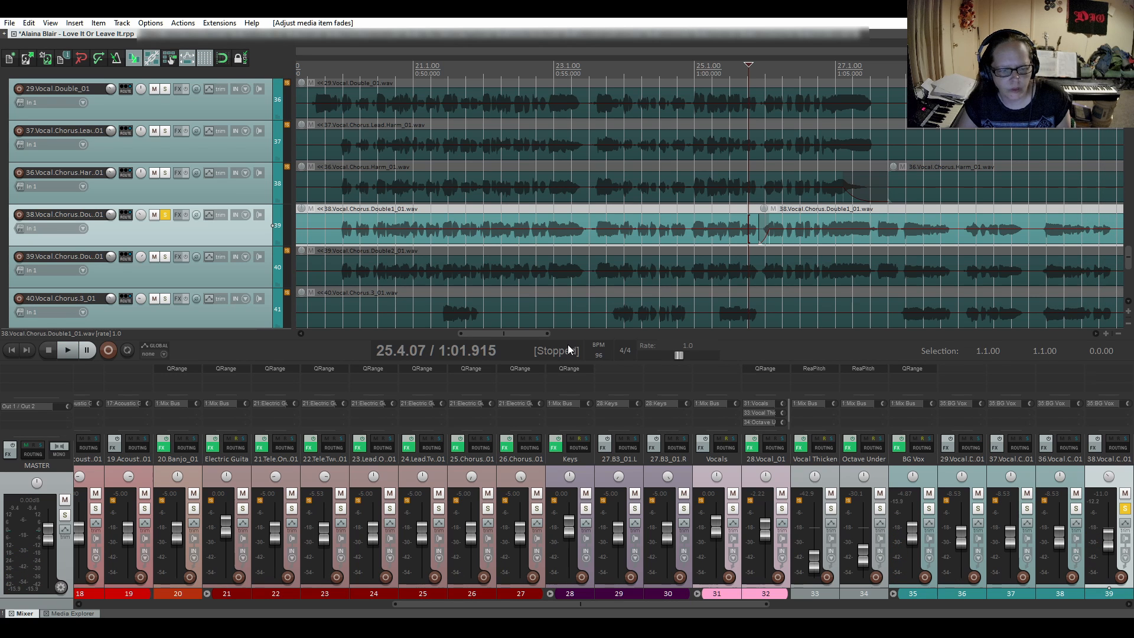
- Audition the first chorus double's next group of phrases, before the second chorus, from 39.3.85
drag(528, 334, 638, 337)
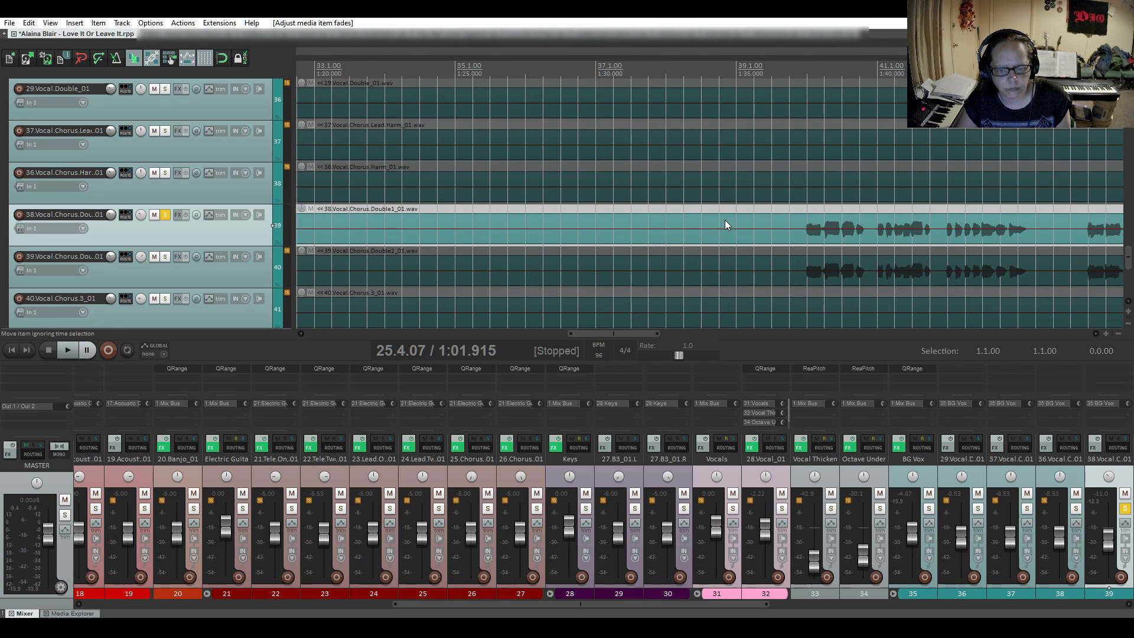
scroll(725, 219, down, 3)
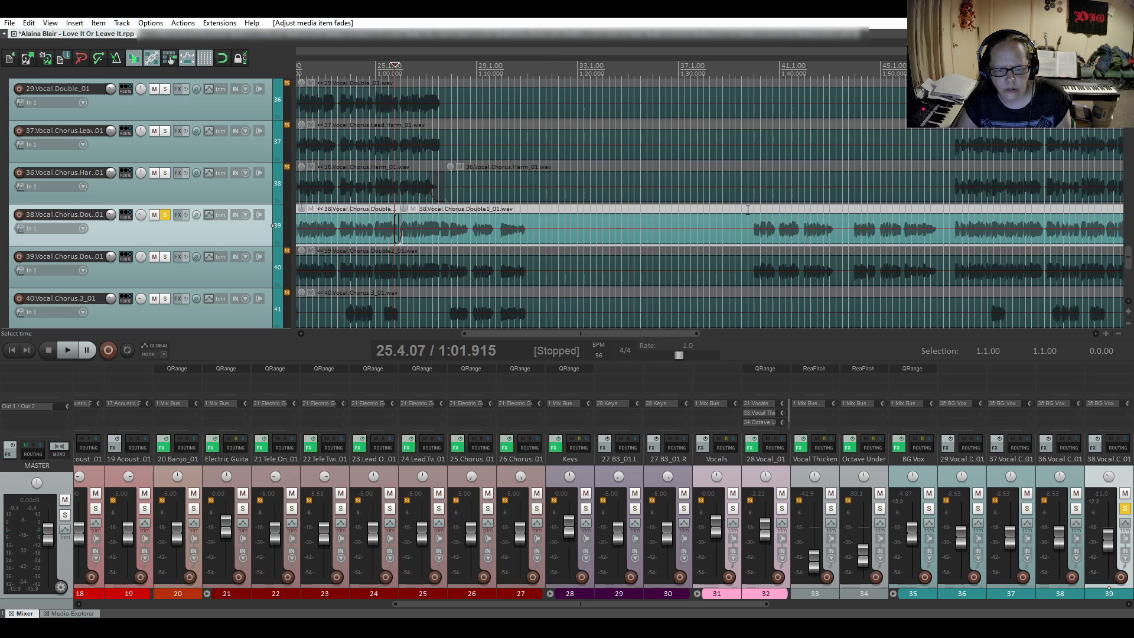
click(747, 209)
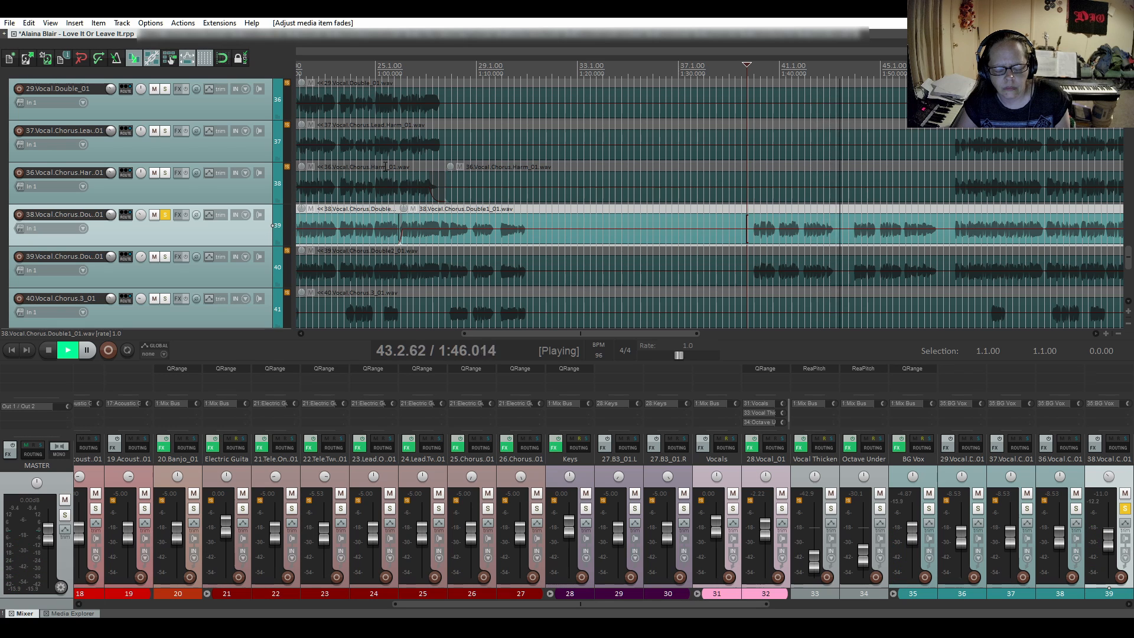
key(space)
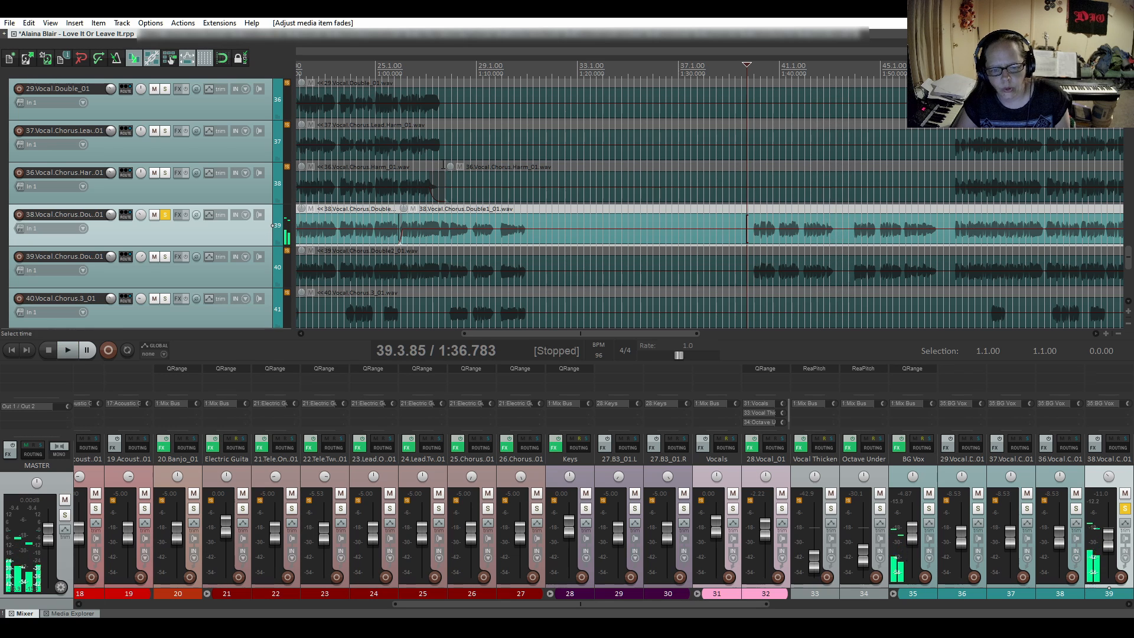
key(space)
- Audition the first chorus double's phrases from 43.4.05, and its second chorus from 47.4.72 up to about bar 60
key(space)
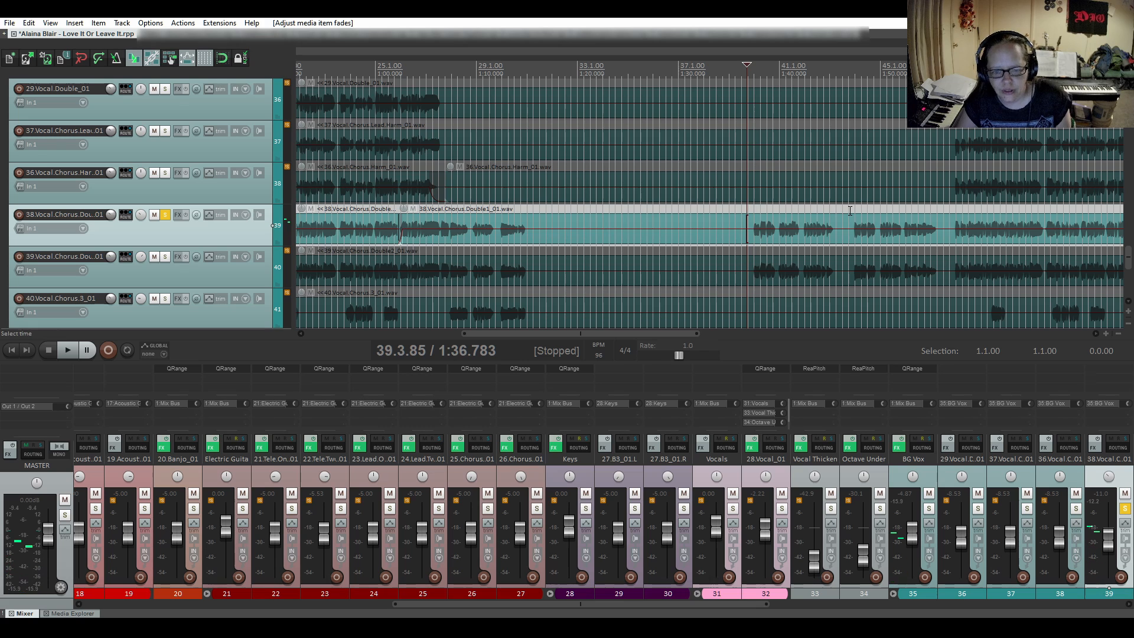
click(849, 210)
key(space)
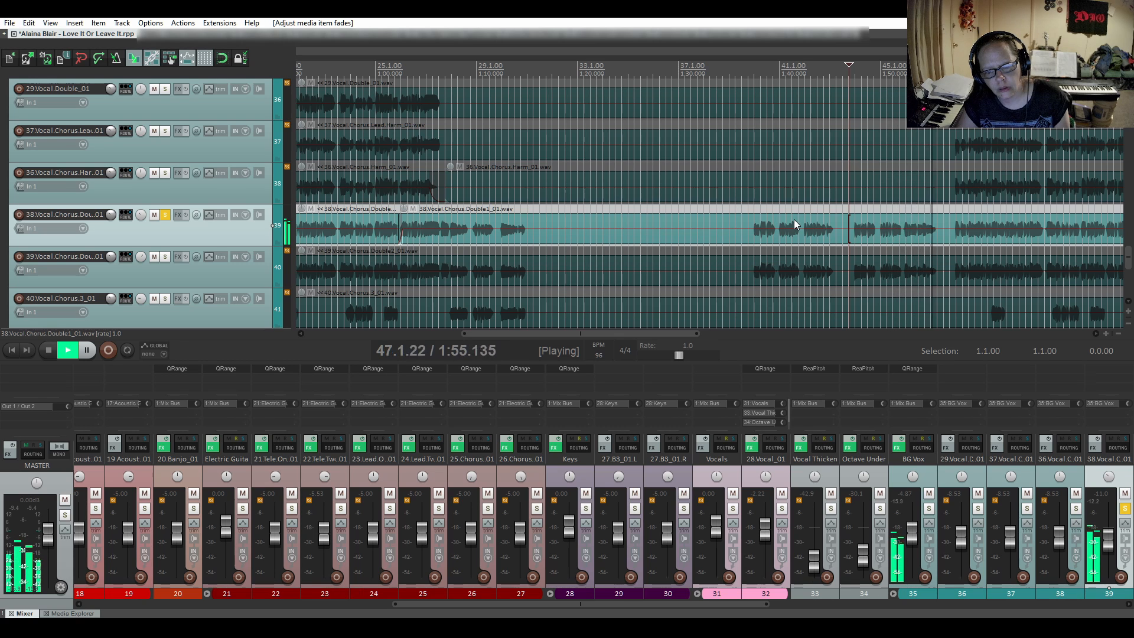
key(space)
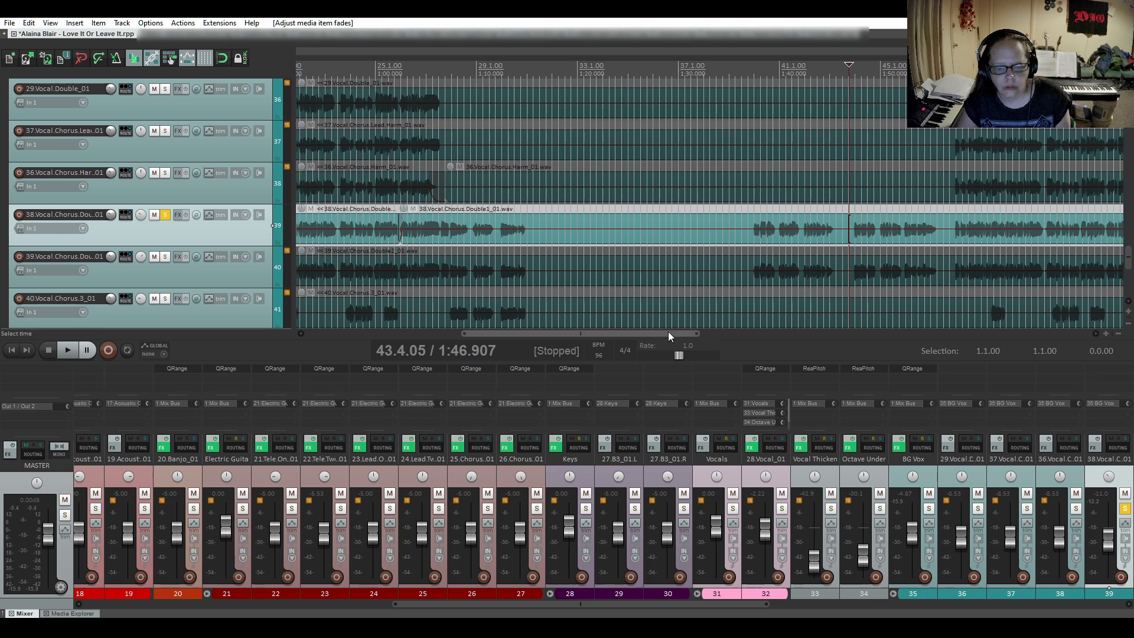
drag(668, 331, 789, 331)
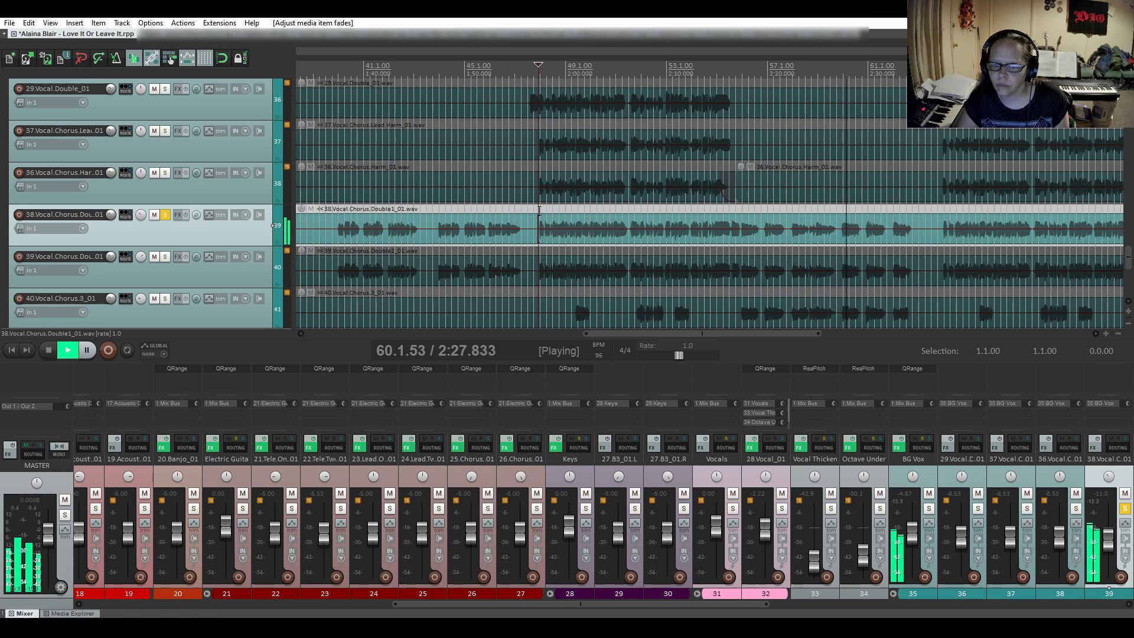
key(space)
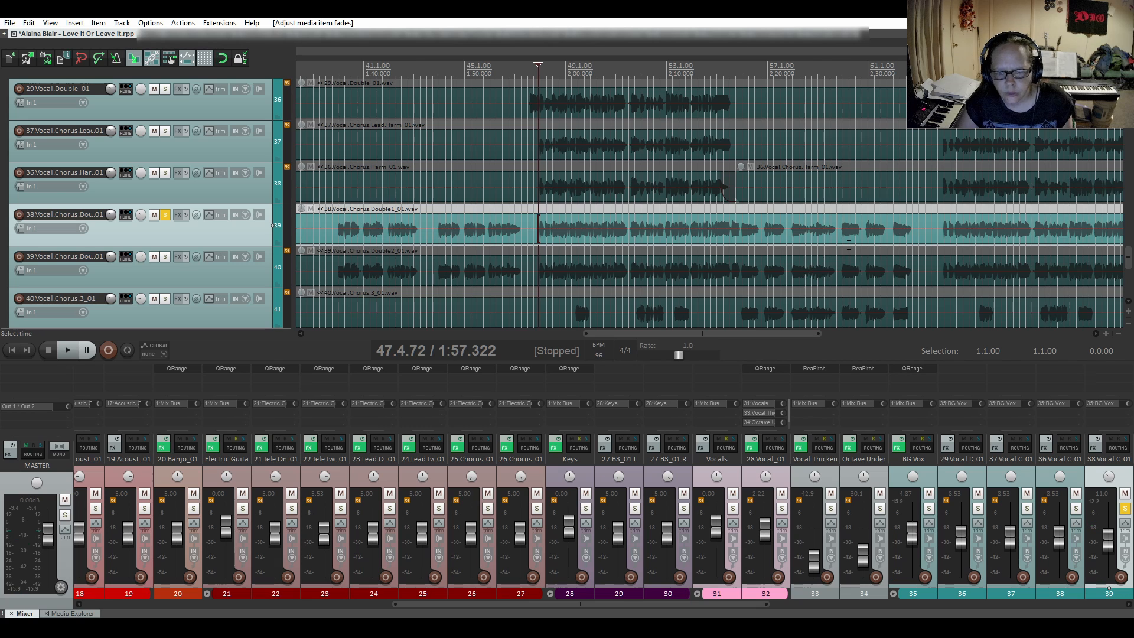
- Split the first chorus double at 59.4.47, between two phrases, and fade in the following item with the third, slow-starting curve shape
scroll(848, 244, up, 4)
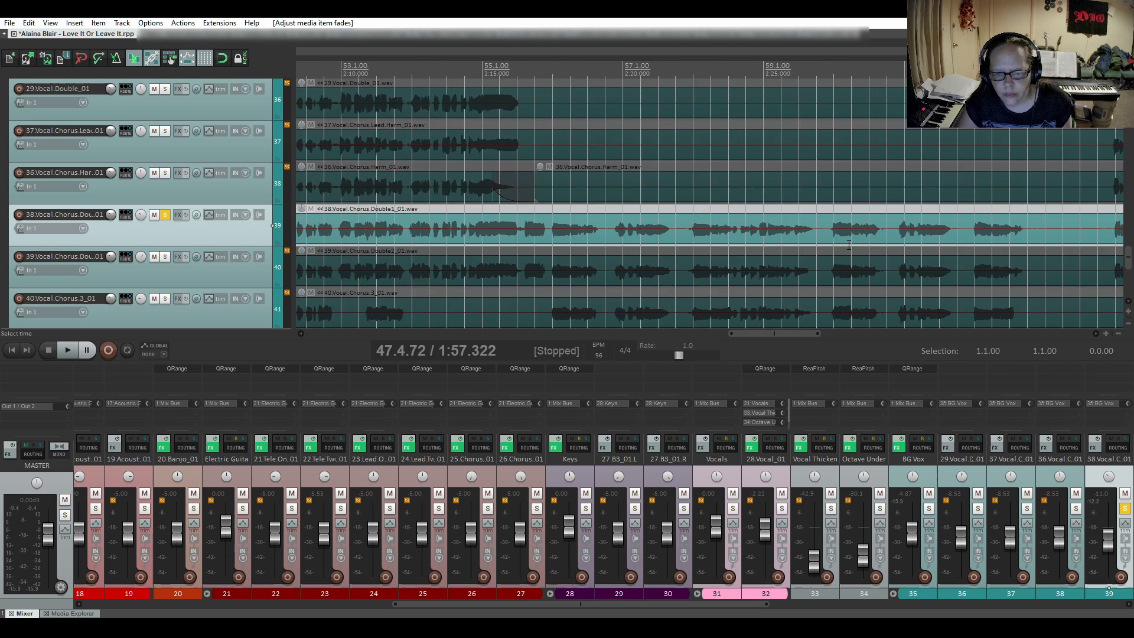
click(817, 239)
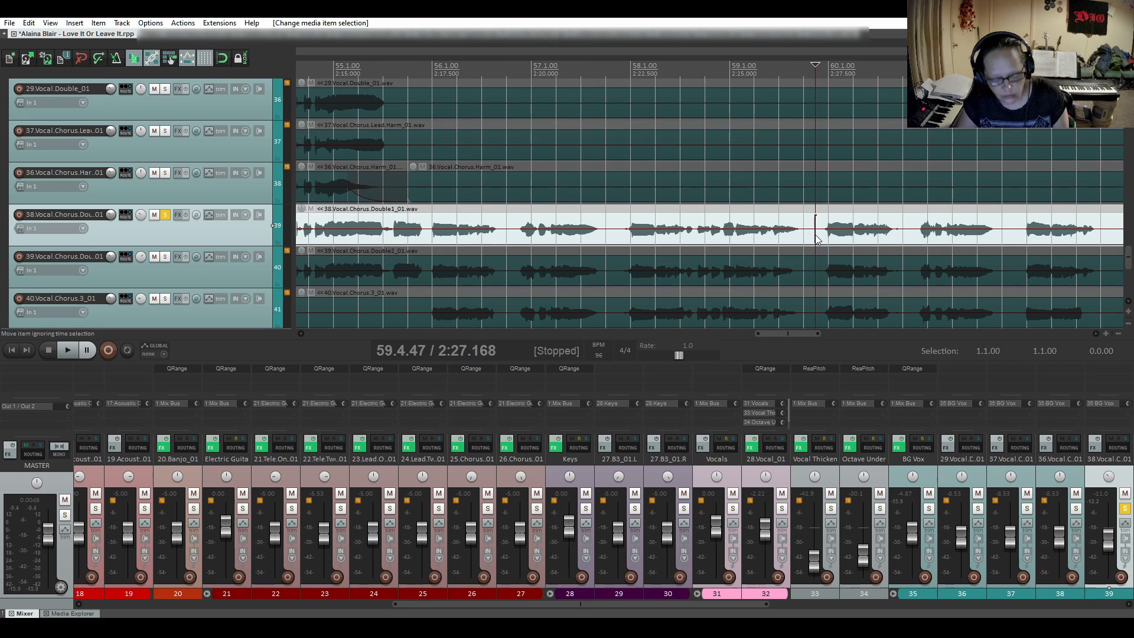
key(s)
drag(818, 218, 838, 215)
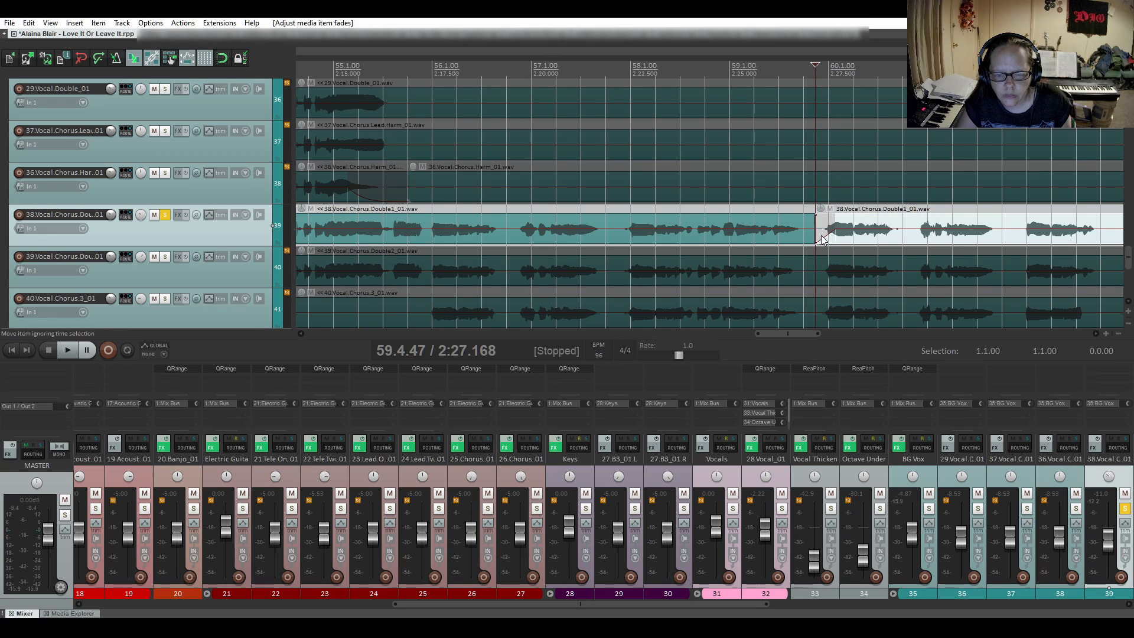
right_click(823, 237)
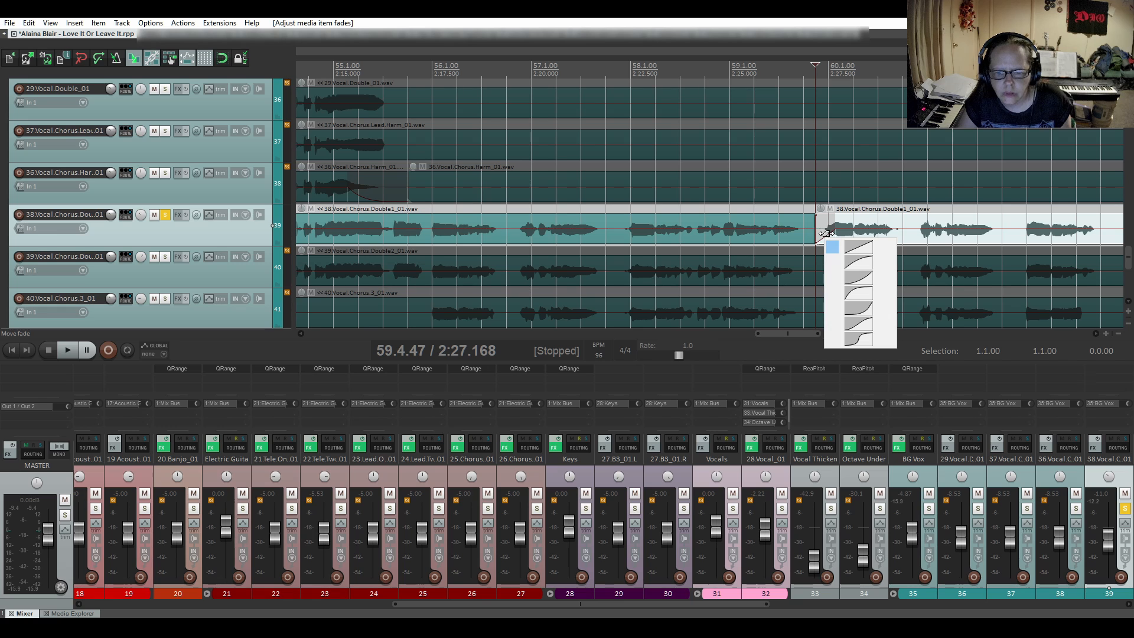
click(849, 270)
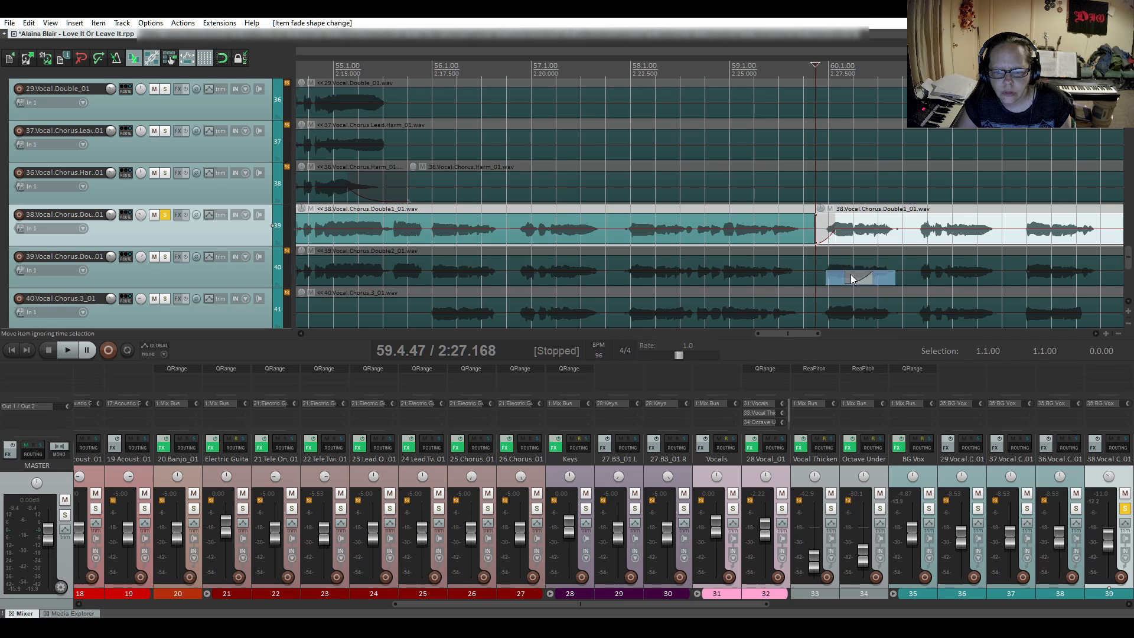
- Audition the new fade-in on the first chorus double from 59.3.75 through the following phrases
click(798, 211)
key(space)
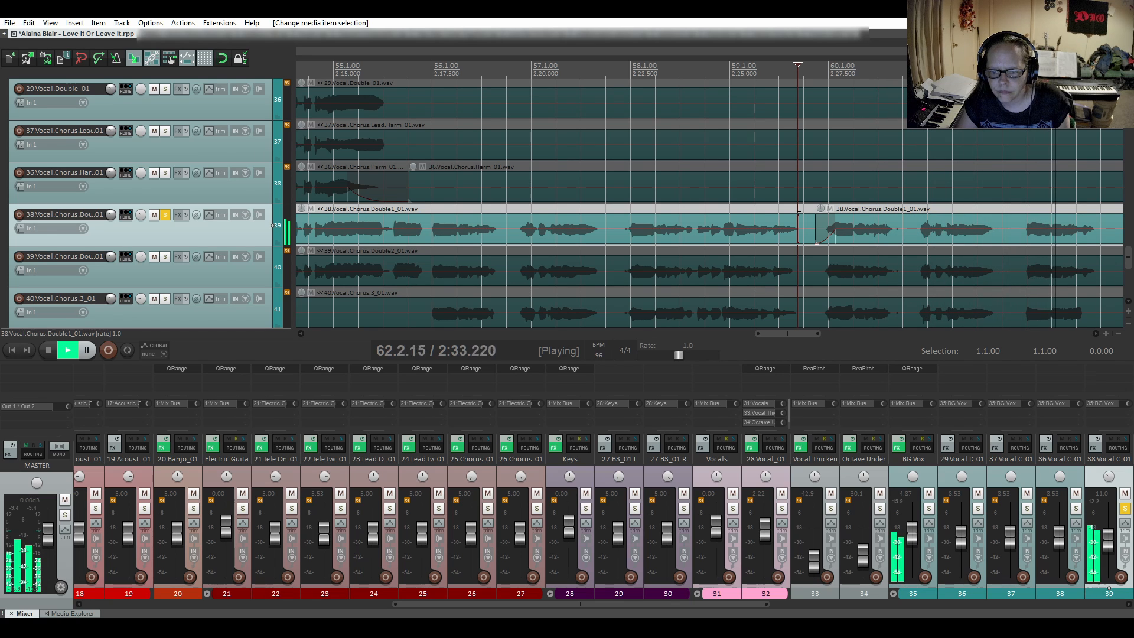
key(space)
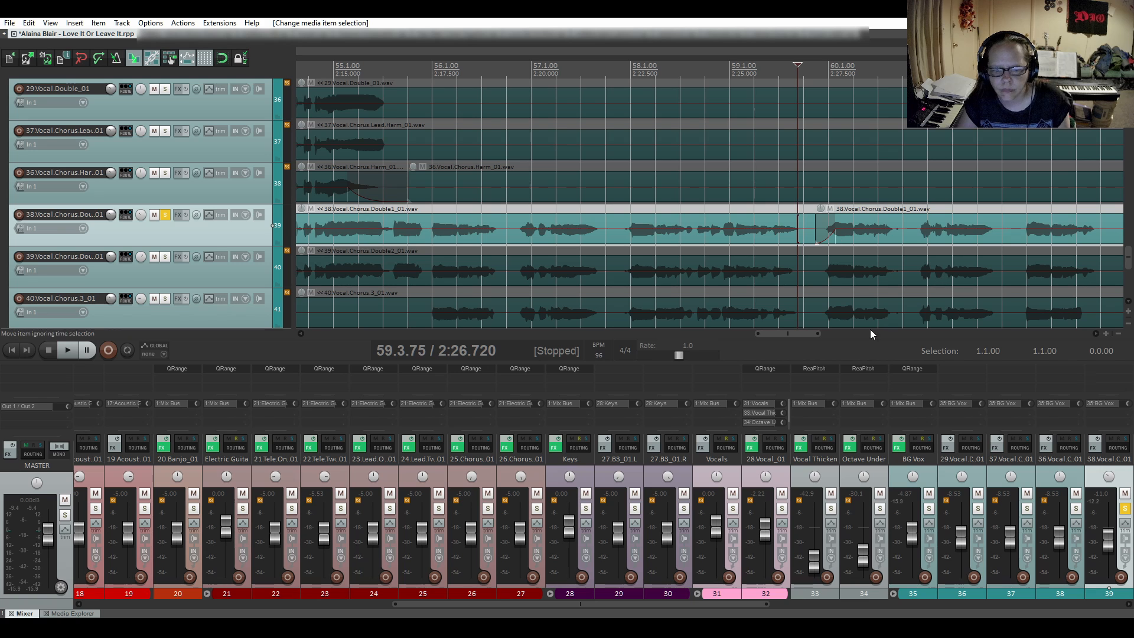
- Audition the first chorus double's next chorus from 63.4.64 until just before bar 70
drag(809, 334, 853, 335)
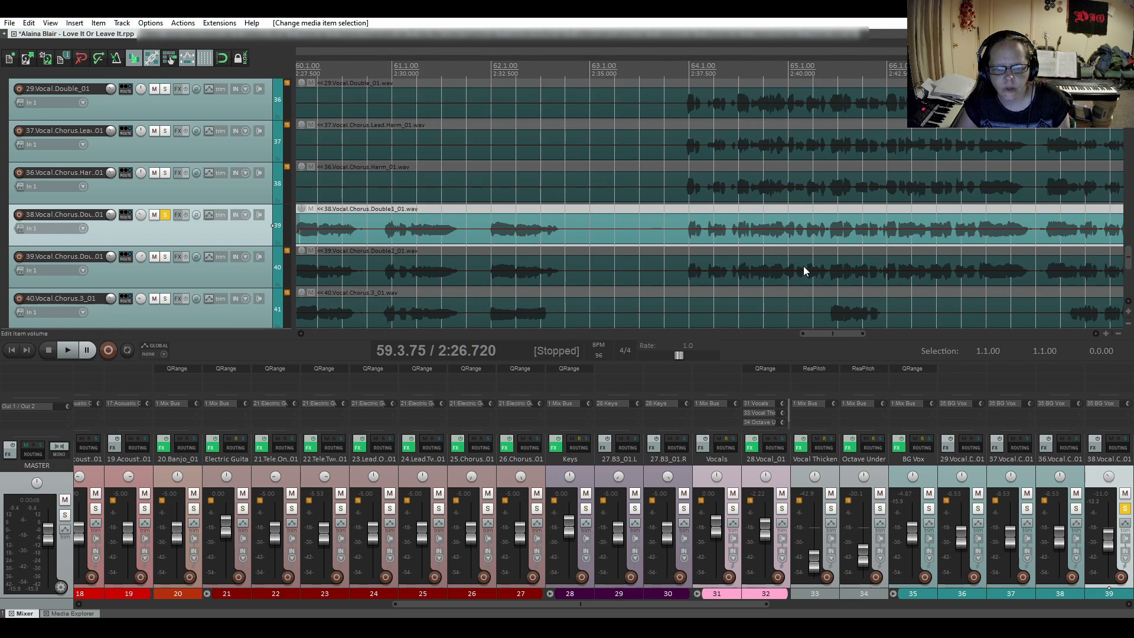
scroll(803, 270, down, 3)
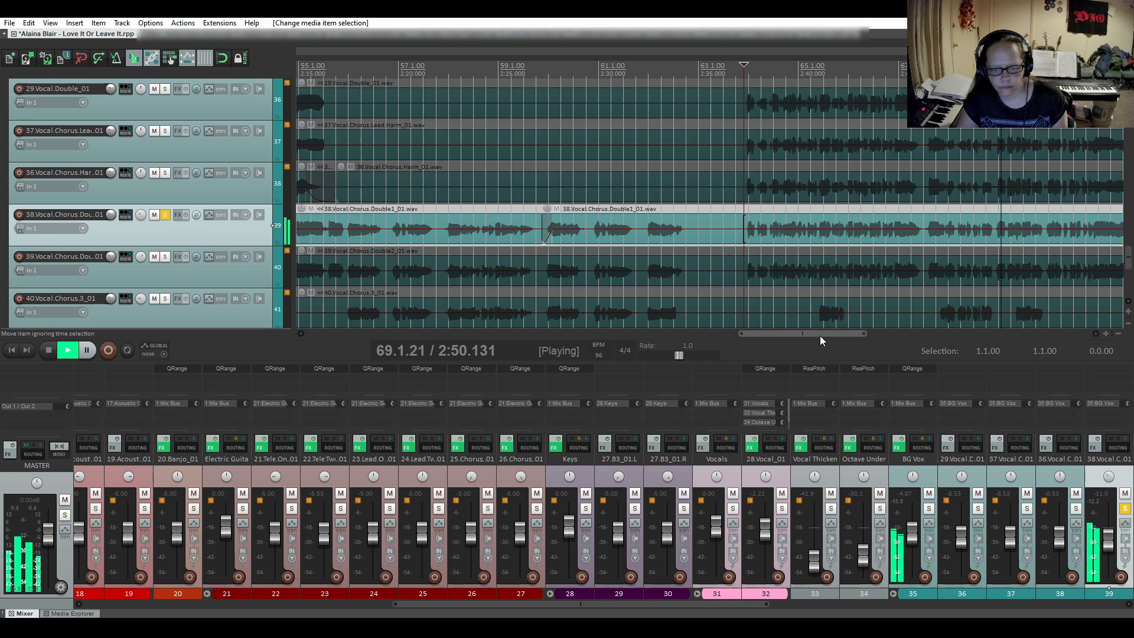
drag(819, 335, 876, 332)
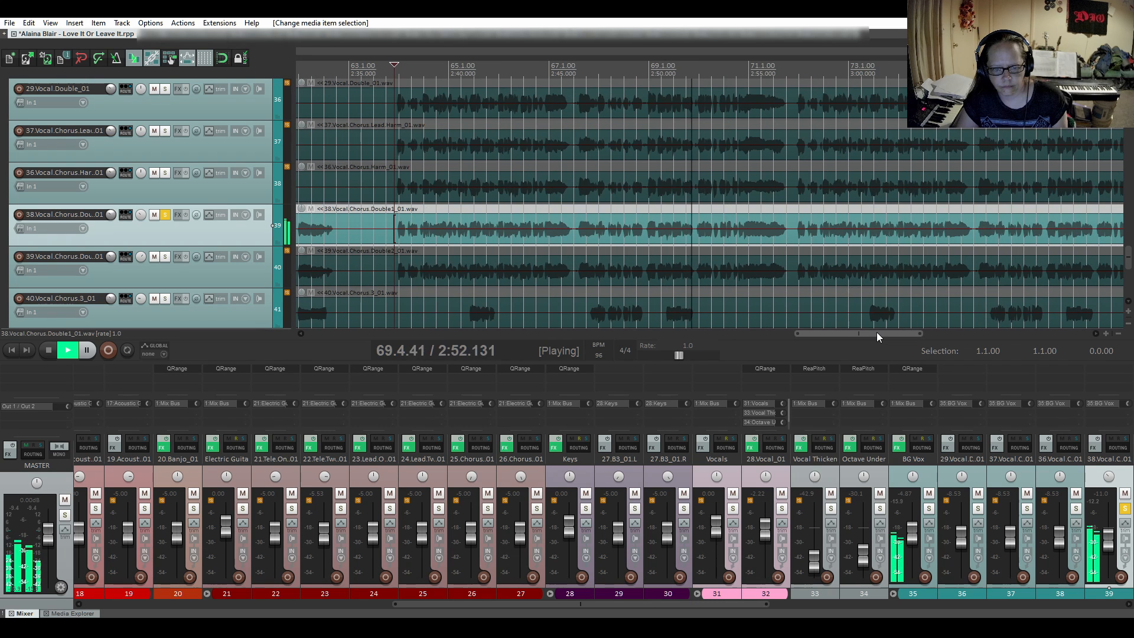
key(space)
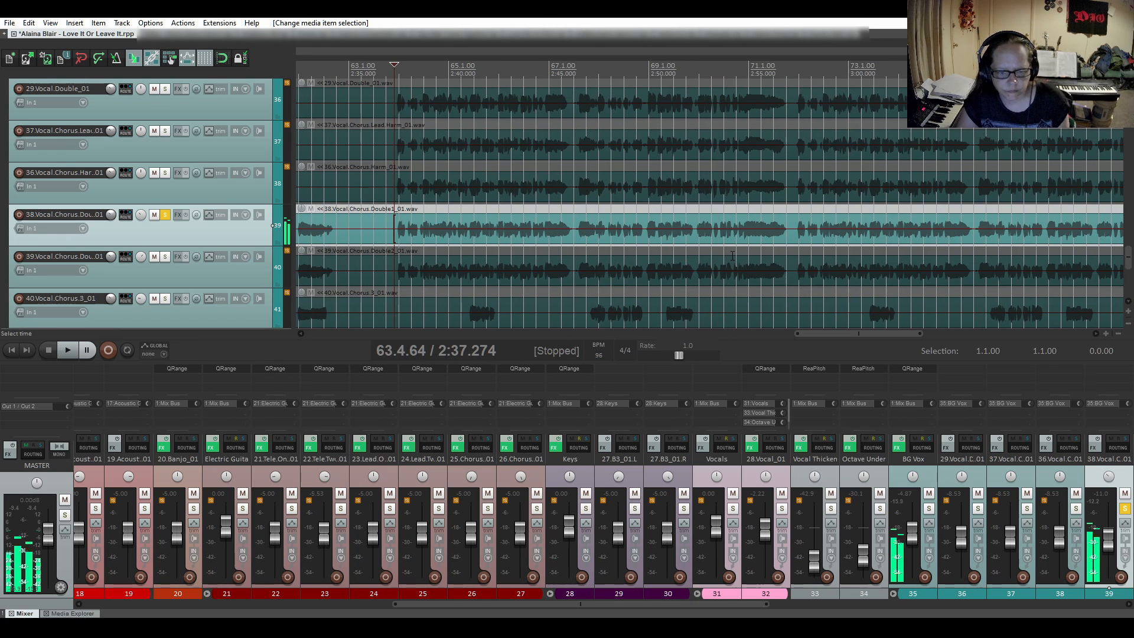
- Split the first chorus double at 69.4.74, just before bar 70, and fade in the following item with the third, slow-starting curve shape
click(696, 240)
scroll(695, 242, up, 5)
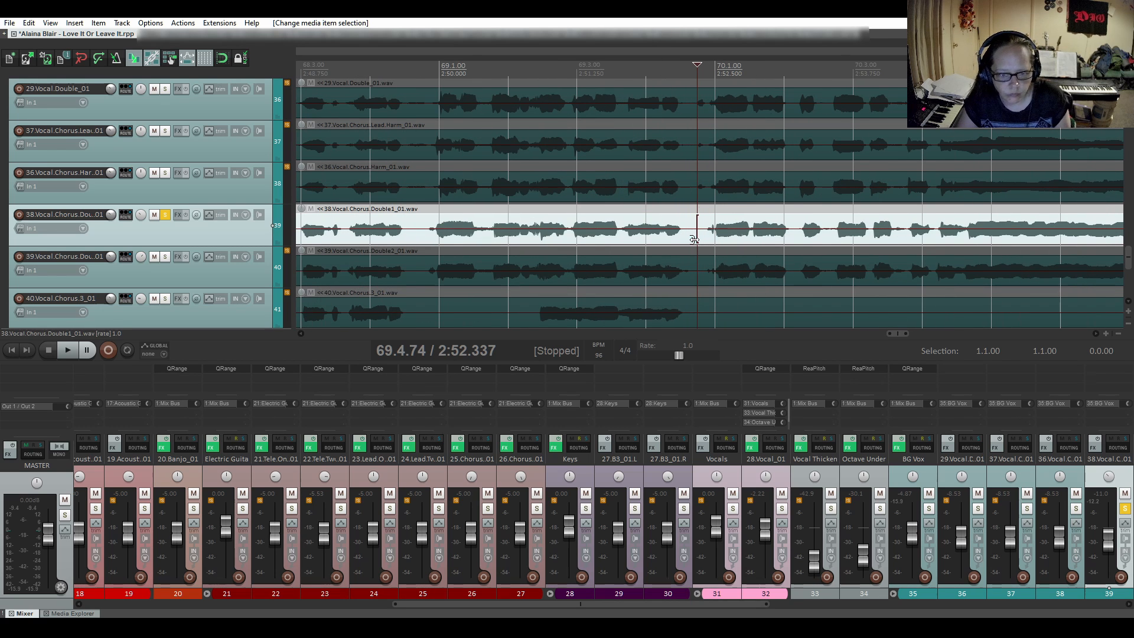
key(s)
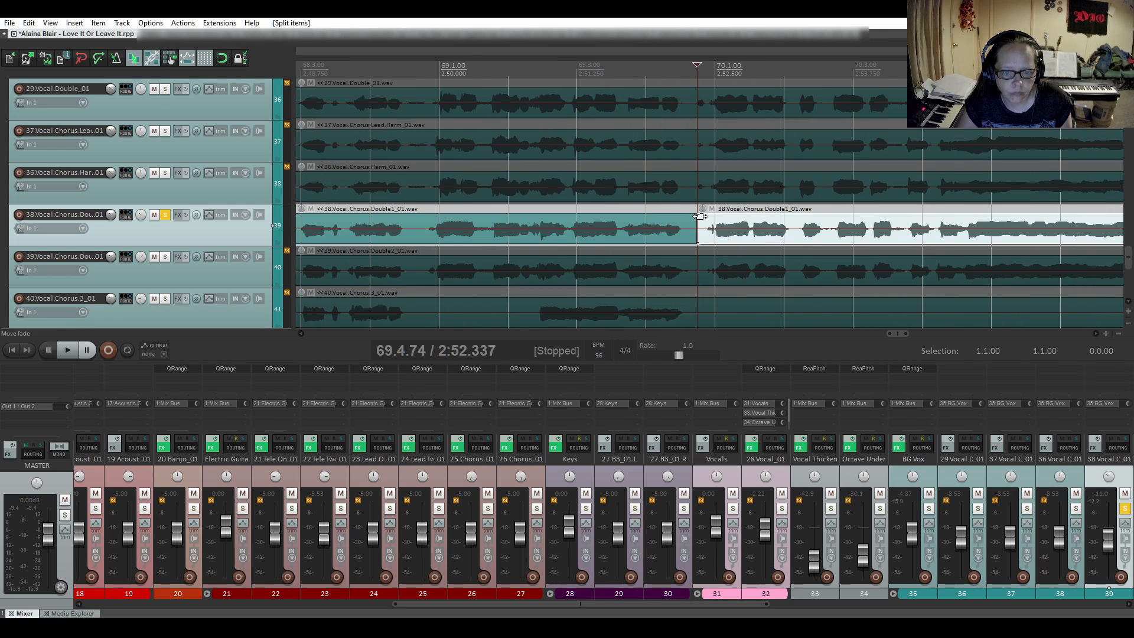
drag(700, 217, 724, 214)
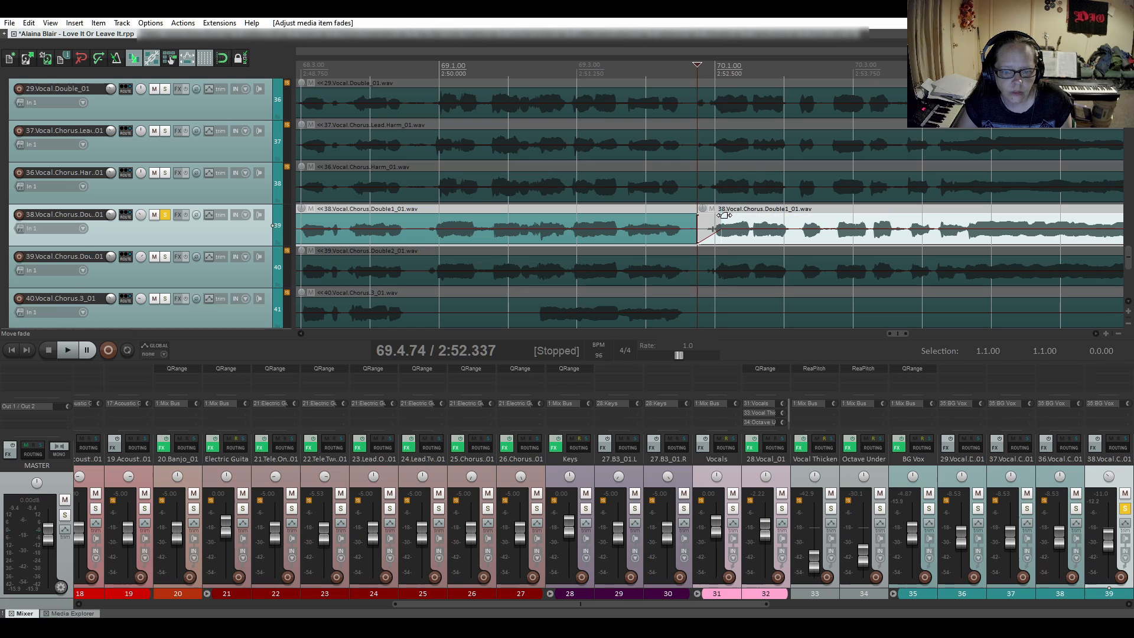
right_click(709, 235)
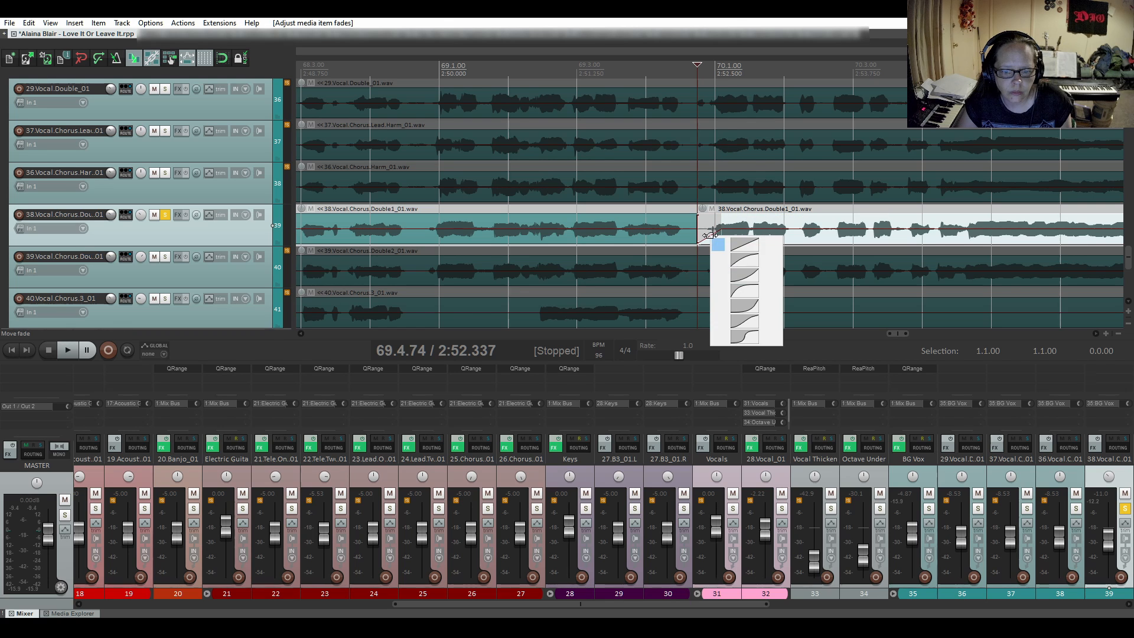
click(729, 279)
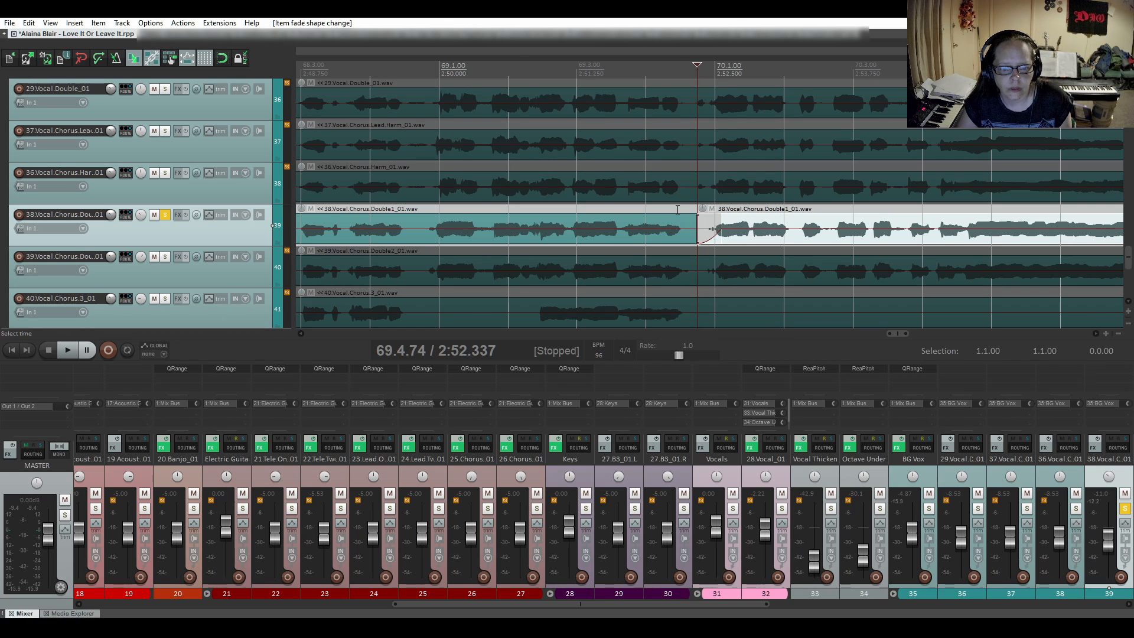
- Audition the first chorus double from 69.4.44 across the new fade-in, and recheck the gap just before bar 78
click(677, 209)
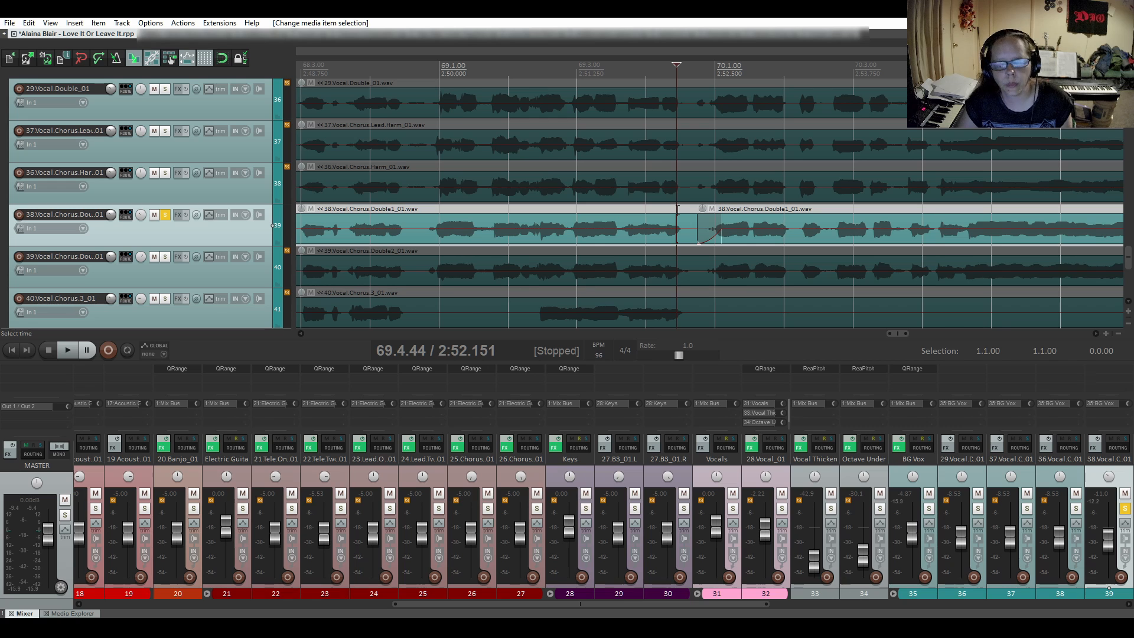
key(space)
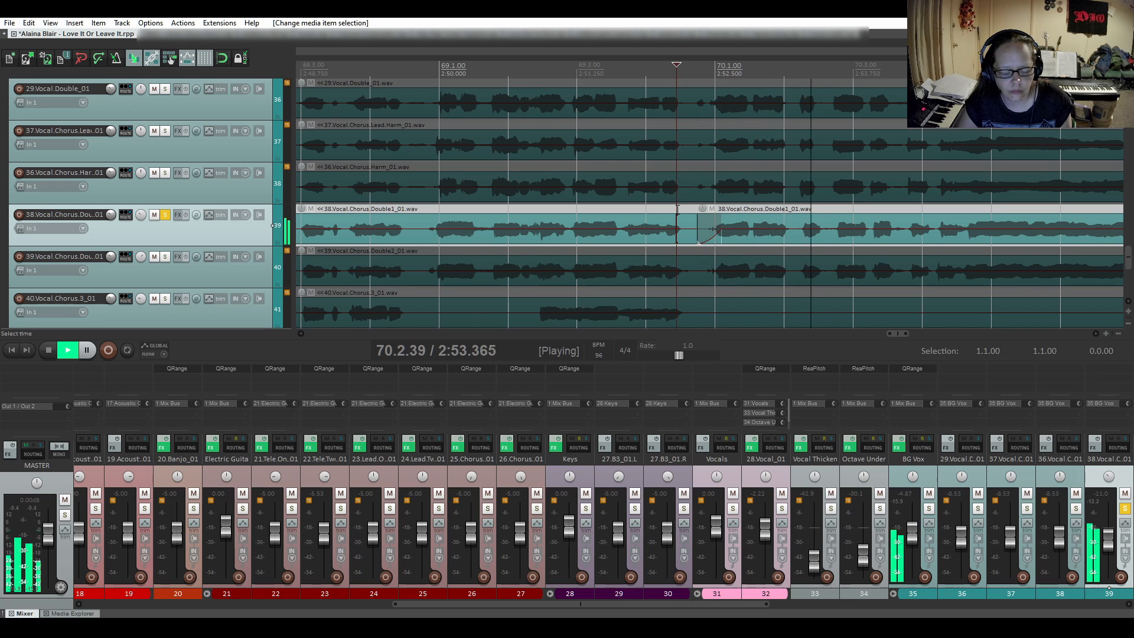
scroll(678, 209, down, 2)
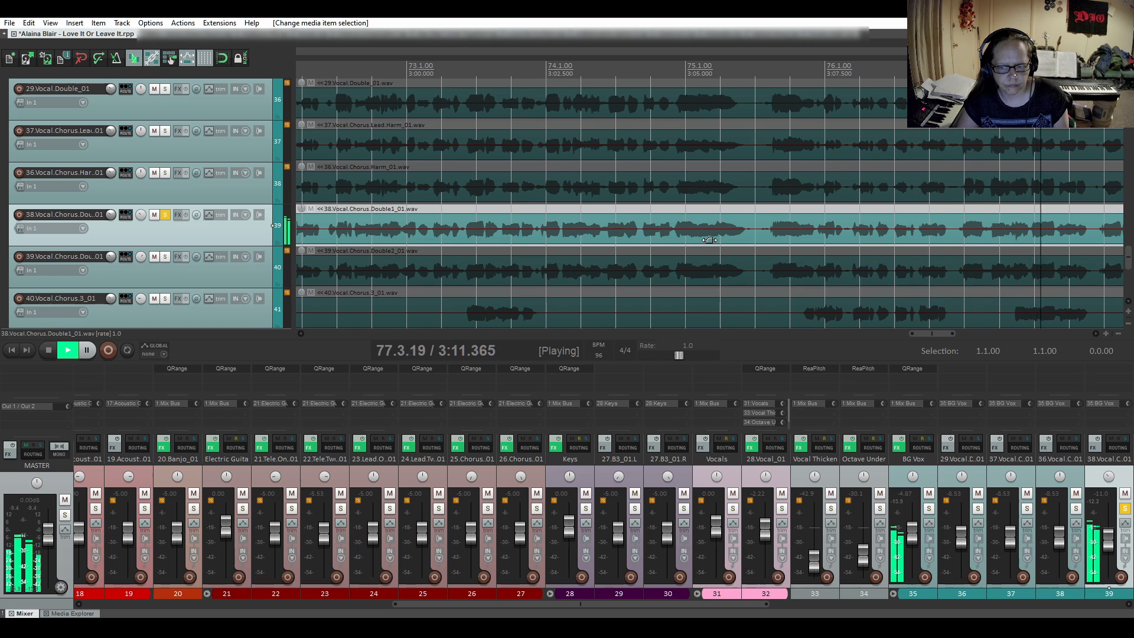
key(space)
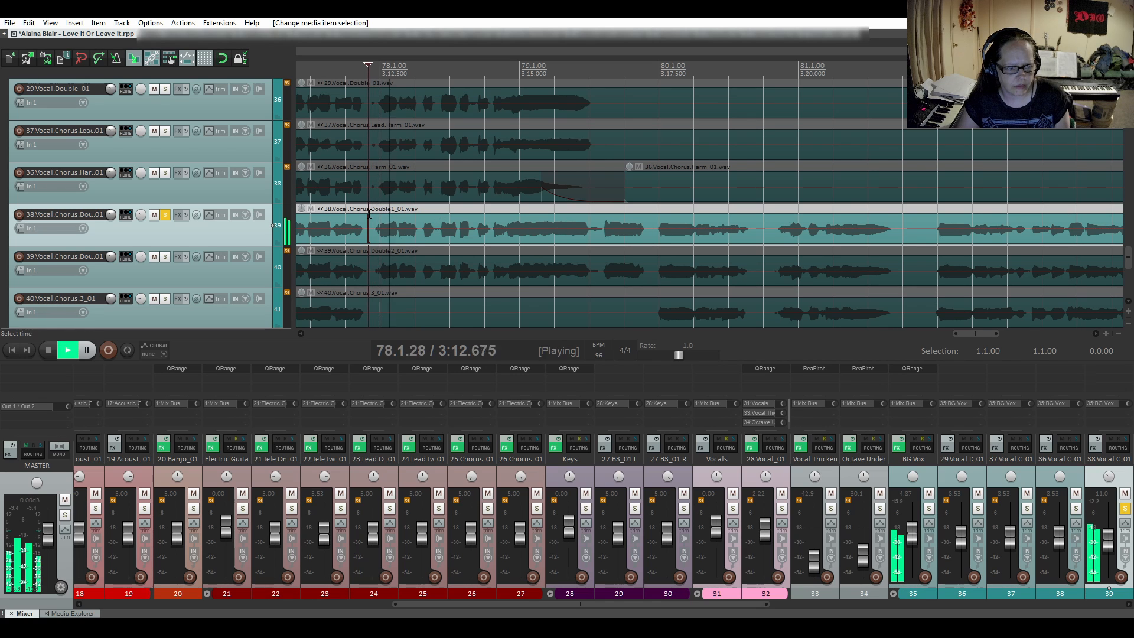
key(space)
- Split the first chorus double at 77.4.81, just before bar 78, and fade in the following item with the third, slow-starting curve shape
scroll(371, 224, up, 3)
click(373, 229)
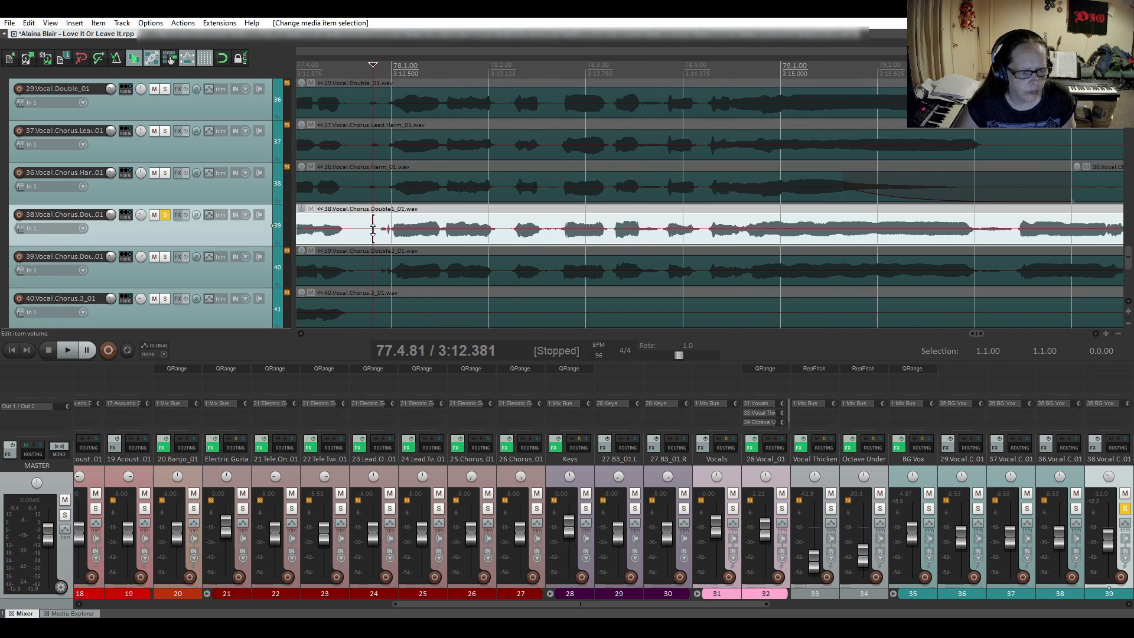
key(s)
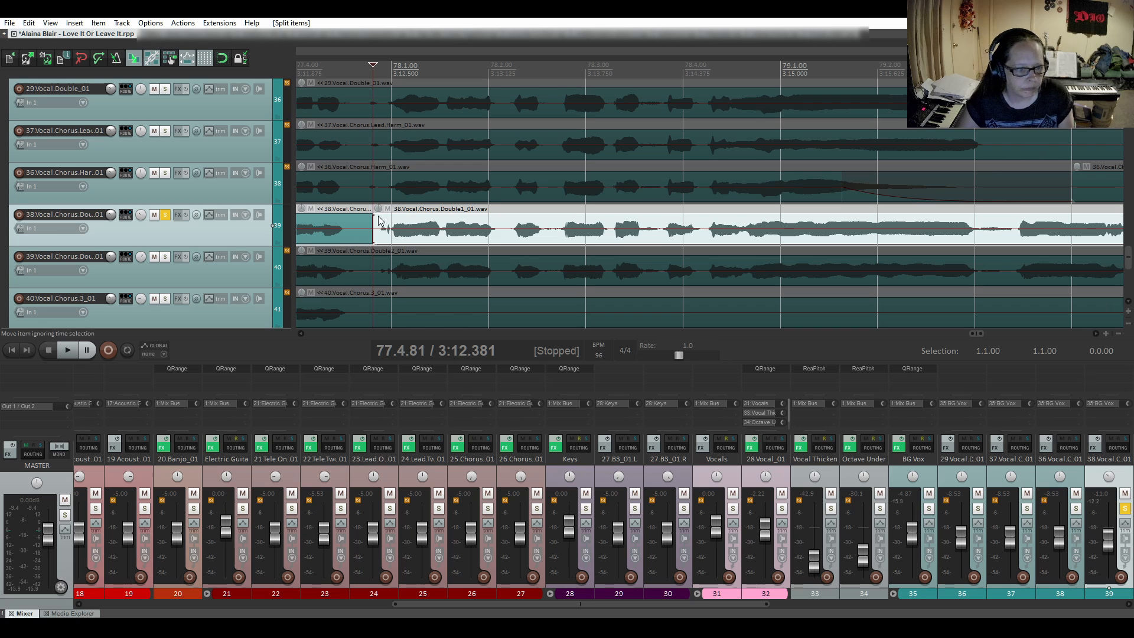
drag(376, 216, 395, 231)
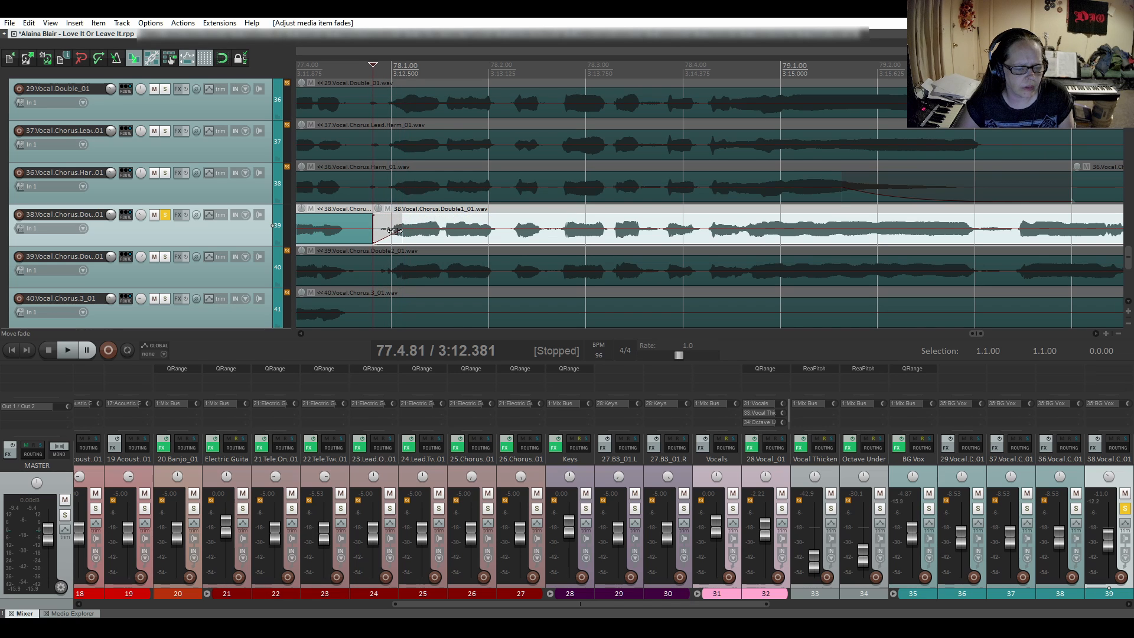
right_click(384, 239)
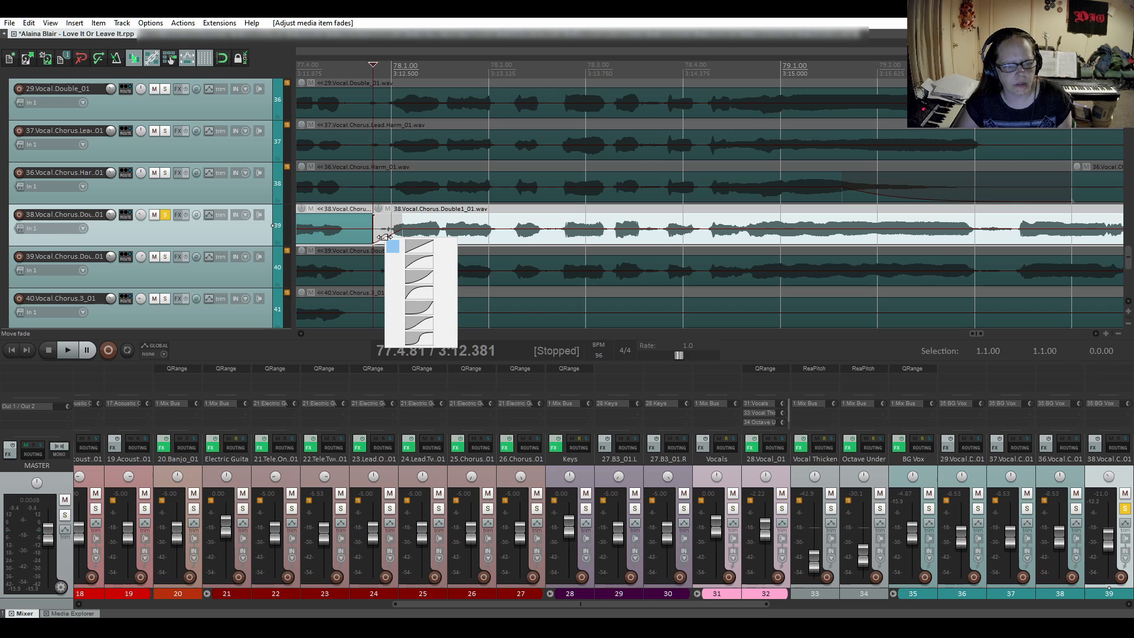
click(401, 276)
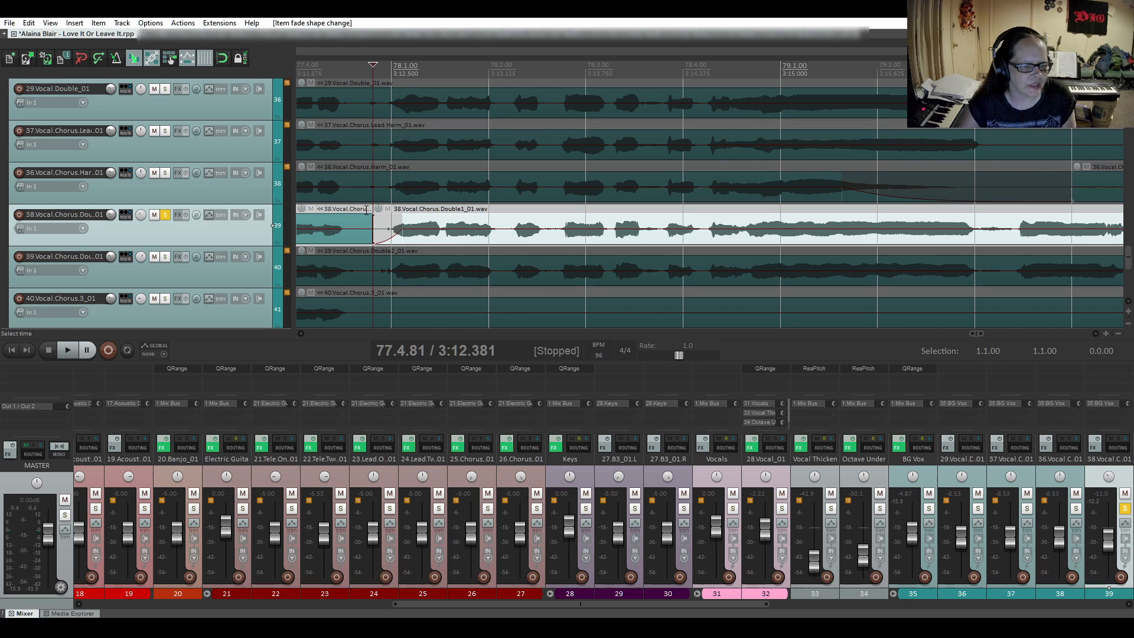
- Audition the new fade-in on the first chorus double from 77.4.55 through the end of the long note
click(348, 208)
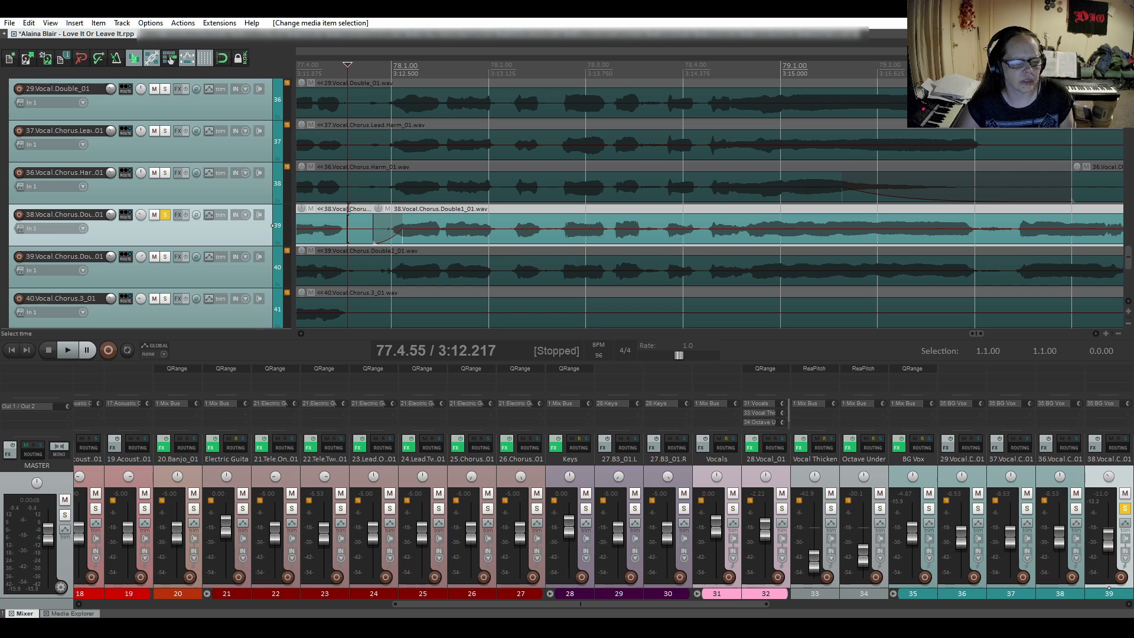
key(space)
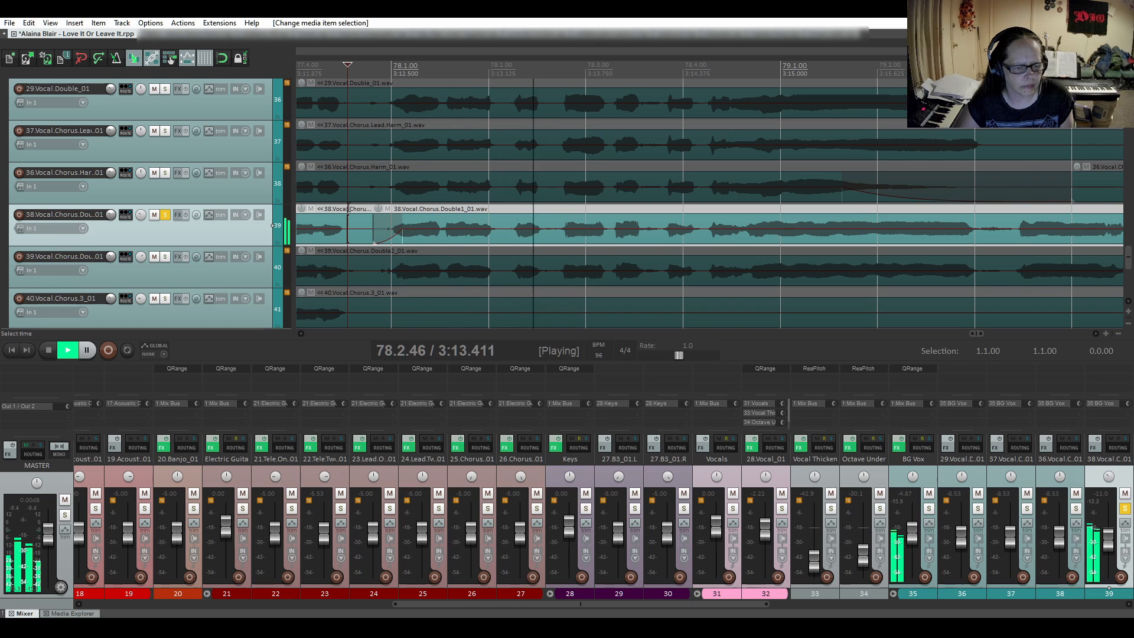
scroll(534, 249, down, 2)
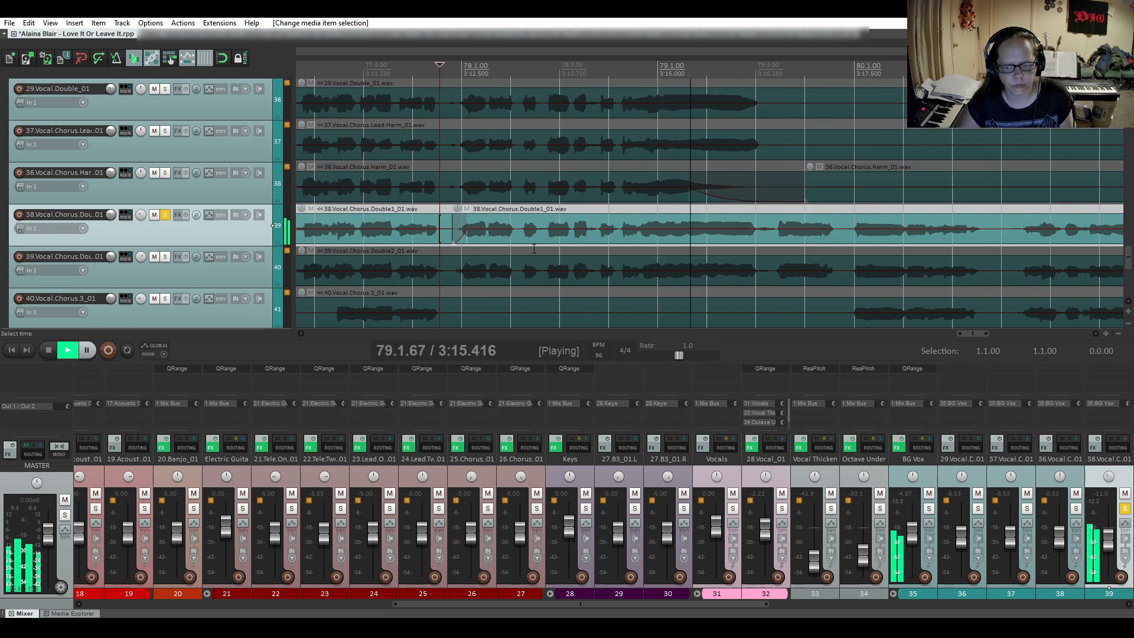
key(space)
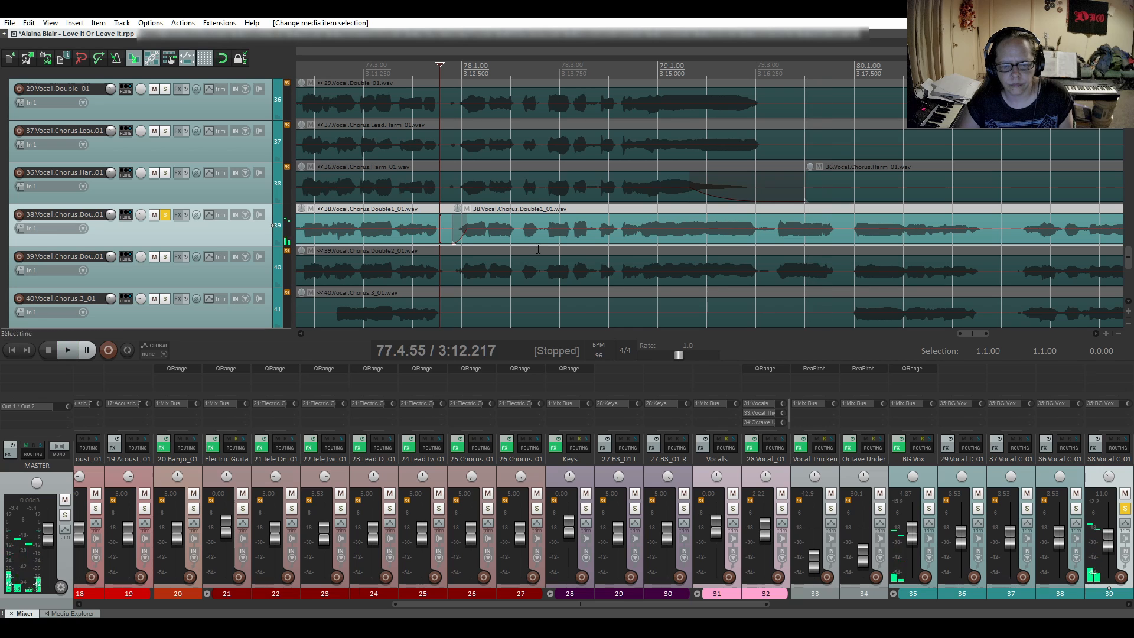
- Audition the gap after the first chorus double's long held note from 79.2.95
click(754, 212)
key(space)
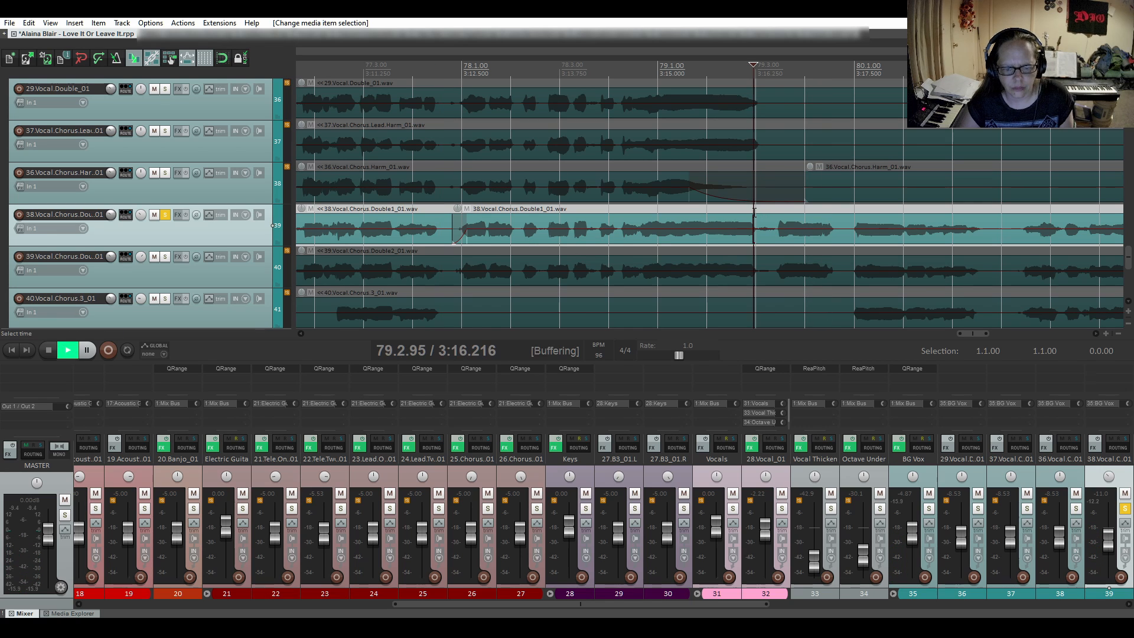
key(space)
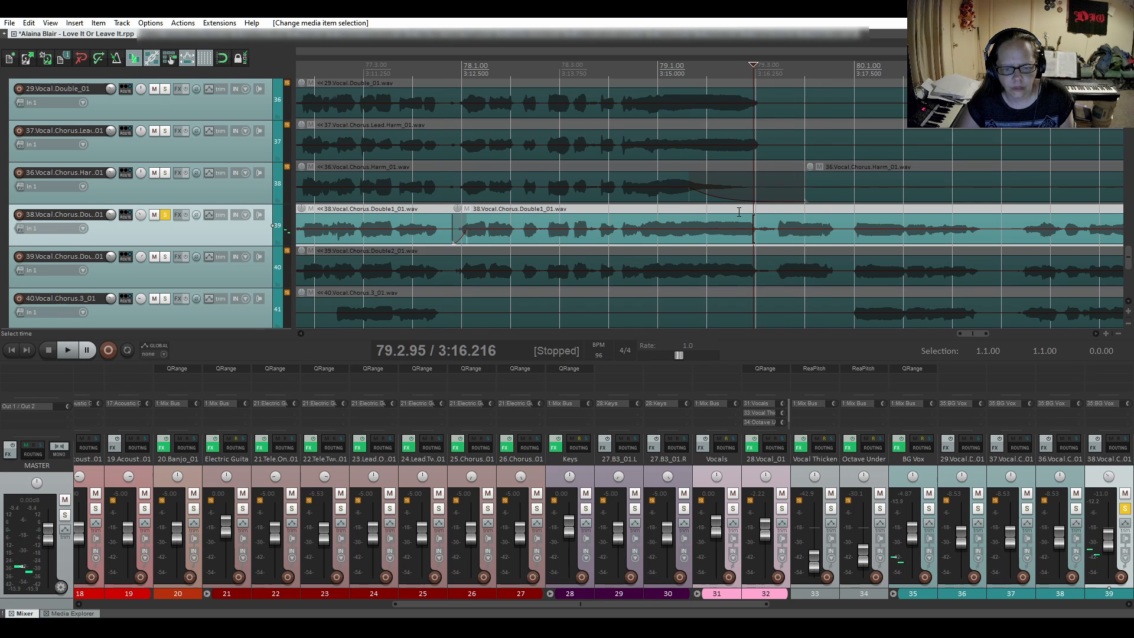
- Split the first chorus double at 79.3.01 and 79.3.42, after the long held note, and mute the short item between
key(space)
key(space)
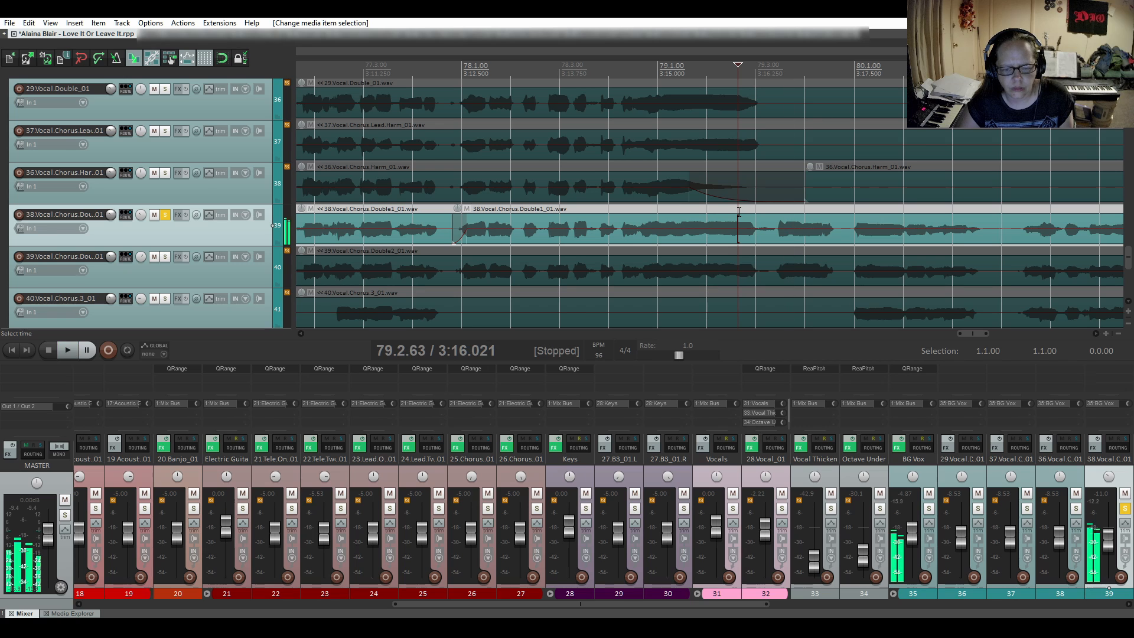
scroll(760, 235, up, 3)
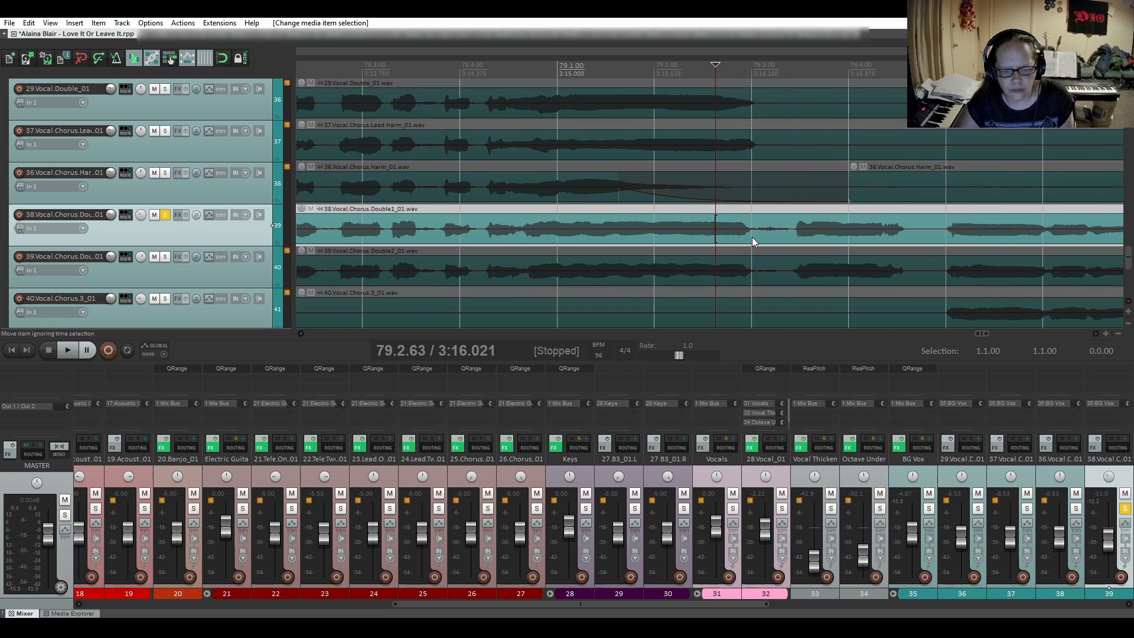
click(752, 235)
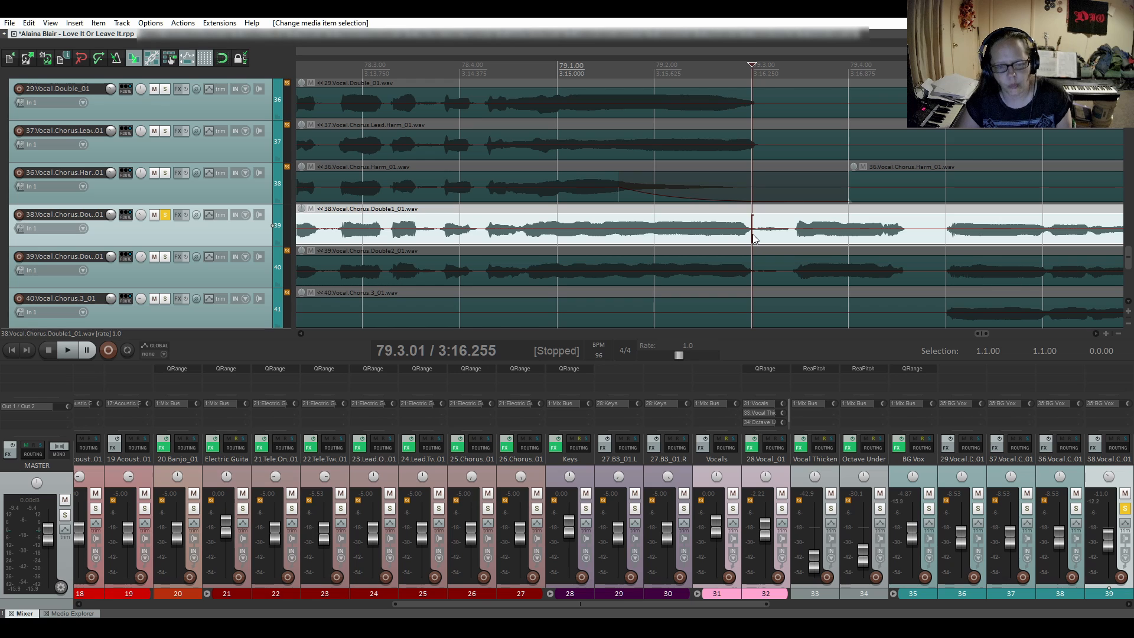
key(s)
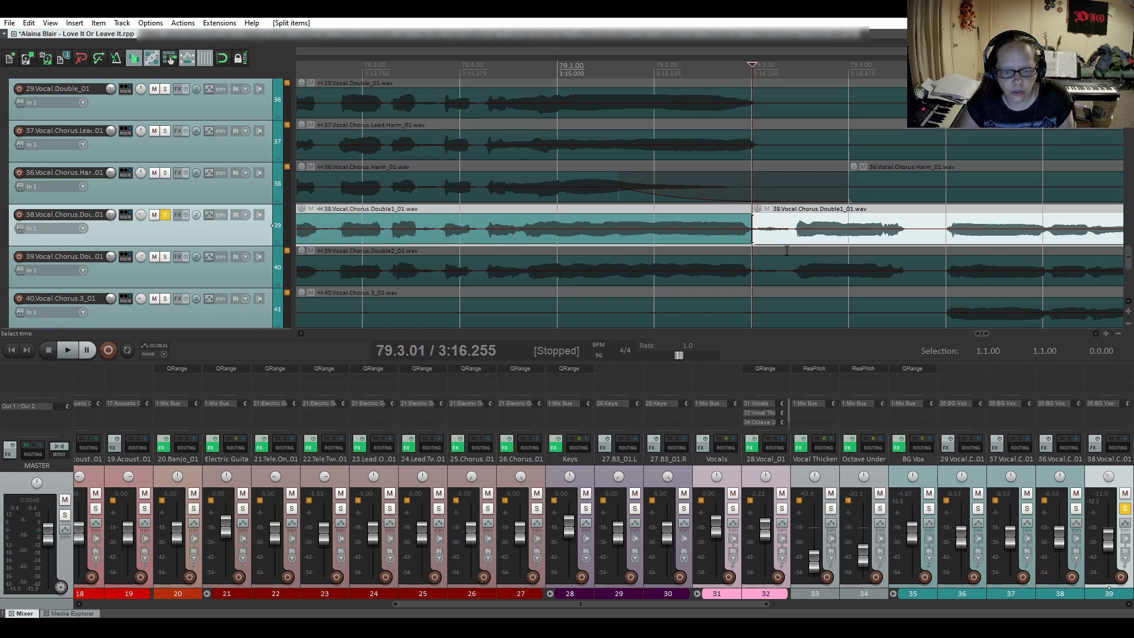
click(792, 235)
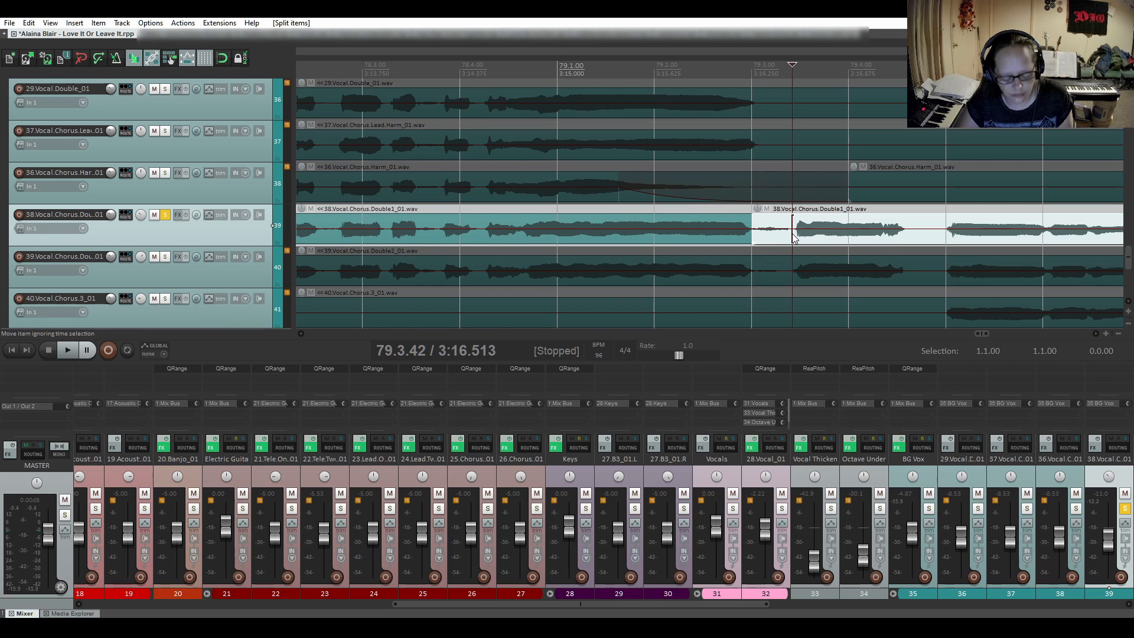
key(s)
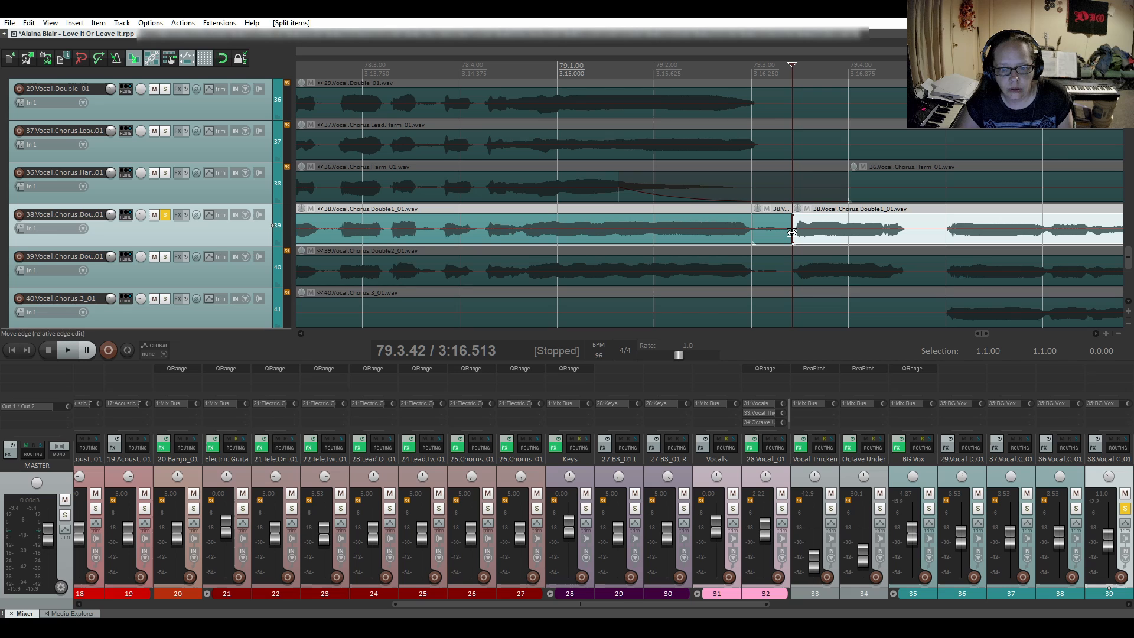
click(766, 209)
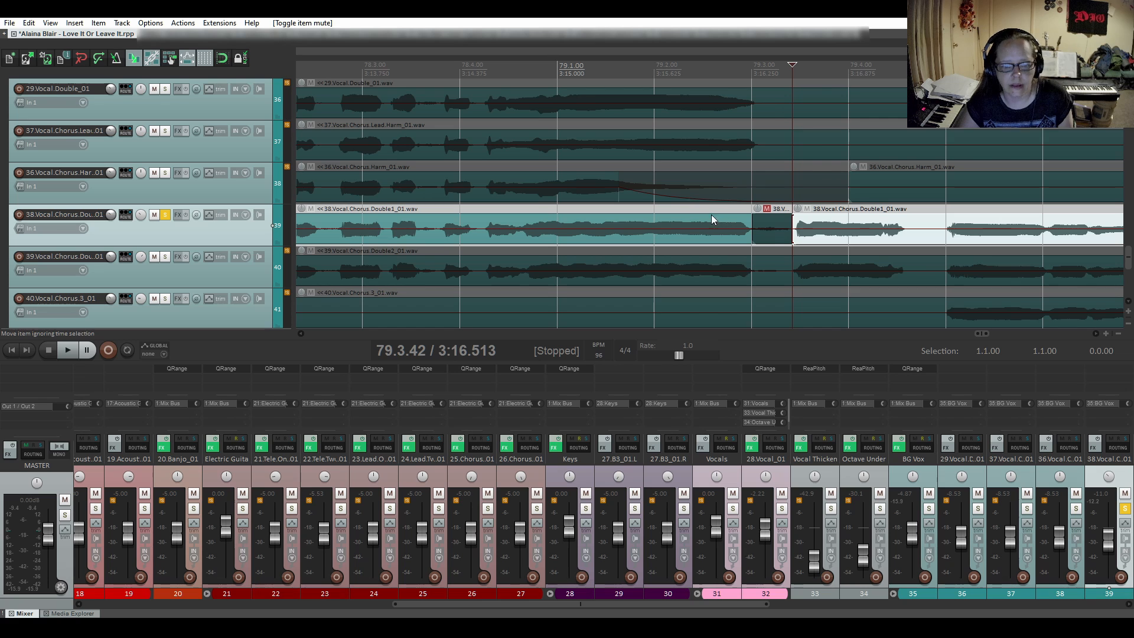
- Audition the first chorus double from 79.1.96 across the muted gap and on to just before bar 84
click(650, 218)
scroll(672, 240, down, 4)
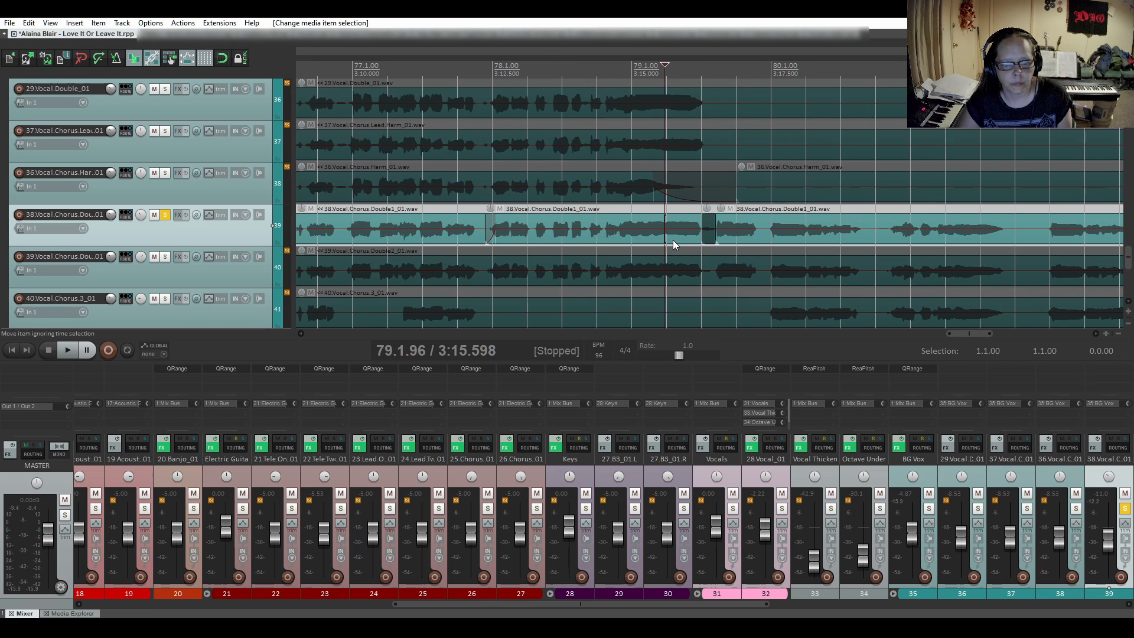
key(space)
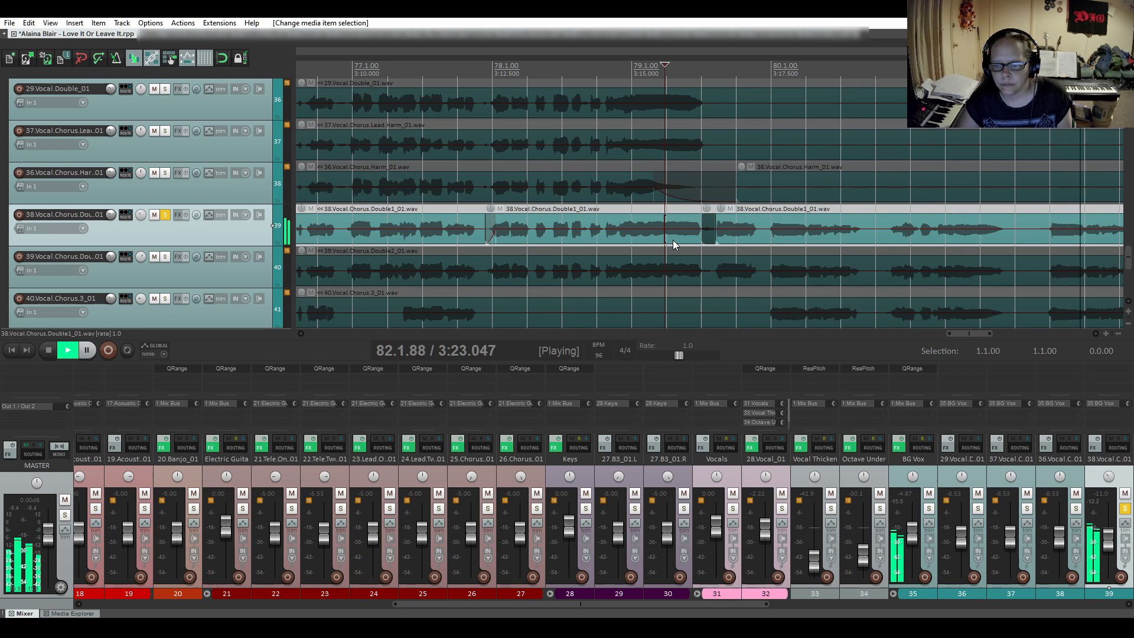
scroll(725, 278, down, 2)
scroll(725, 276, down, 1)
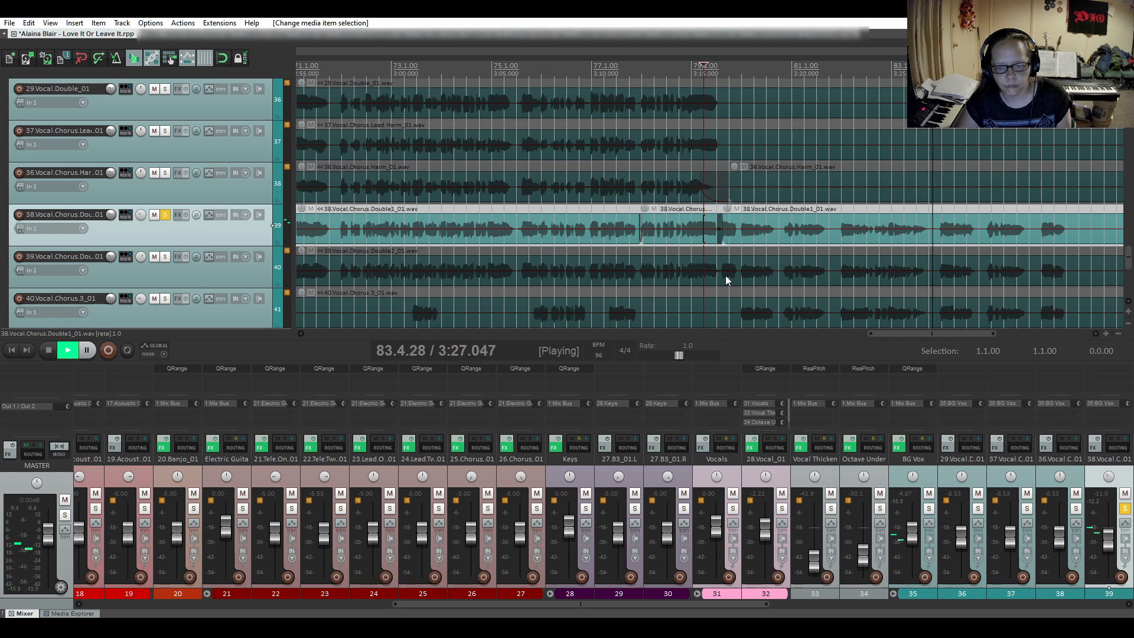
key(space)
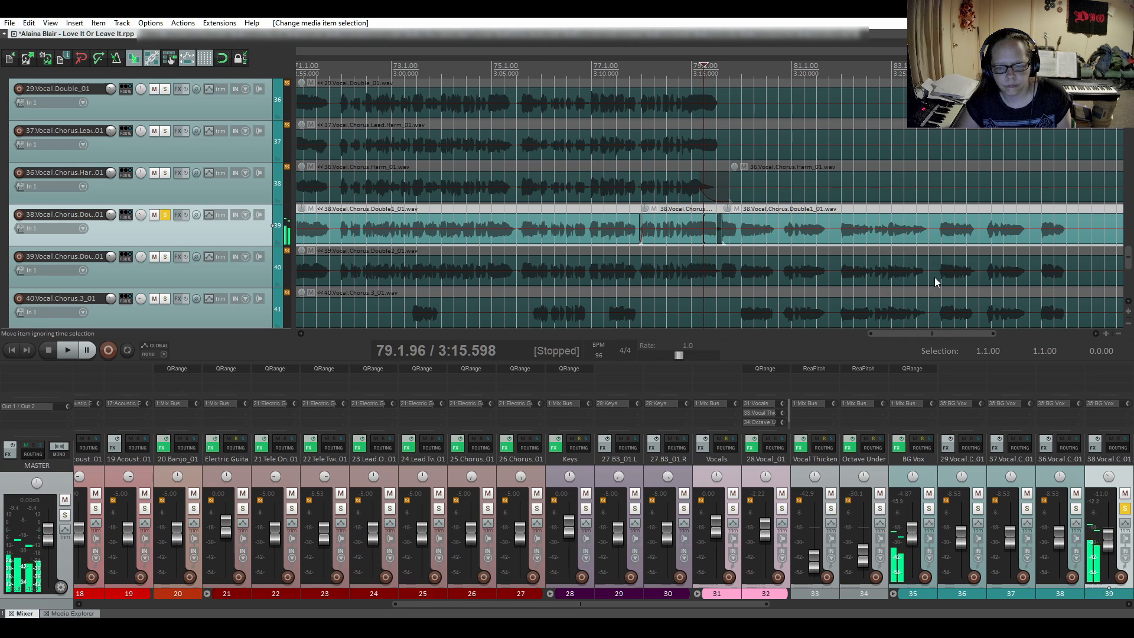
- Split the first chorus double at 83.4.74, just before bar 84, and fade in the following item with a slow-starting curve shape
click(937, 238)
scroll(936, 238, up, 4)
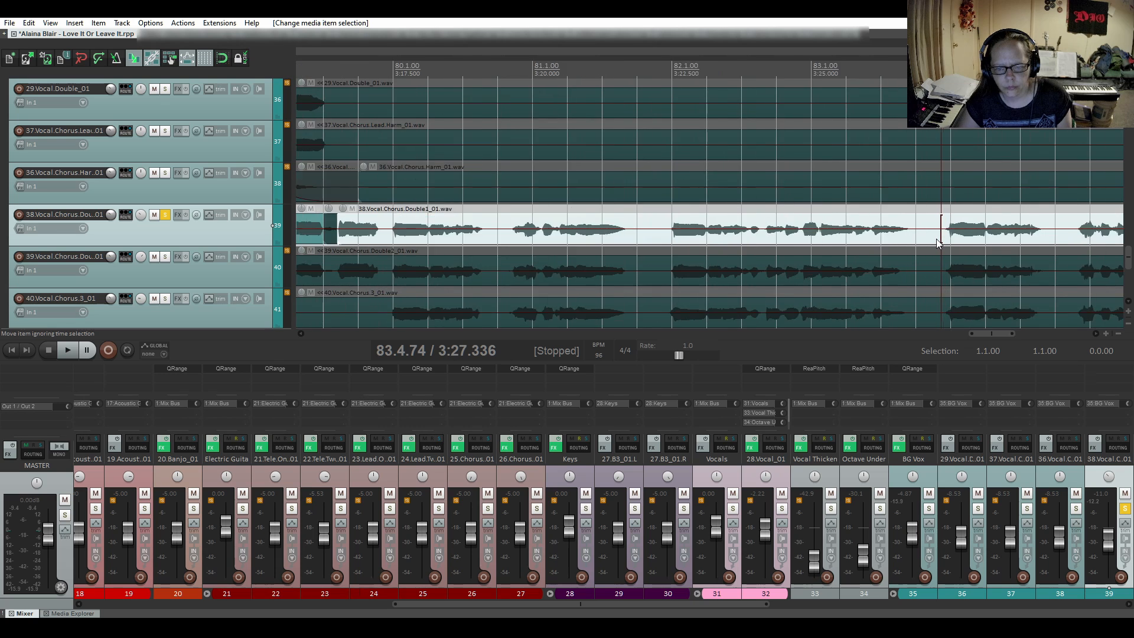
key(s)
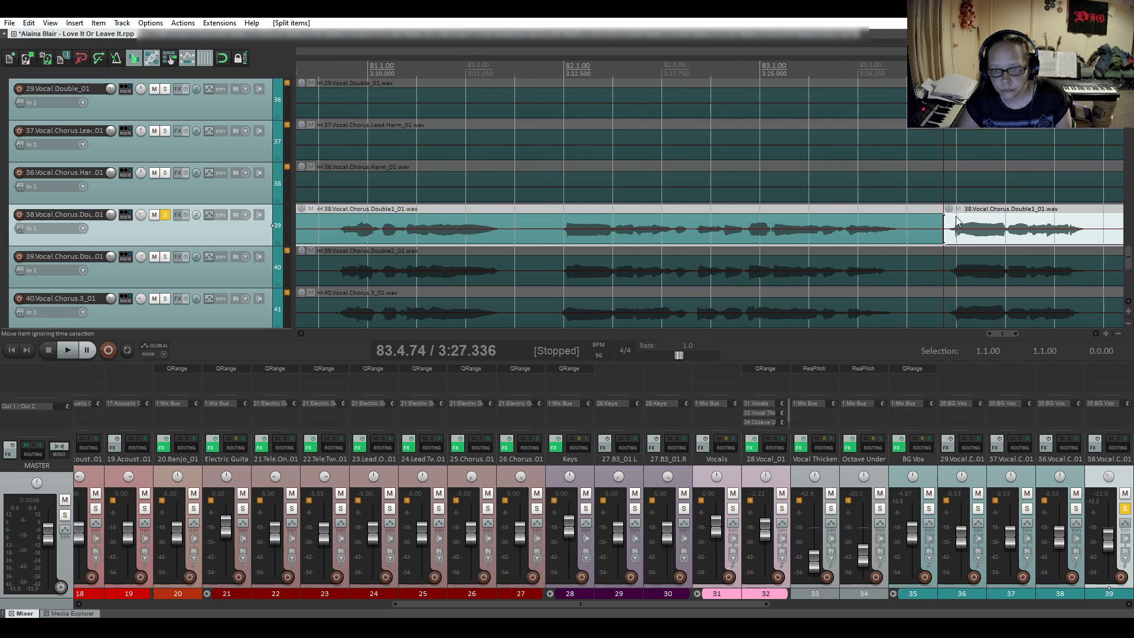
drag(945, 216, 957, 216)
click(927, 209)
key(space)
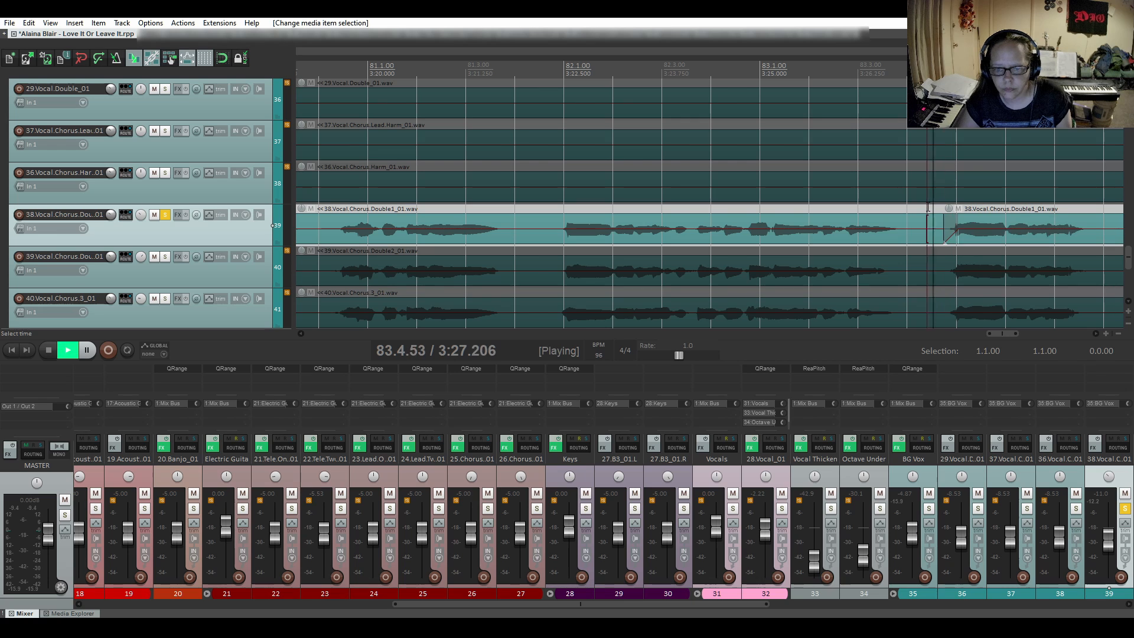
key(space)
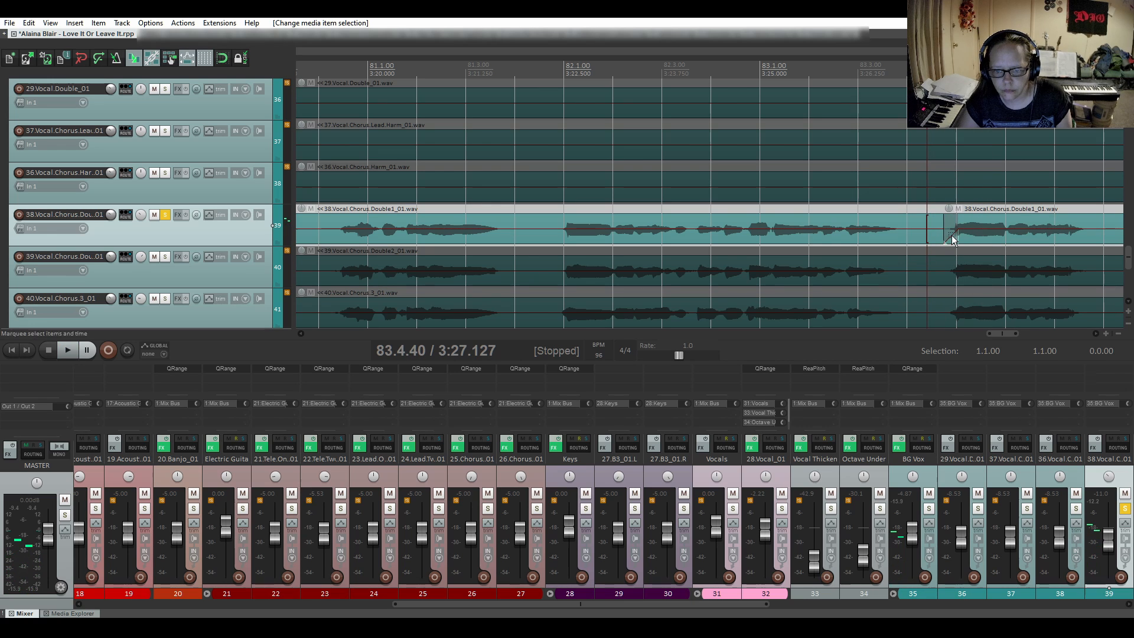
right_click(940, 214)
click(972, 281)
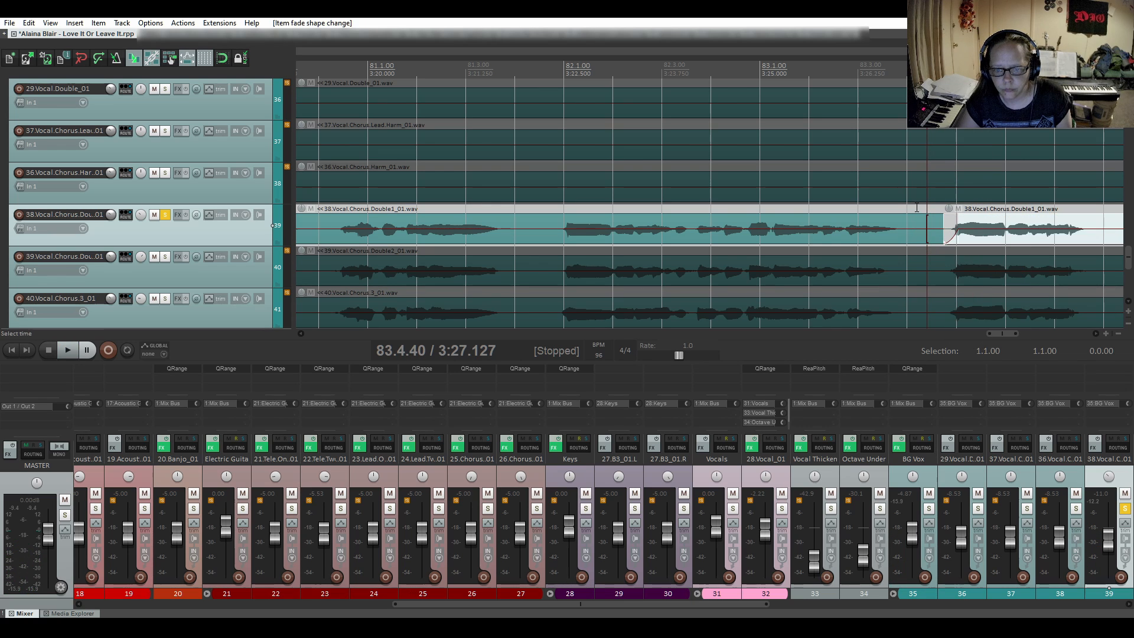
- Check the fade-in before bar 84 from 83.4.40 and lengthen it slightly into the phrase
key(space)
- Audition the first chorus double from 83.4.40 through the lengthened fade-in to the end of its last phrase
key(space)
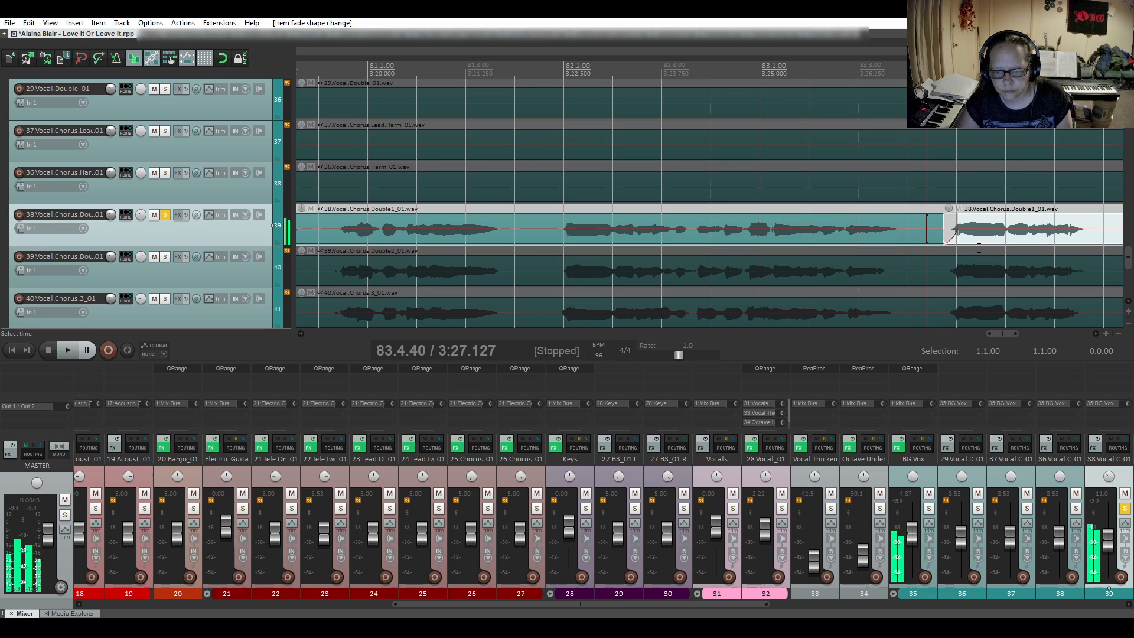
drag(958, 230, 922, 221)
key(space)
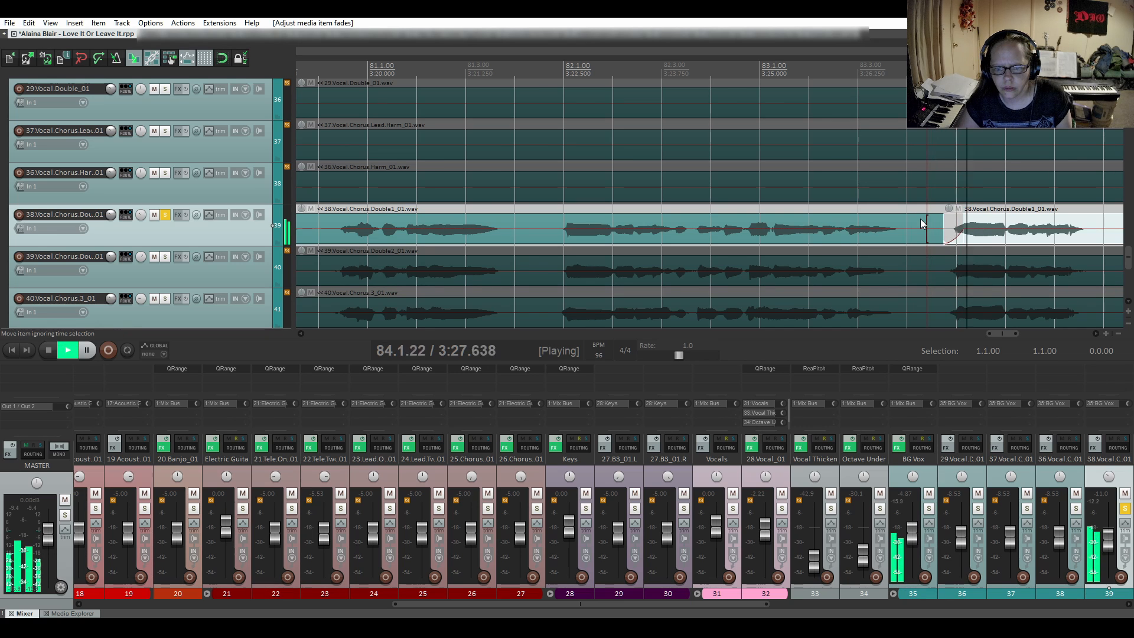
scroll(920, 218, down, 3)
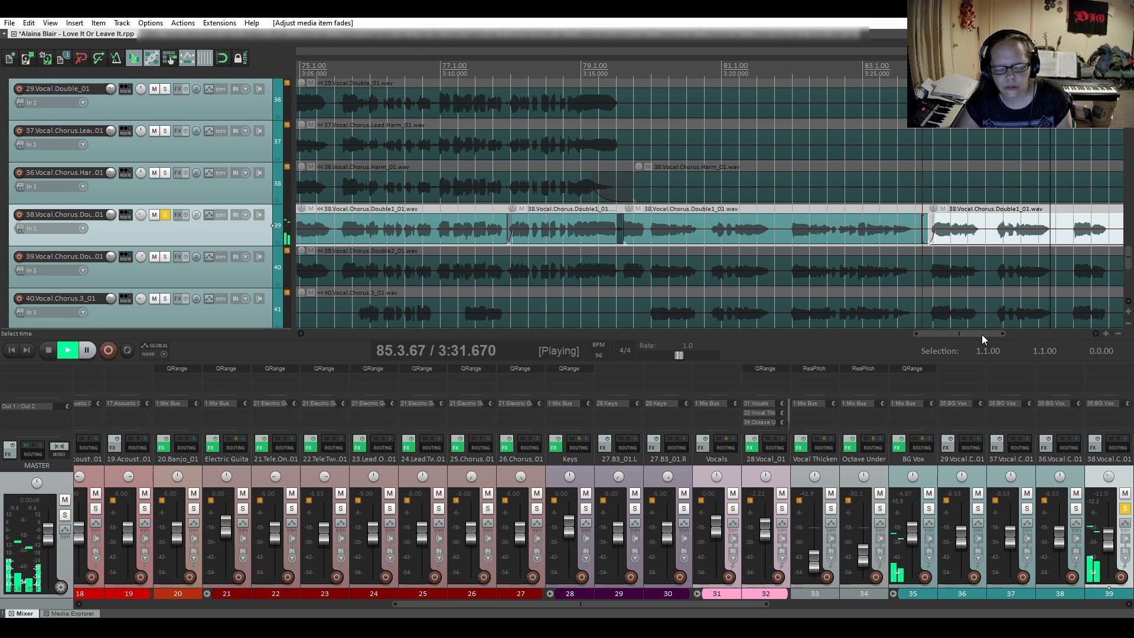
drag(982, 334, 1013, 334)
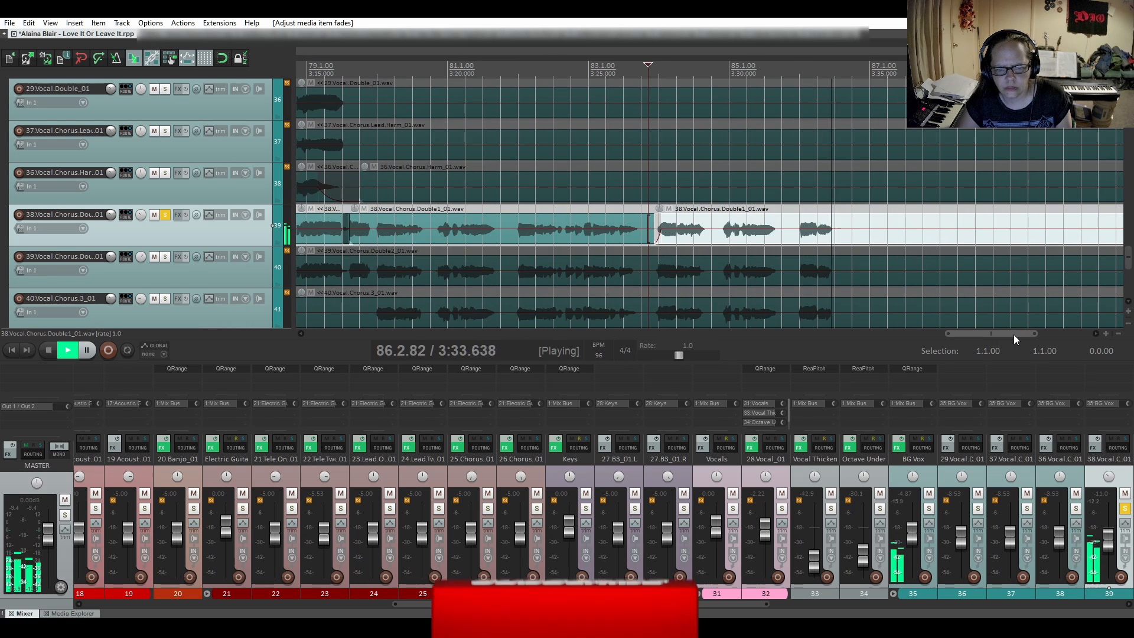
key(space)
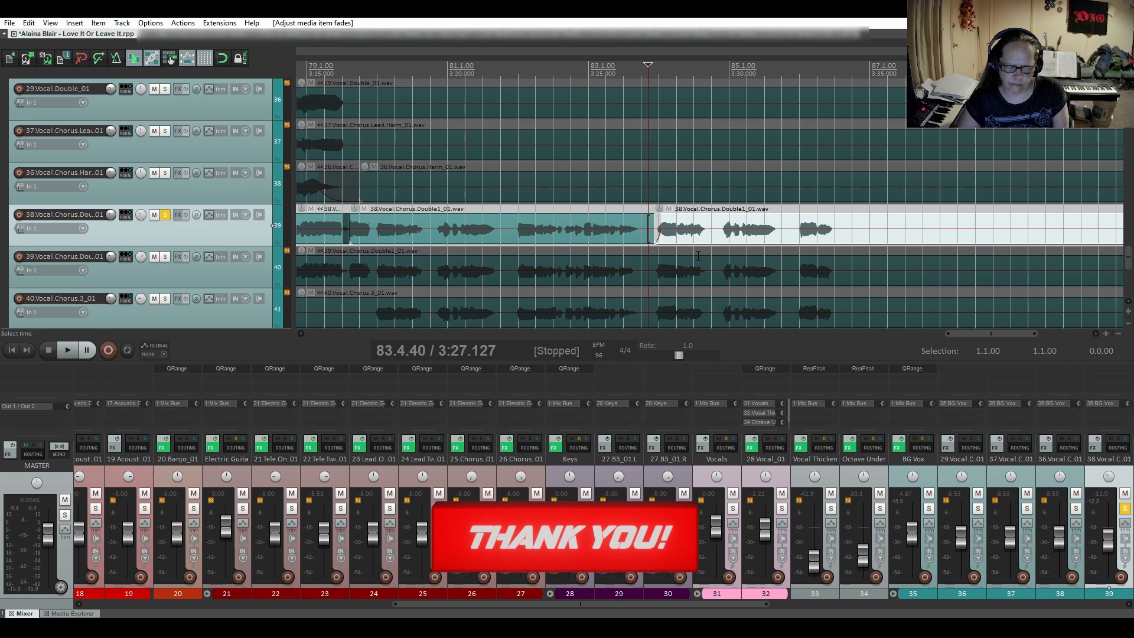
- Take the first chorus double out of solo and audition its last phrase in the full mix from 85.4.86
click(165, 214)
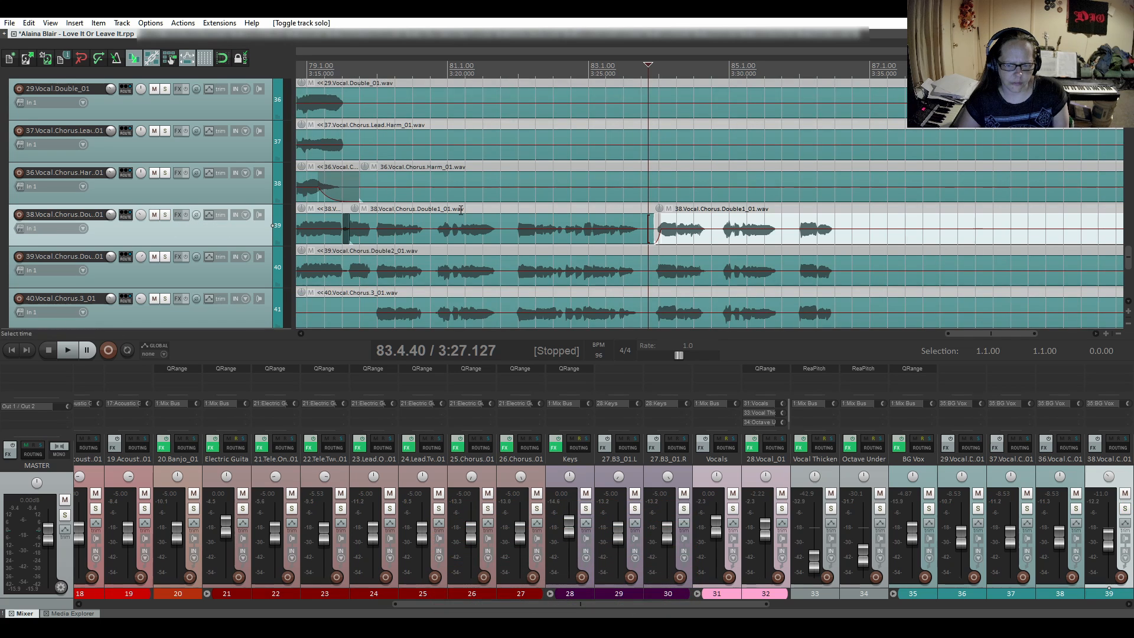
click(797, 206)
key(space)
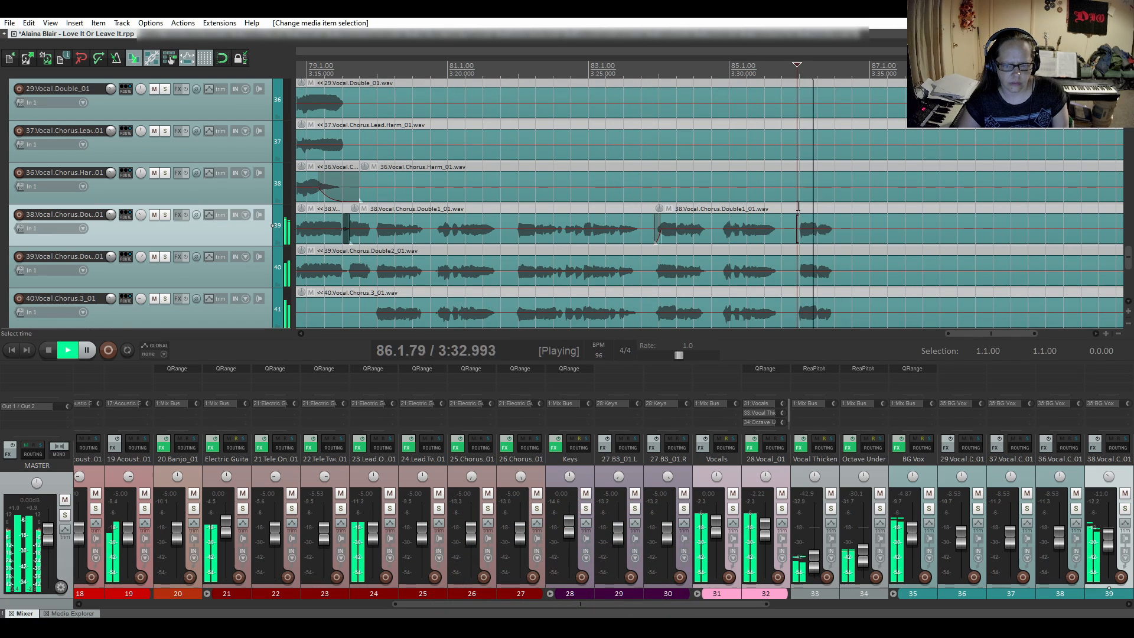
key(space)
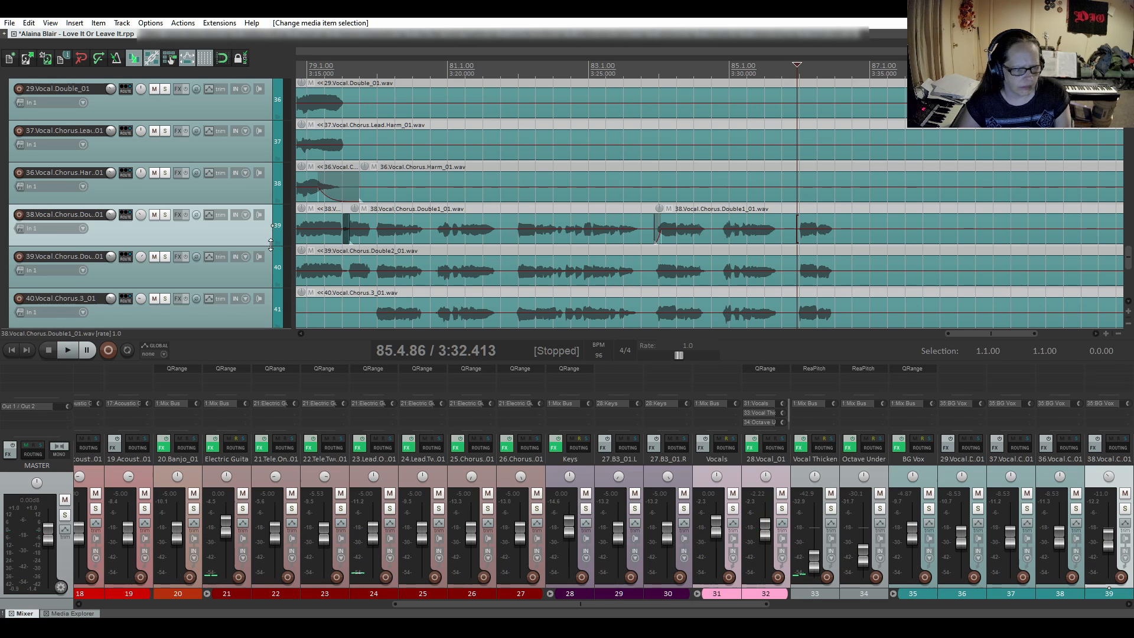
- Solo the first chorus double again and audition its final phrase alone from 85.4.86
click(164, 215)
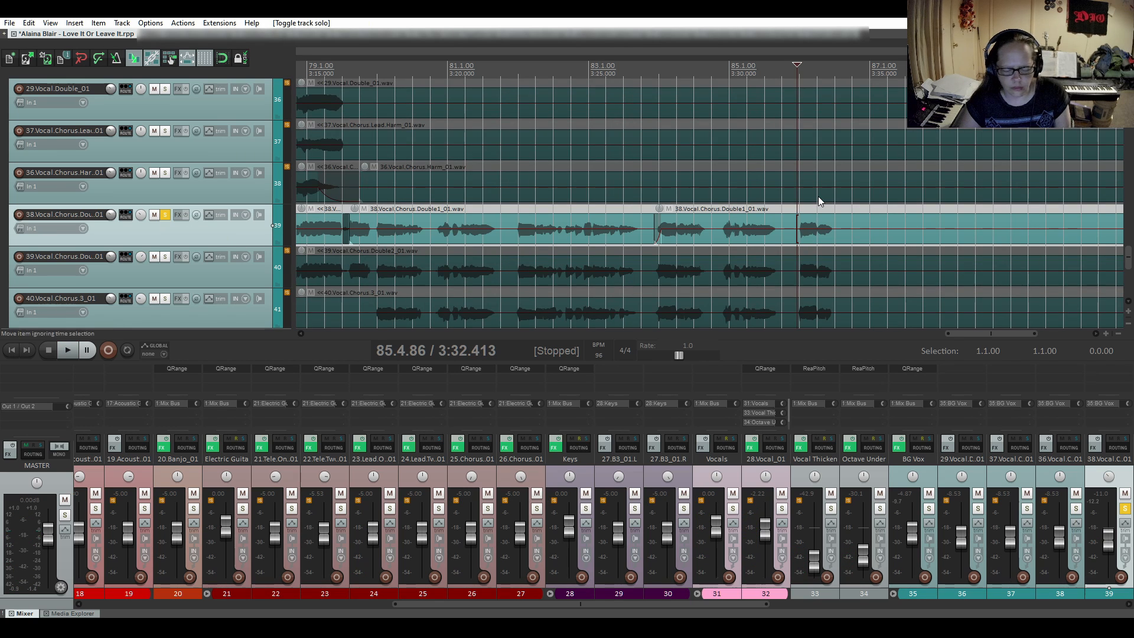
key(space)
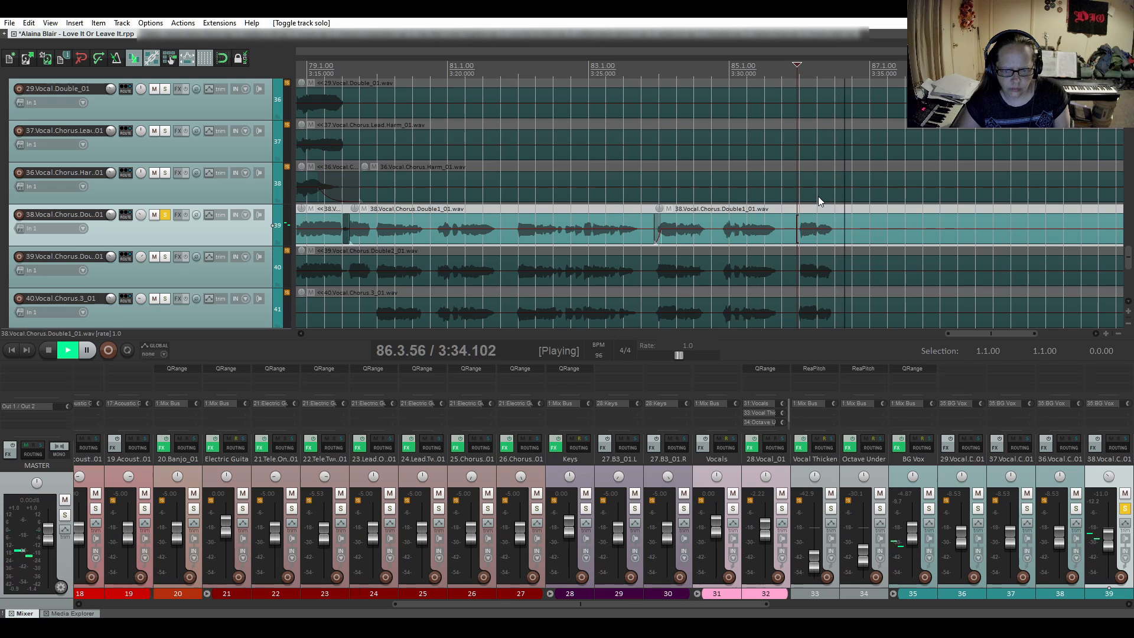
key(space)
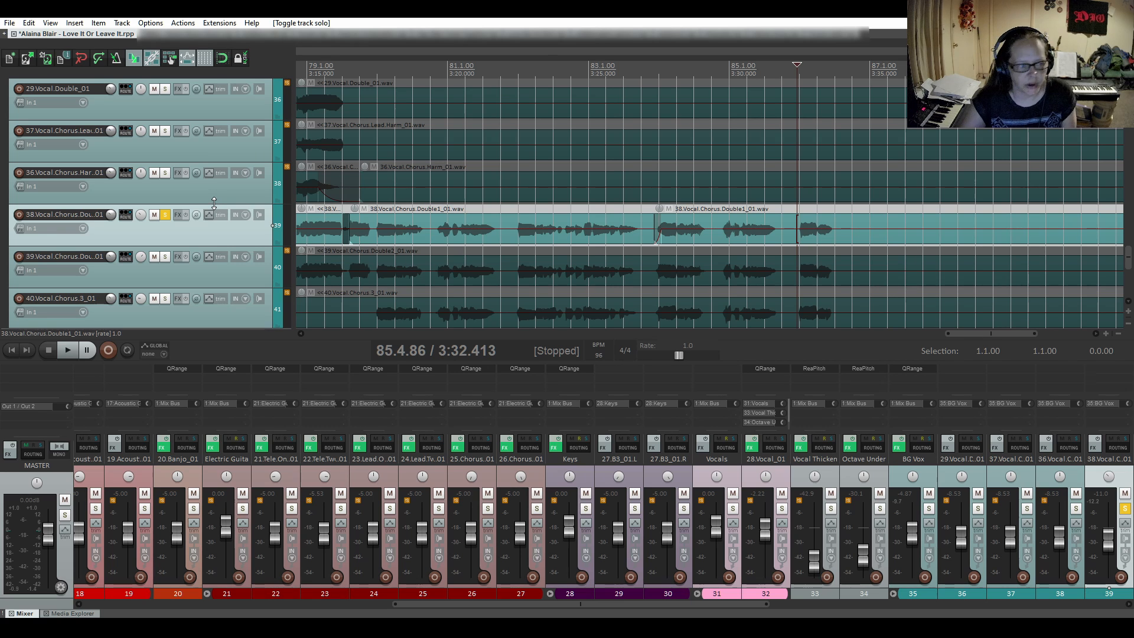
key(XF86AudioRaiseVolume)
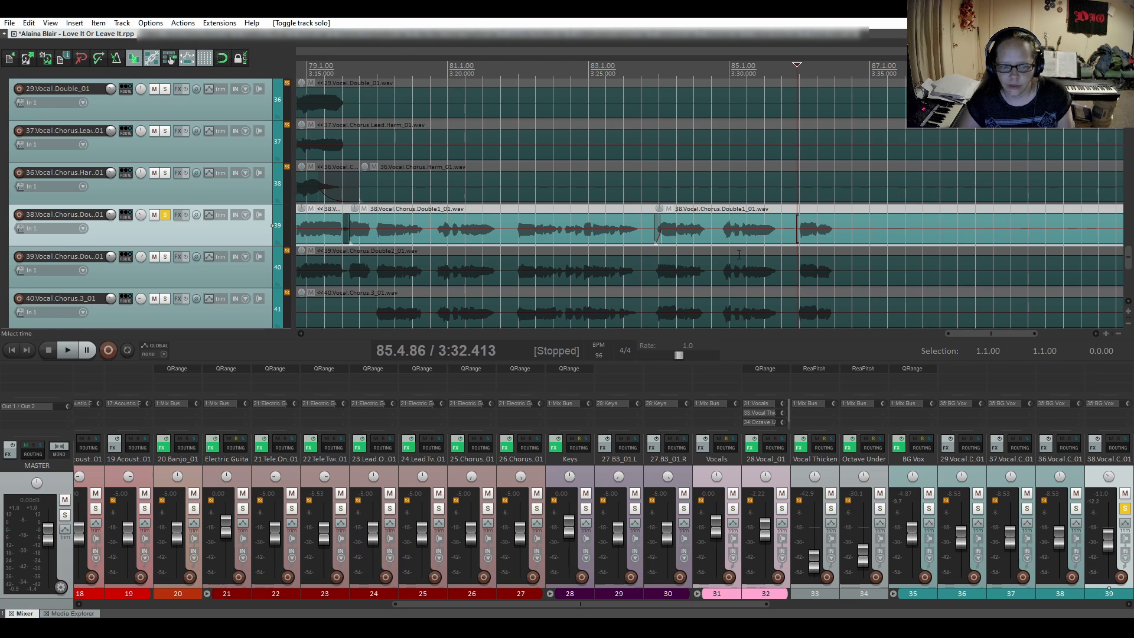
- Take the first chorus double out of solo, and solo the second chorus double with its first chorus in view
click(164, 215)
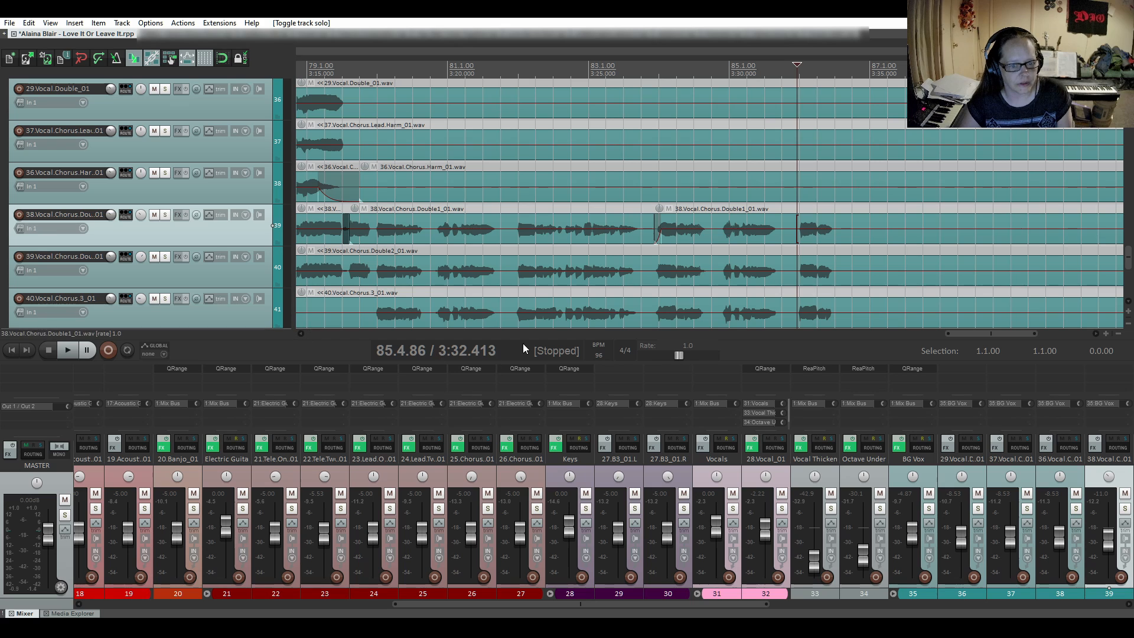
drag(963, 335, 632, 349)
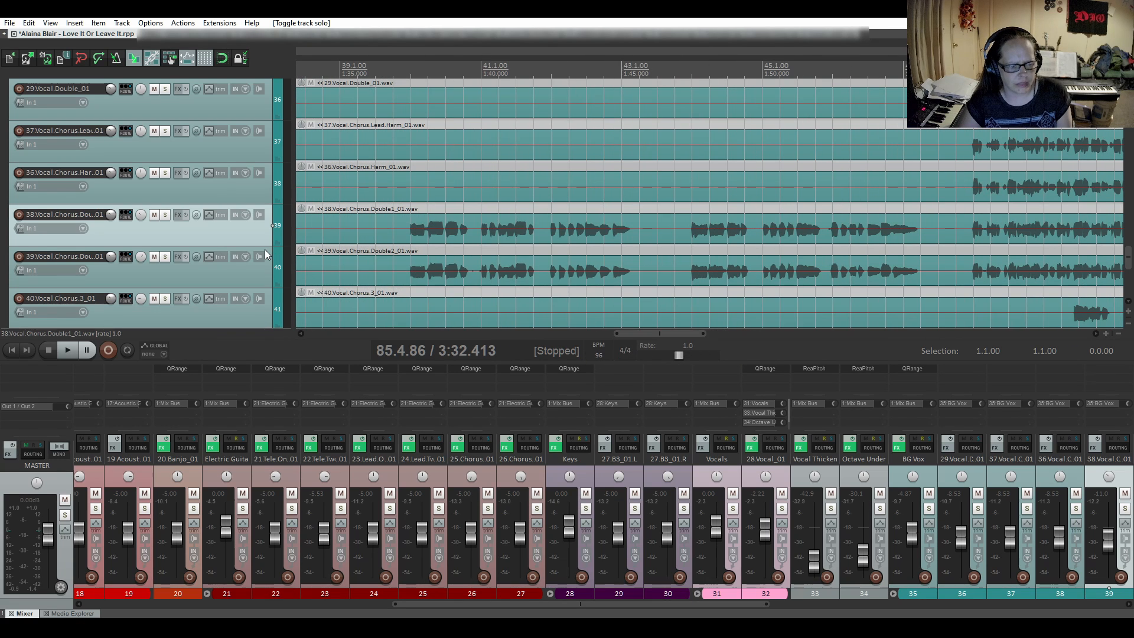
scroll(265, 249, down, 1)
scroll(264, 249, up, 1)
scroll(394, 241, down, 2)
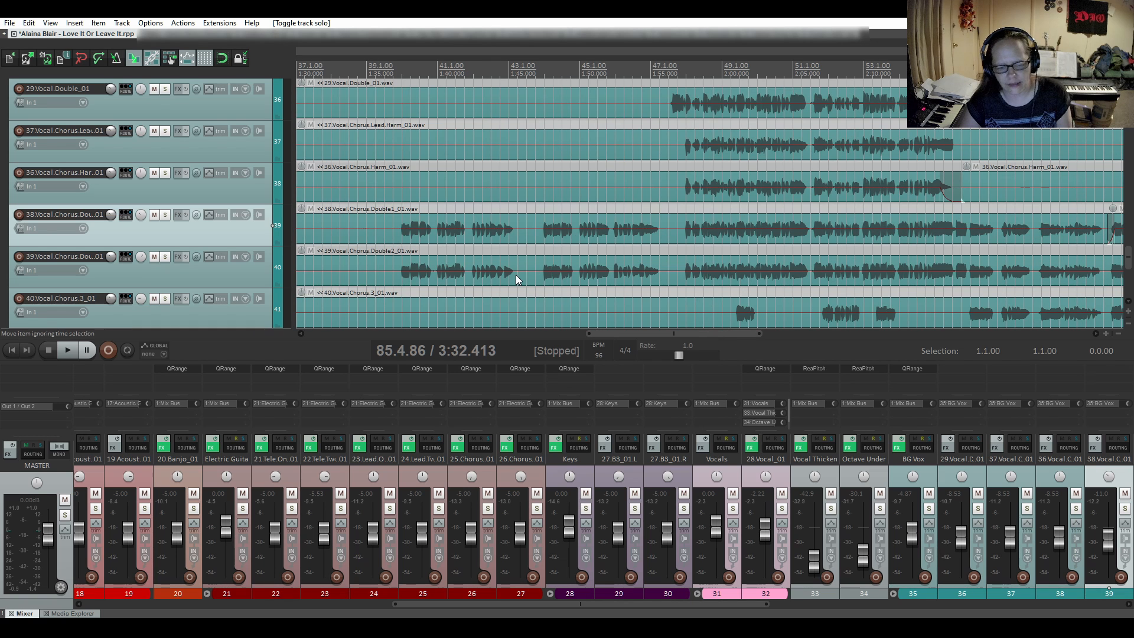
drag(625, 335, 414, 326)
click(166, 256)
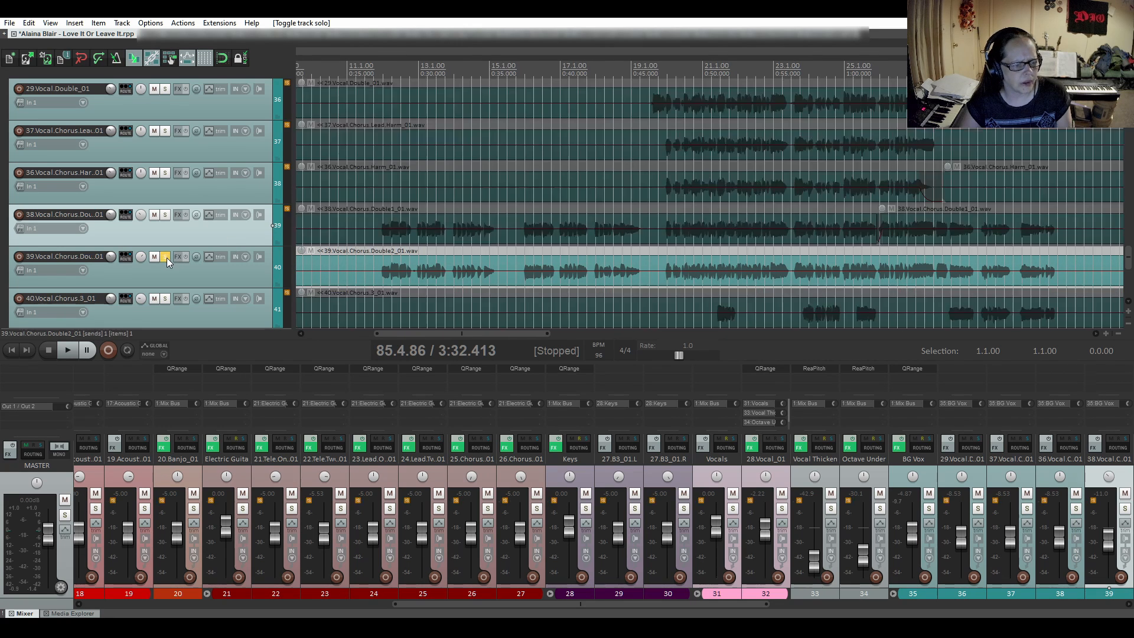
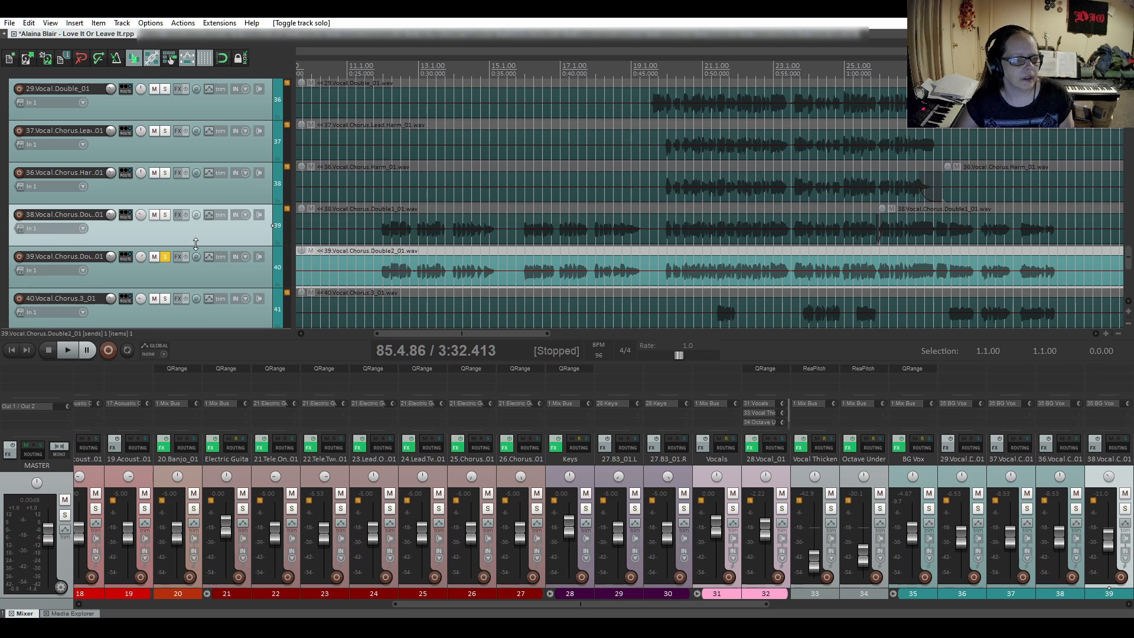
- Audition the opening phrase of the soloed second chorus double from 11.4.30
scroll(128, 241, down, 3)
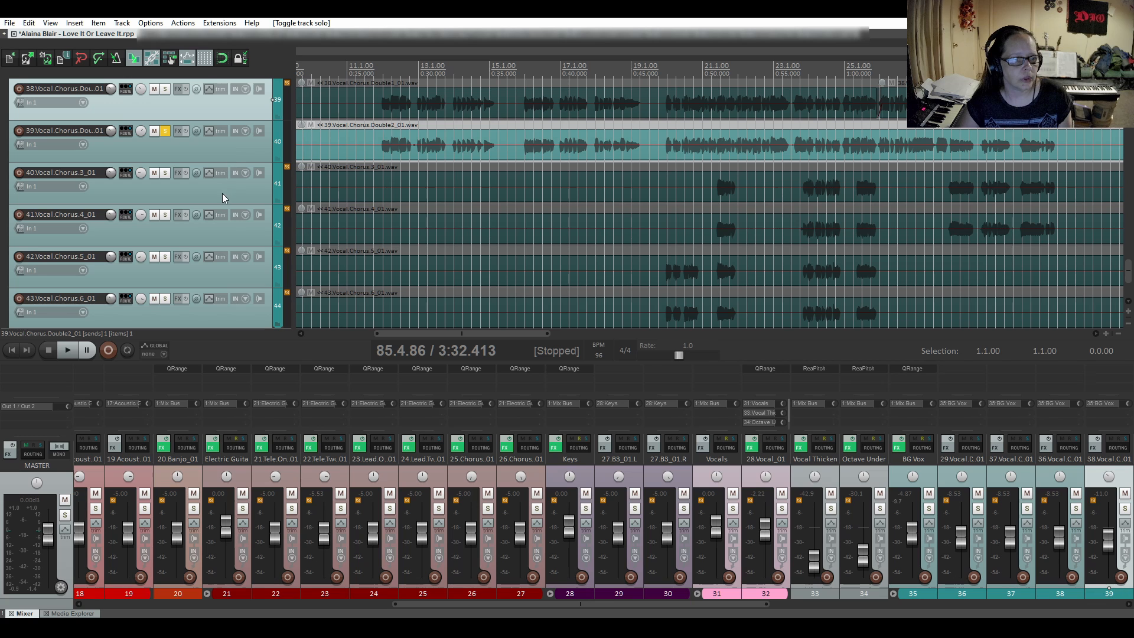
scroll(227, 293, down, 1)
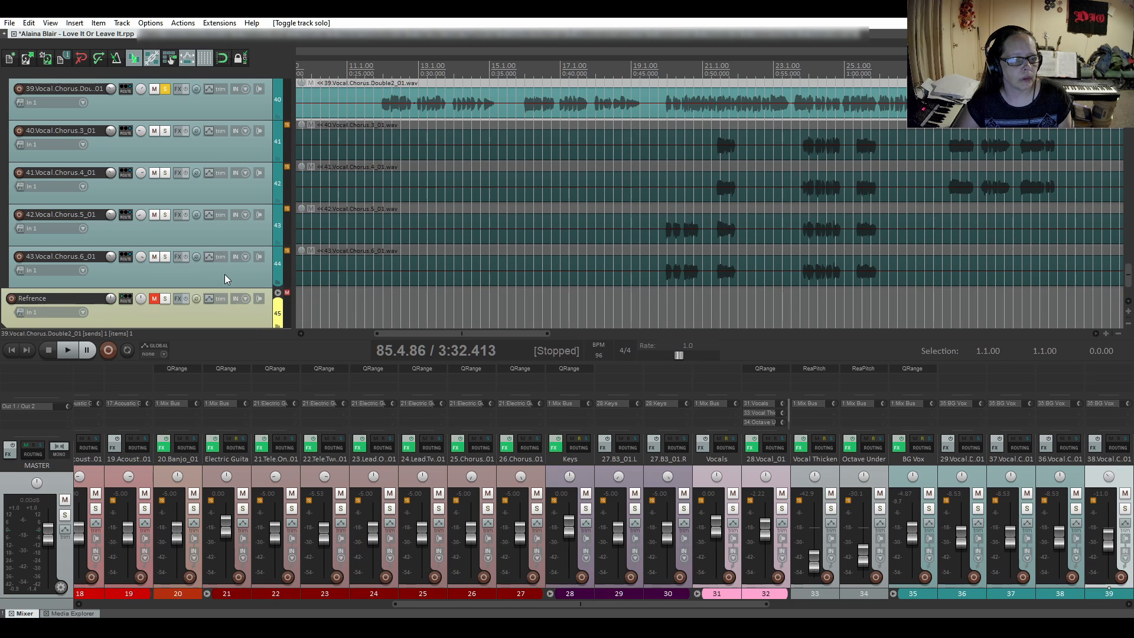
scroll(226, 272, up, 3)
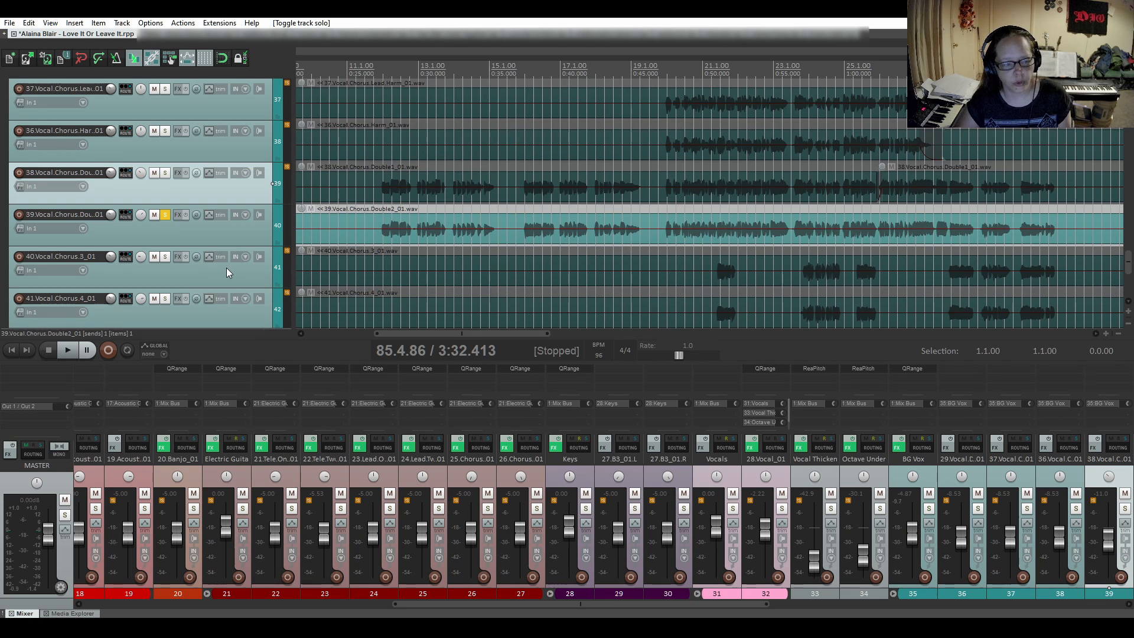
click(377, 215)
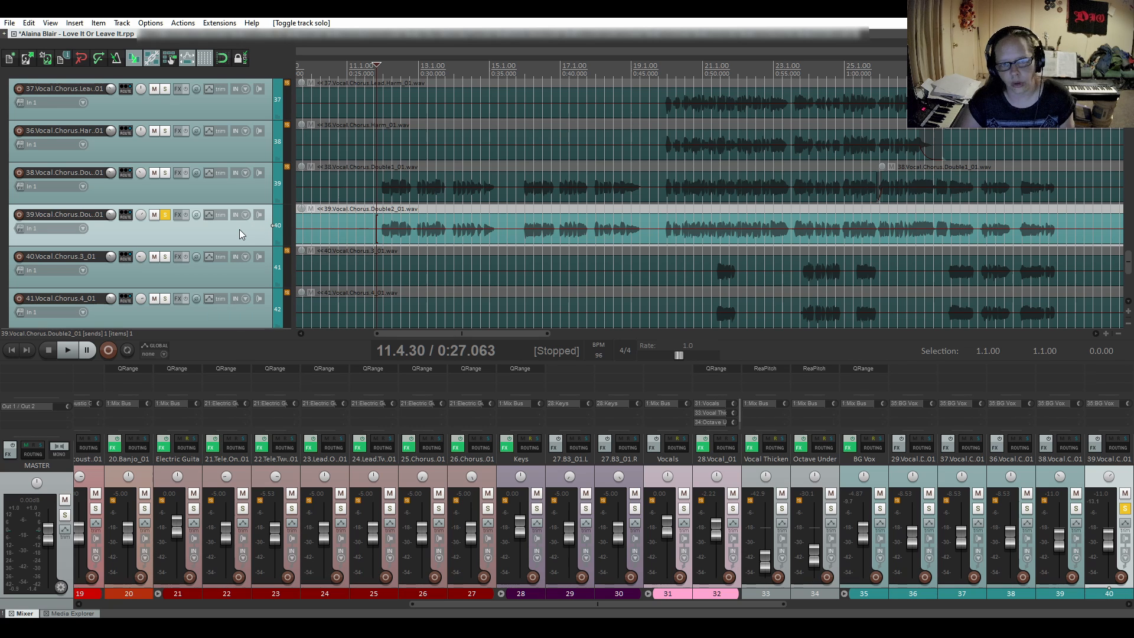
key(space)
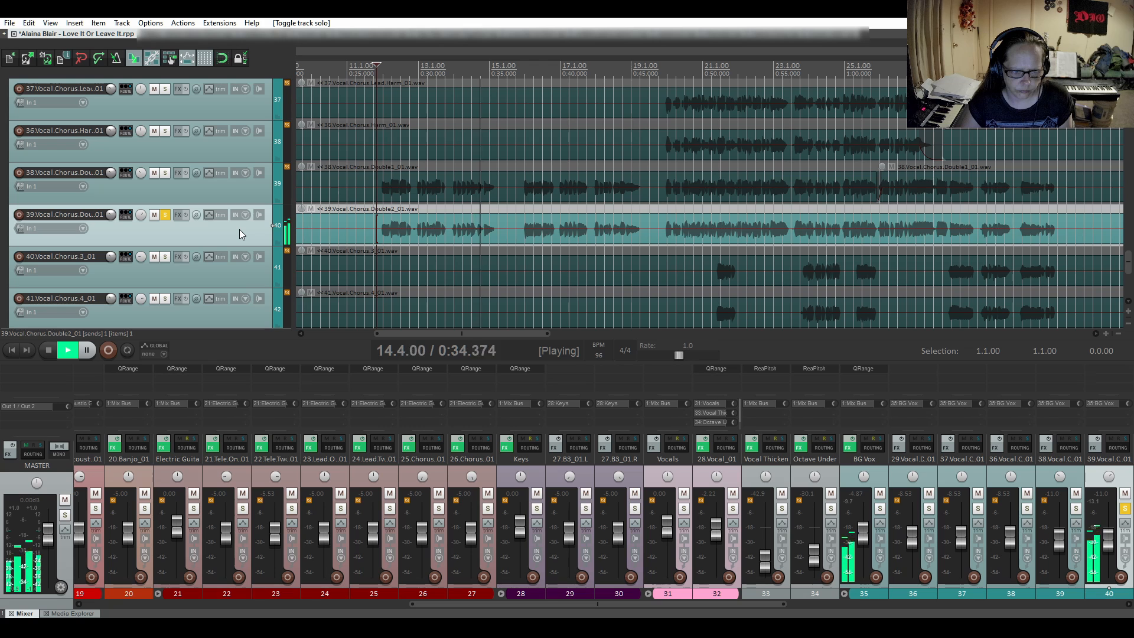
key(space)
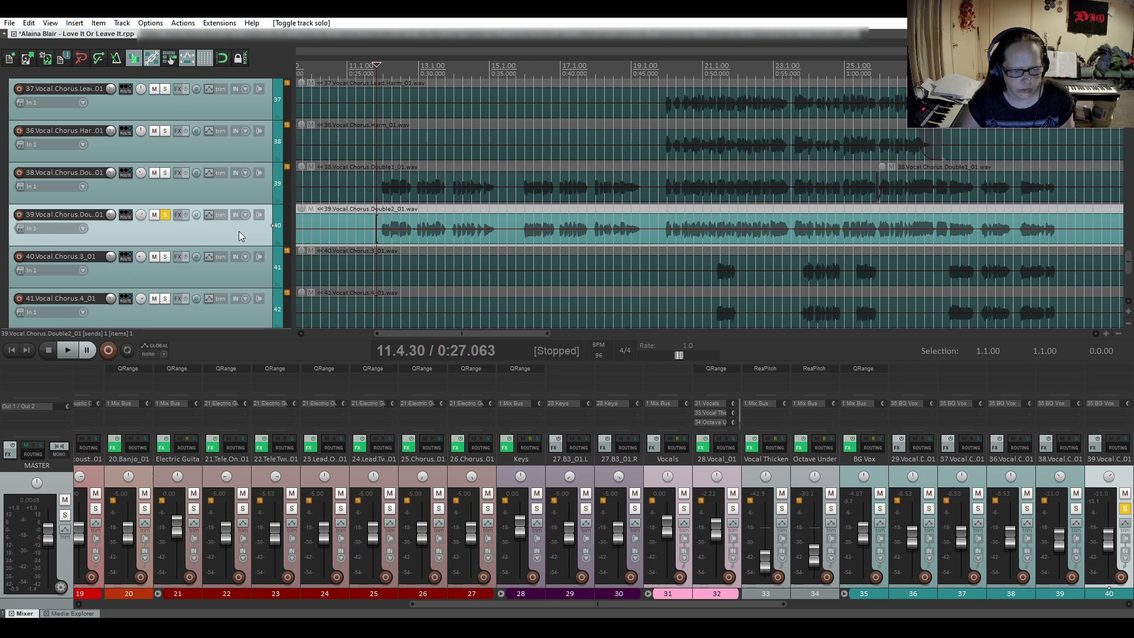
- Audition the tail of the second chorus double's opening phrase up close from 14.4.26
click(501, 236)
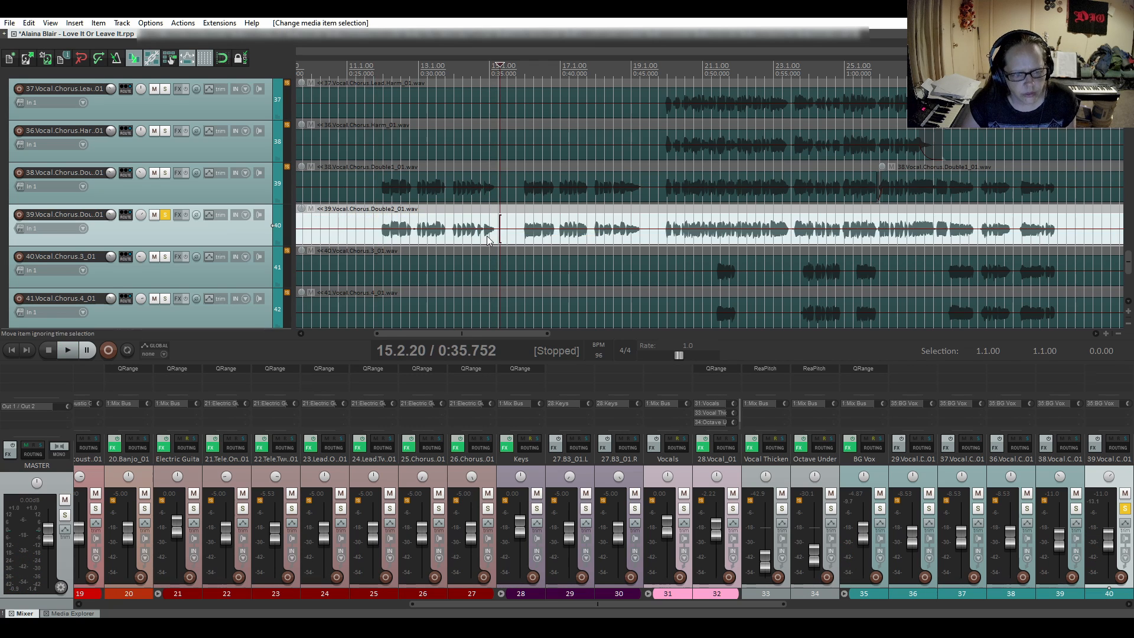
scroll(483, 236, up, 5)
click(482, 211)
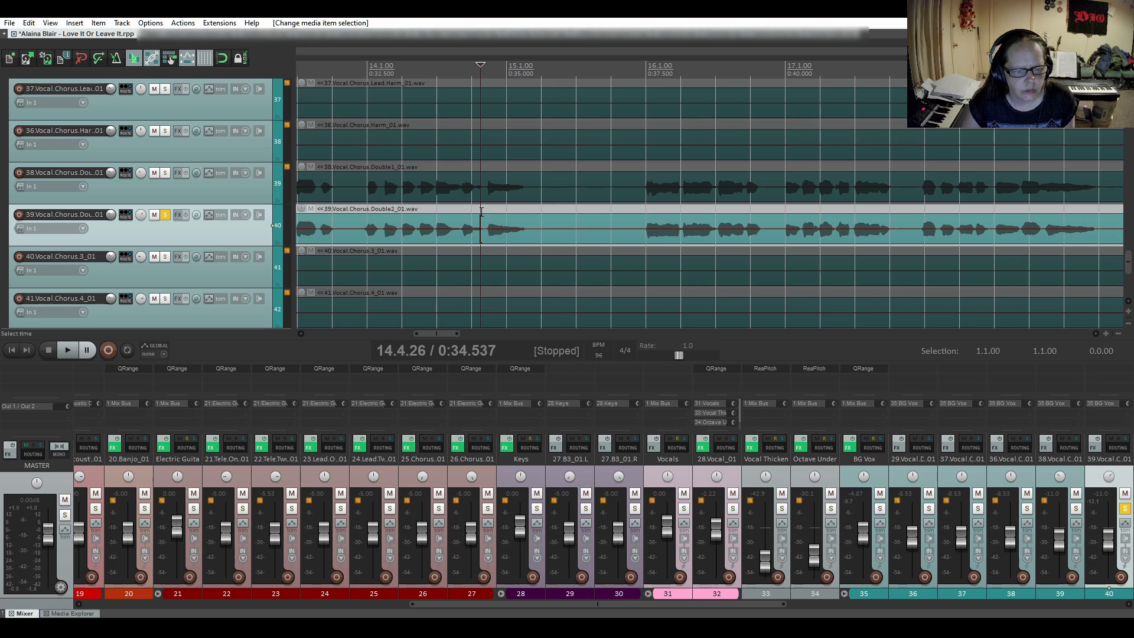
key(space)
key(space)
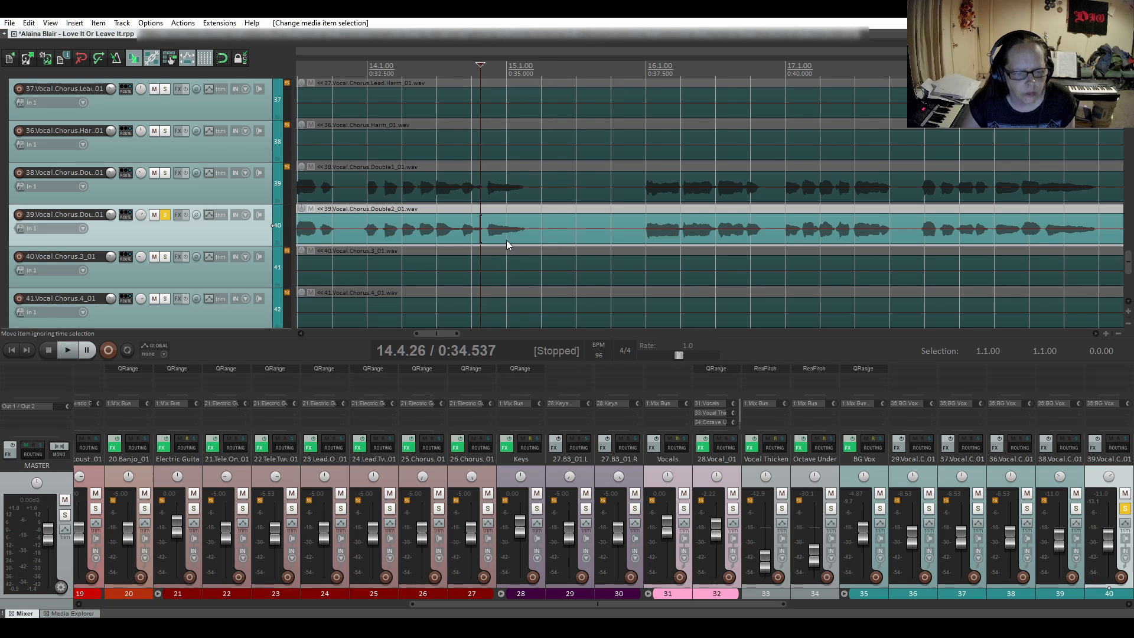
- Split the second chorus double at 15.1.44 and 15.1.97, and mute the short piece between the splits
scroll(506, 240, up, 3)
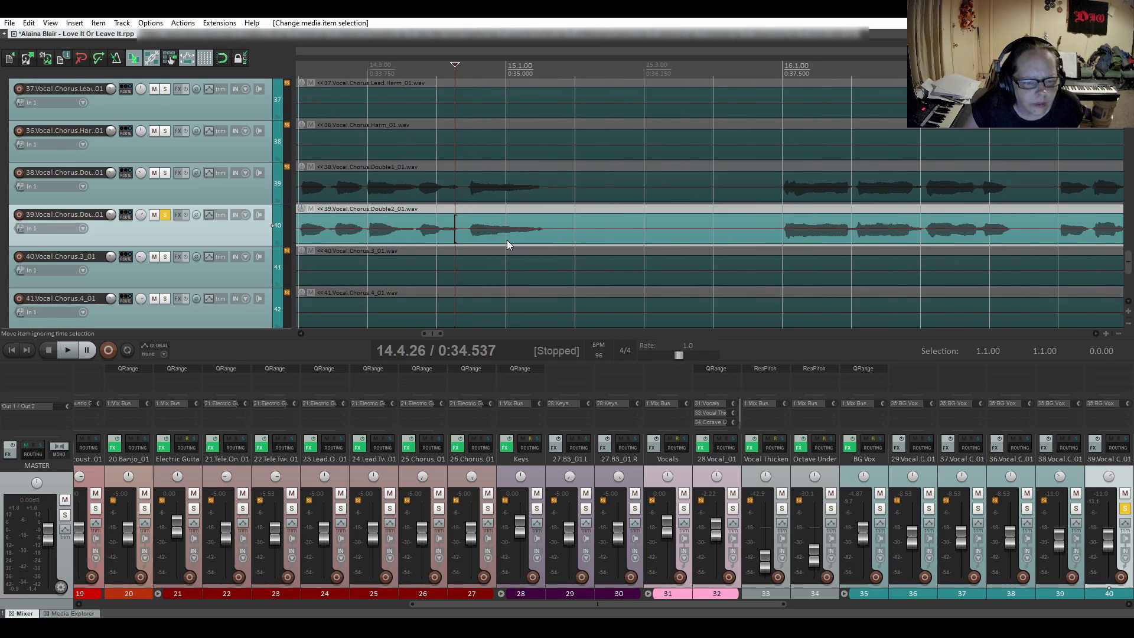
click(548, 234)
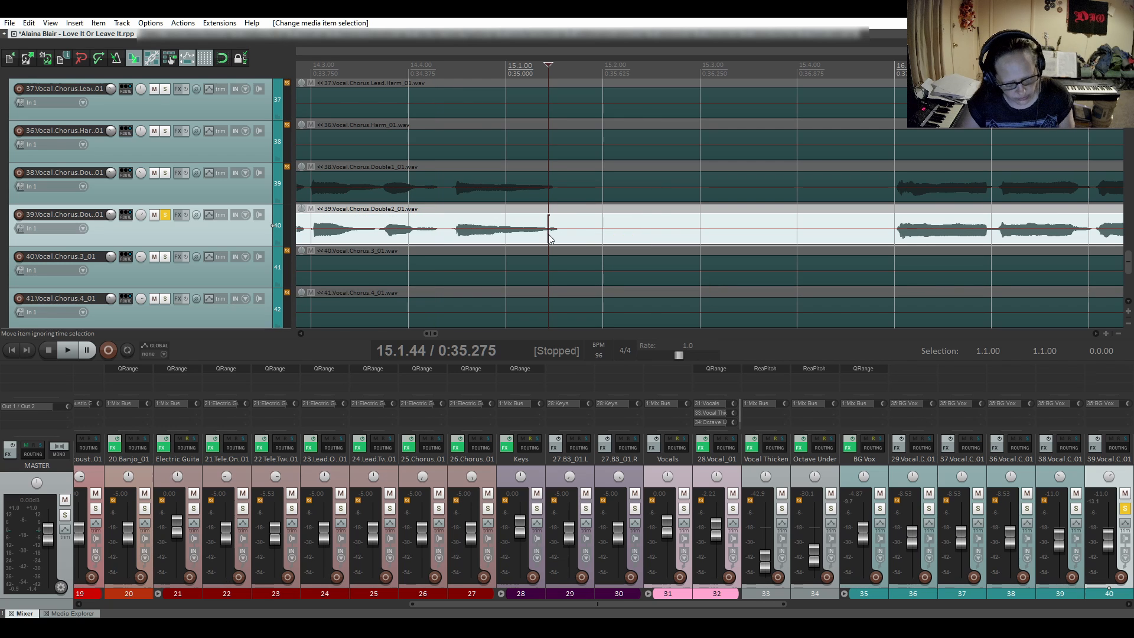
key(s)
click(599, 236)
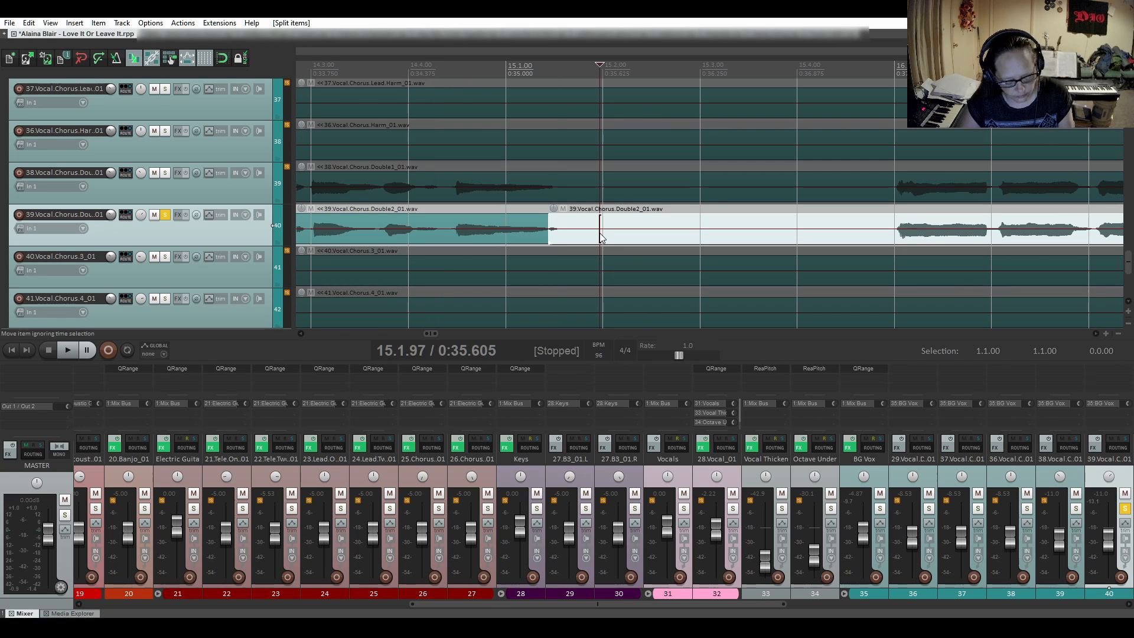
key(s)
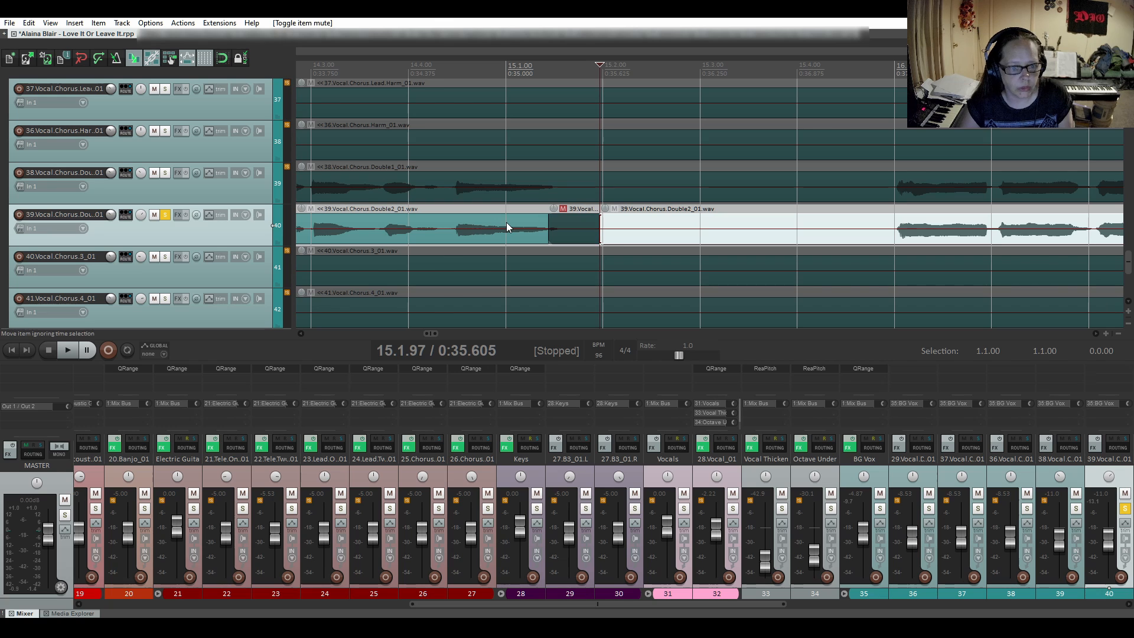
- Audition the phrase end leading into the muted piece of the second chorus double from 14.3.97
click(406, 208)
key(space)
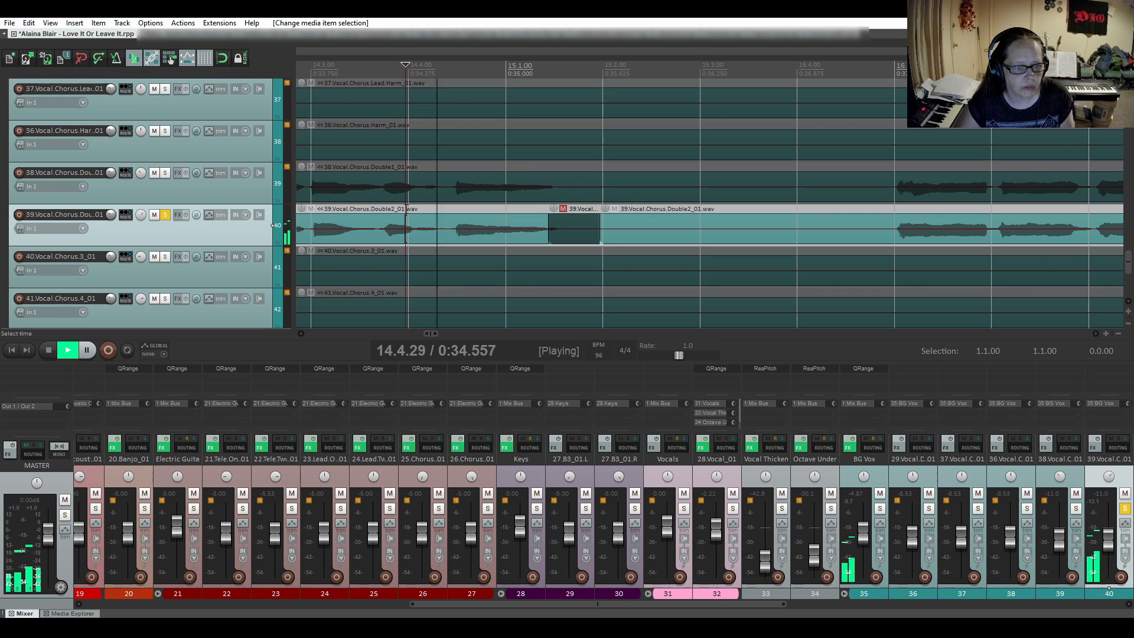
key(space)
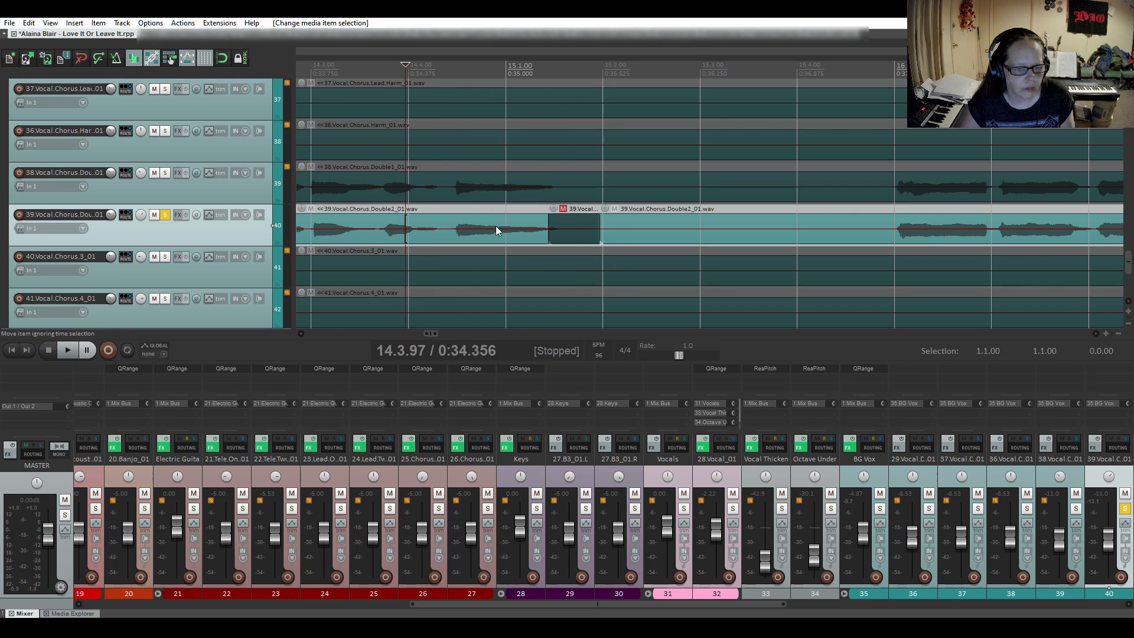
- Add a short fade-out on the second chorus double right before the muted piece, and audition it from 14.4.92
scroll(541, 226, up, 3)
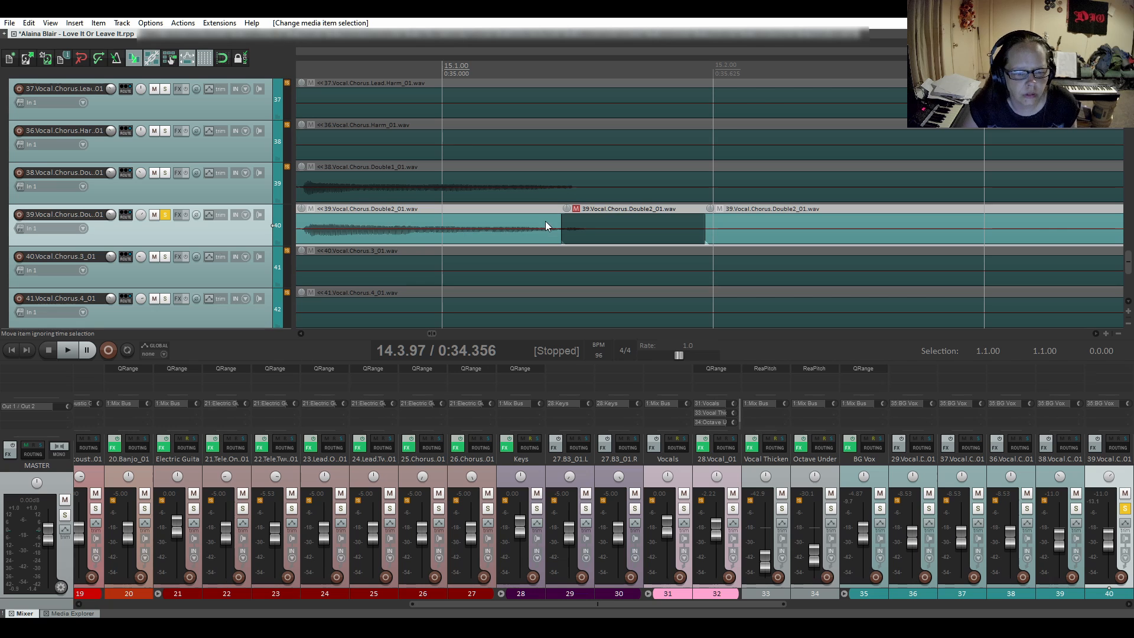
drag(560, 215, 552, 217)
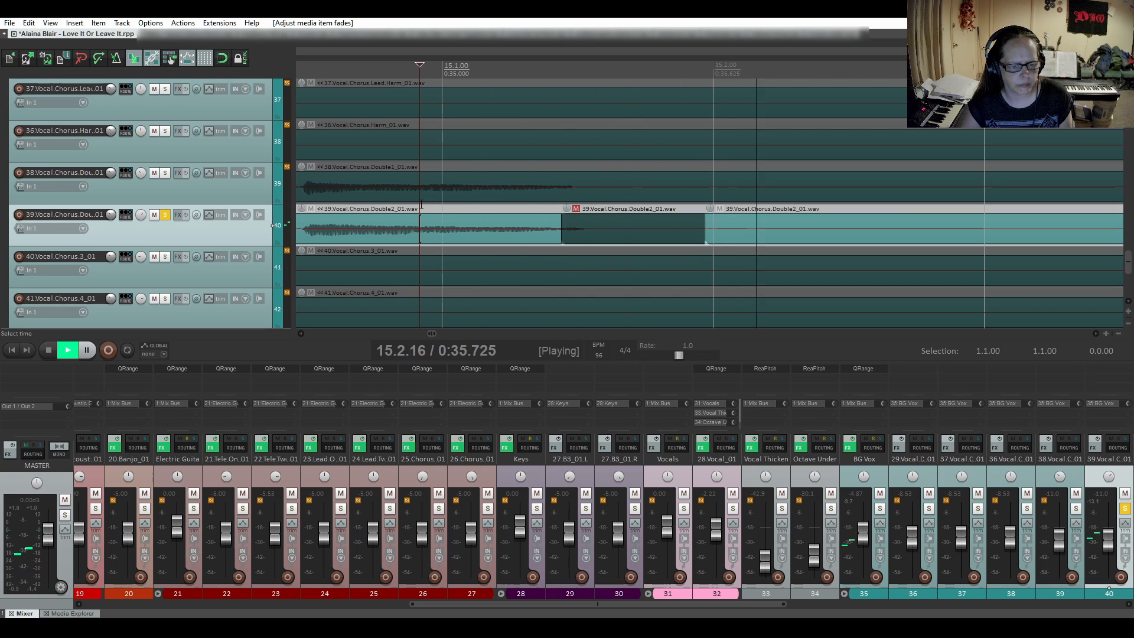
key(space)
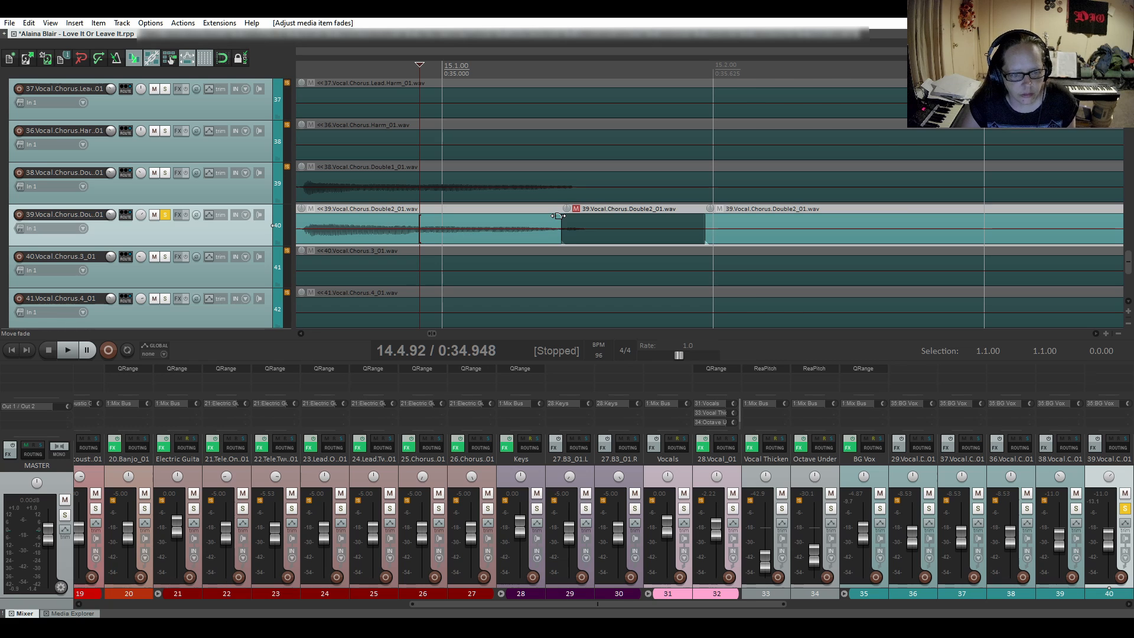
drag(558, 215, 538, 220)
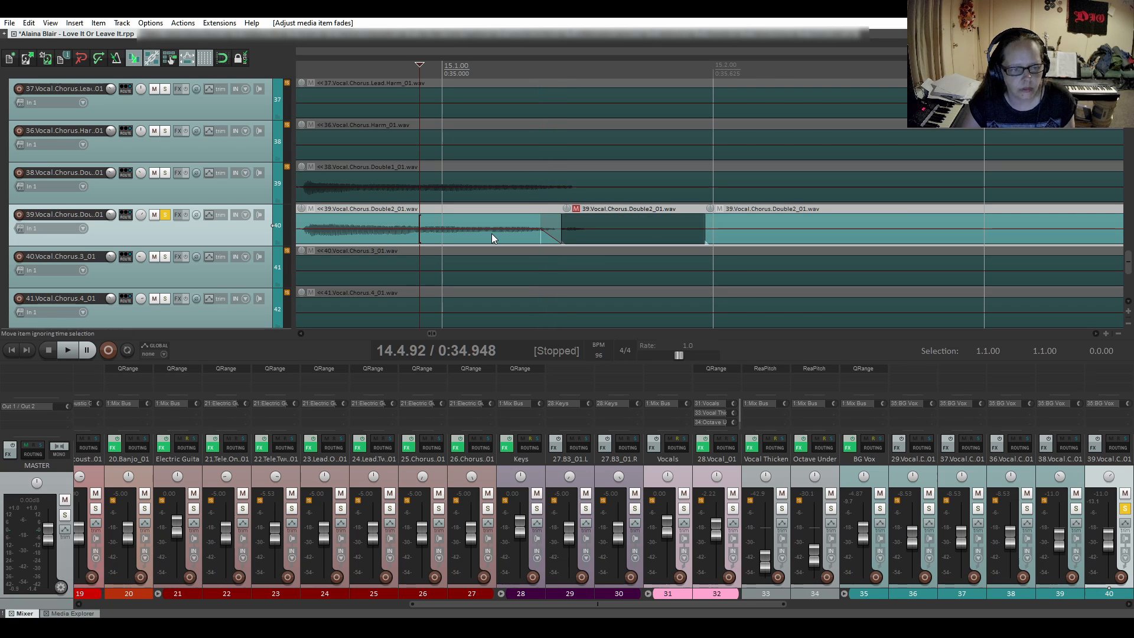
key(space)
key(space)
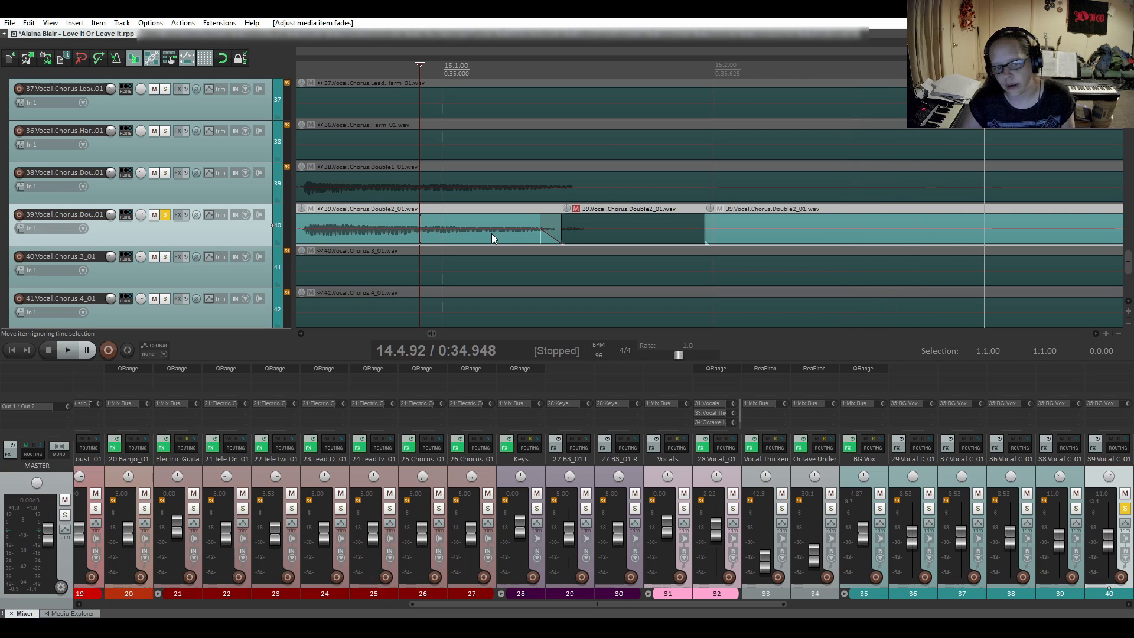
- Audition the next phrases of the second chorus double from 15.4.99 through the end of bar 18
scroll(654, 254, down, 3)
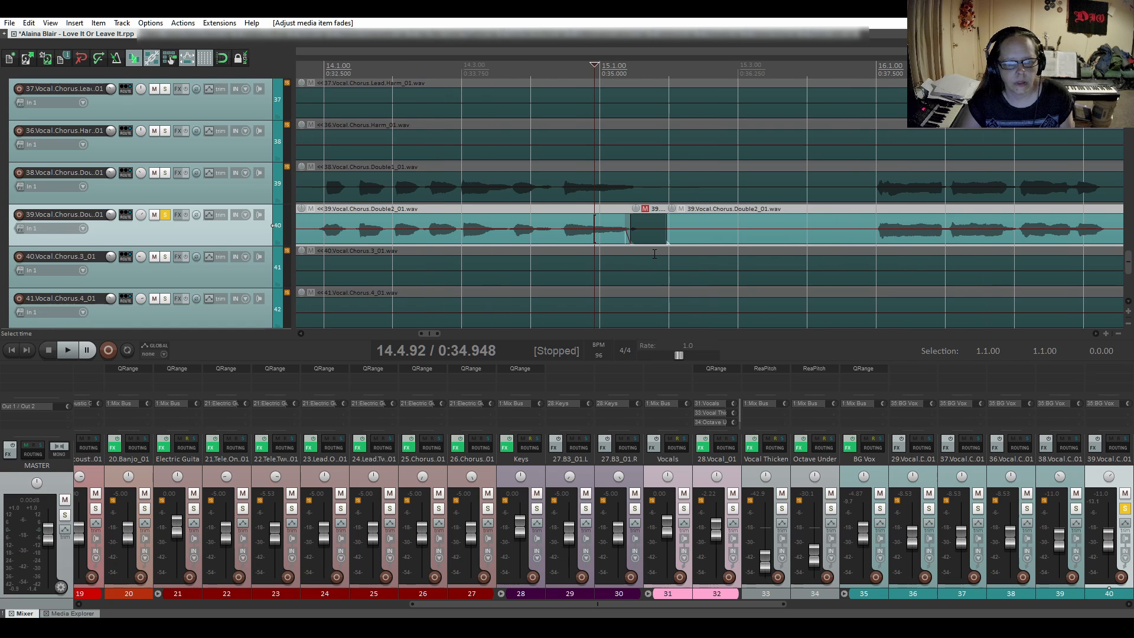
click(877, 206)
key(space)
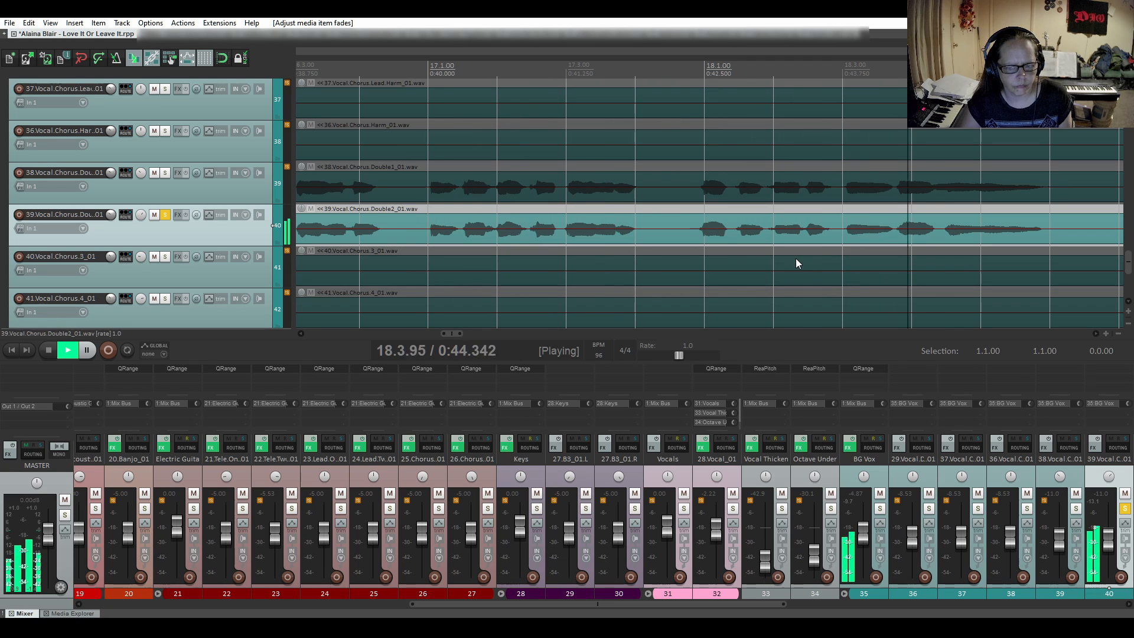
key(space)
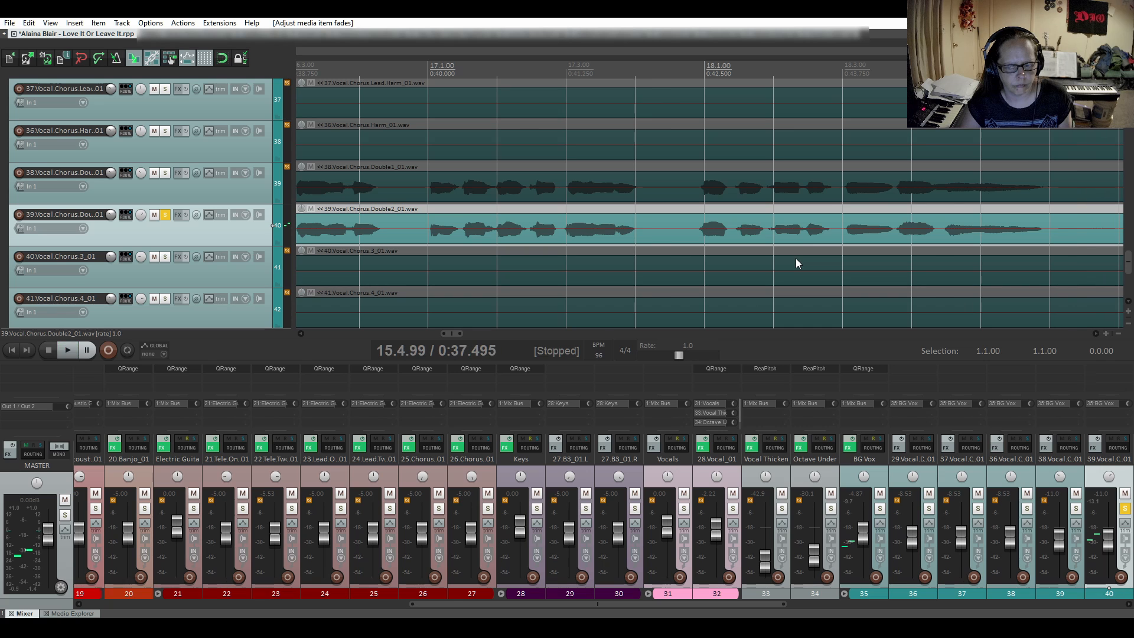
- Audition the following chorus section of the second chorus double from 19.4.87 into bar 25
scroll(805, 290, down, 2)
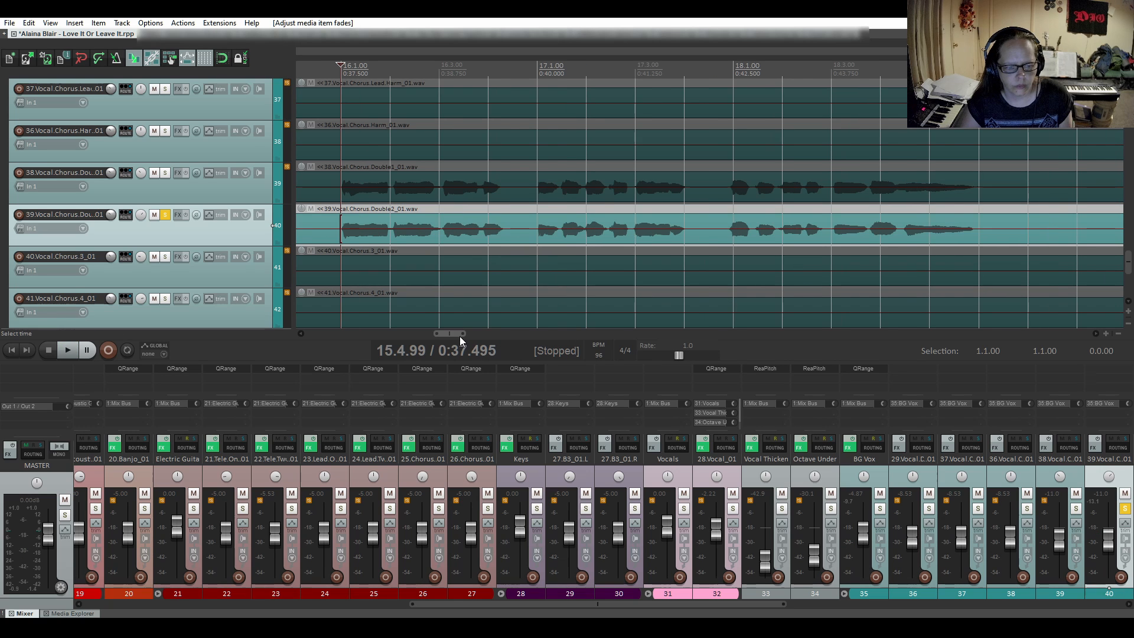
drag(456, 334, 485, 336)
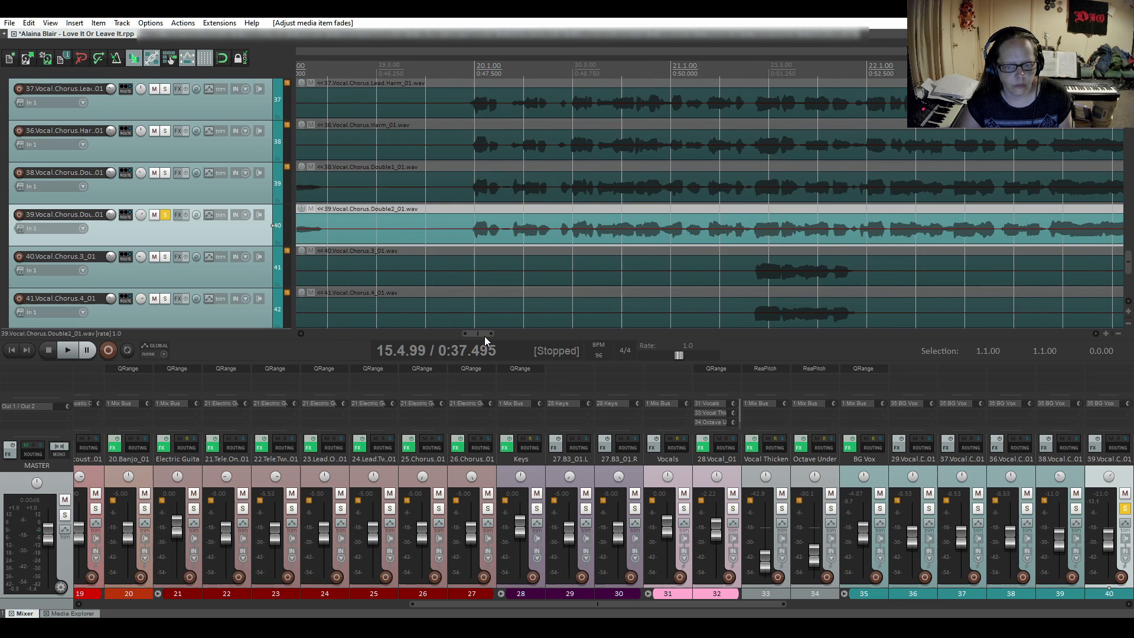
click(459, 227)
key(space)
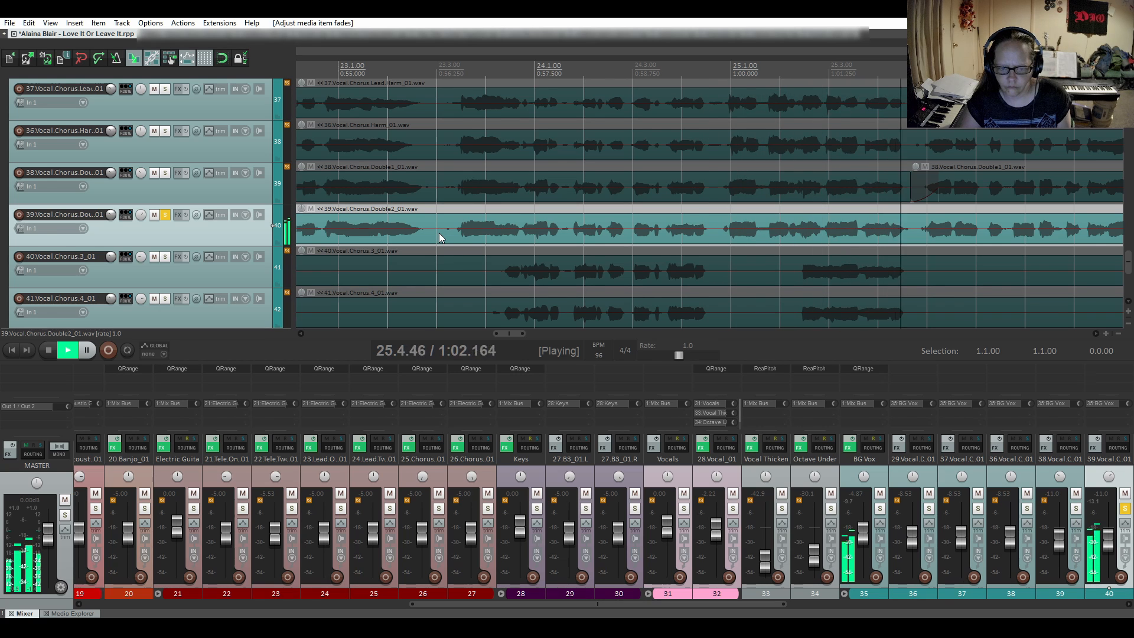
key(space)
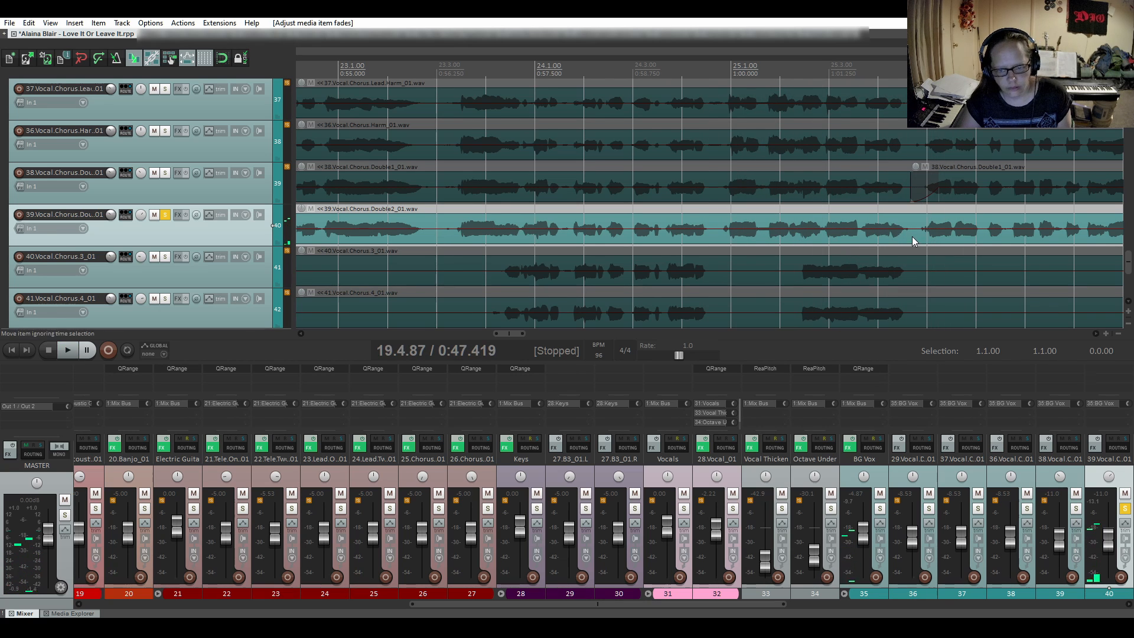
- Split the second chorus double at 25.4.78 and give the new item a short fade-in with a slow-start curve
click(916, 237)
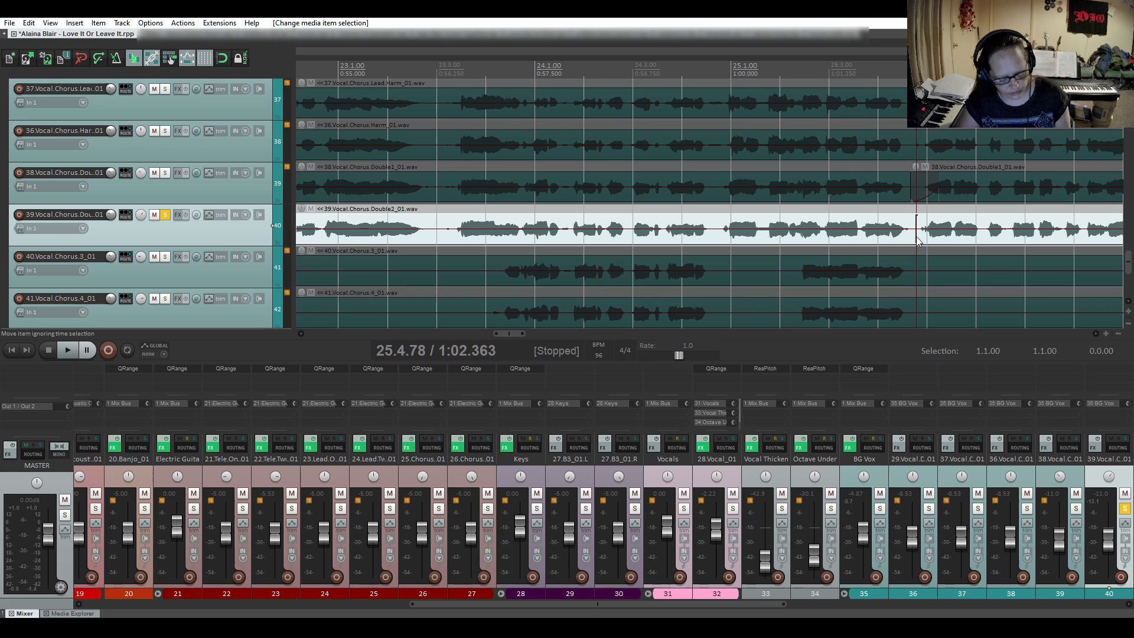
key(s)
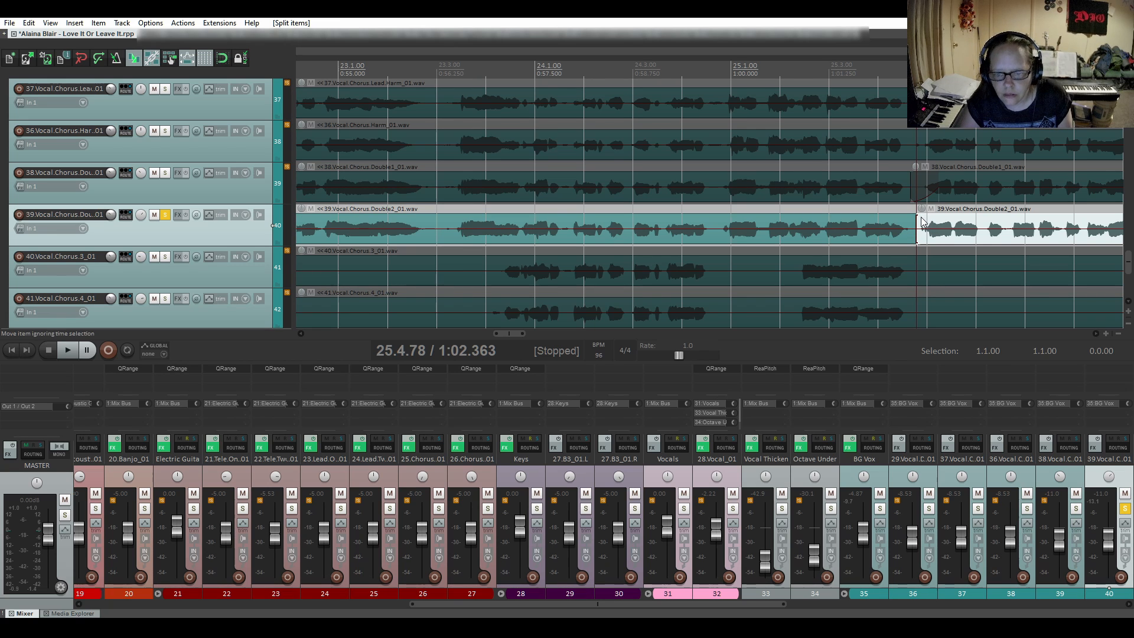
drag(919, 218, 925, 218)
right_click(919, 235)
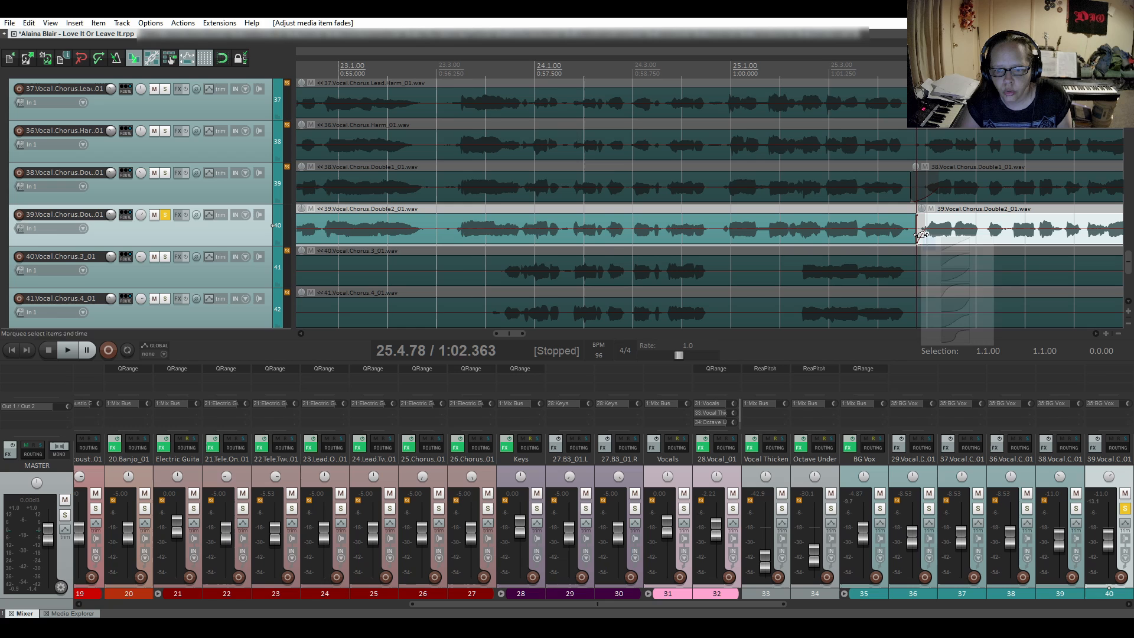
click(945, 275)
- Audition the second chorus double across the new split and fade-in from 25.4.23
click(889, 211)
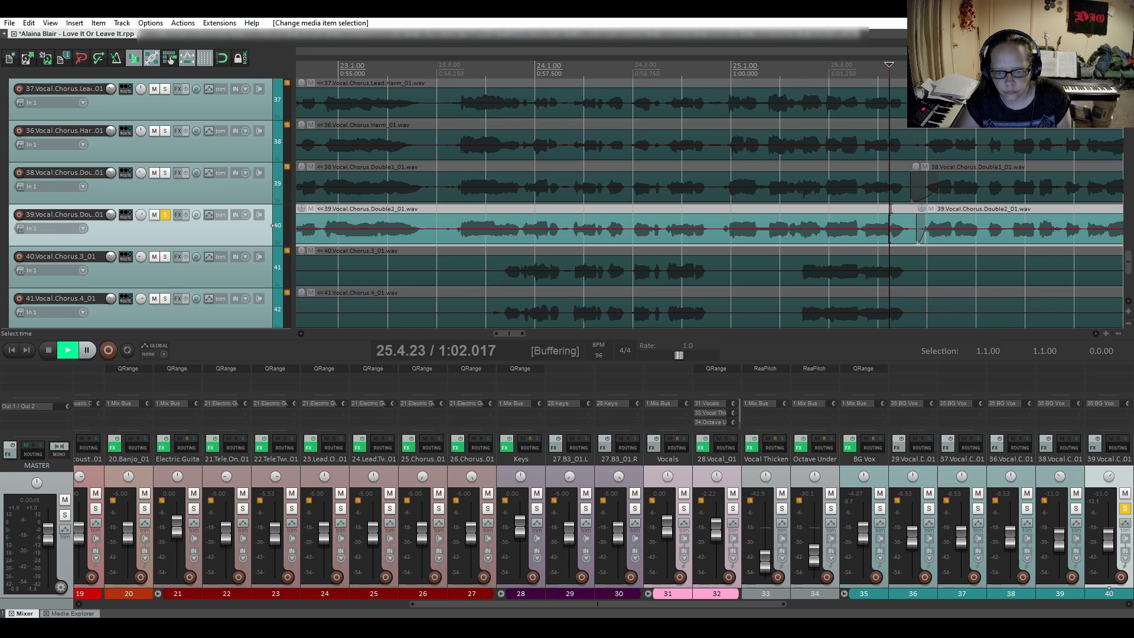
key(space)
key(space)
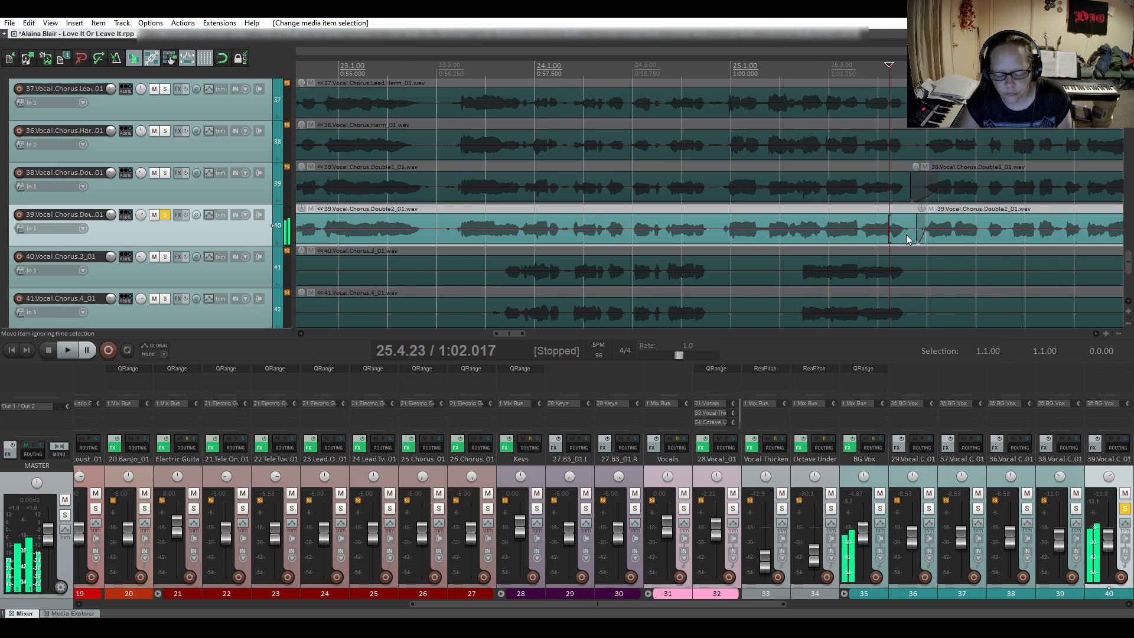
- Lengthen the fade-in slightly on the second chorus double item that starts at 25.4.78
scroll(914, 269, up, 2)
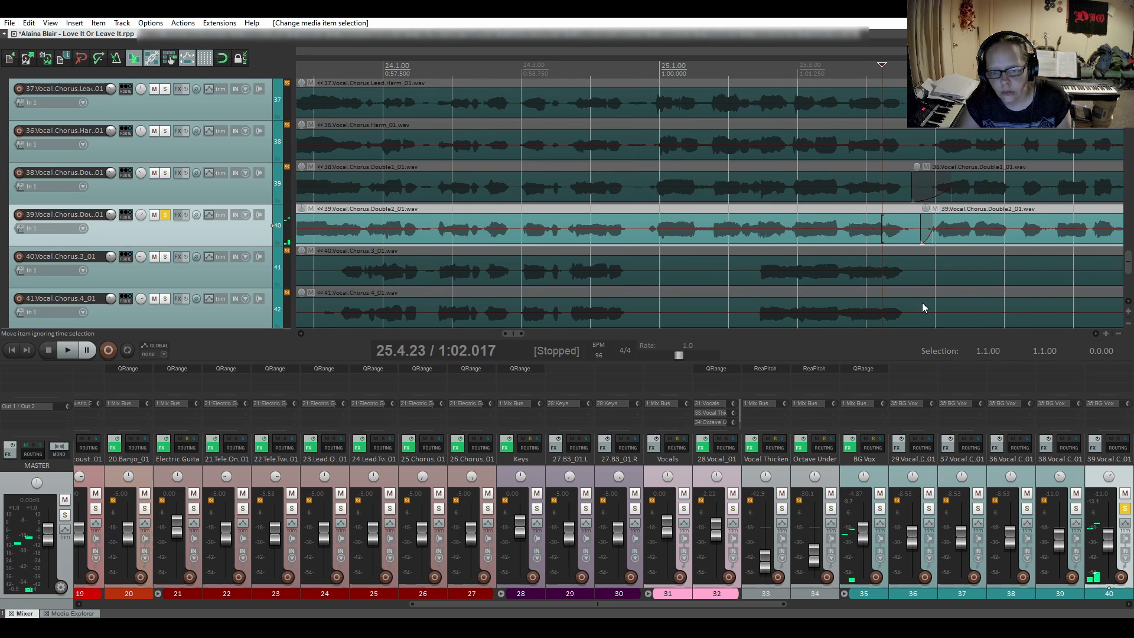
click(1095, 335)
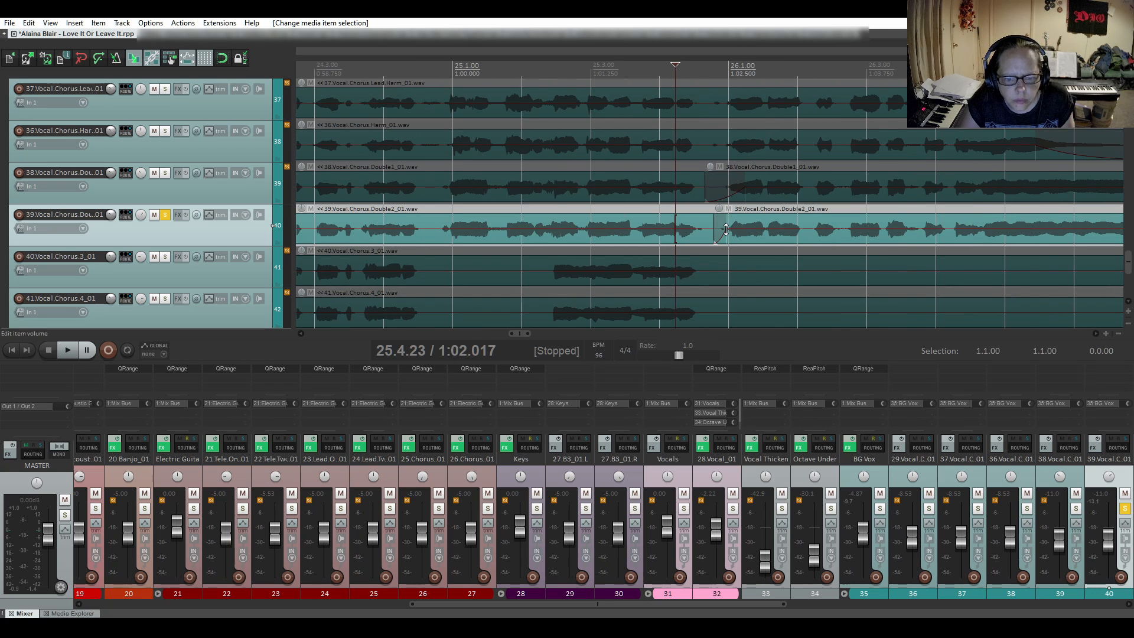
drag(722, 232, 731, 236)
- Audition the second chorus double across the adjusted fade-in from 25.4.23 through bar 30
key(space)
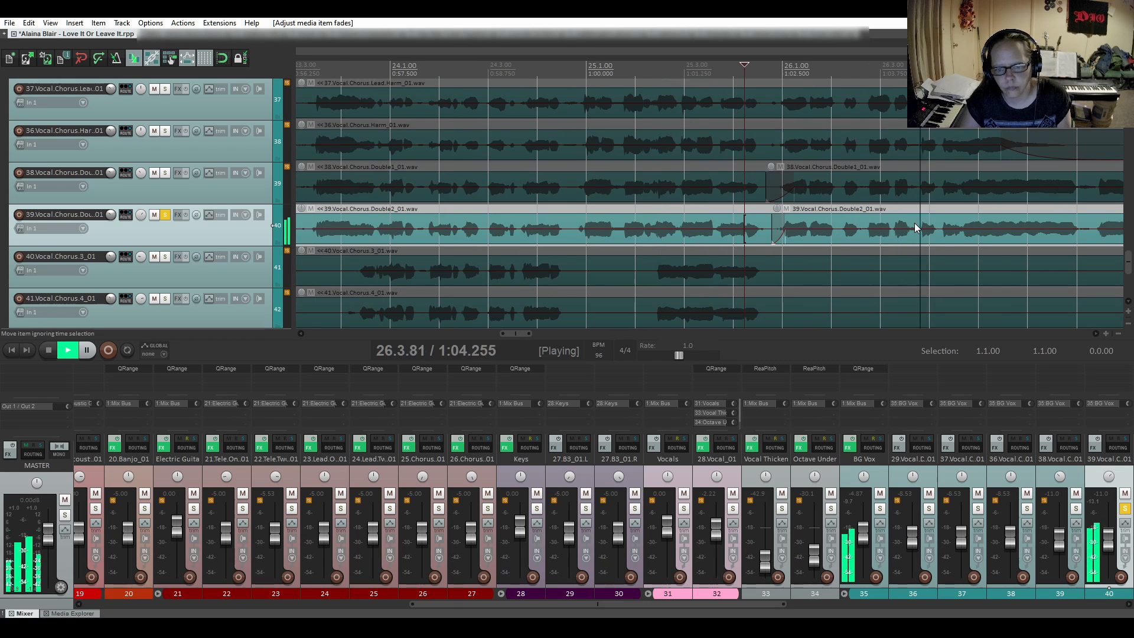
scroll(914, 222, down, 2)
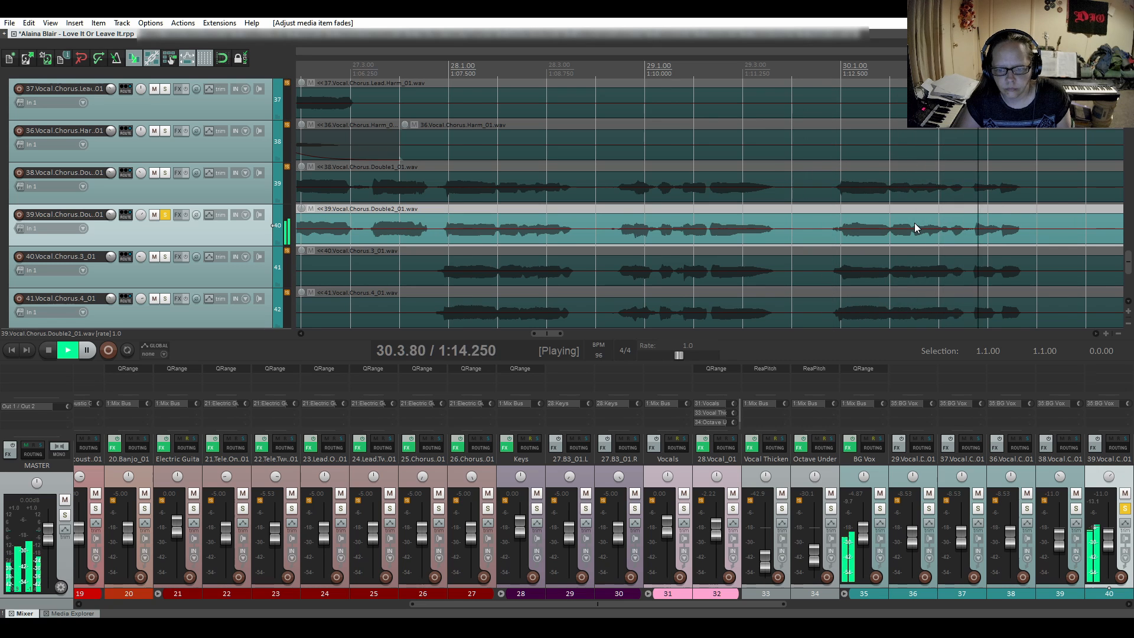
key(space)
scroll(912, 222, down, 3)
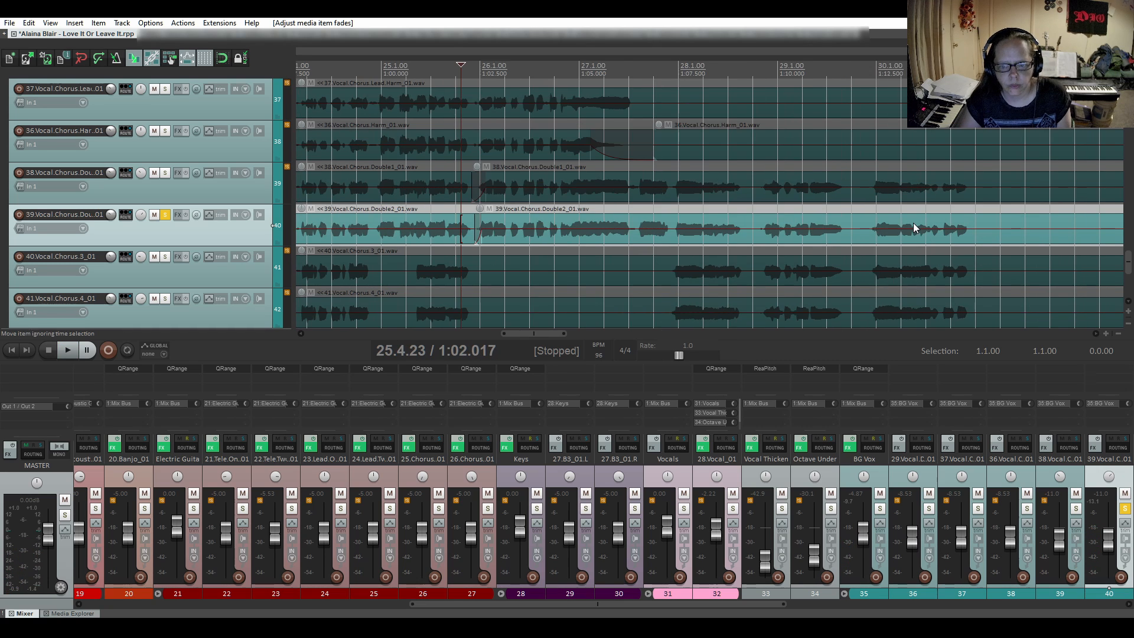
- Audition the next phrase of the second chorus double from 39.4.73 through bar 42
drag(547, 336, 671, 334)
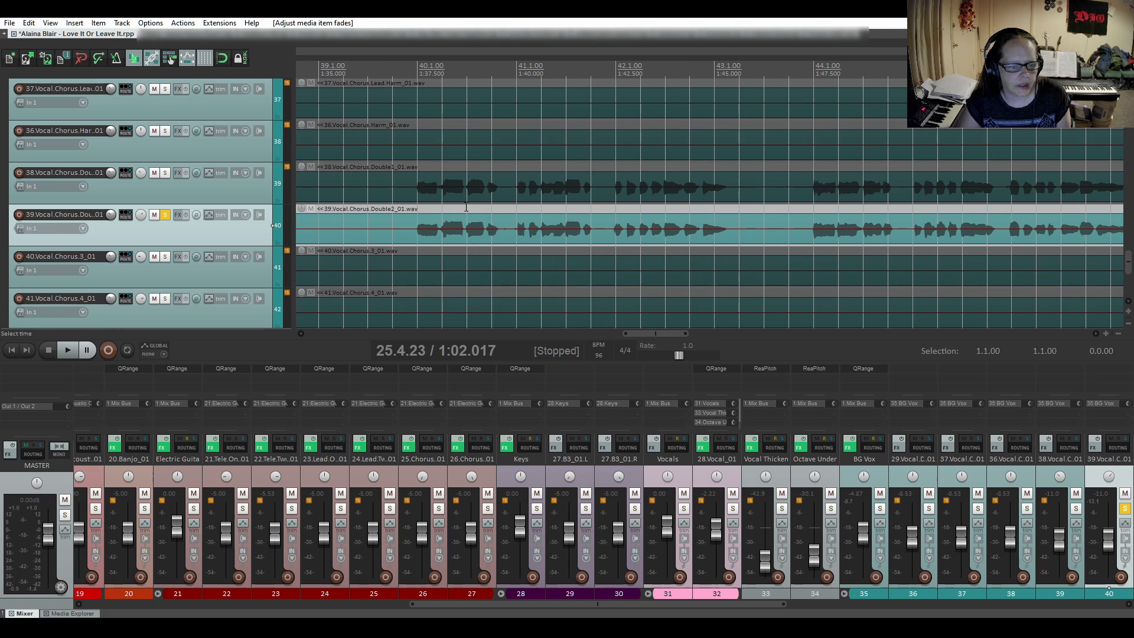
click(411, 212)
key(space)
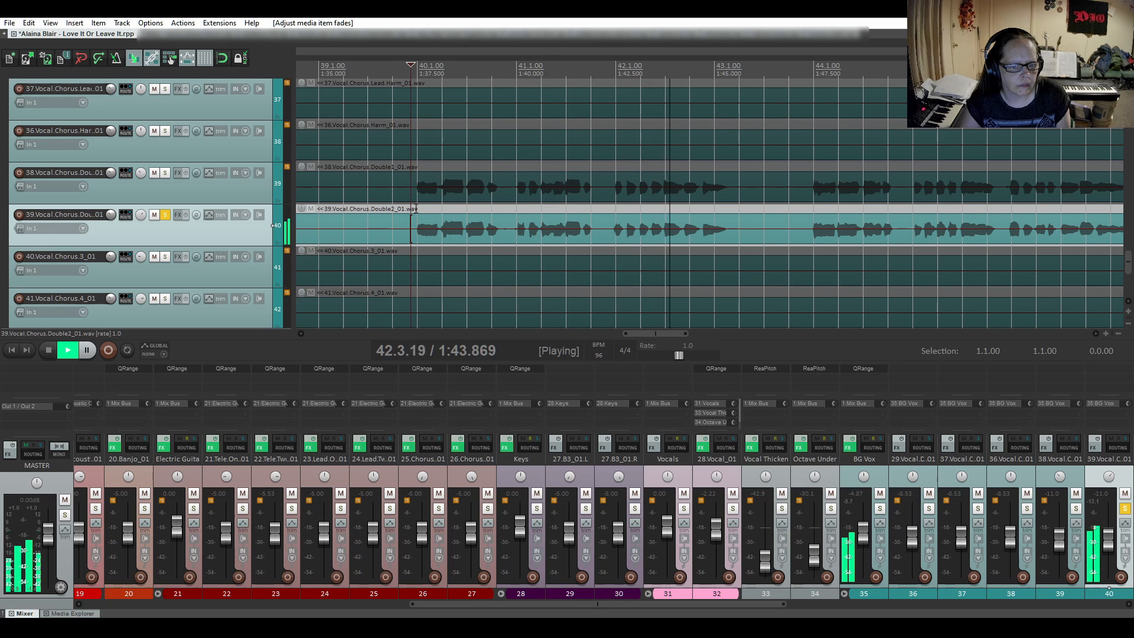
key(space)
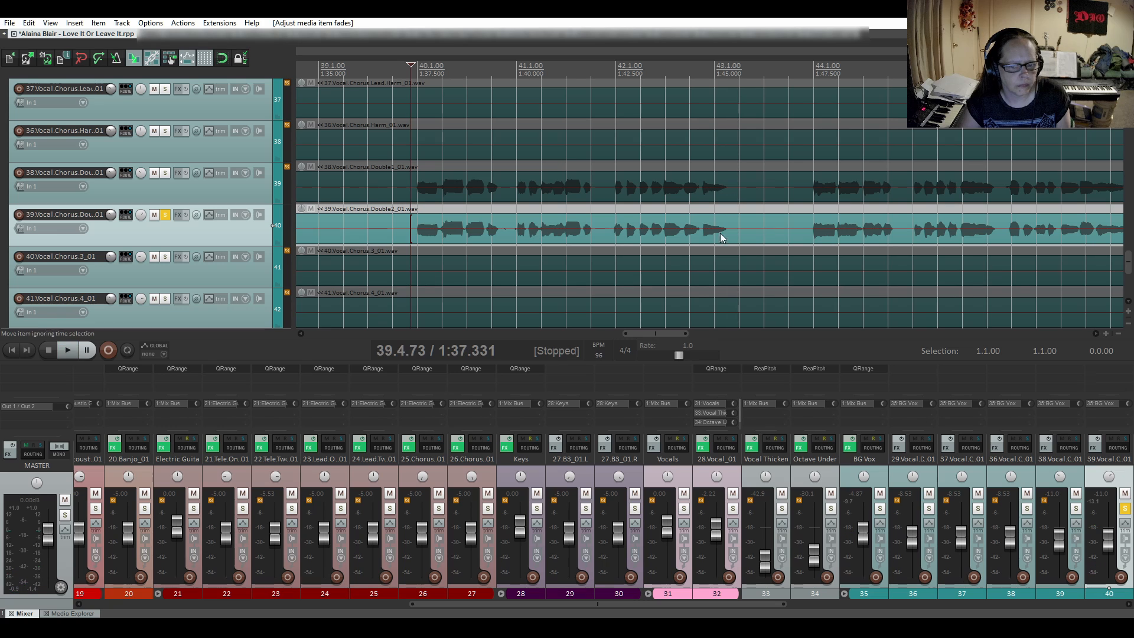
- Audition the following section of the second chorus double from 43.4.90 to the end of bar 53
click(812, 213)
key(space)
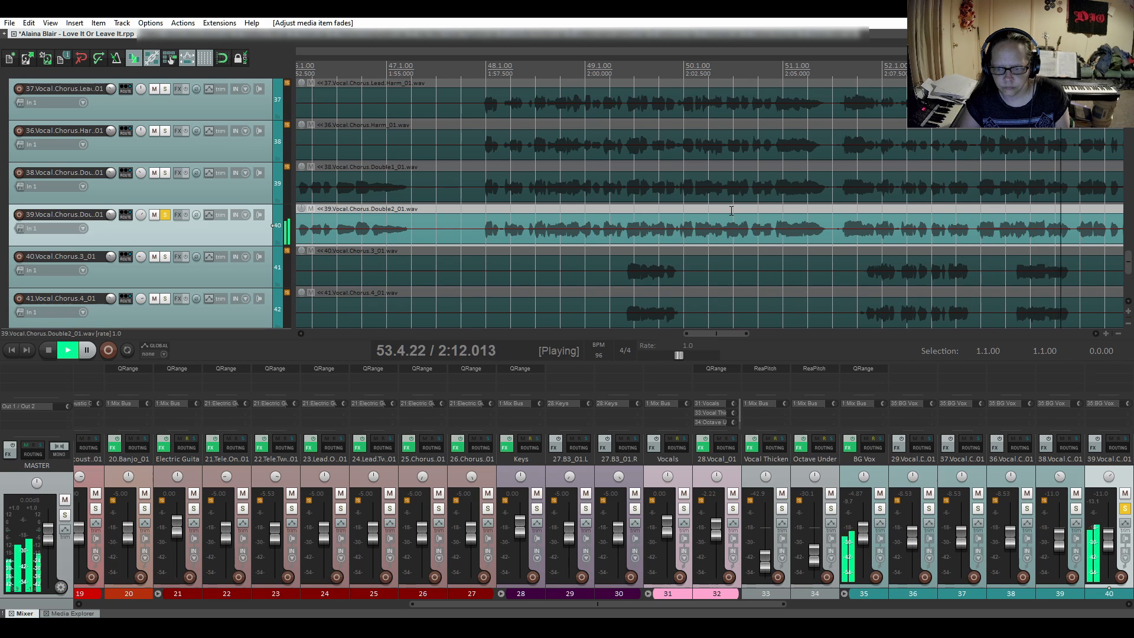
key(space)
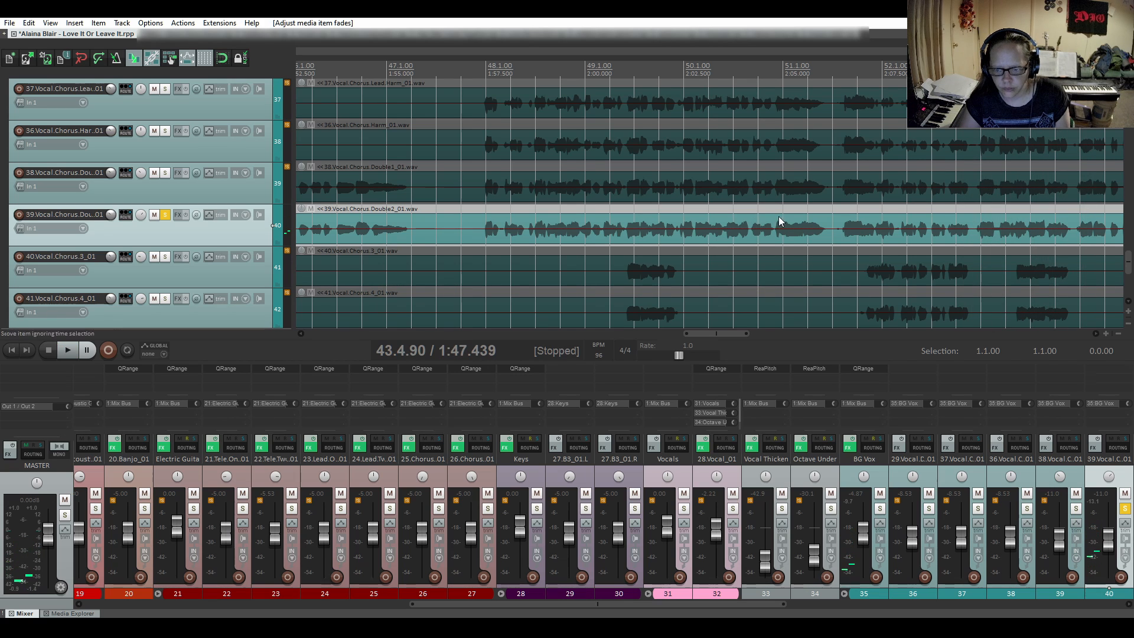
- Split the second chorus double at 53.4.81 and give the new item a short fade-in
click(1074, 238)
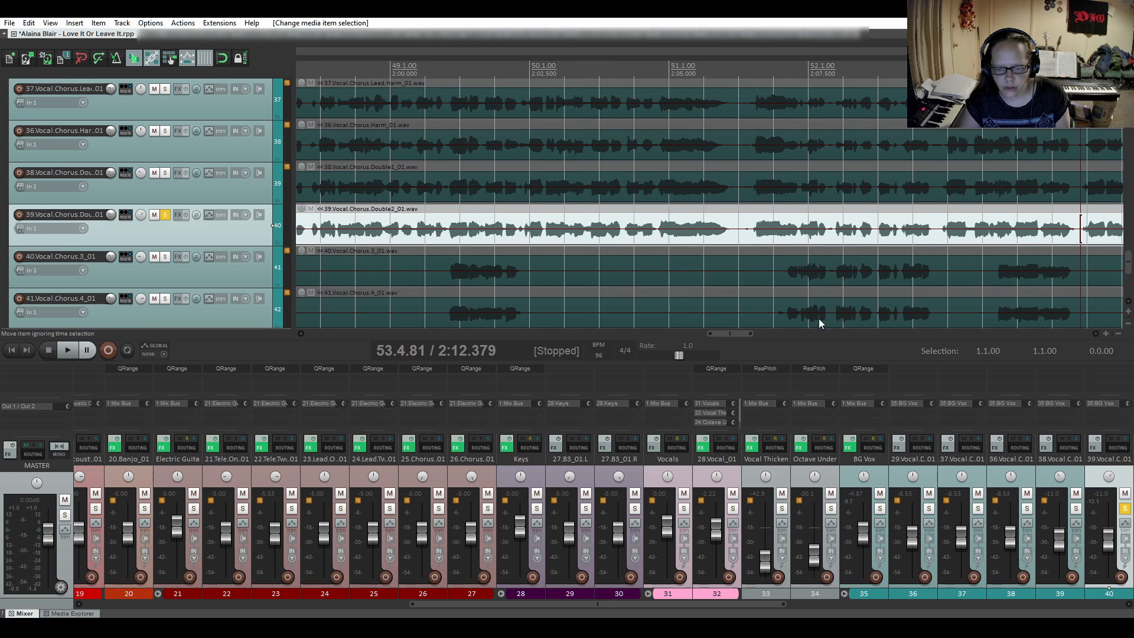
drag(735, 333, 760, 331)
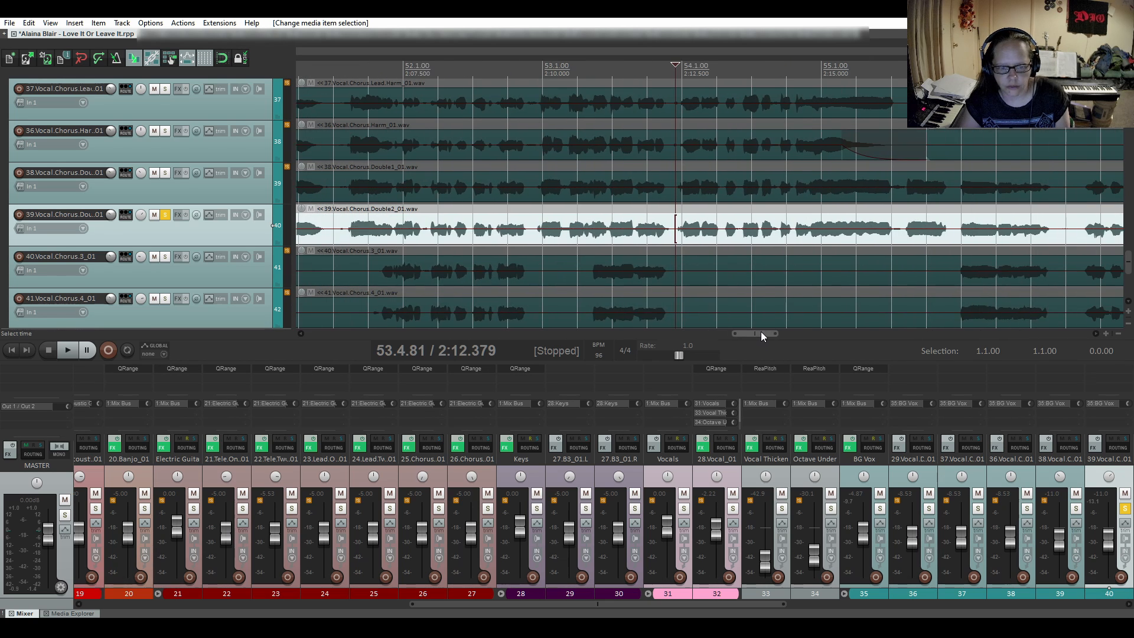
key(s)
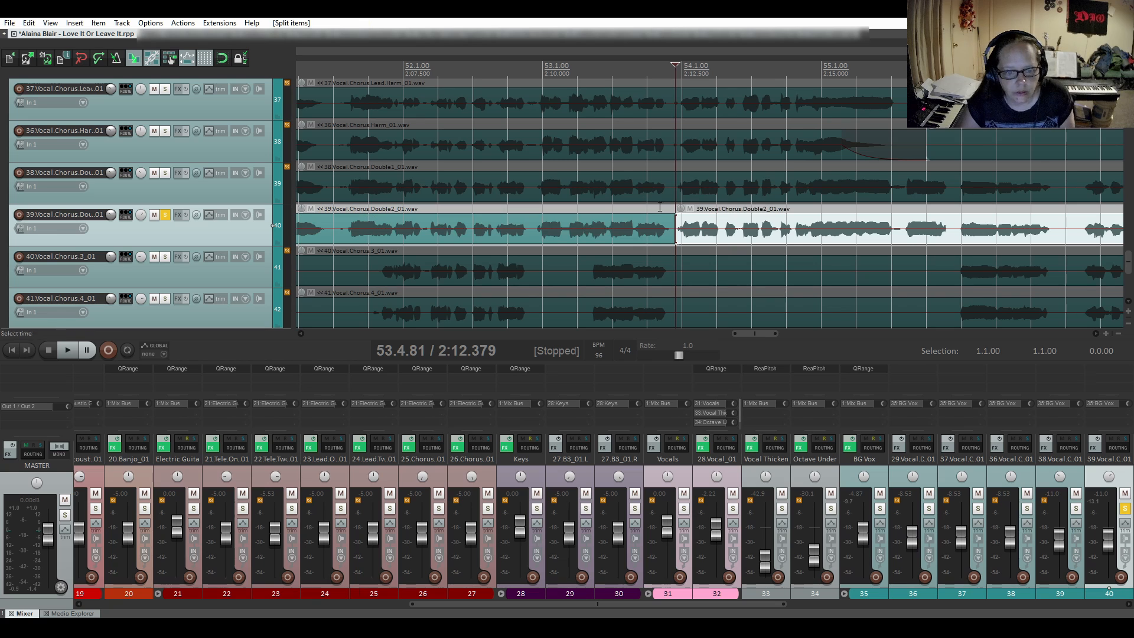
drag(679, 216, 691, 218)
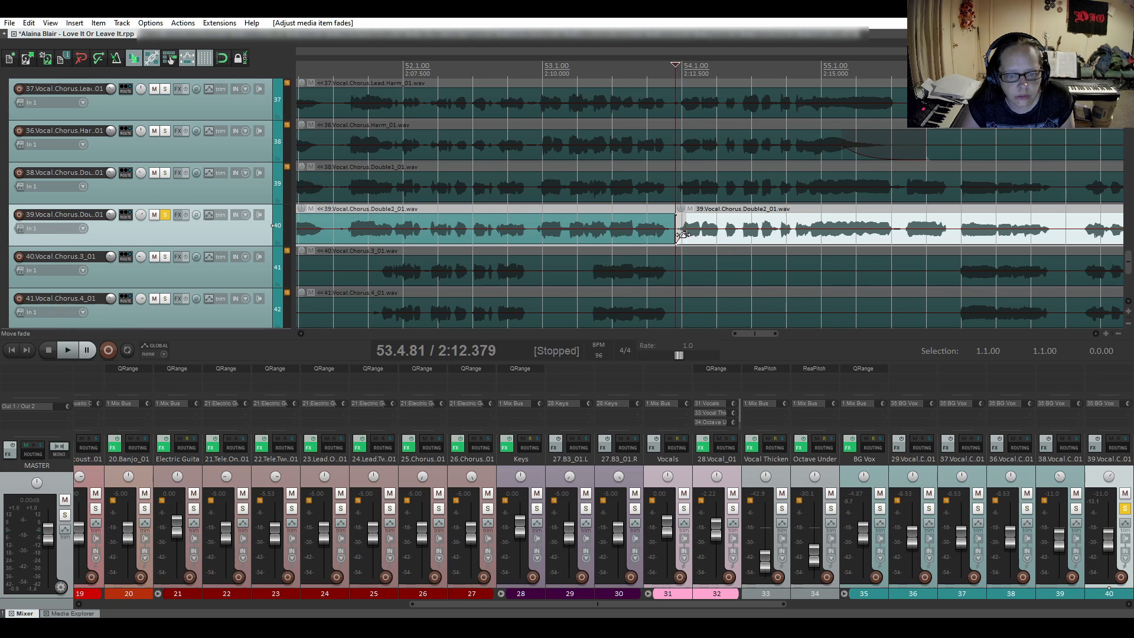
- Check the new fade-in by playing from 53.3.62, and change its shape to a slow-start curve
click(635, 212)
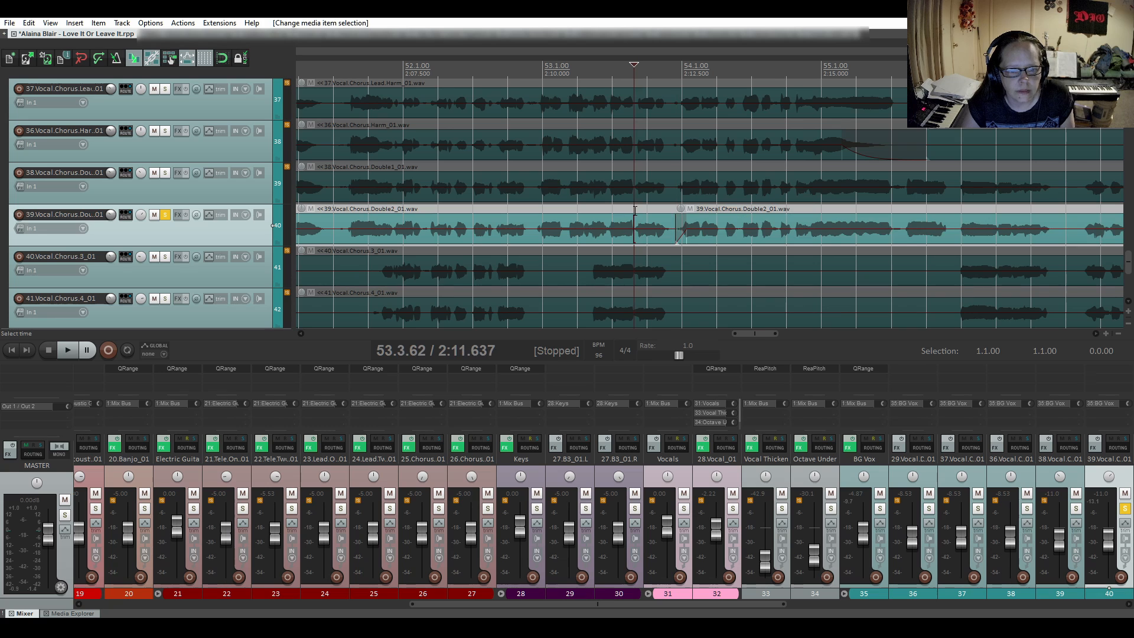
key(space)
key(space)
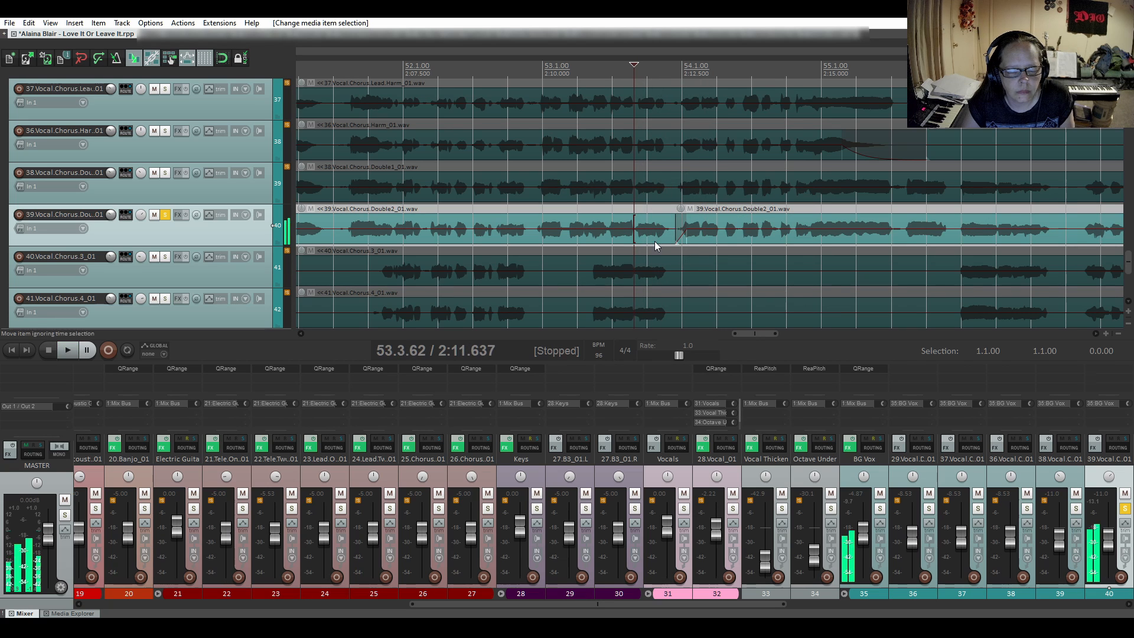
right_click(680, 237)
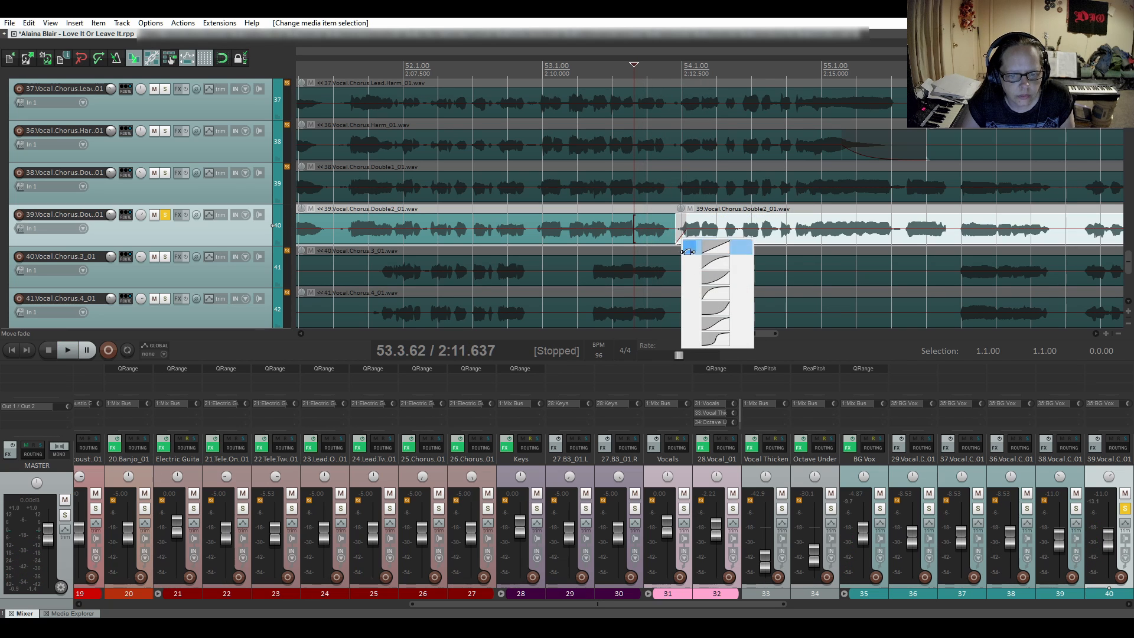
click(701, 280)
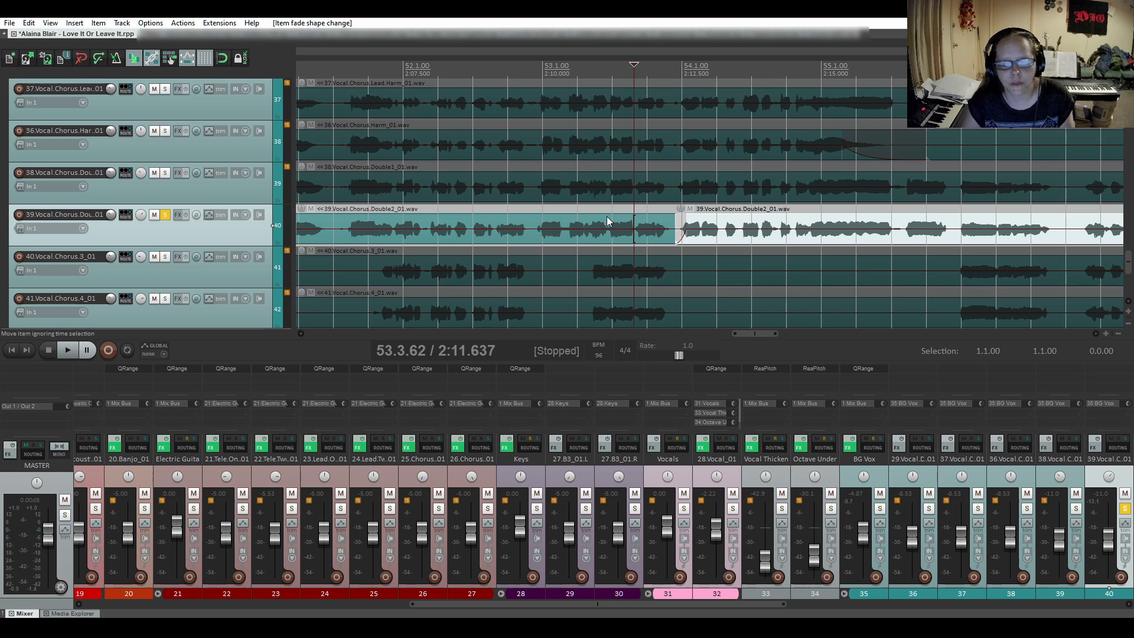
- Audition the second chorus double from 53.3.62 across the reshaped fade-in into bar 58
key(space)
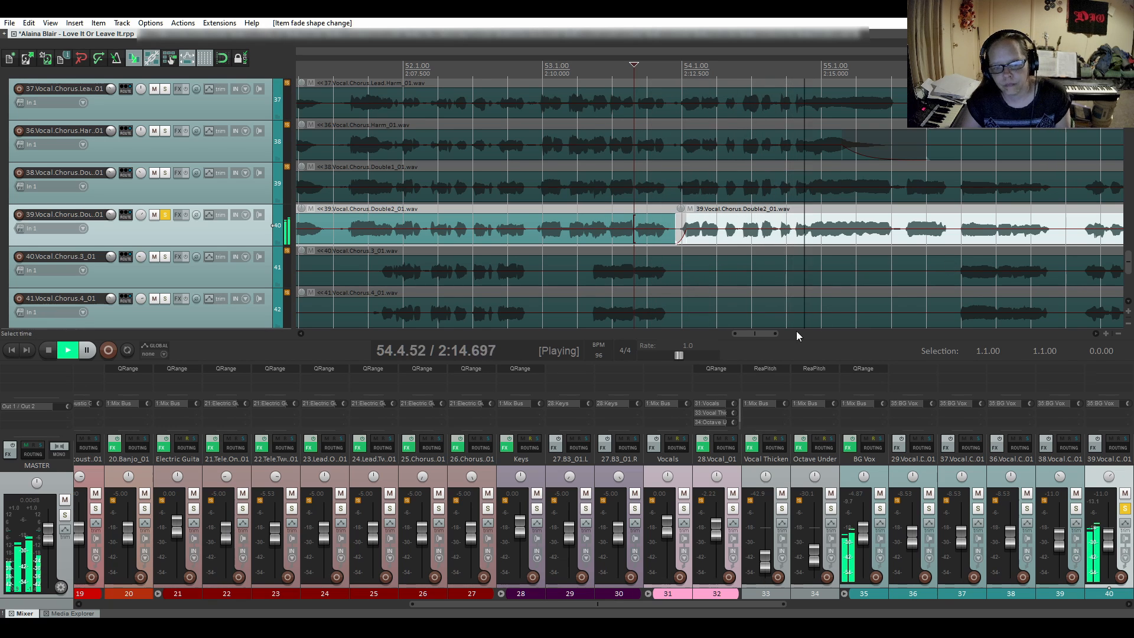
drag(763, 335, 785, 334)
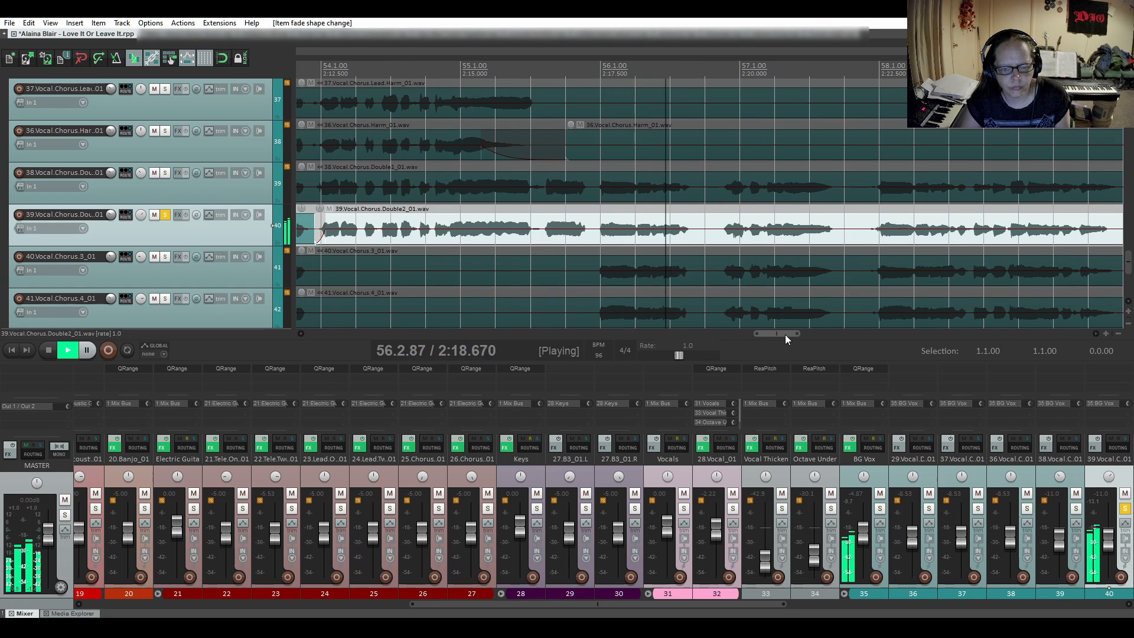
drag(785, 334, 813, 332)
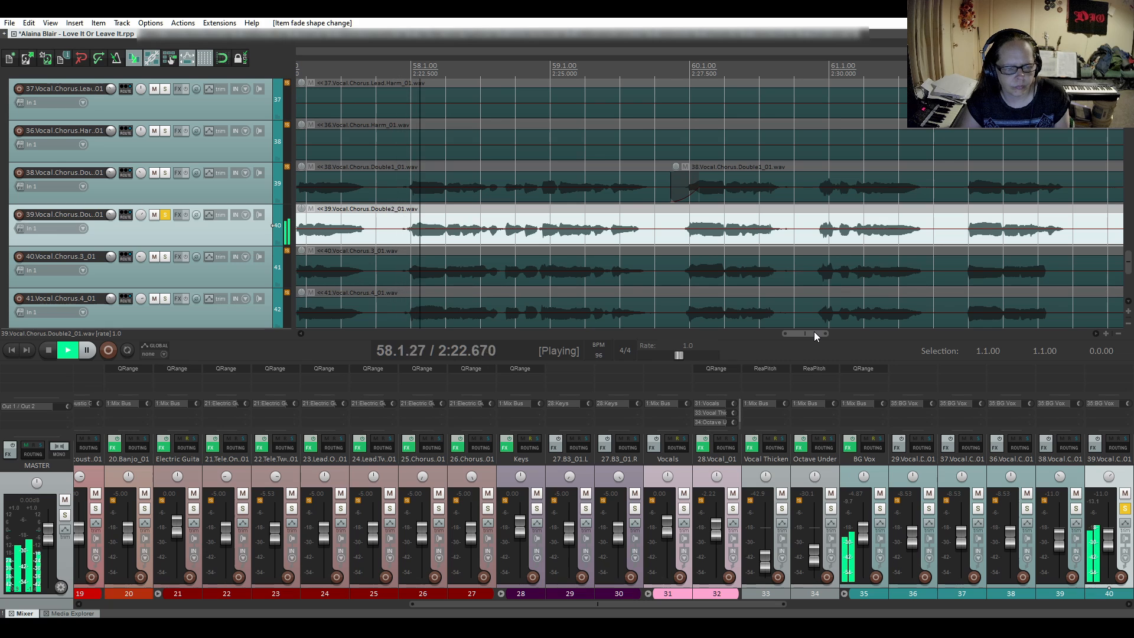
key(space)
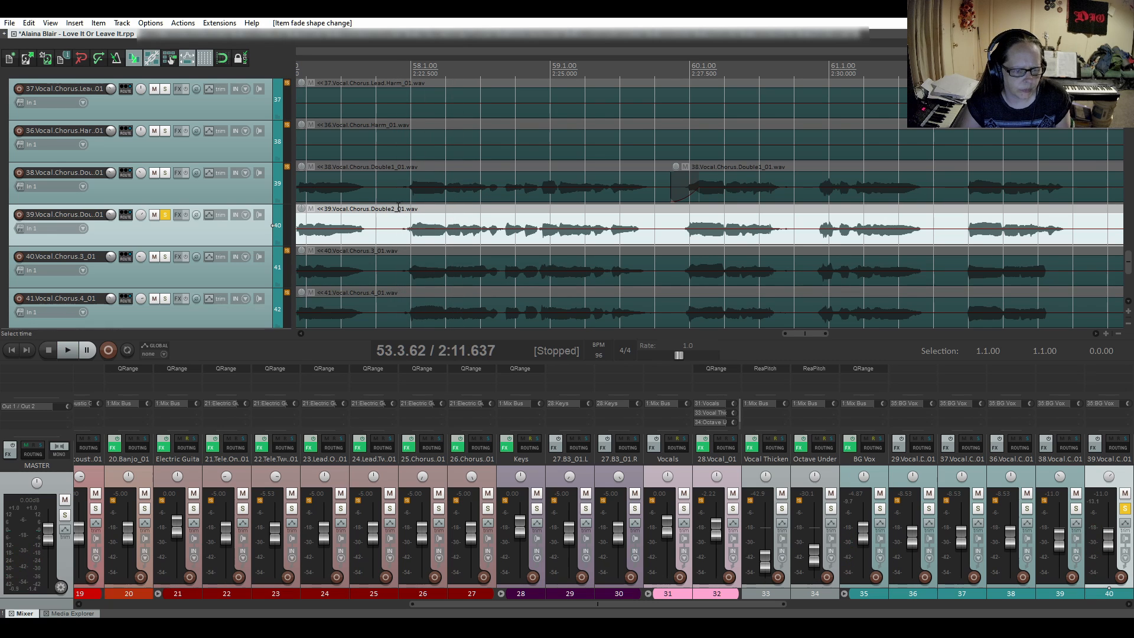
- Audition the second chorus double from 57.4.52 into bar 63
click(394, 213)
key(space)
key(space)
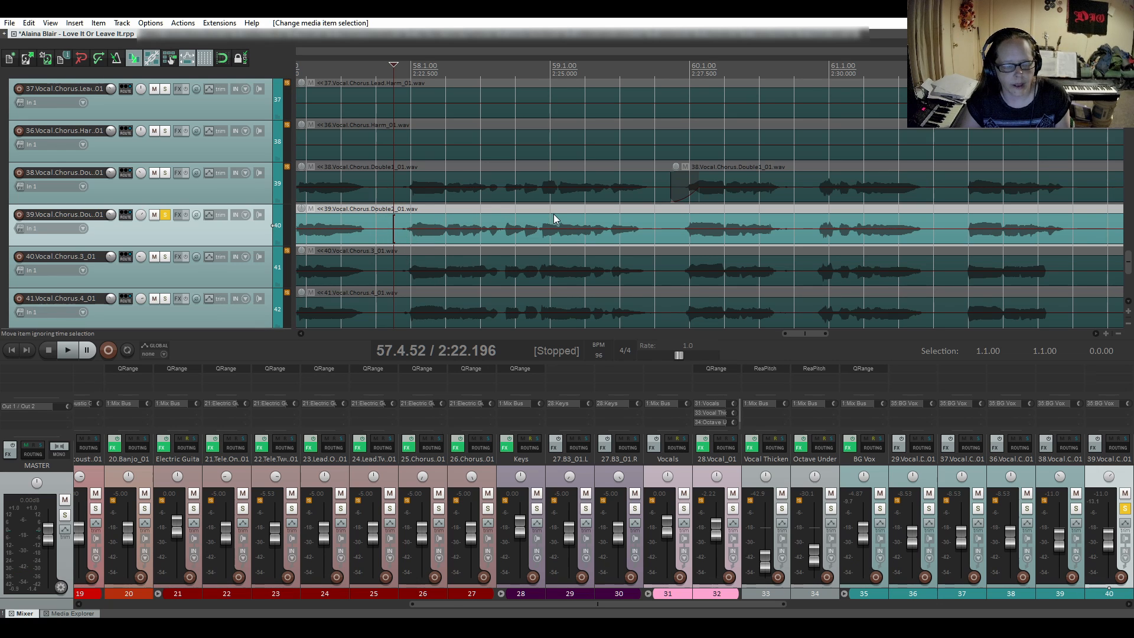
key(space)
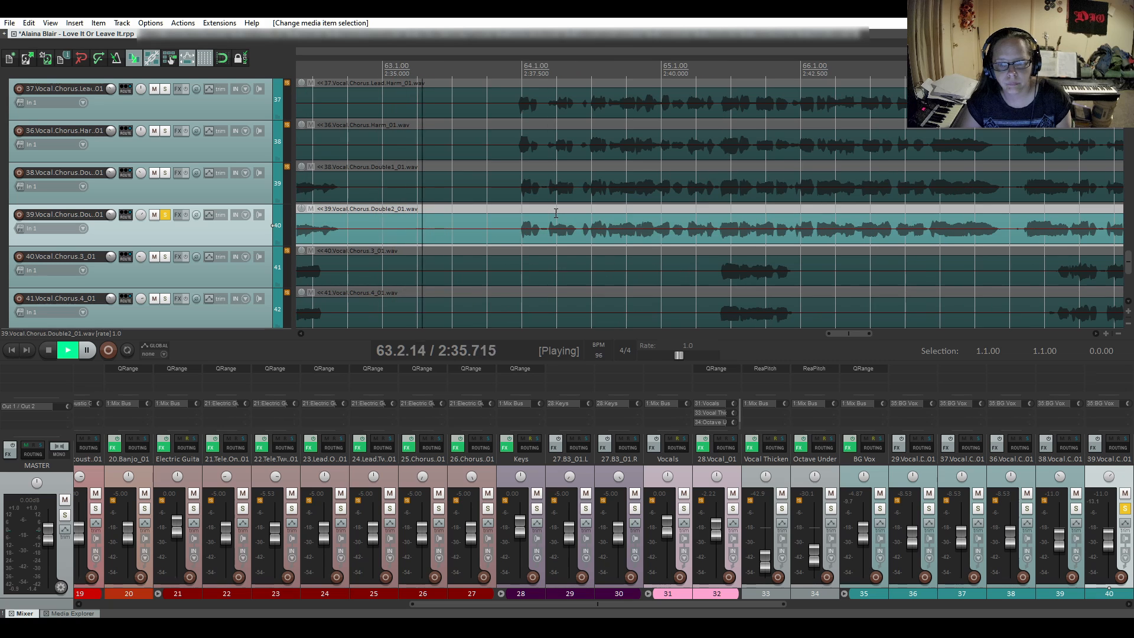
key(space)
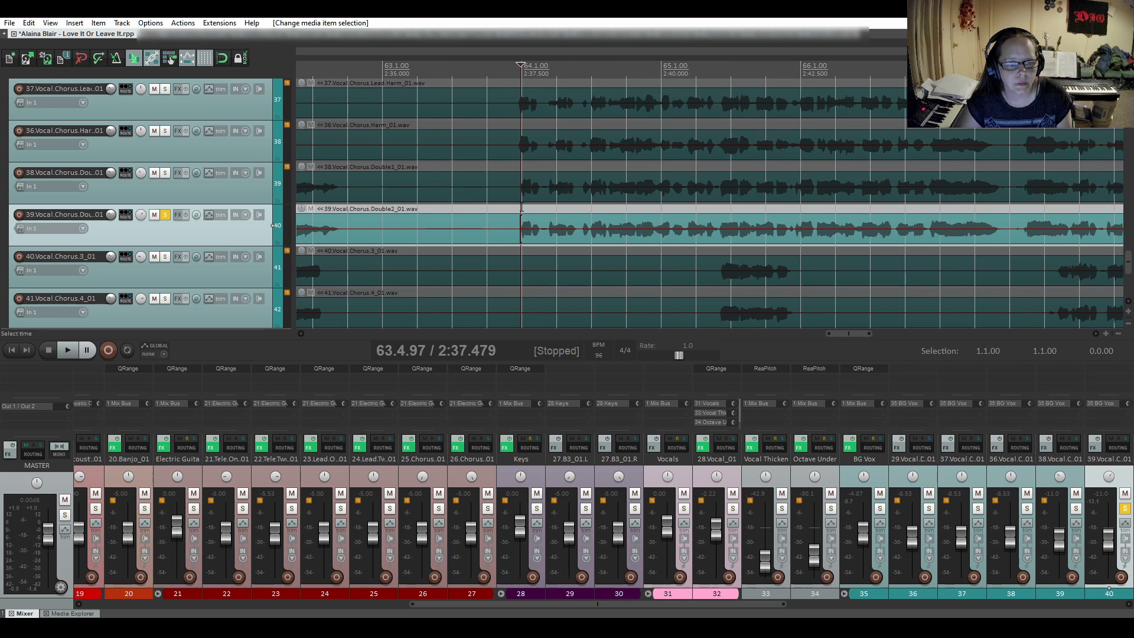
- Audition the next chorus of the second chorus double from 63.4.97 to the end of bar 69
scroll(572, 242, down, 4)
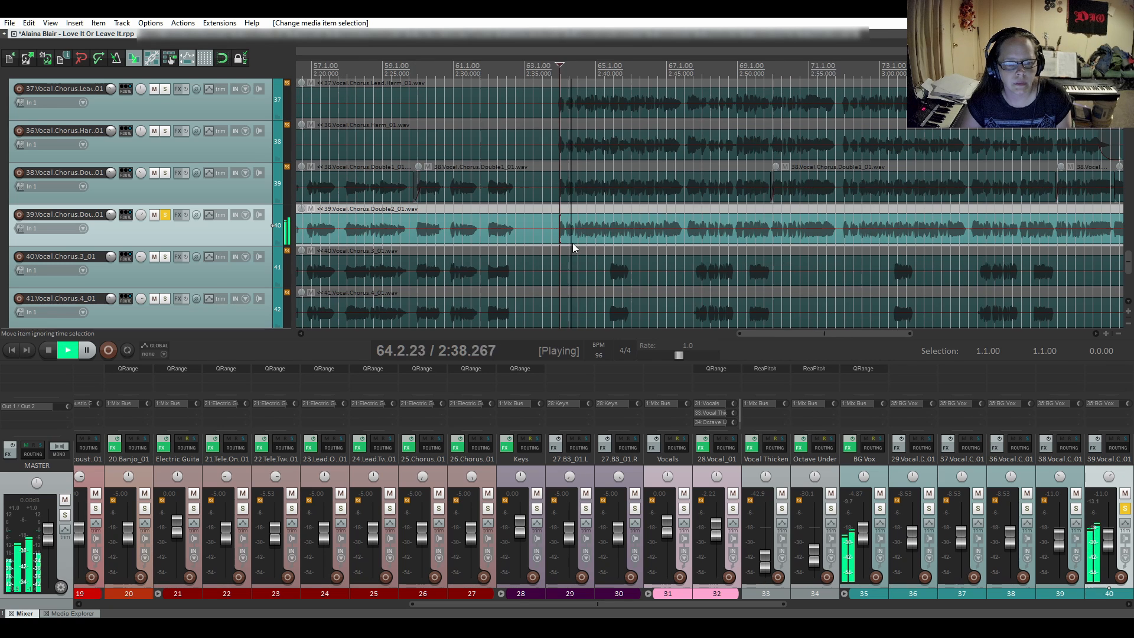
drag(806, 331, 831, 340)
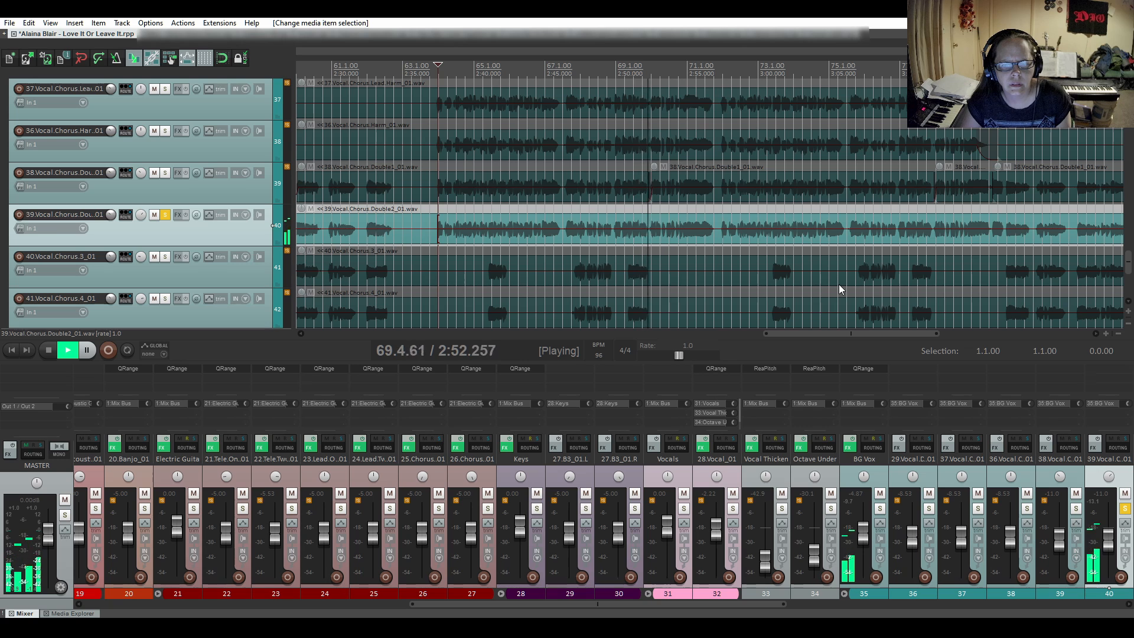
key(space)
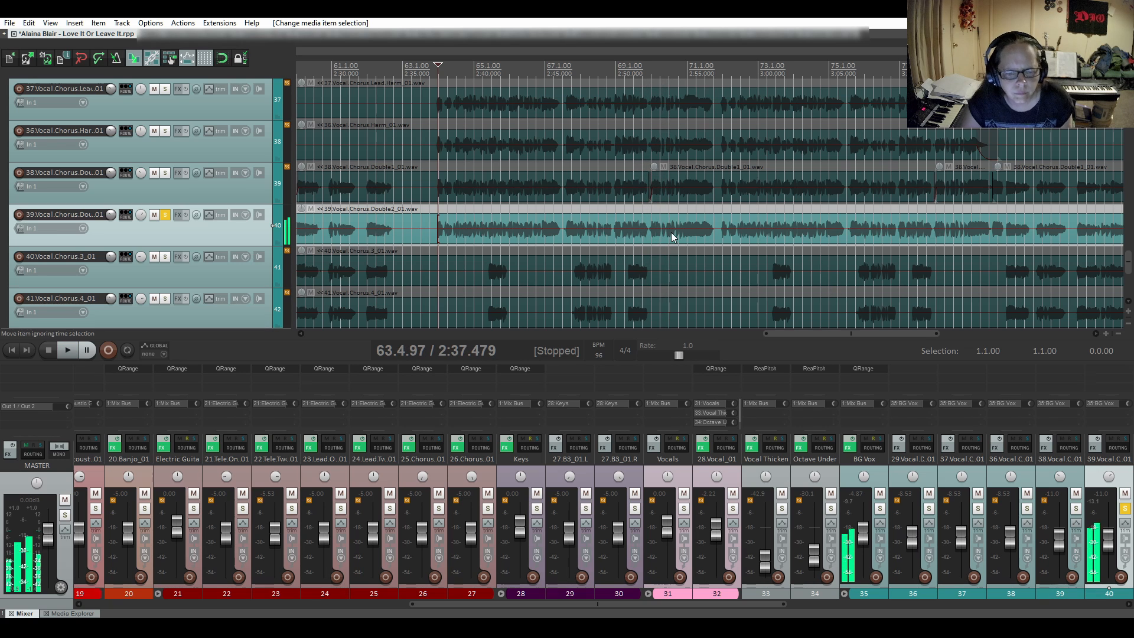
- Split the second chorus double at 69.4.69 and give the new item a short fade-in with a slow-start curve
scroll(670, 232, up, 4)
scroll(670, 232, up, 2)
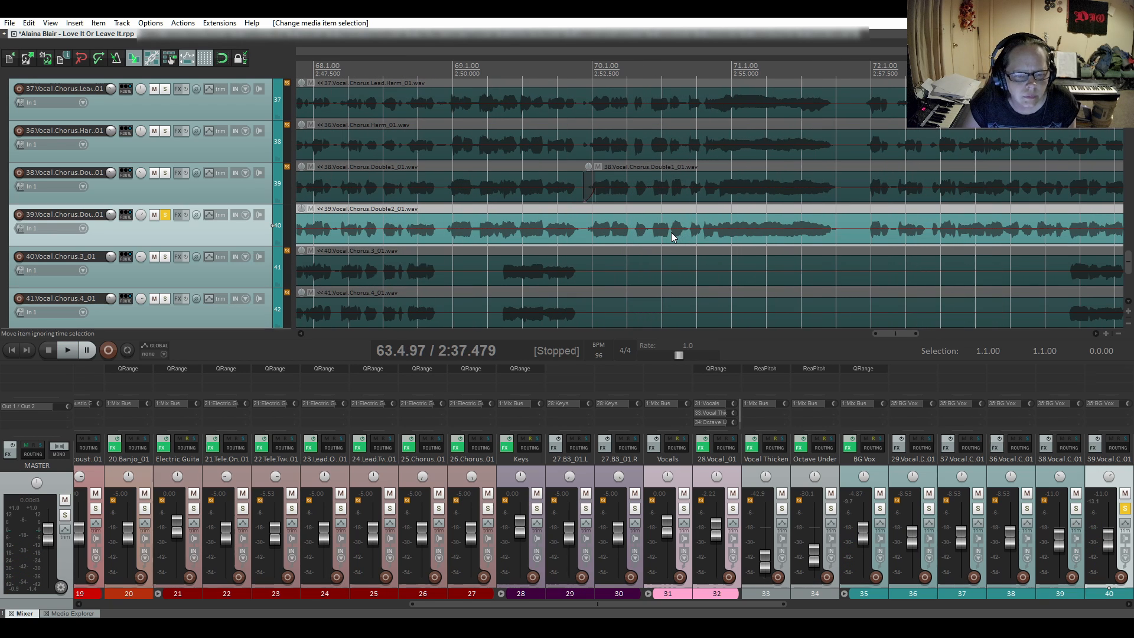
click(581, 236)
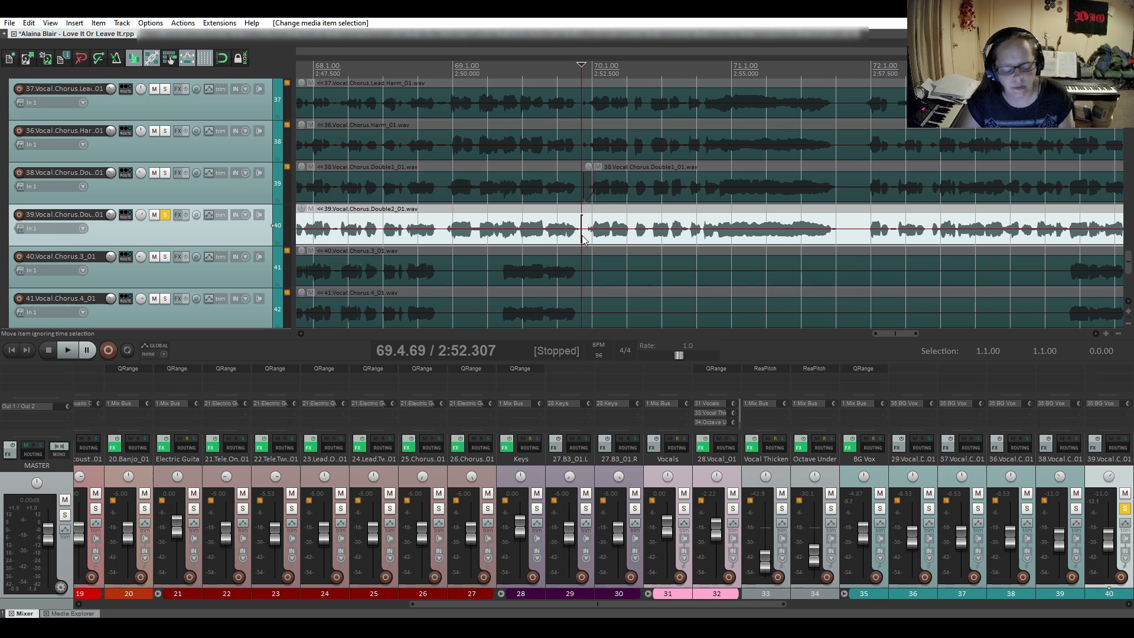
key(s)
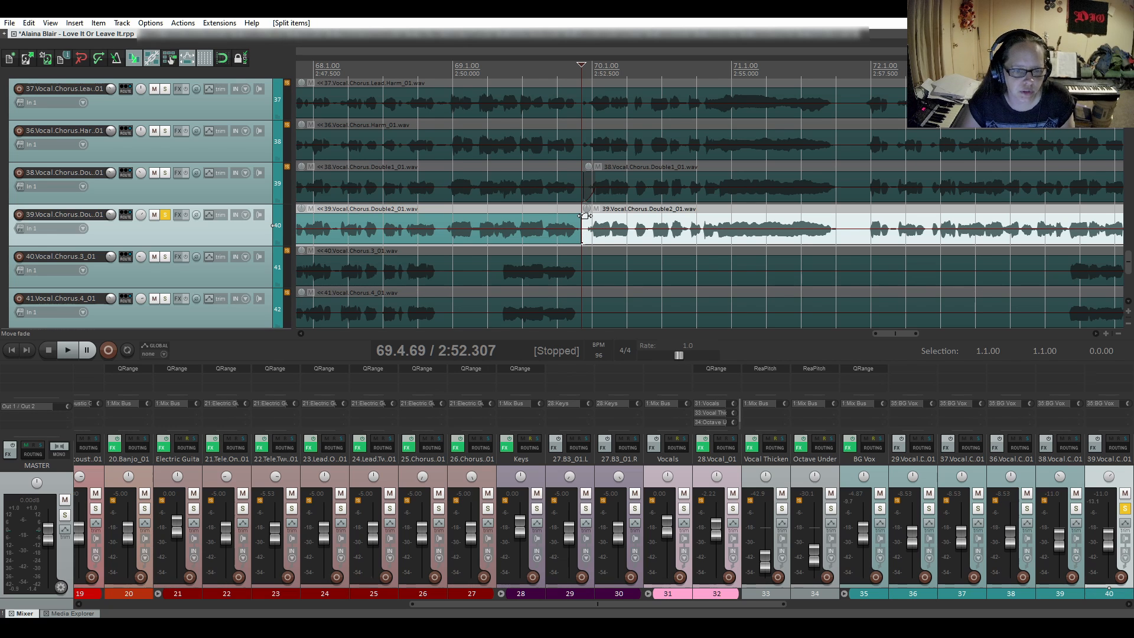
drag(584, 216, 594, 220)
right_click(590, 234)
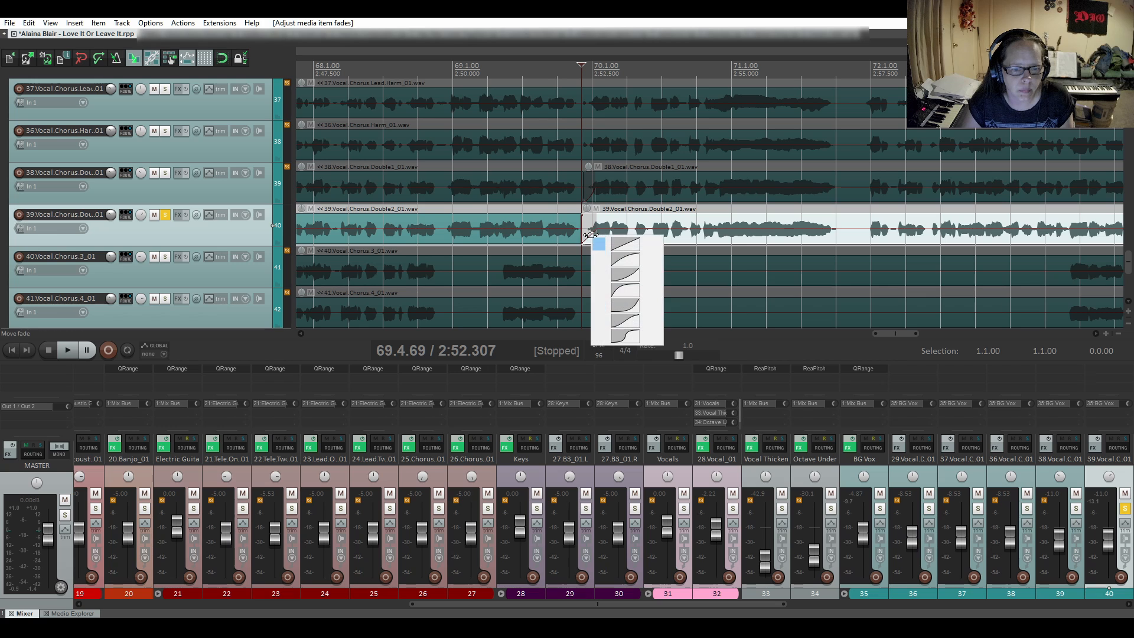
click(619, 275)
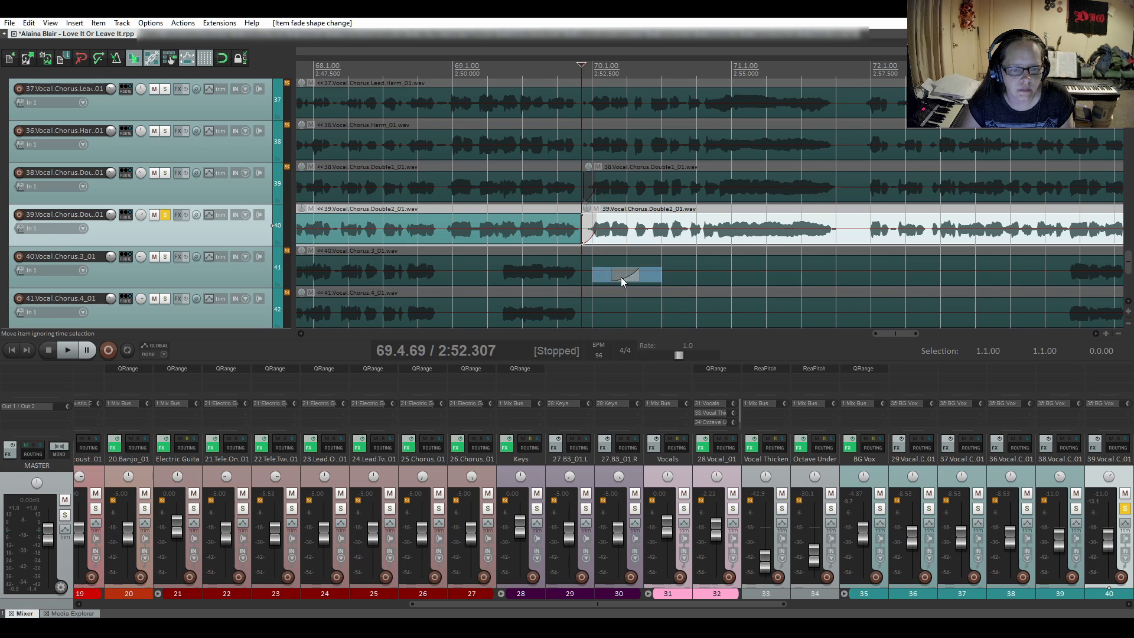
- Audition the second chorus double from 69.4.00 across the new split and fade-in
click(557, 208)
key(space)
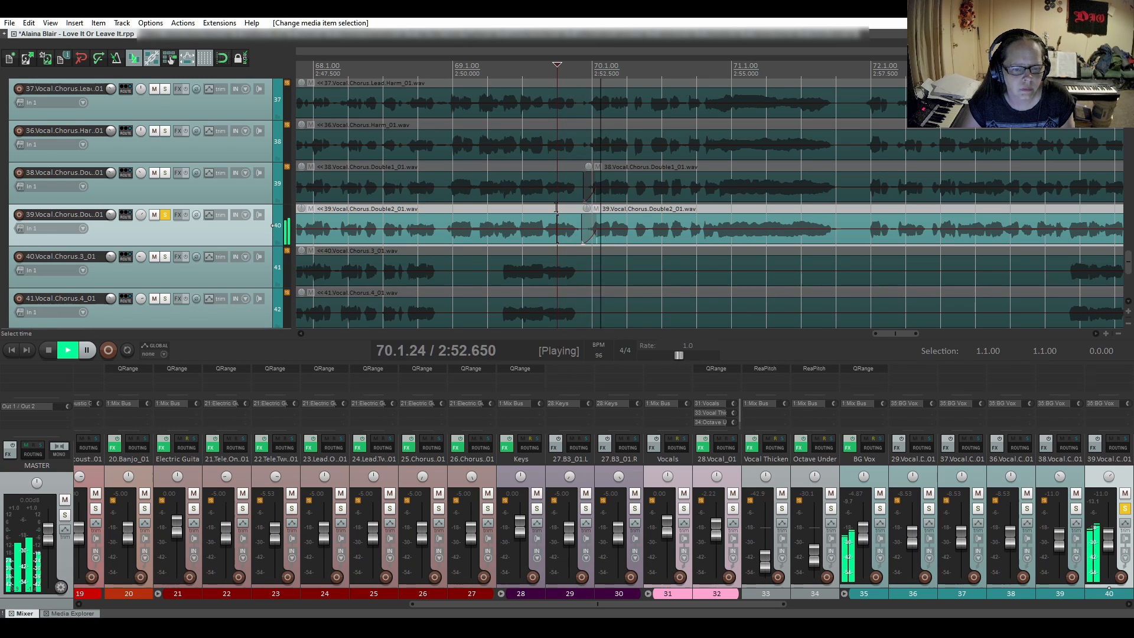
key(space)
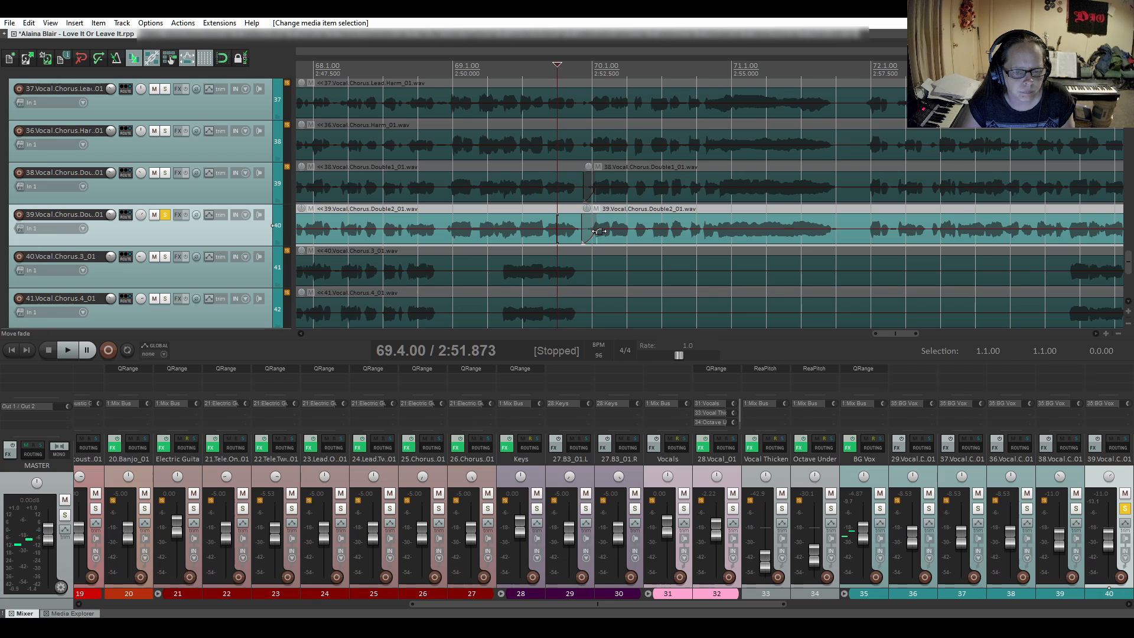
- Slightly shorten the fade-in at the 69.4.69 split, and audition the second chorus double from 69.4.27 into bar 77
drag(598, 231, 596, 232)
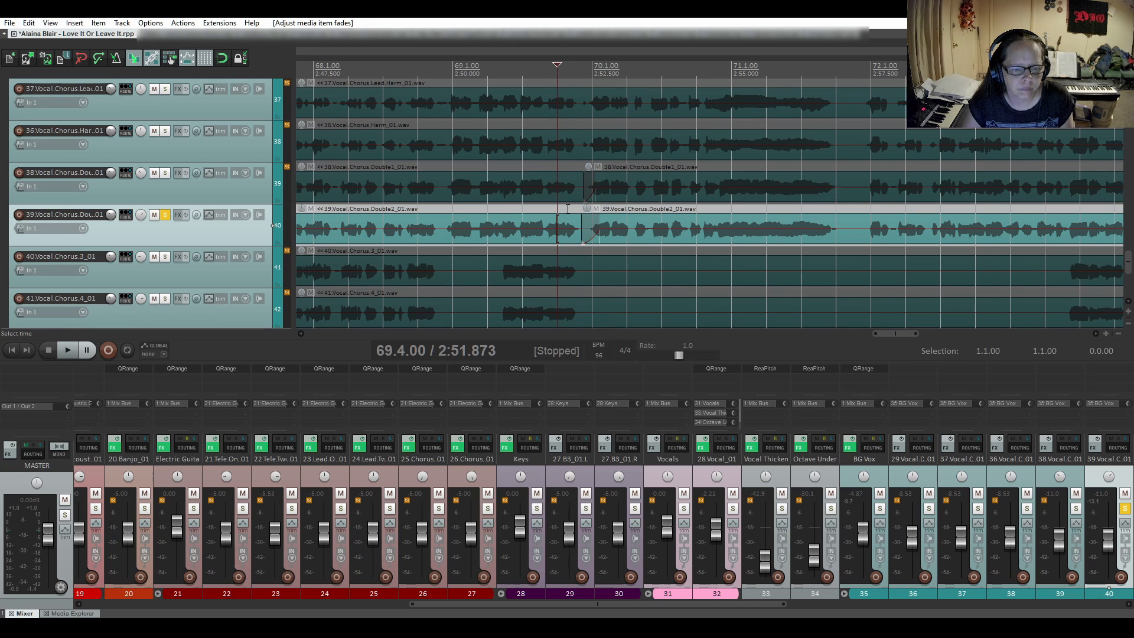
click(566, 207)
key(space)
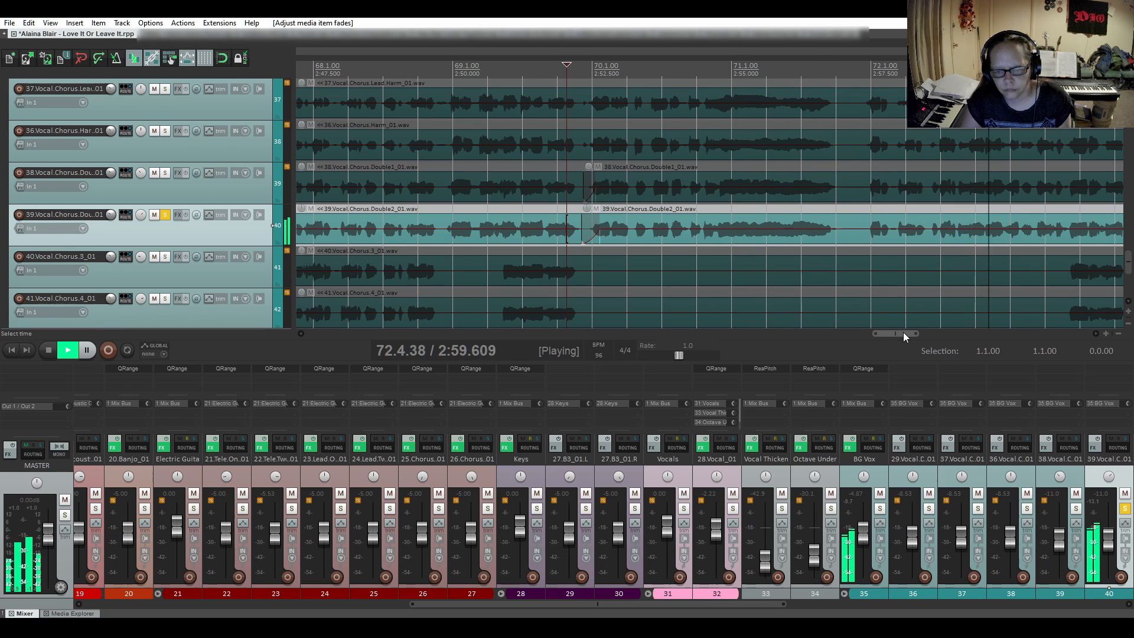
drag(903, 334, 939, 334)
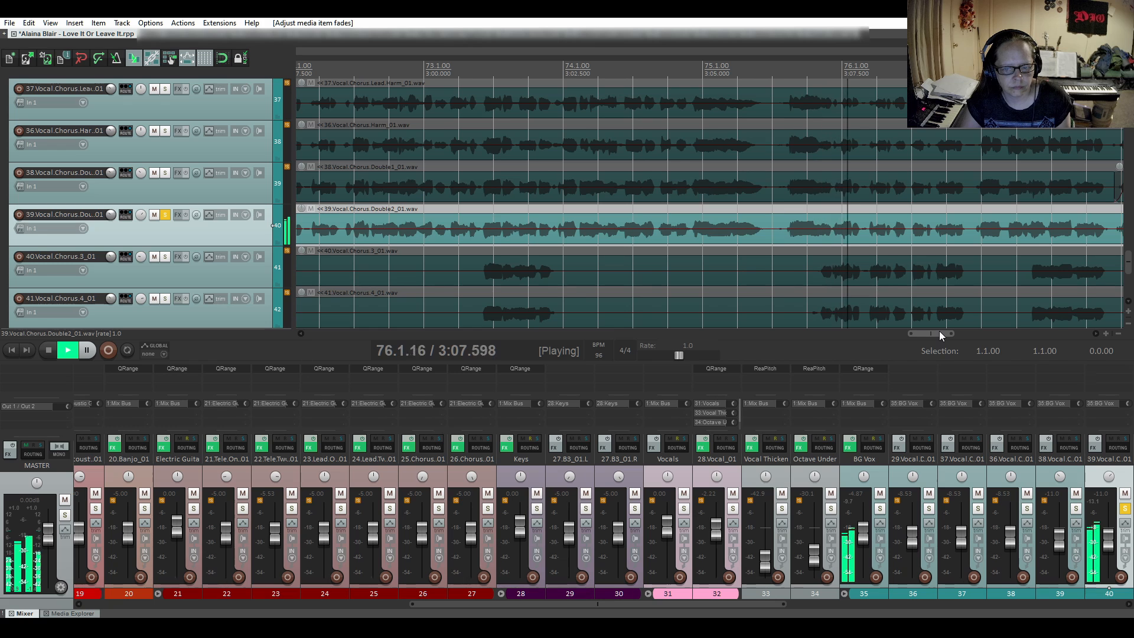
drag(939, 332, 960, 332)
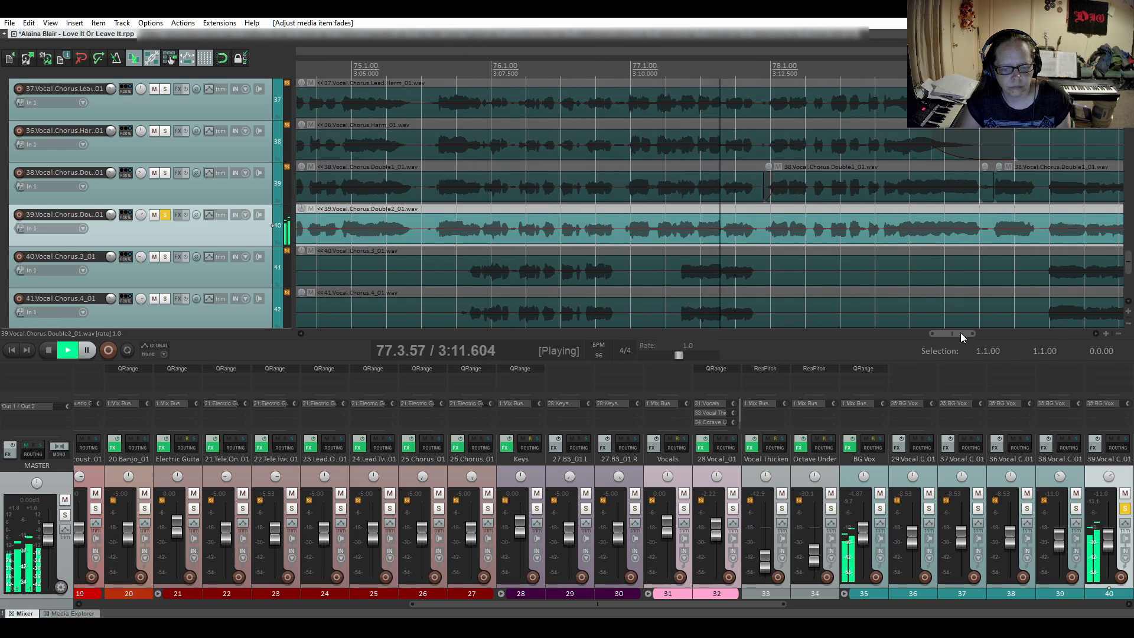
key(space)
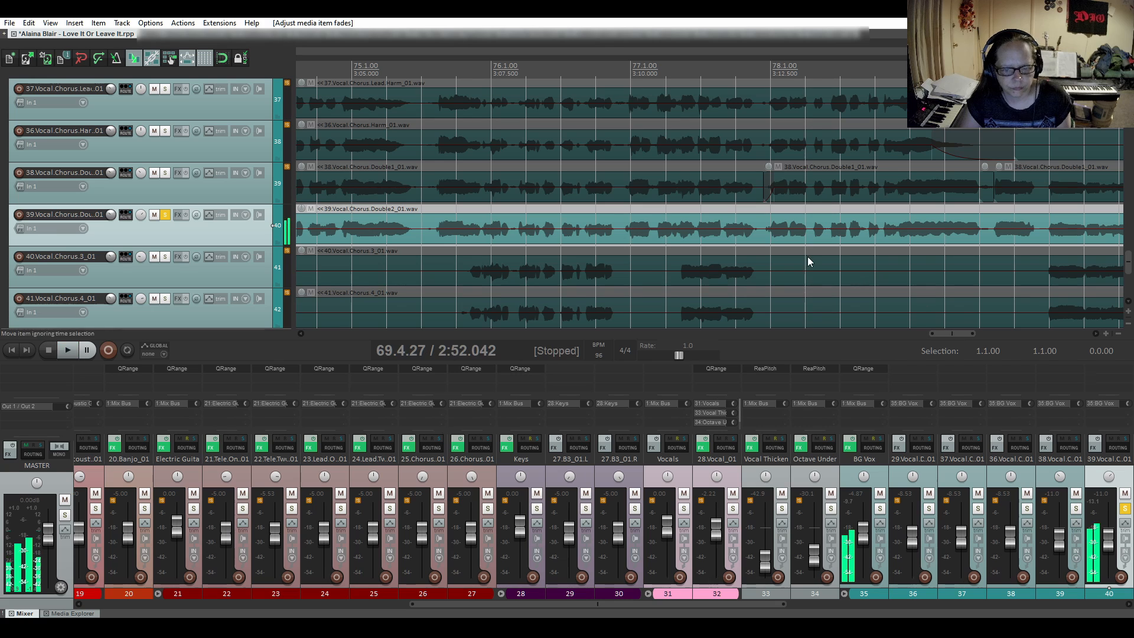
- Split the second chorus double at 77.4.69 and give the new item a short fade-in with a slow-start curve
click(760, 222)
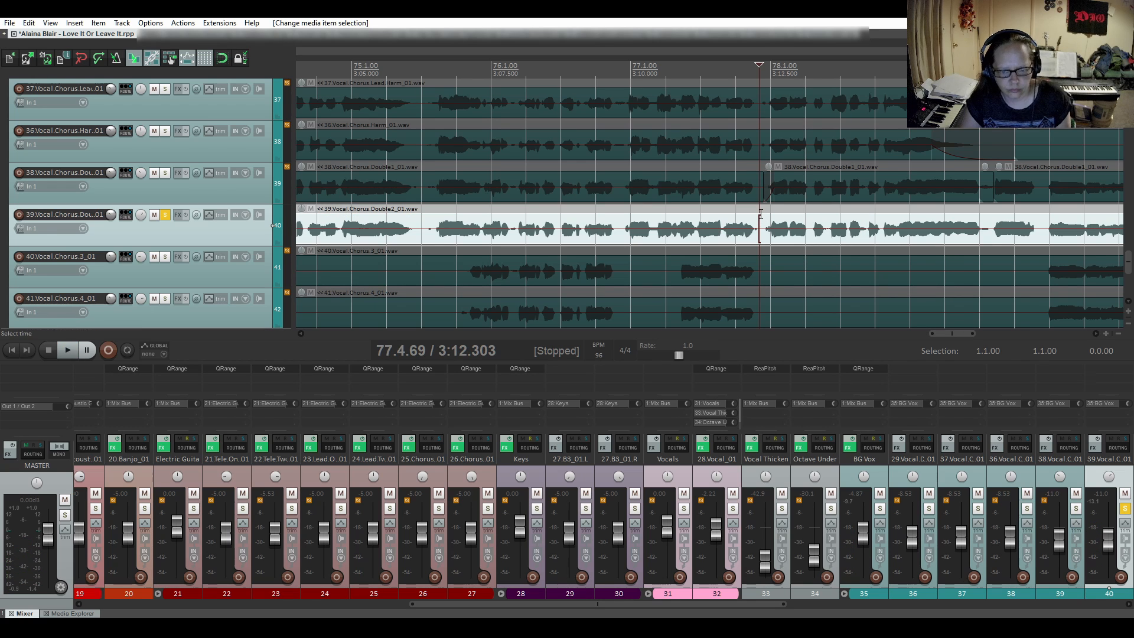
key(s)
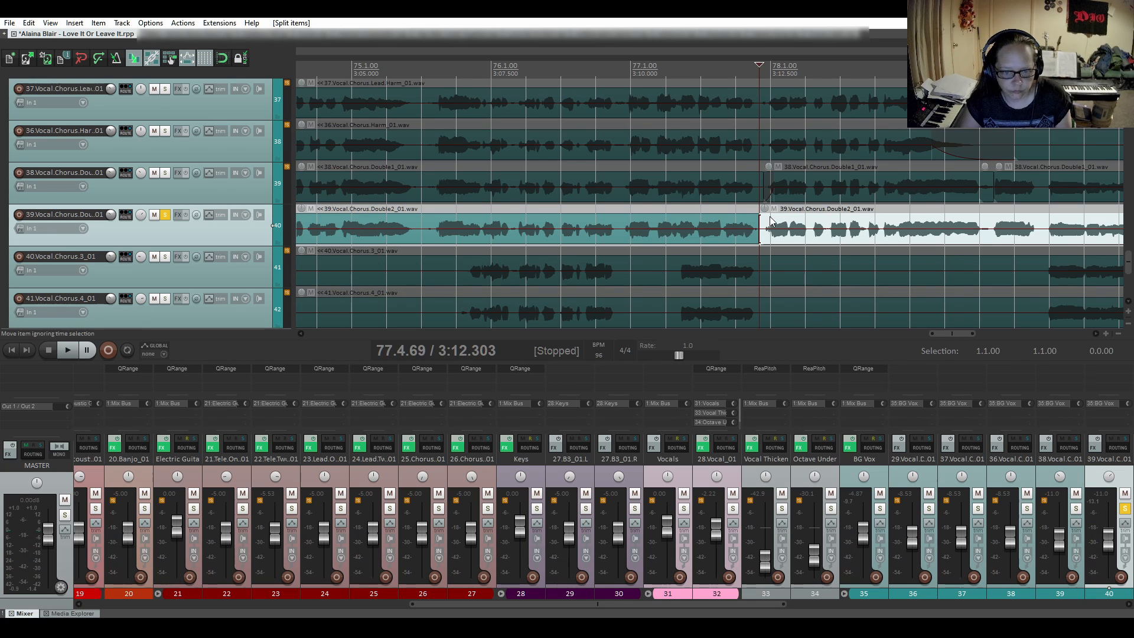
drag(763, 217, 782, 214)
right_click(767, 237)
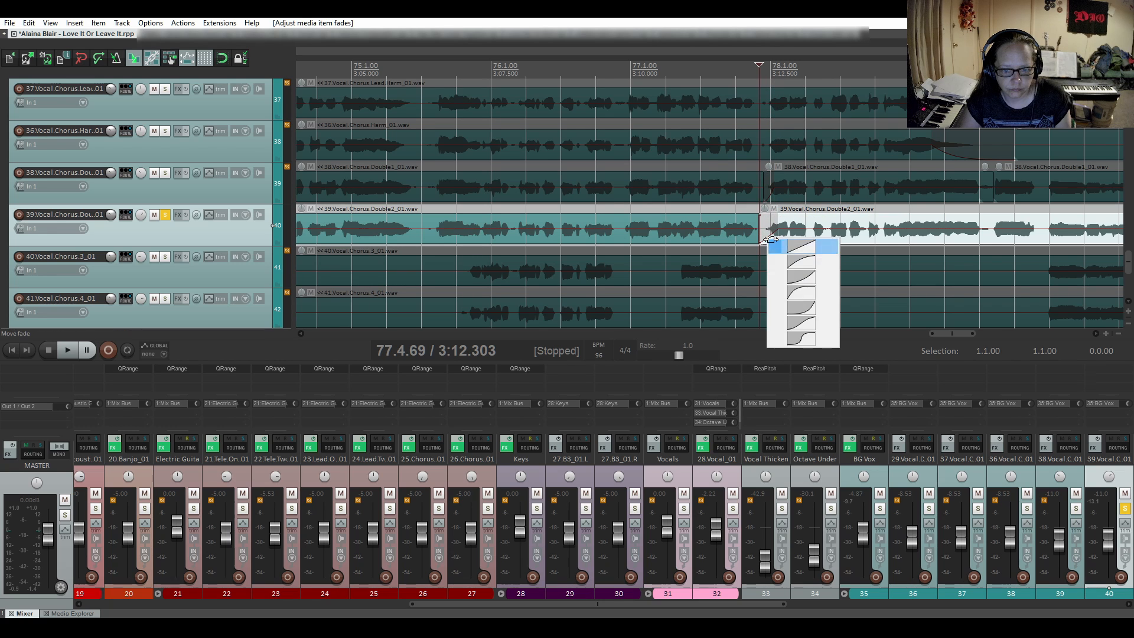
click(785, 275)
- Audition the second chorus double from late in bar 77 across the new split and fade-in into bar 84
click(727, 208)
key(space)
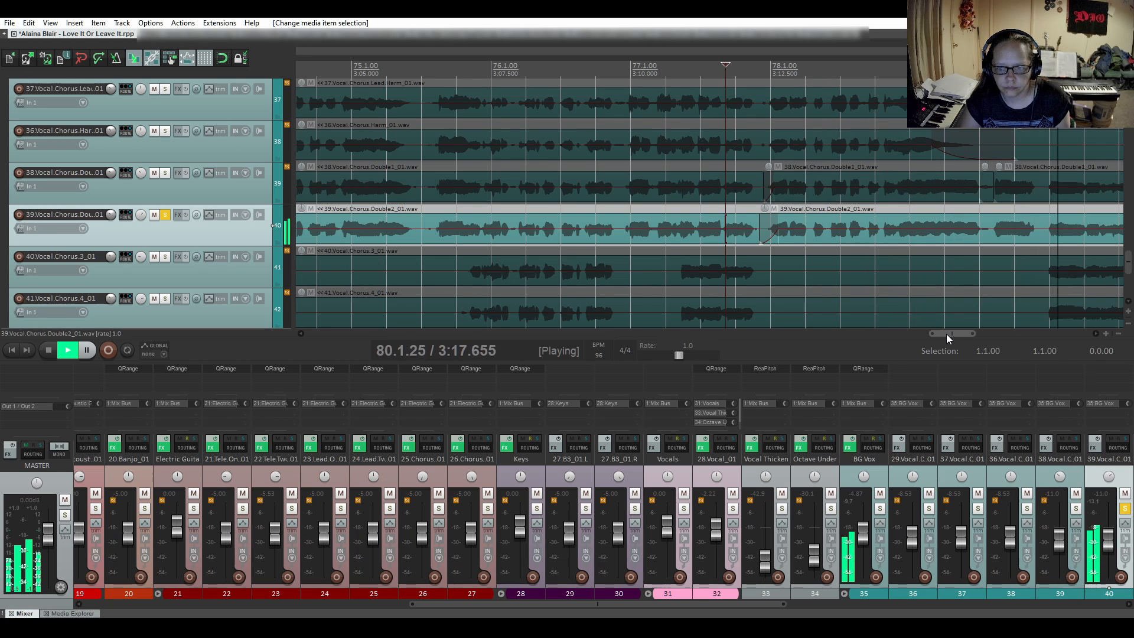
drag(946, 335, 980, 334)
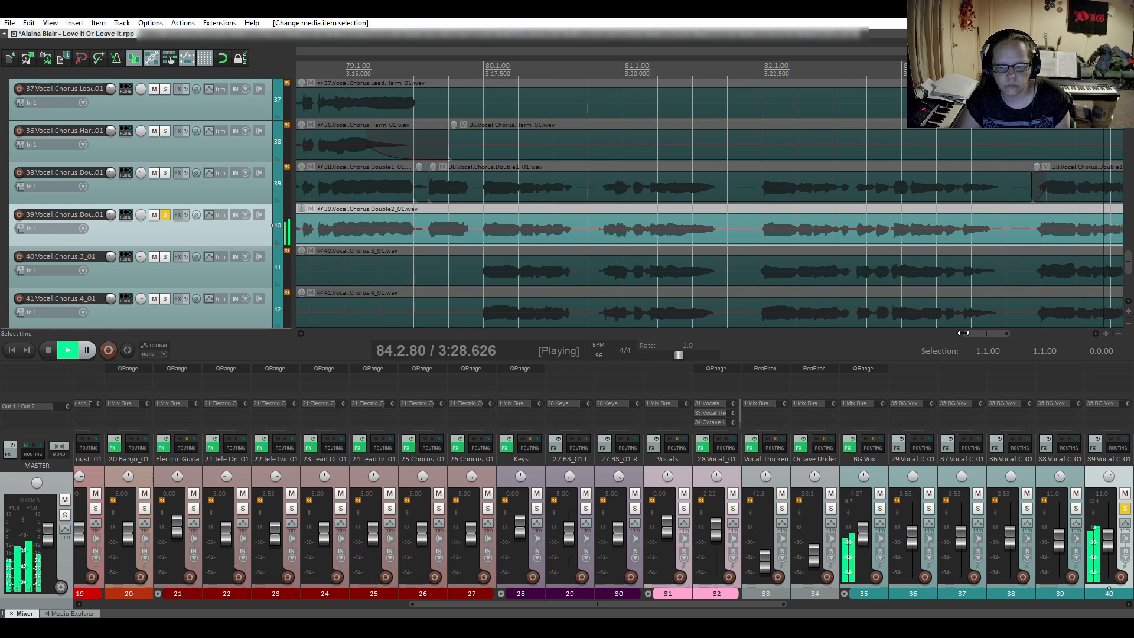
key(space)
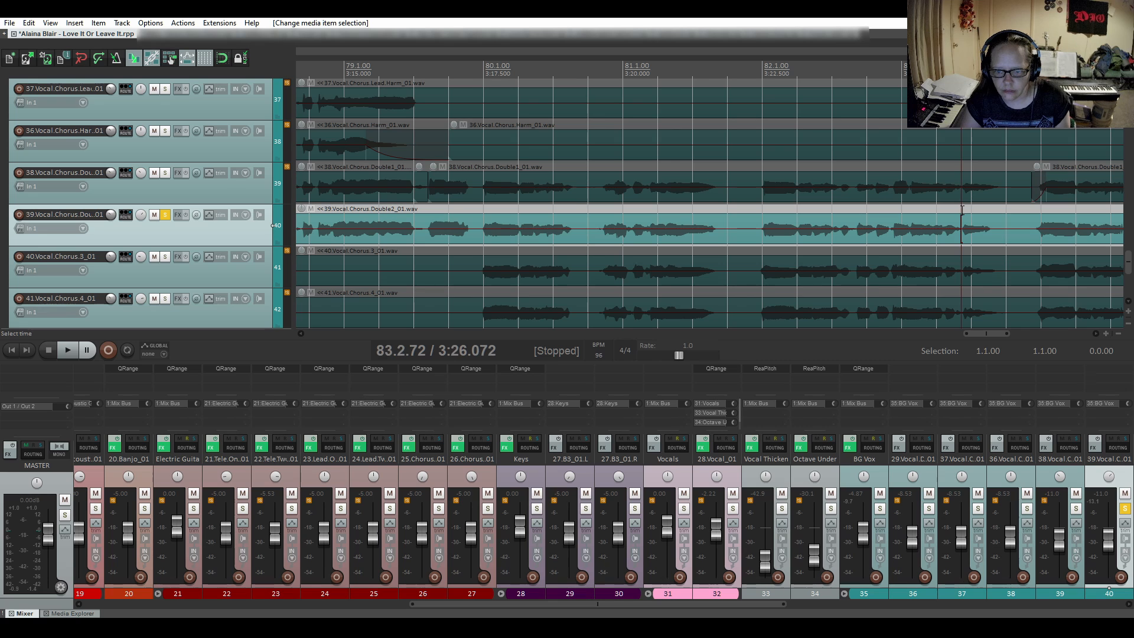
- Replay the second chorus double from 83.2.72 and again from 84.2.63 to check the phrase ending in bar 84
key(space)
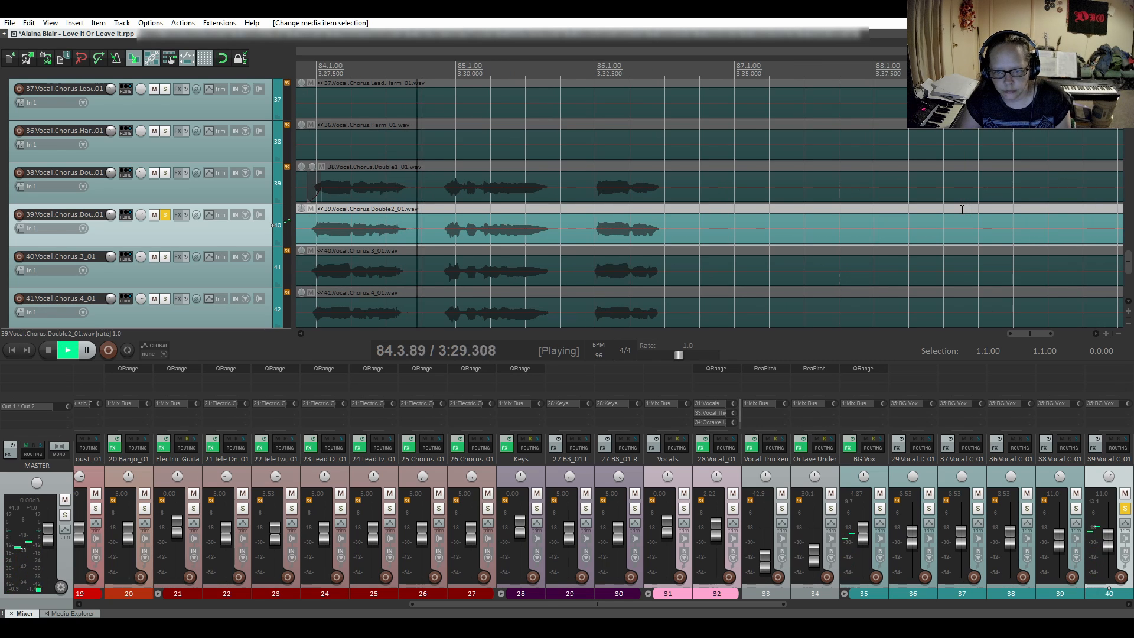
key(space)
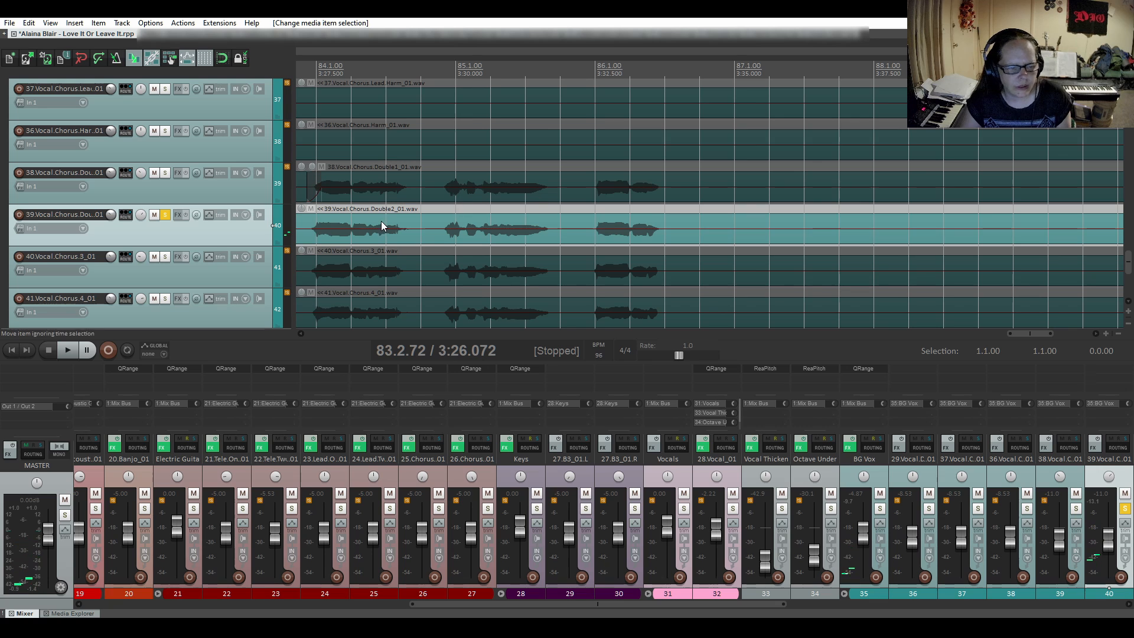
click(373, 221)
key(space)
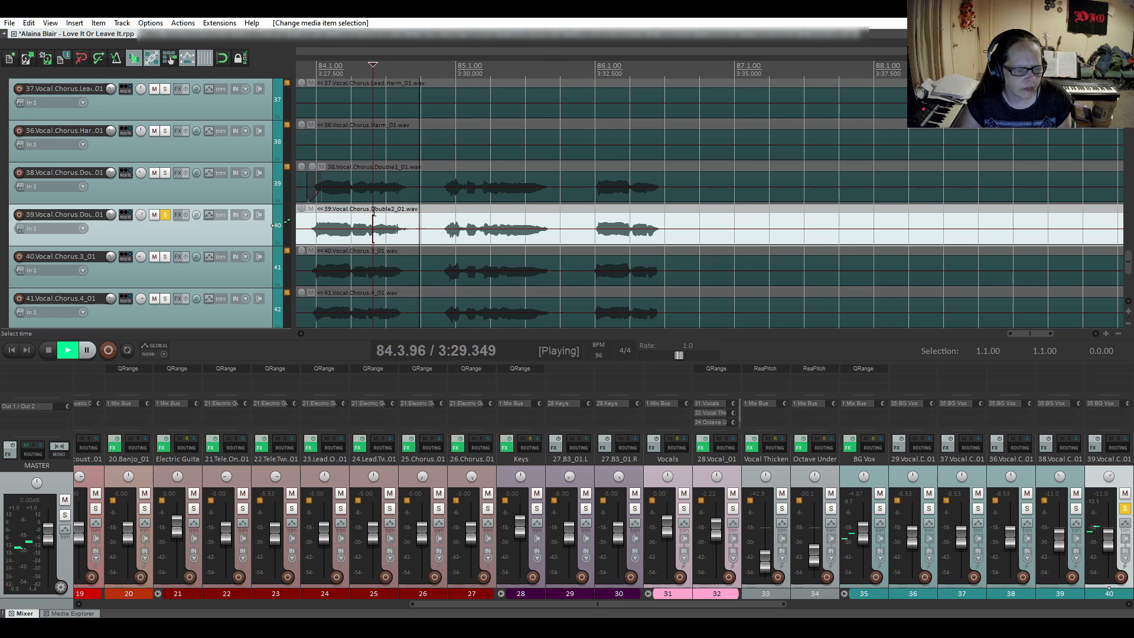
key(space)
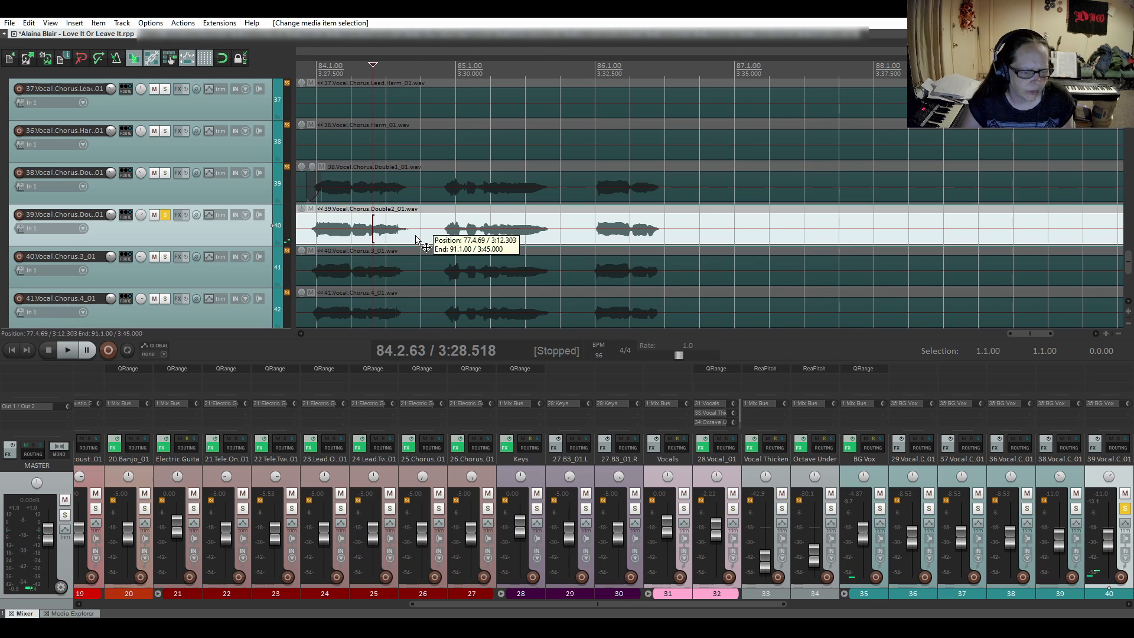
- Split the second chorus double at 84.3.85 and give the item before the split a short fade-out with a quick-drop curve
click(416, 240)
key(s)
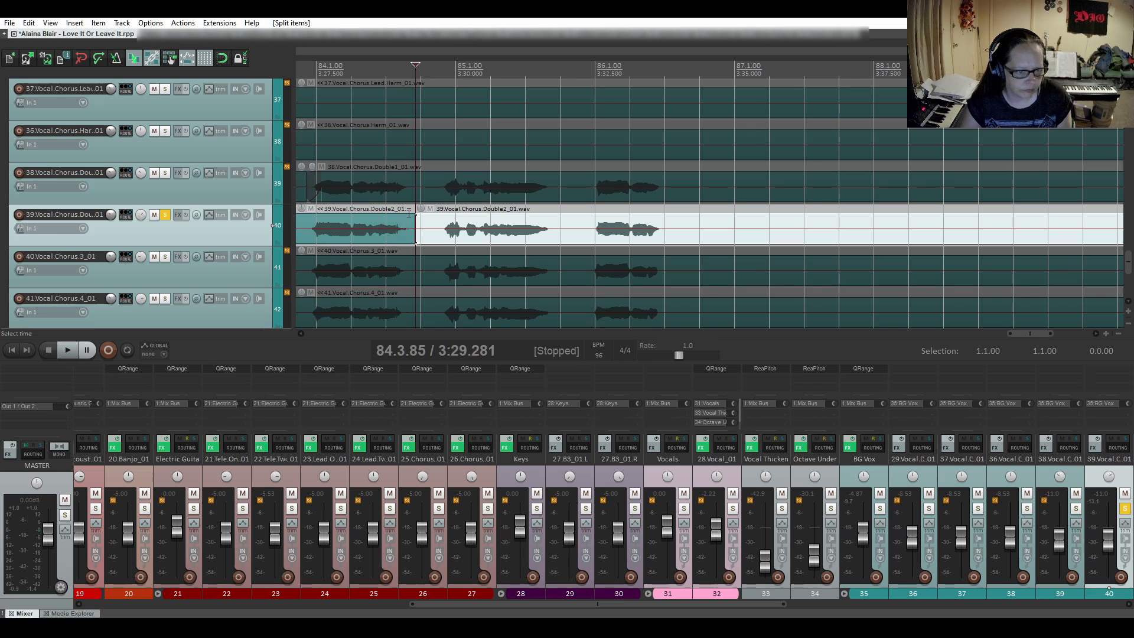
drag(412, 214, 397, 233)
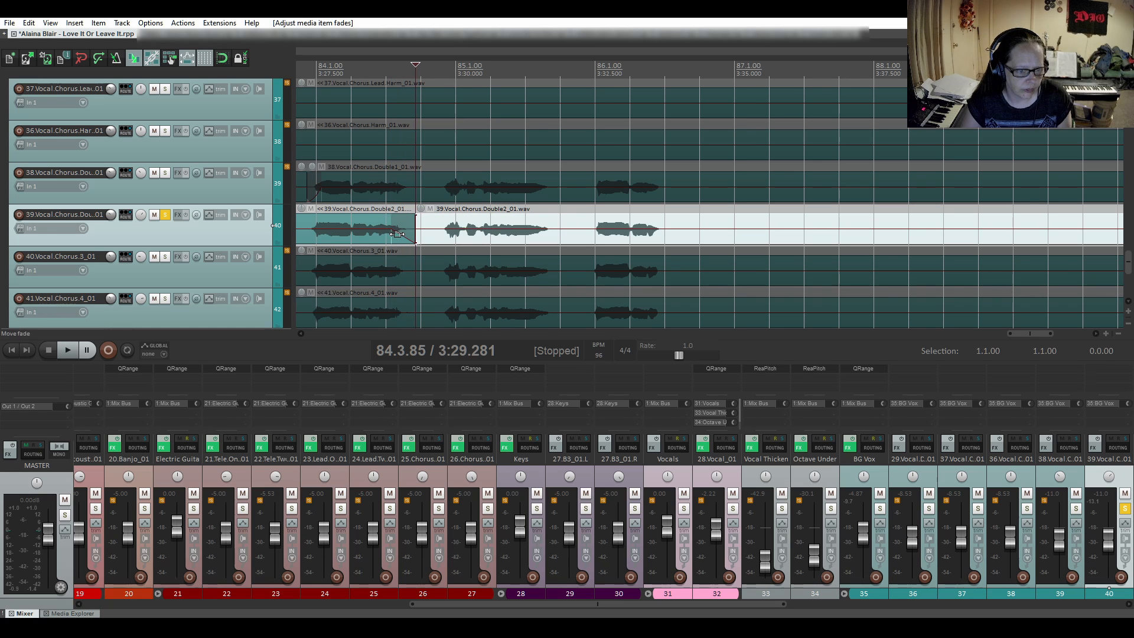
right_click(397, 238)
click(430, 274)
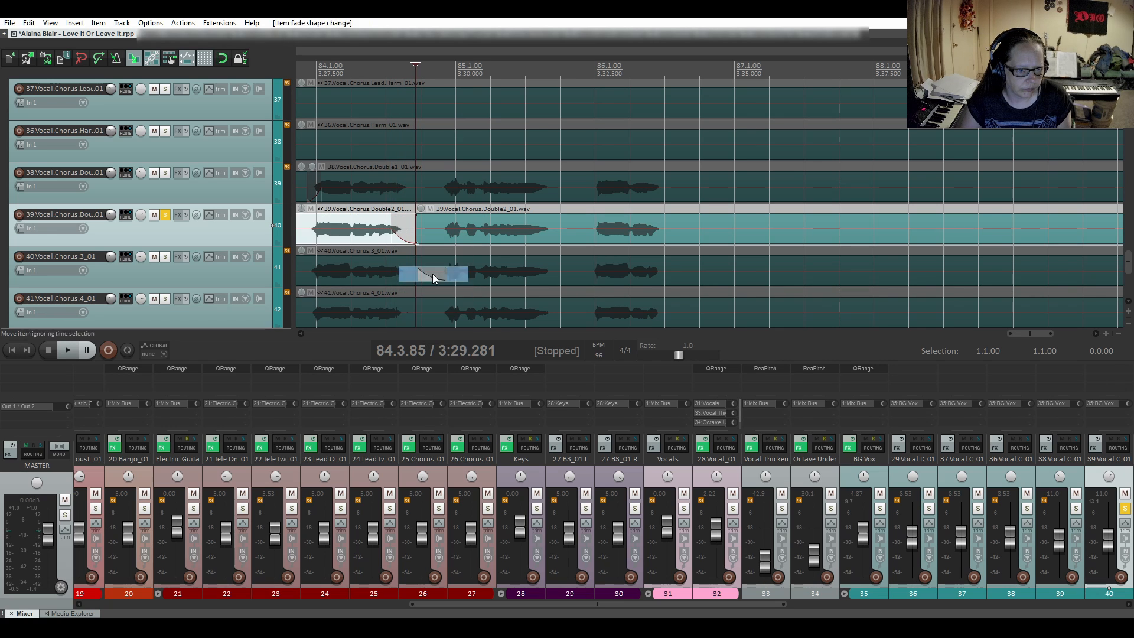
- Lengthen the fade-out before the 84.3.85 split, auditioning the second chorus double from 84.1.73 into the end of bar 85
click(342, 207)
key(space)
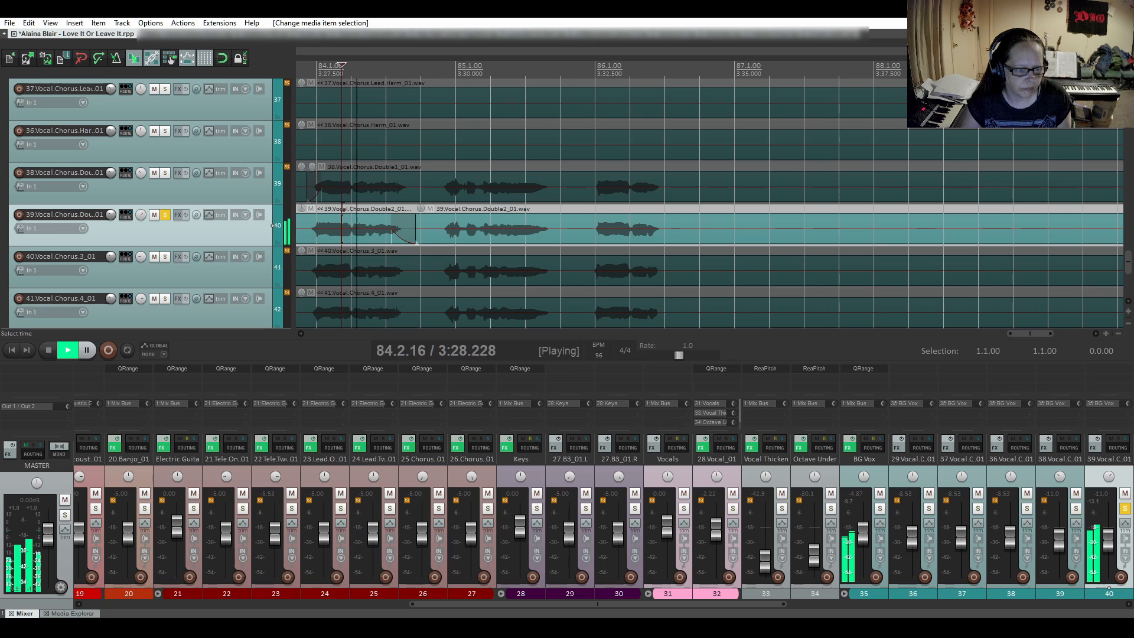
key(space)
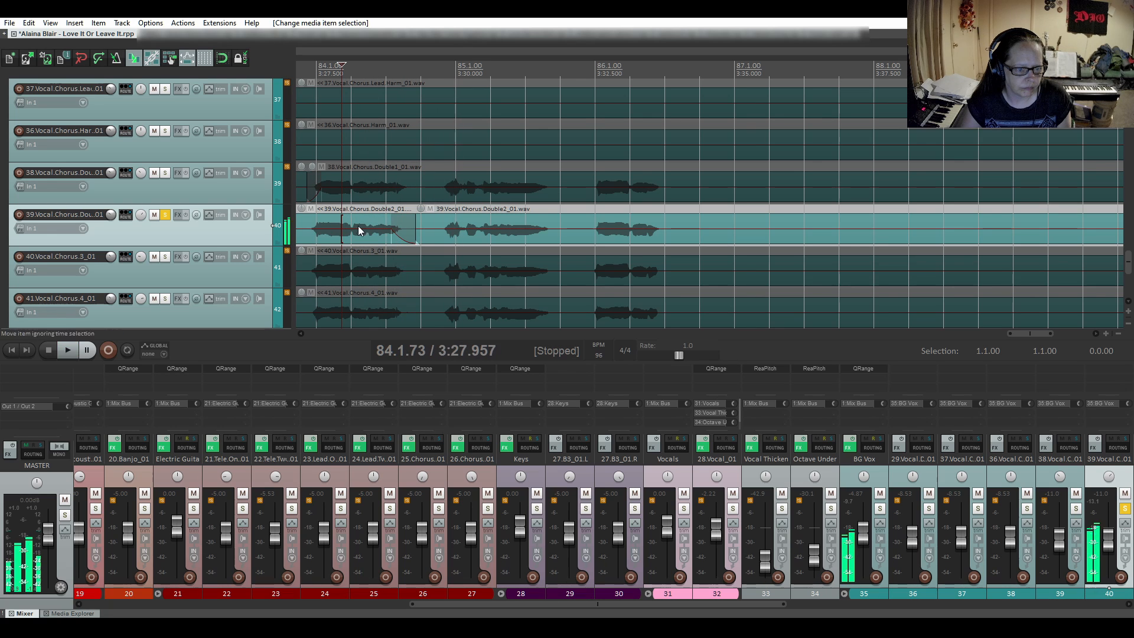
drag(392, 231, 375, 236)
key(space)
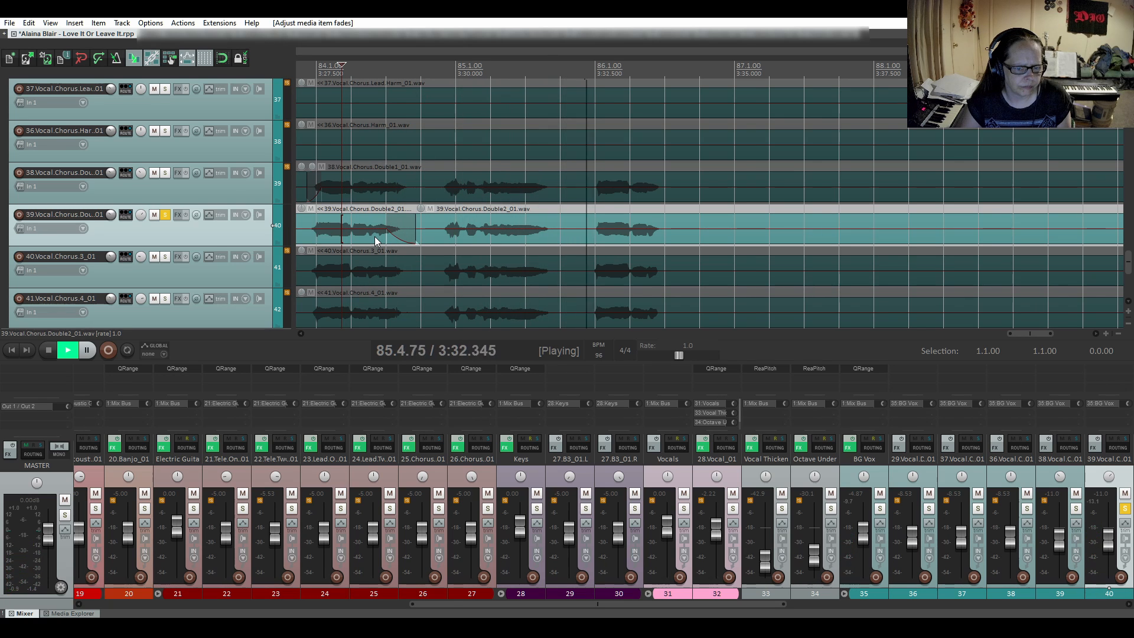
key(space)
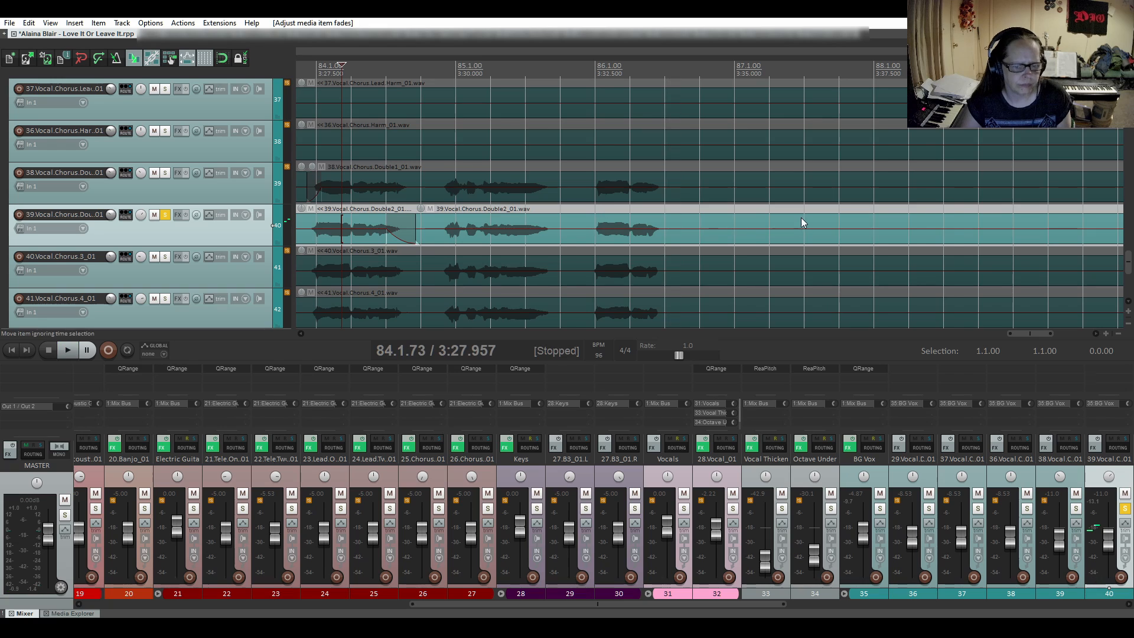
- Move the solo from the second chorus double to the 40.Vocal.Chorus.3_01 track and save the project
scroll(803, 218, down, 6)
drag(829, 334, 330, 368)
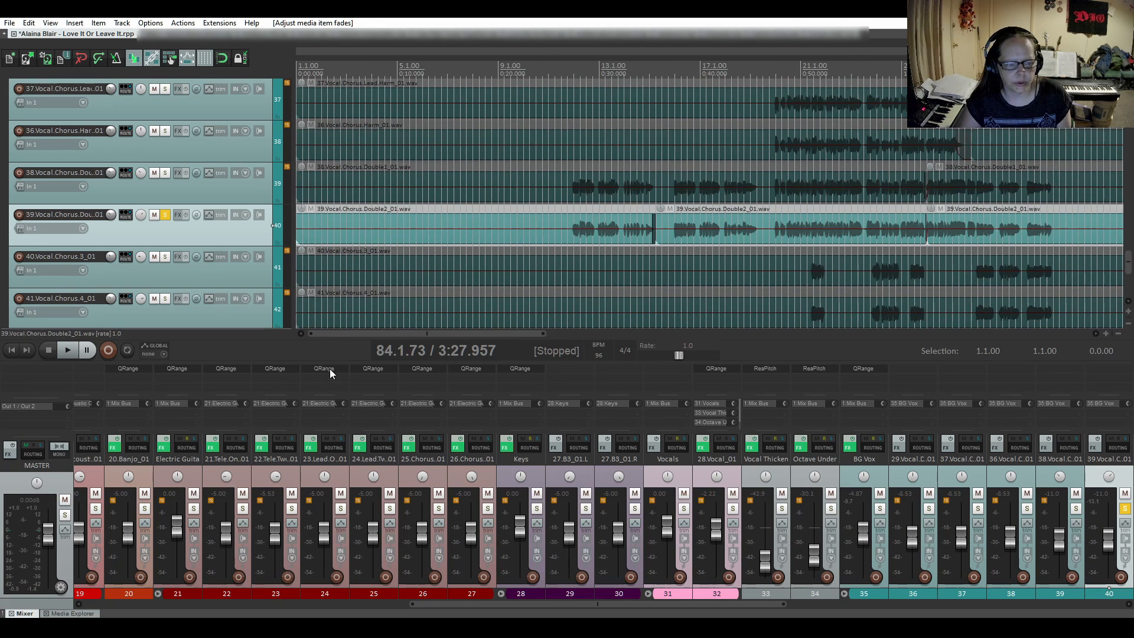
scroll(165, 280, up, 1)
scroll(164, 280, up, 1)
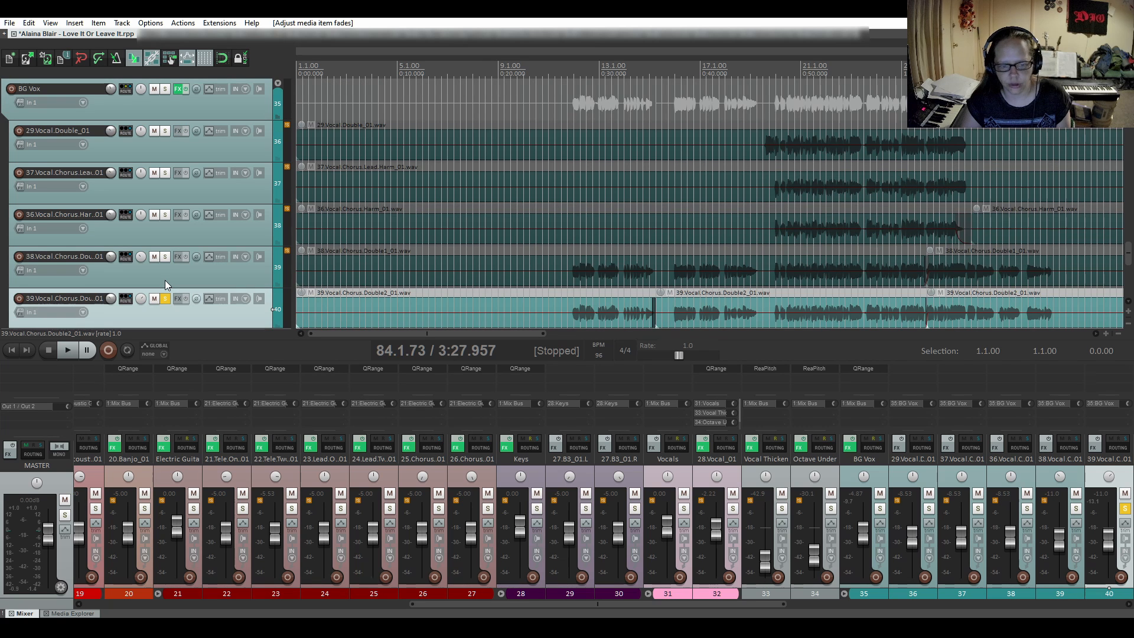
scroll(164, 280, down, 2)
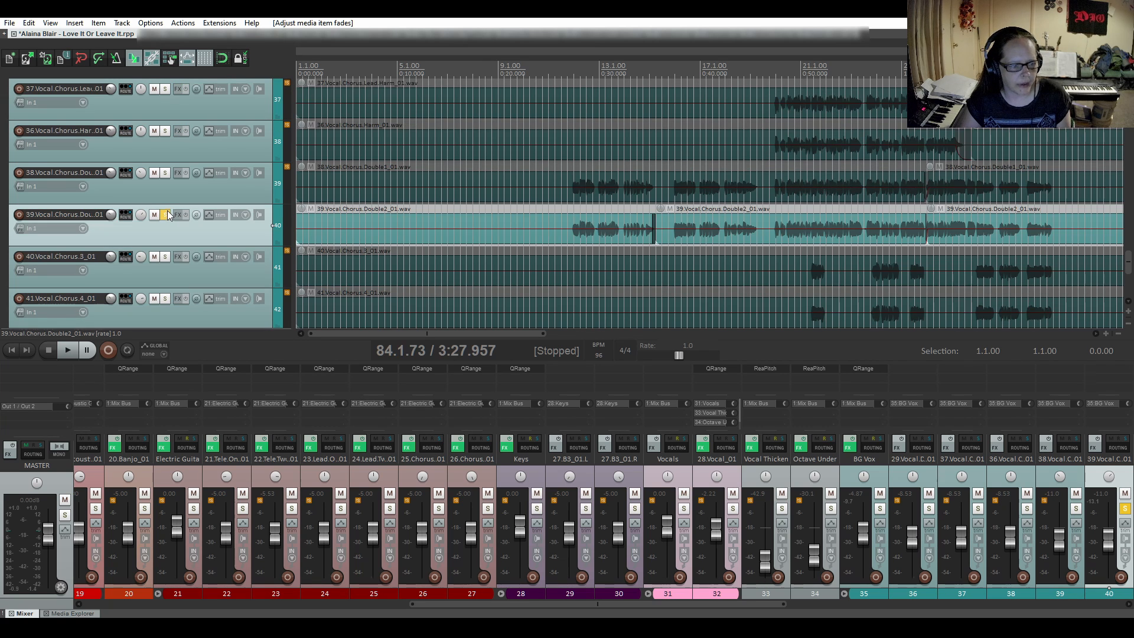
click(168, 211)
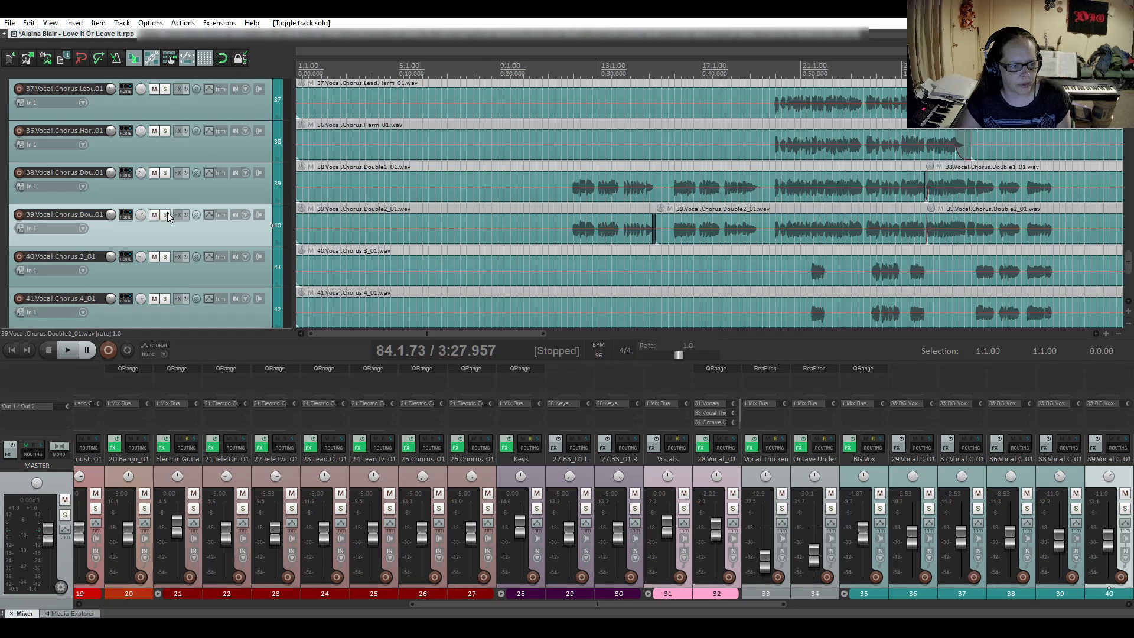
click(166, 256)
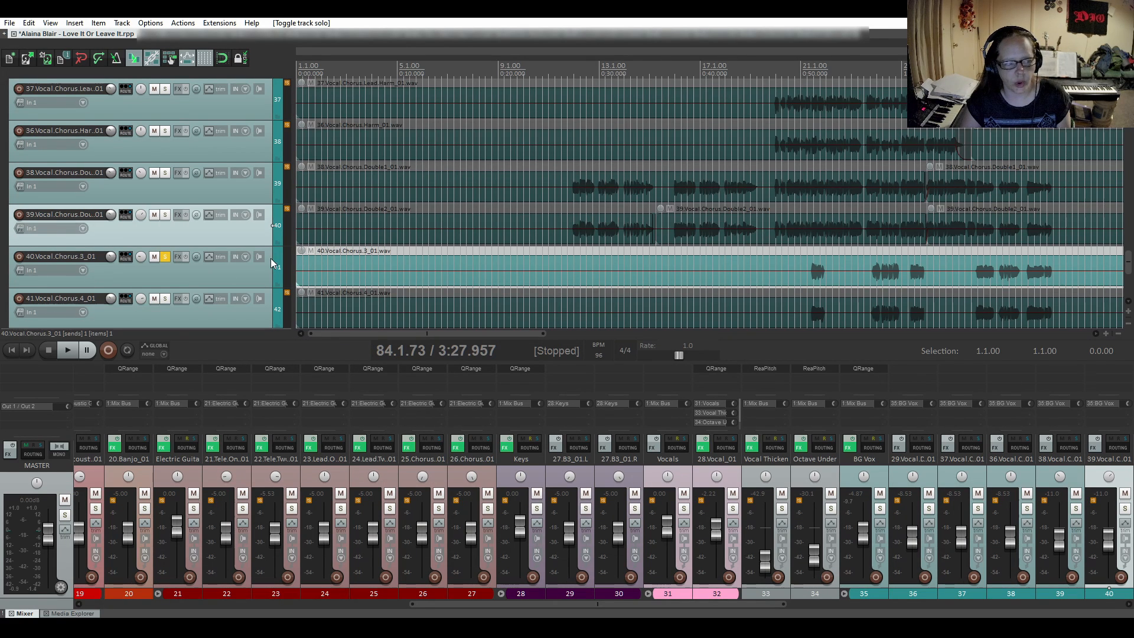
click(47, 61)
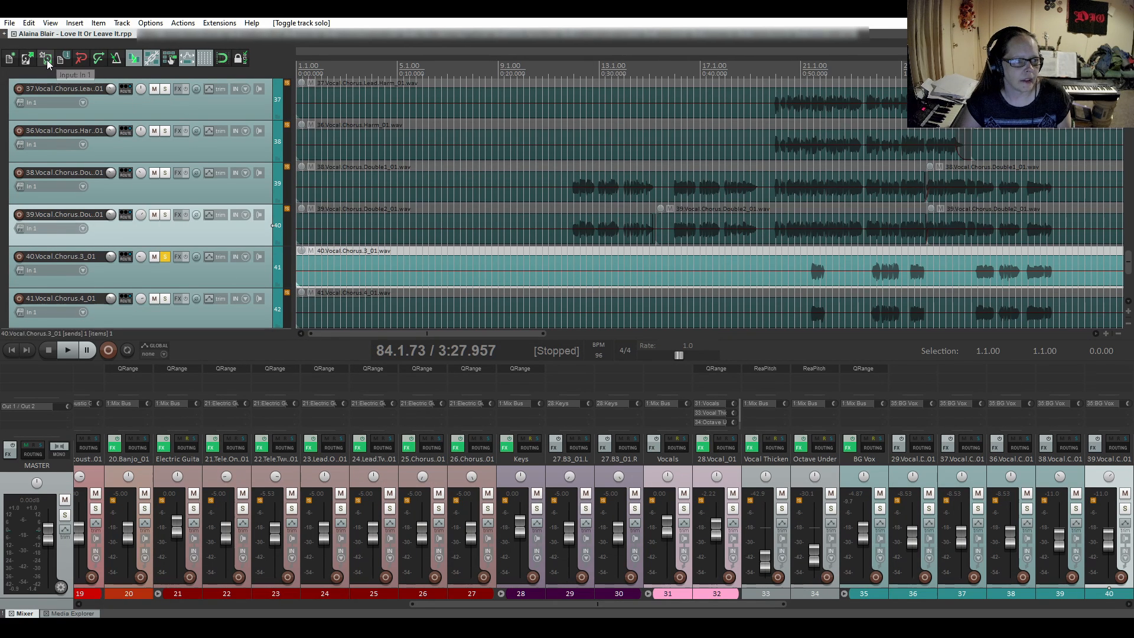